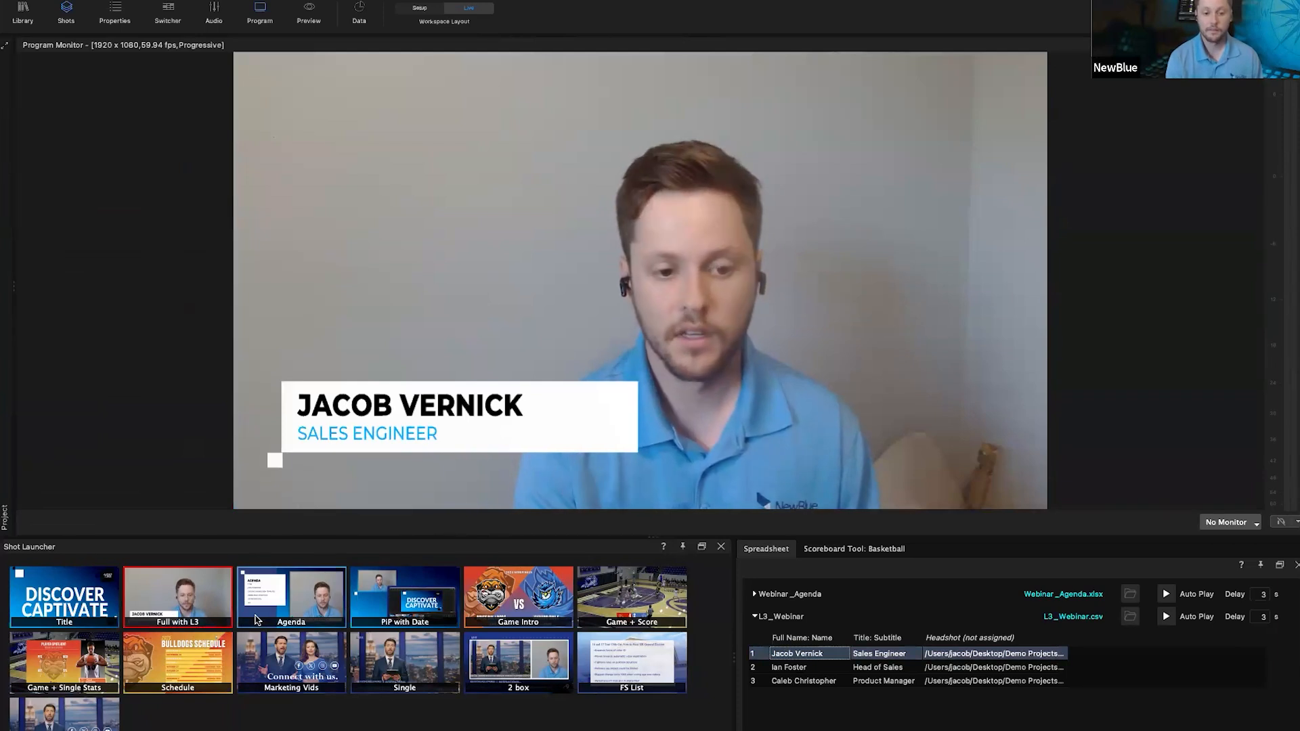
# Step: Put the Agenda shot on air and clear all Webinar_Agenda items from it
pyautogui.click(261, 617)
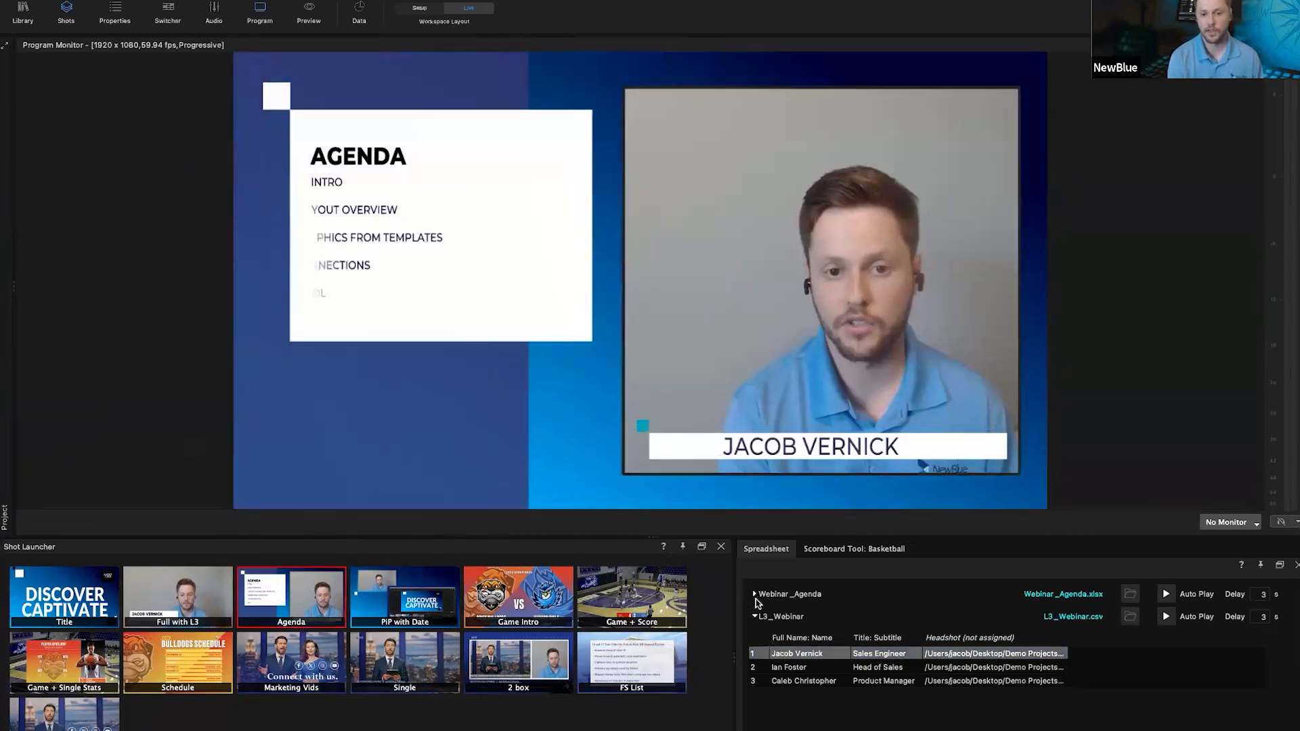
pyautogui.click(754, 594)
pyautogui.click(756, 631)
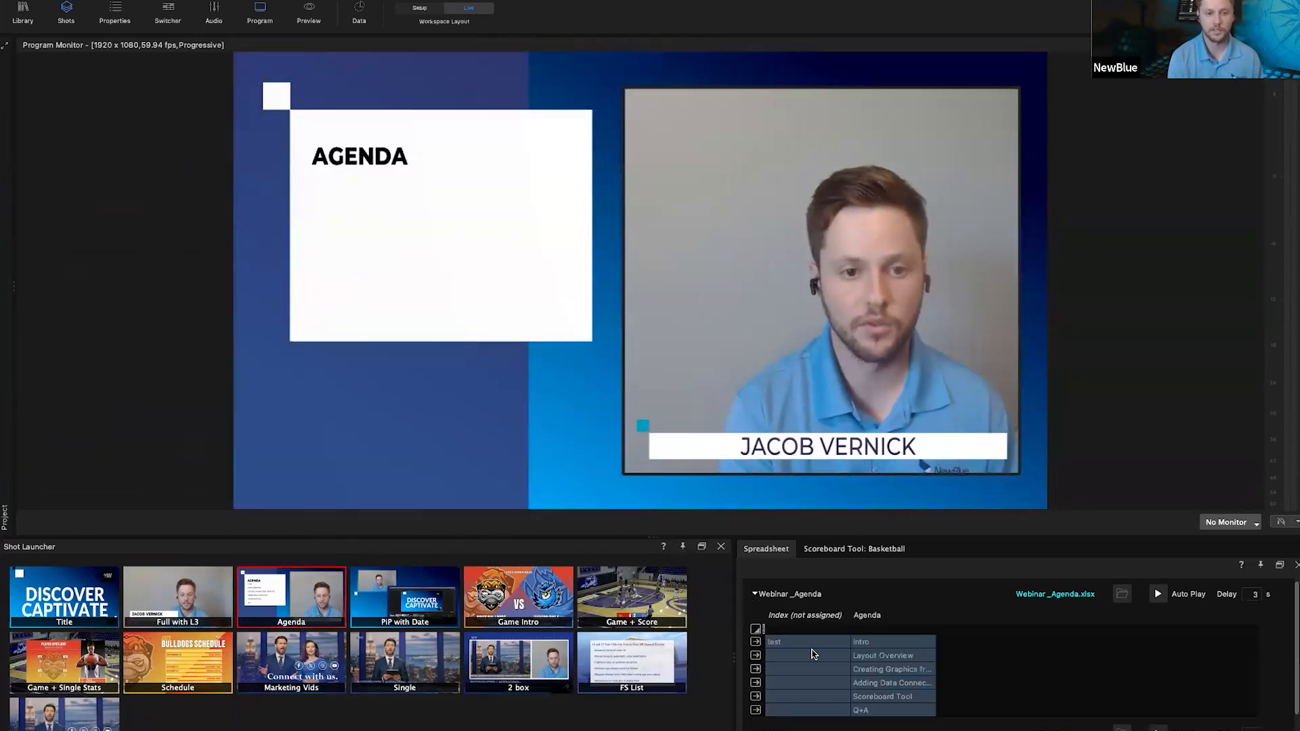
# Step: Send Intro, Layout Overview and Creating Graphics to the agenda, then air PiP with Date
pyautogui.click(756, 643)
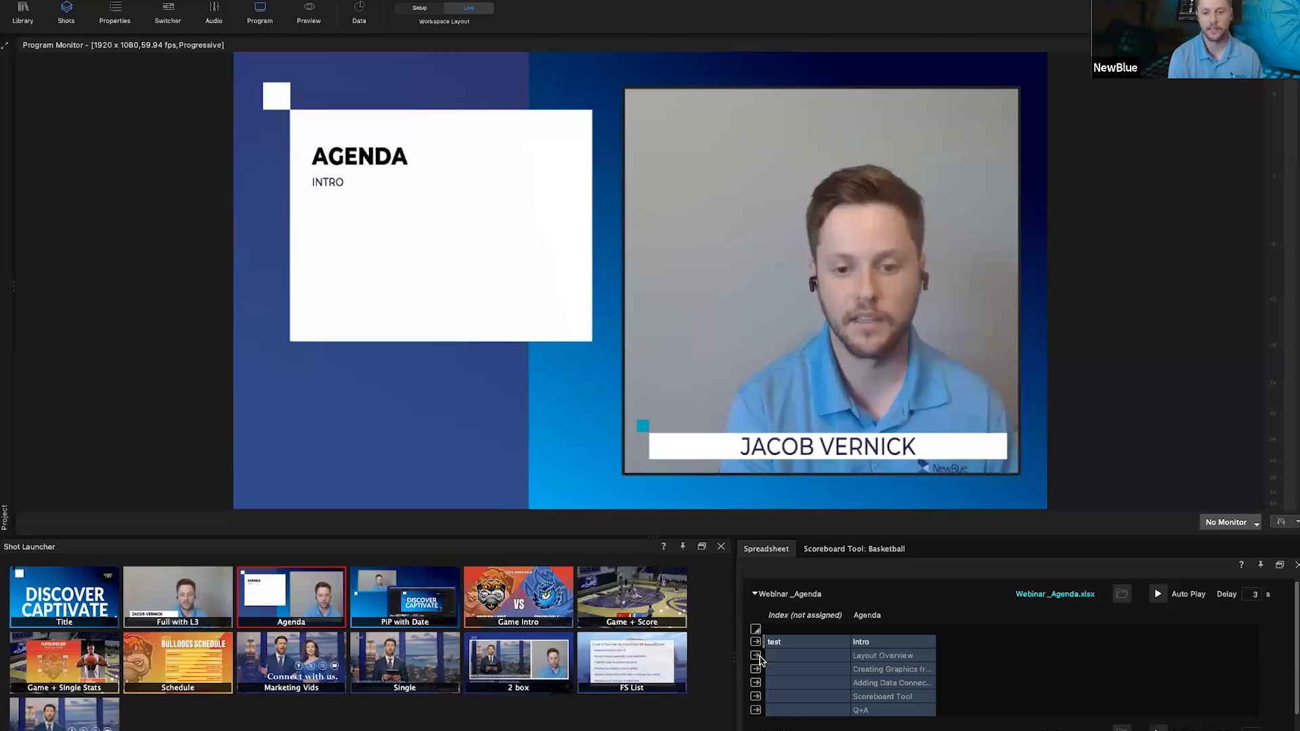
pyautogui.click(756, 656)
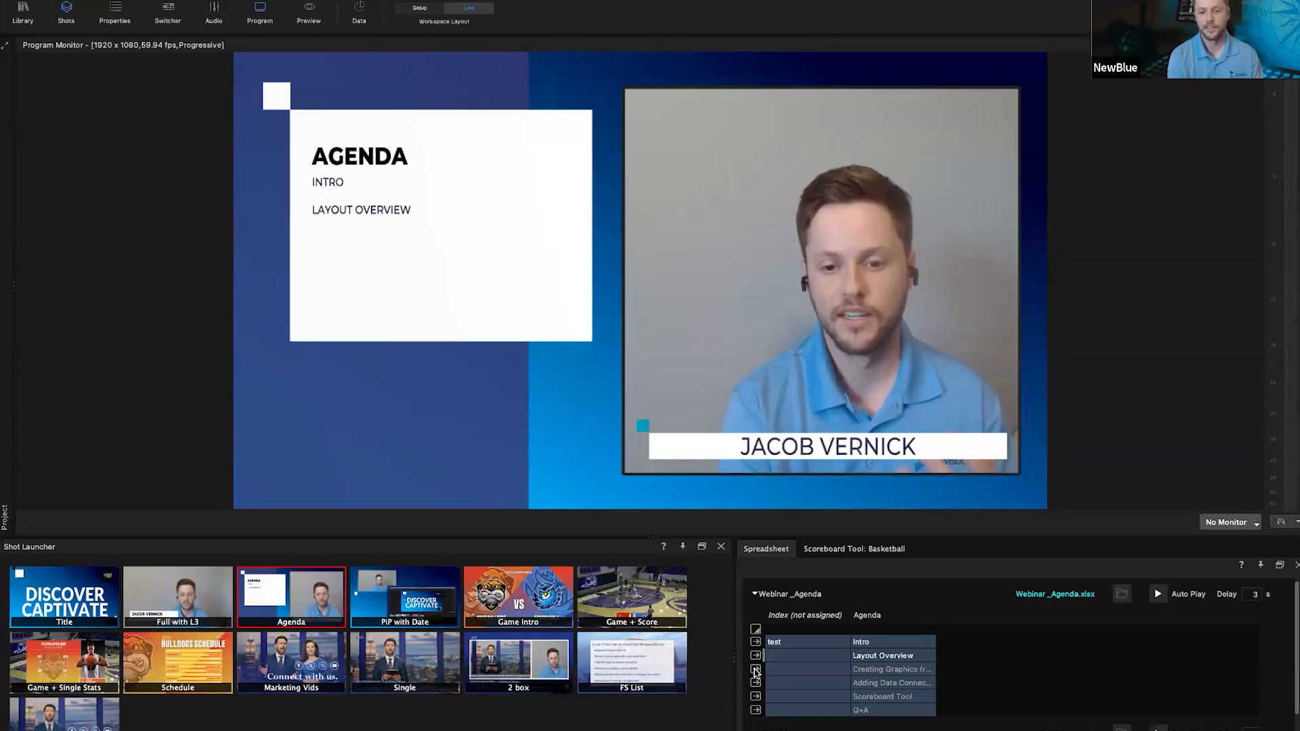
pyautogui.click(756, 670)
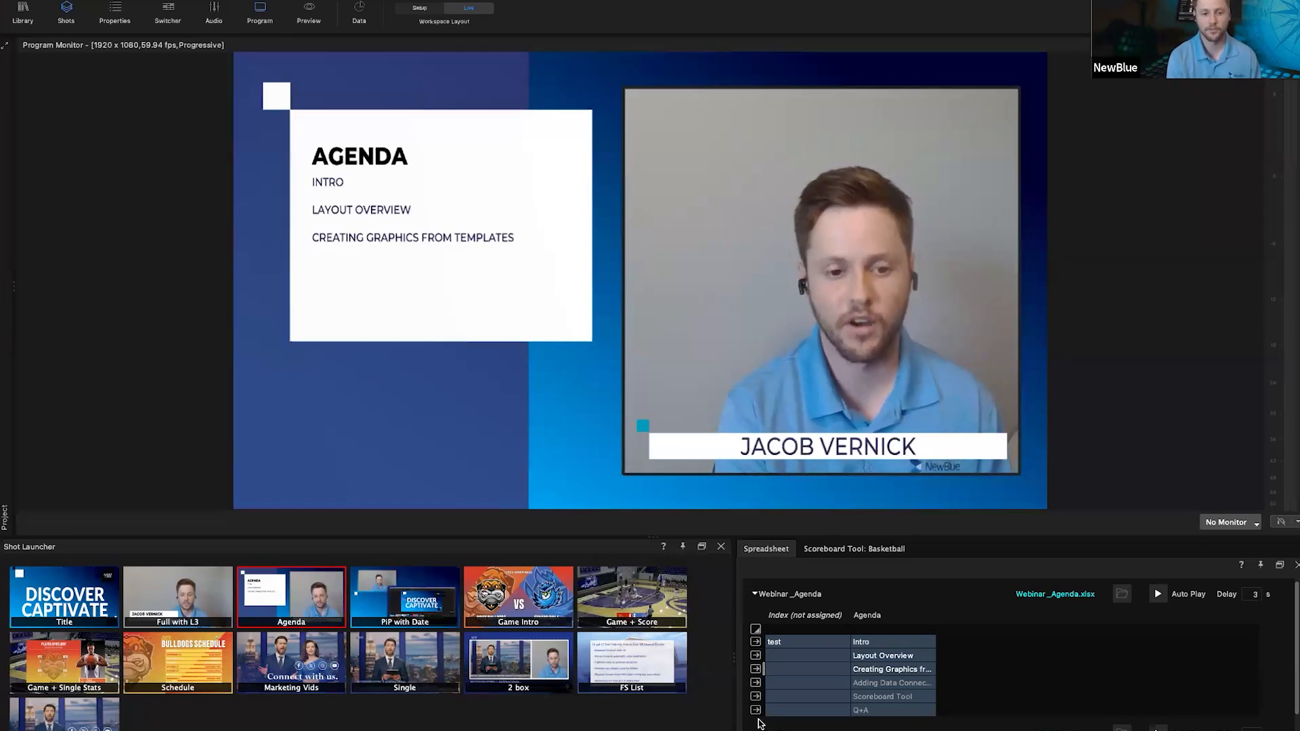
pyautogui.click(400, 605)
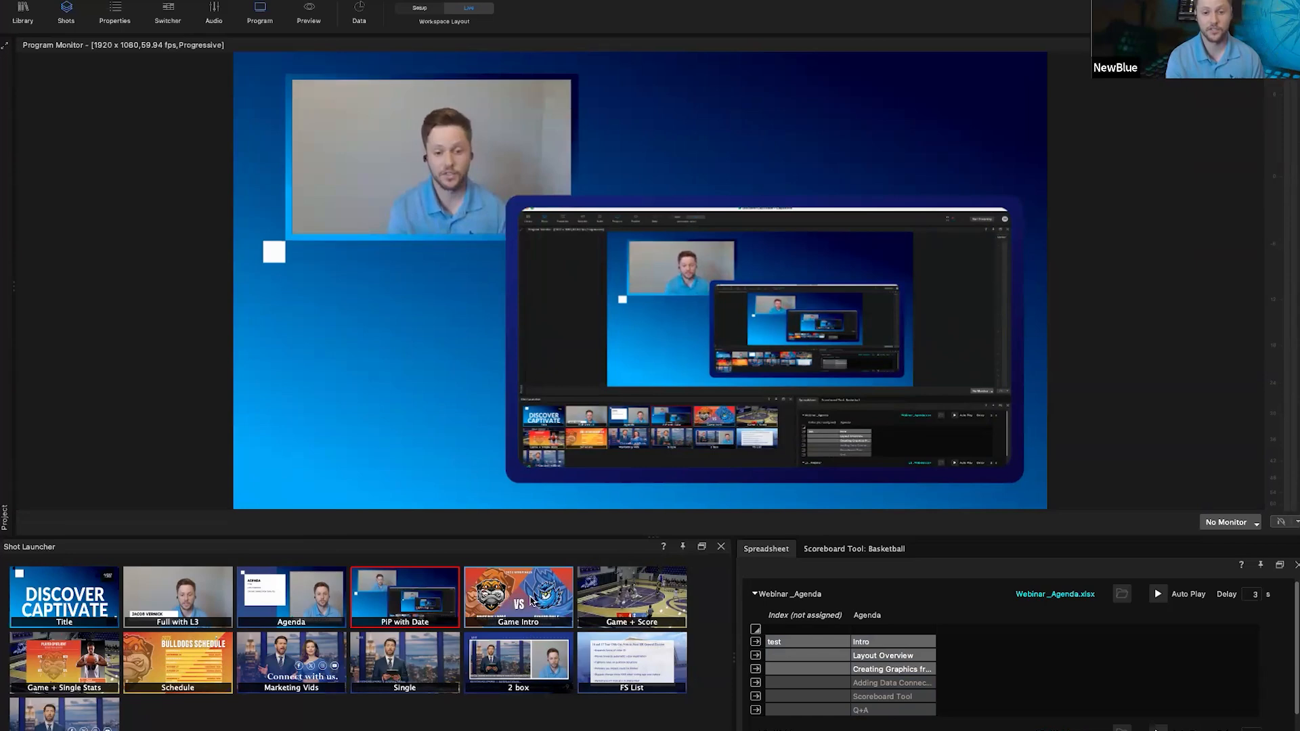
# Step: Air Game Intro, then Game + Score, and show the Scoreboard Tool: Basketball controls
pyautogui.click(514, 603)
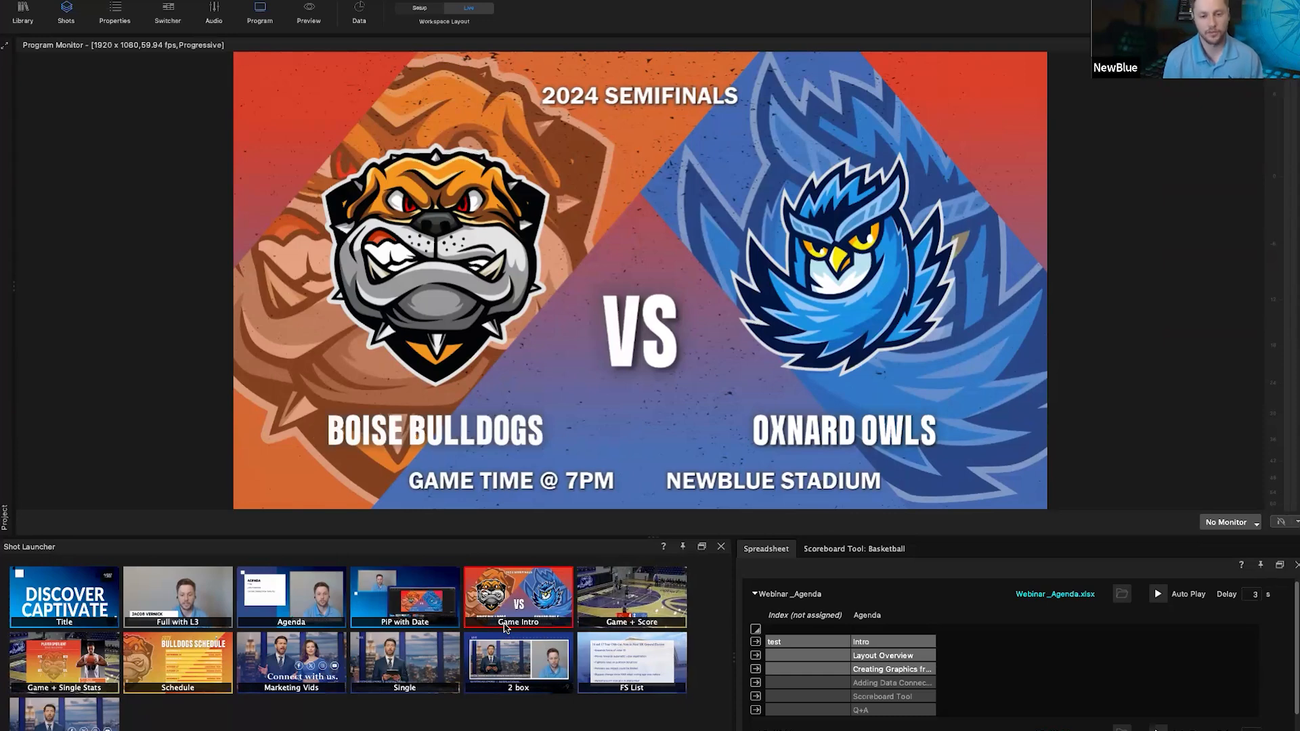
pyautogui.click(634, 604)
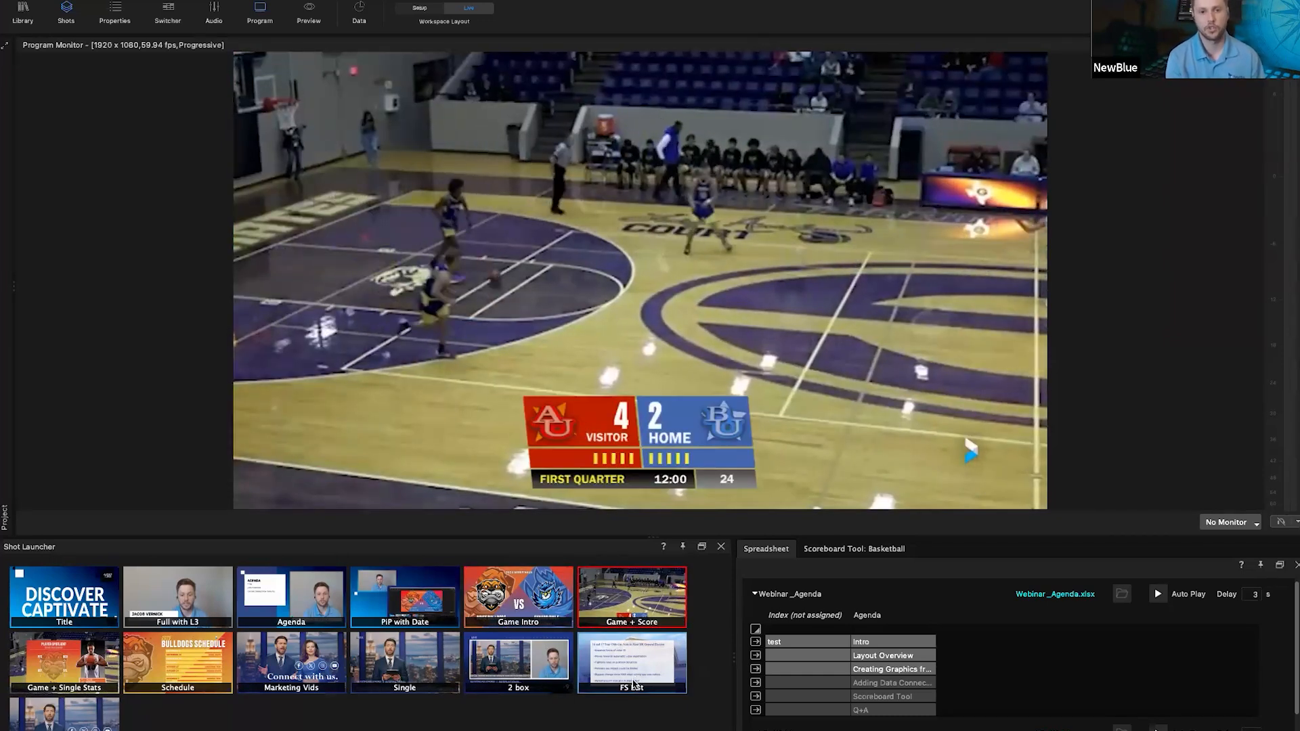
pyautogui.click(883, 548)
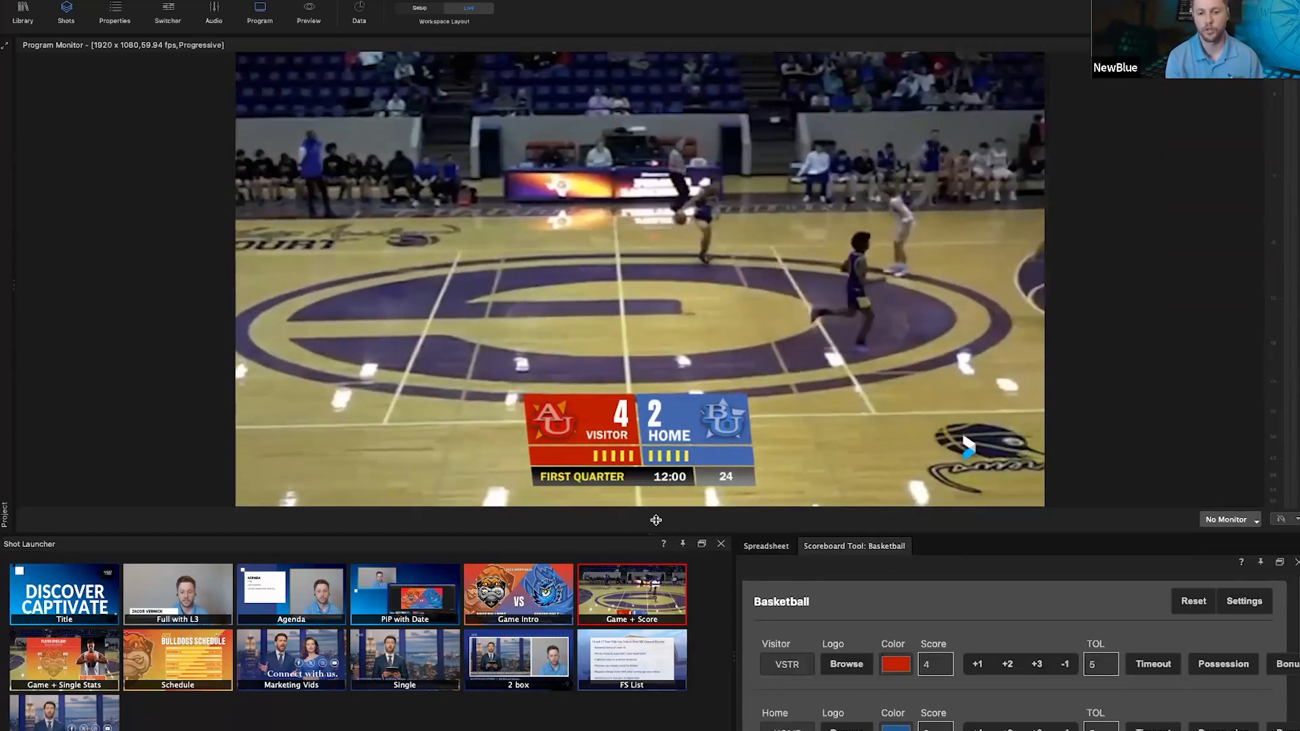
# Step: Add two points each to visitor and home scores (6–4), then air Game + Single Stats
pyautogui.moveTo(654, 537); pyautogui.dragTo(655, 515)
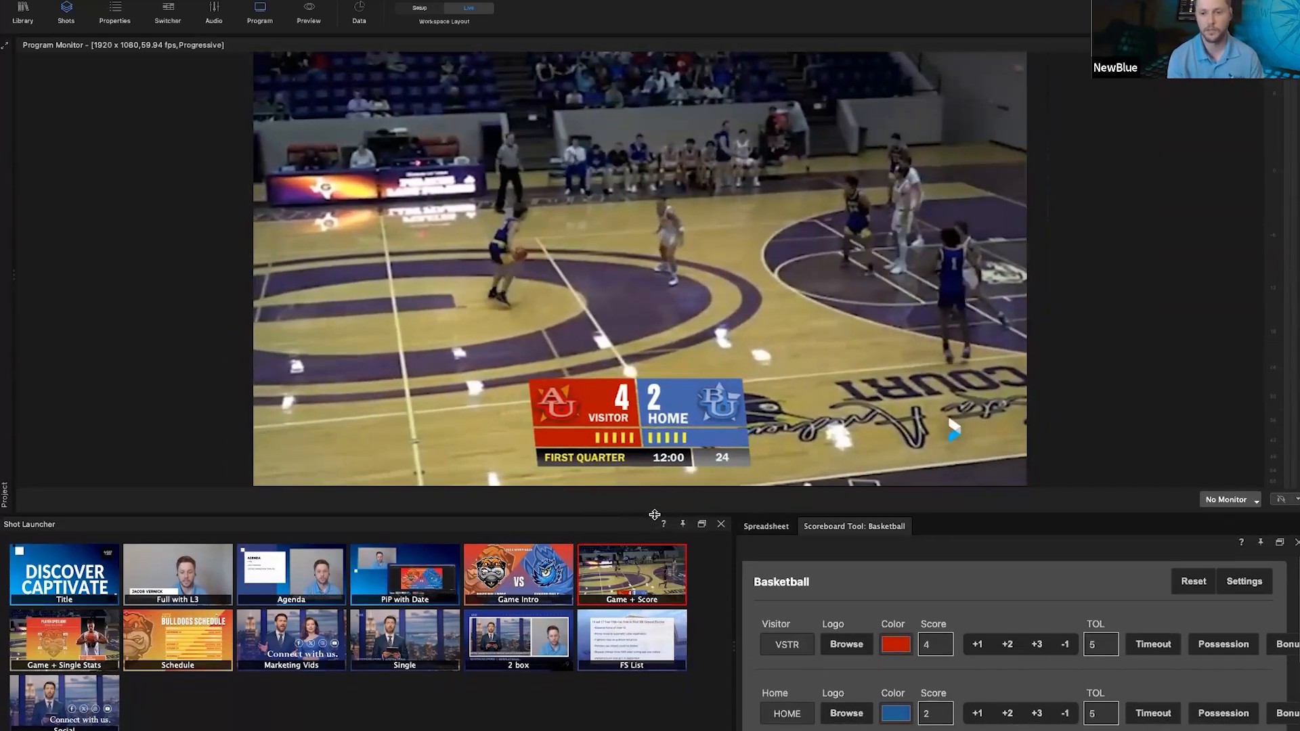
pyautogui.scroll(-1, 784, 612)
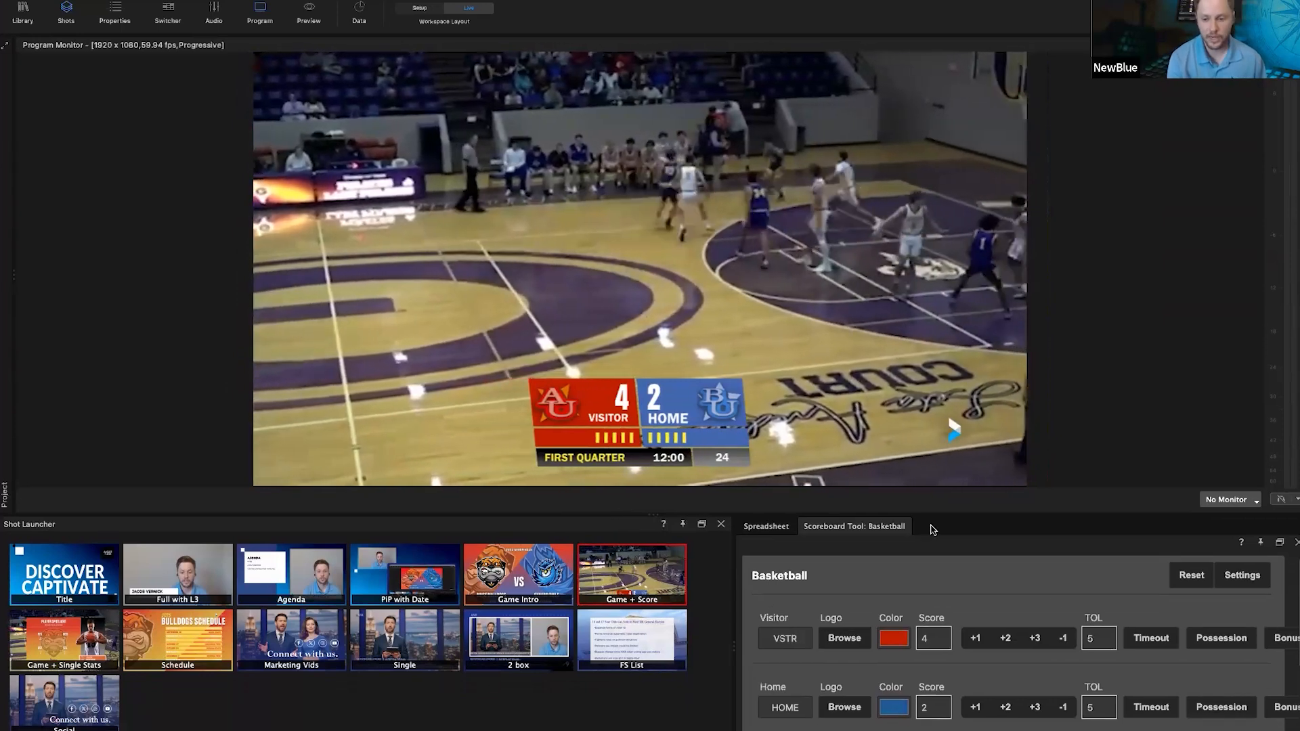
pyautogui.click(1007, 642)
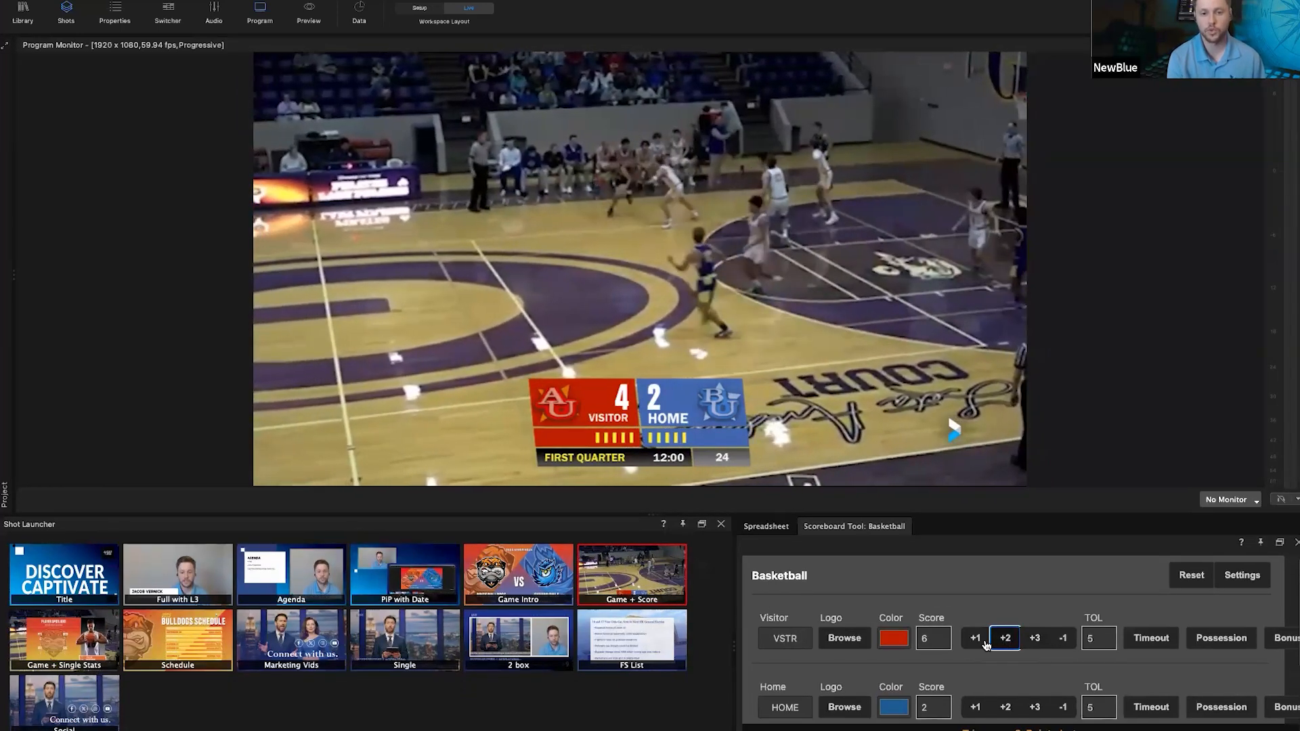
pyautogui.click(1005, 706)
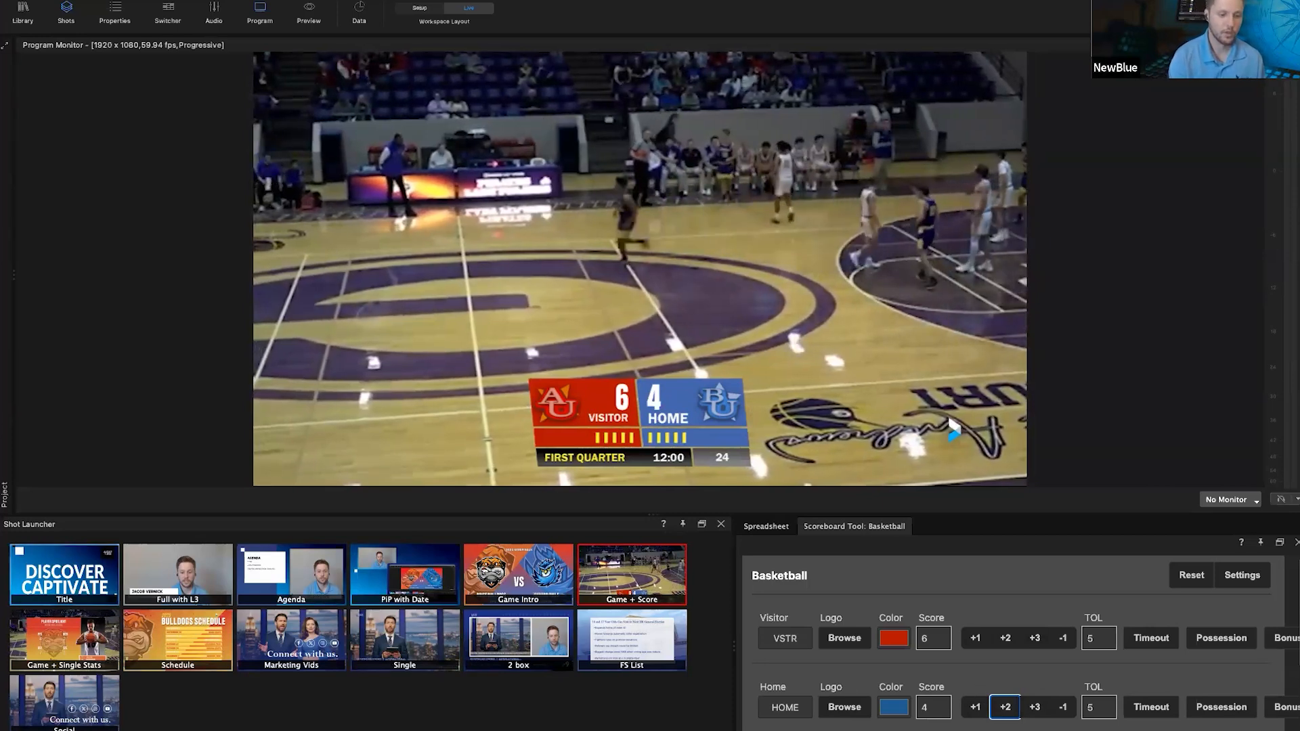
pyautogui.click(53, 651)
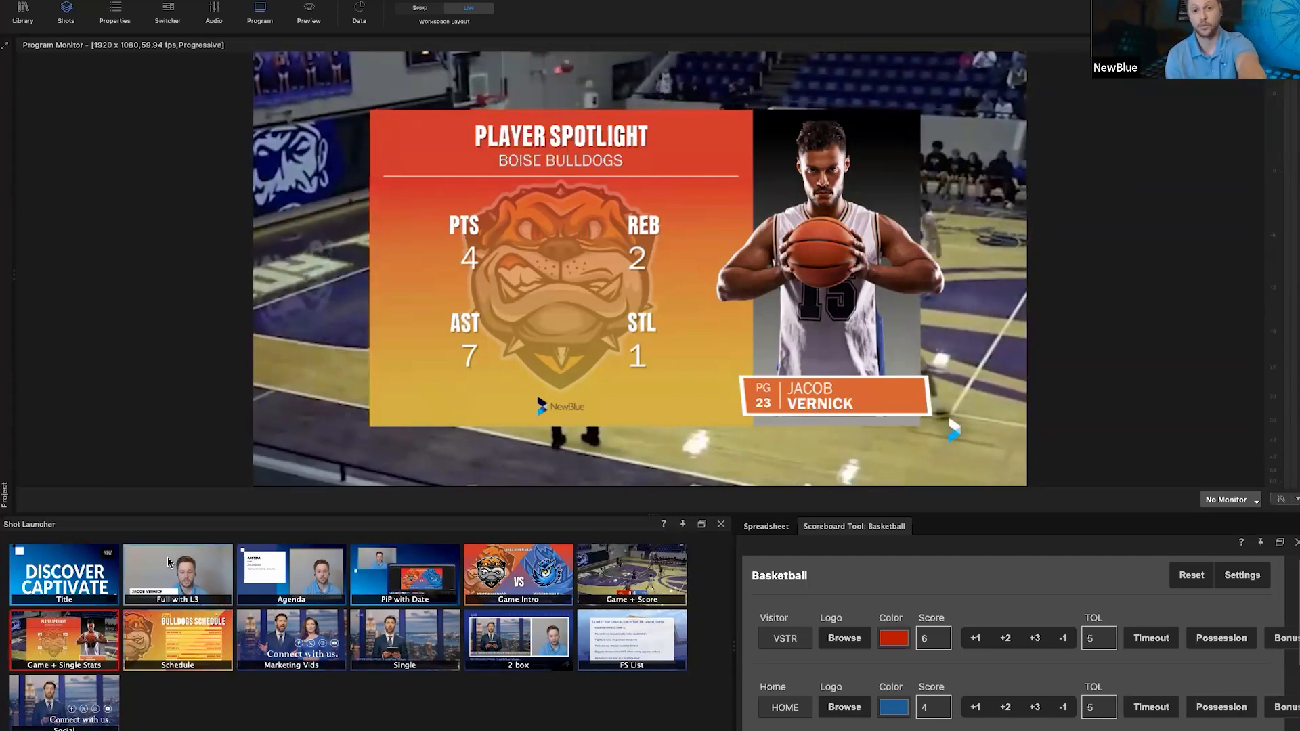
# Step: Play Marketing Vids with the Social overlay toggled back on, then air the Single anchor shot
pyautogui.click(283, 670)
pyautogui.click(84, 689)
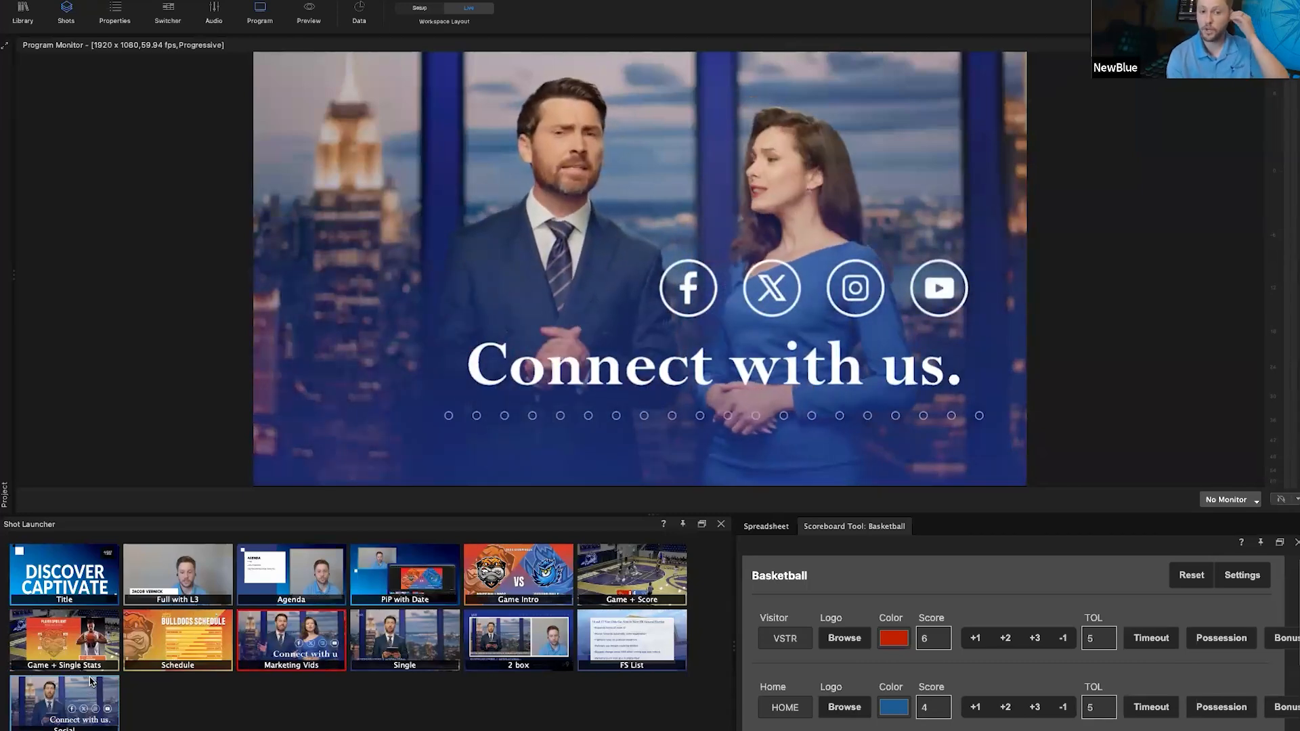
pyautogui.click(92, 681)
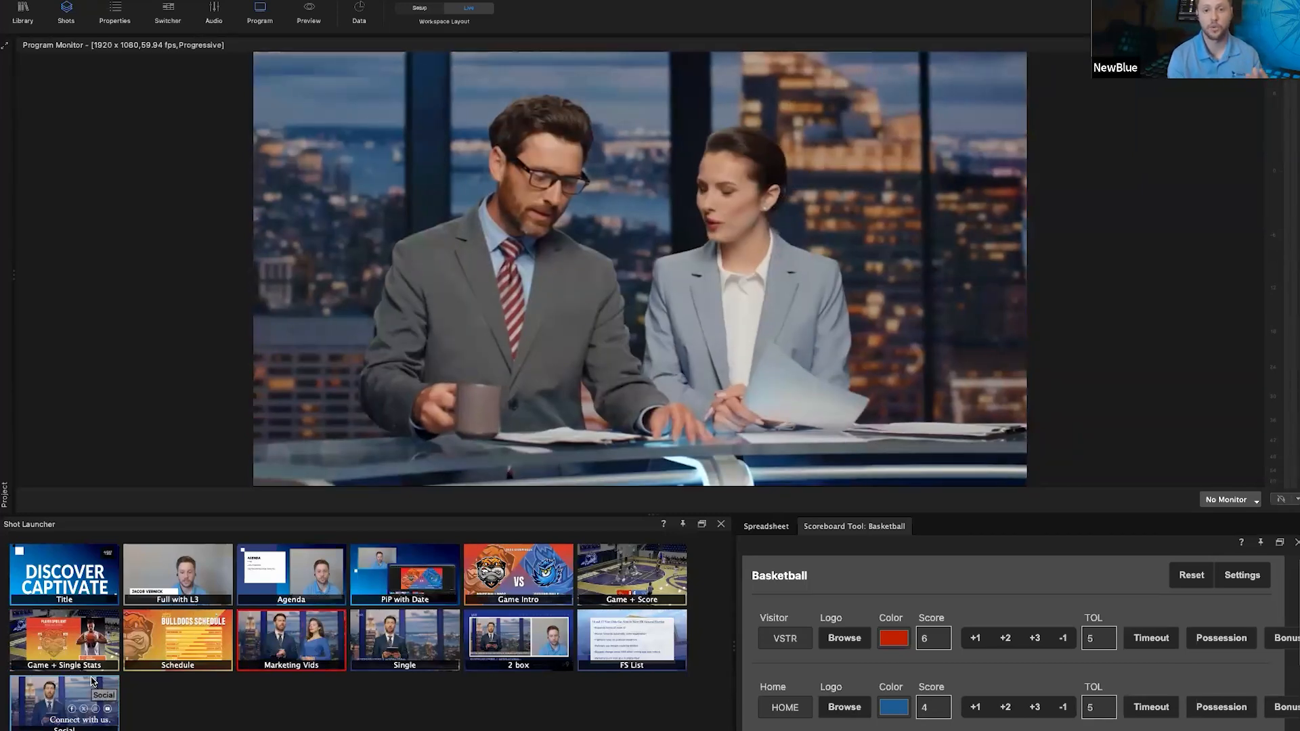
pyautogui.click(93, 680)
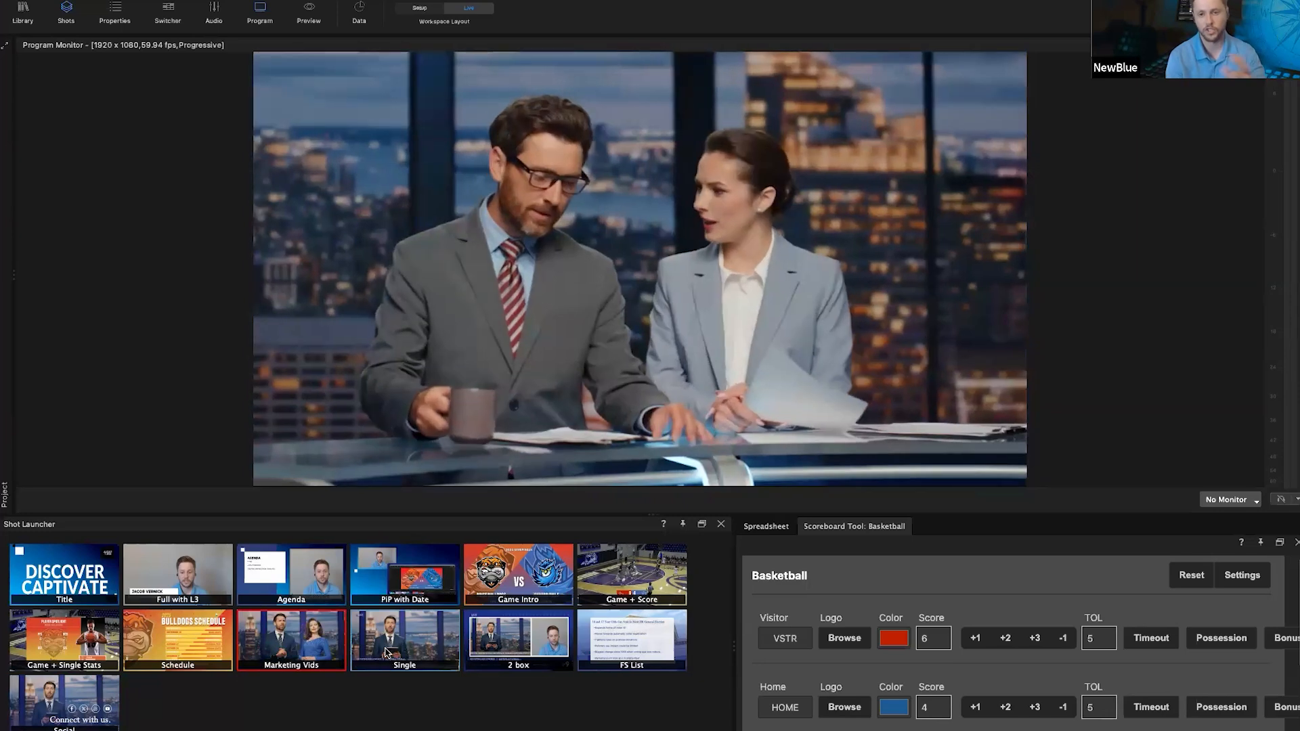
pyautogui.click(387, 652)
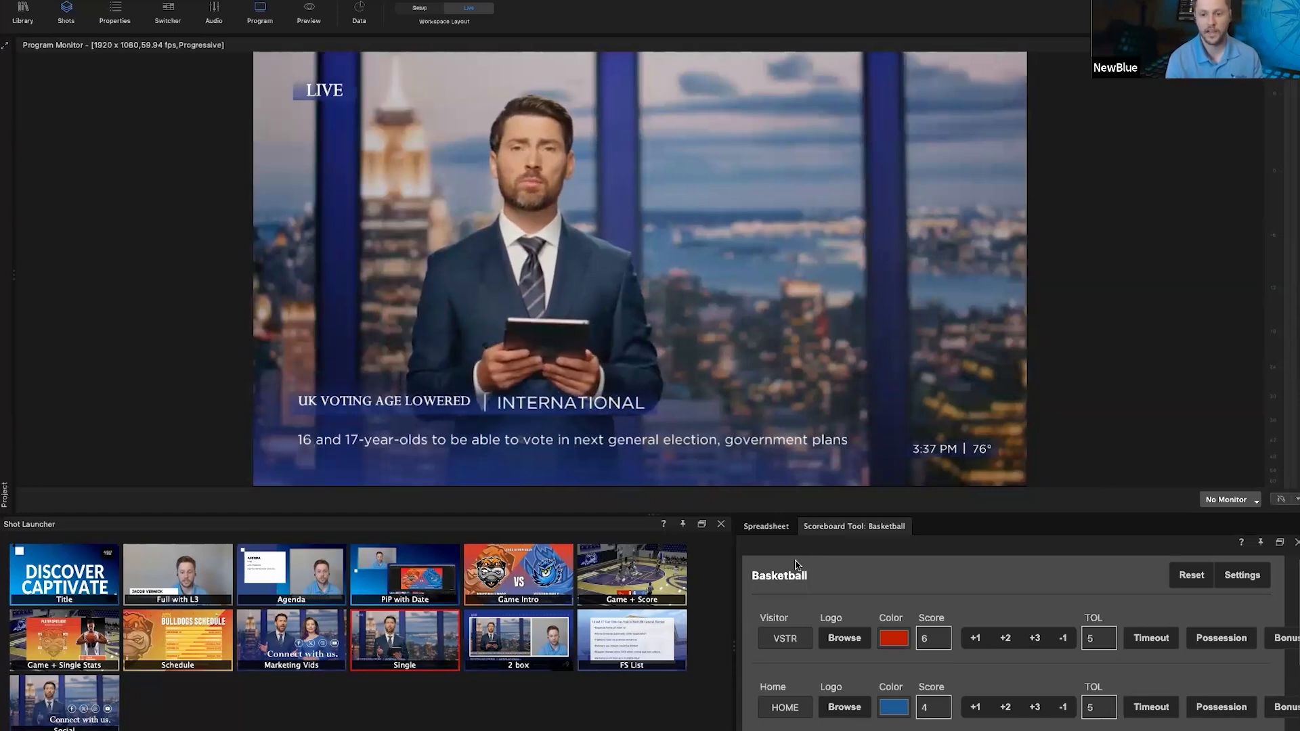
# Step: Switch the output to the 2 box shot, then FS List, ending on the Social overlay
pyautogui.click(489, 645)
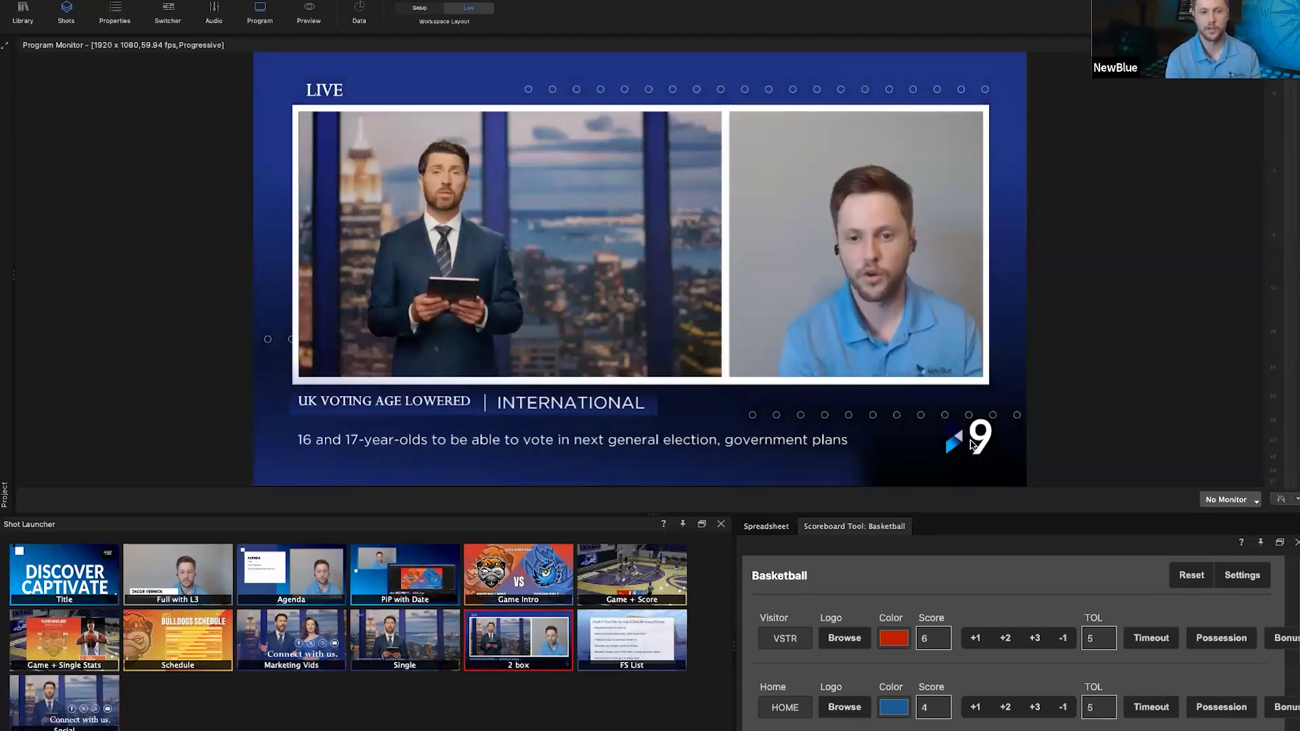
pyautogui.click(620, 656)
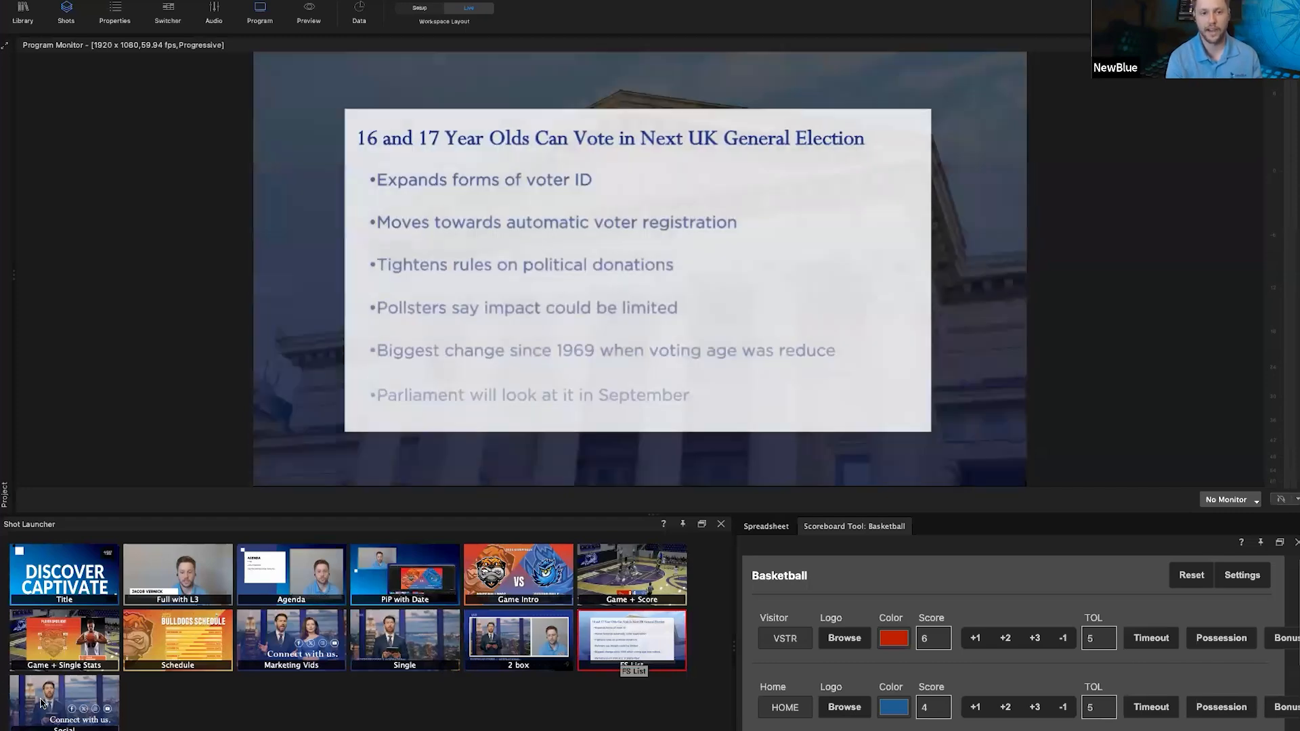
pyautogui.click(40, 702)
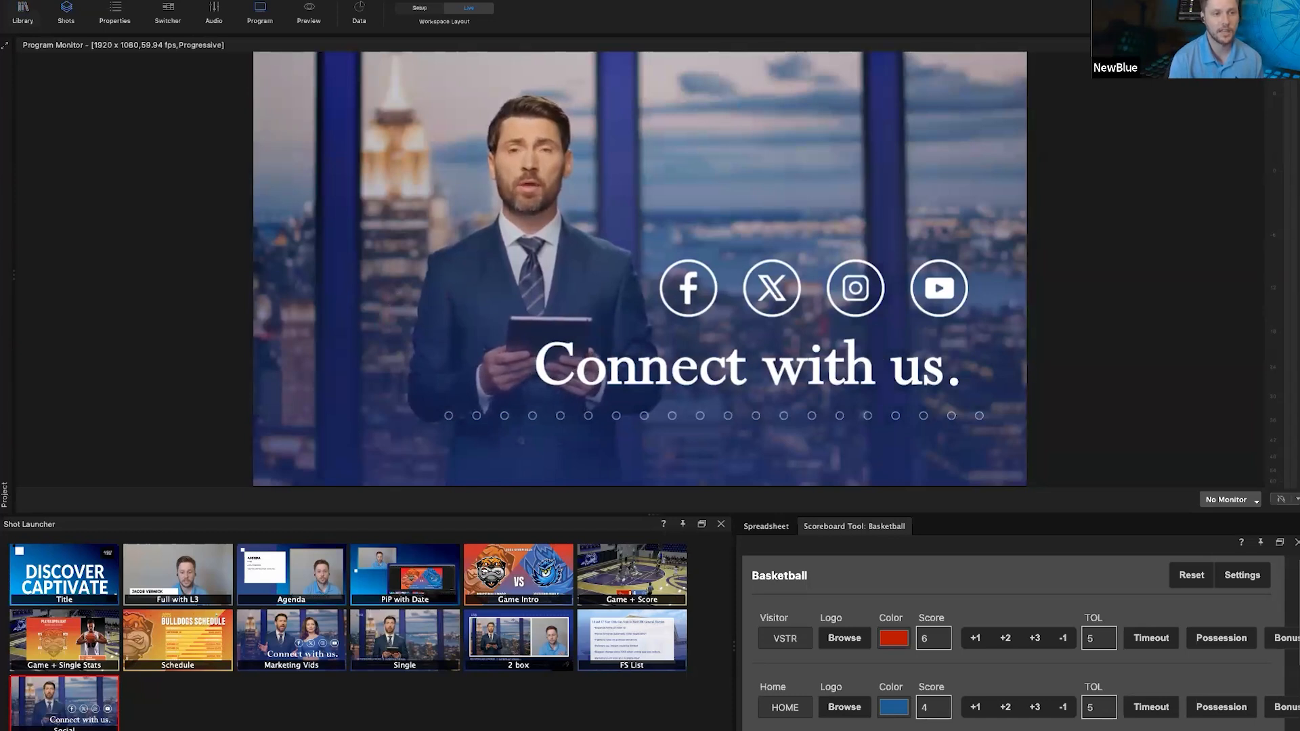
# Step: Start a new project from File > New, saving the current one, and switch Workspace Layout to Setup
pyautogui.click(97, 1)
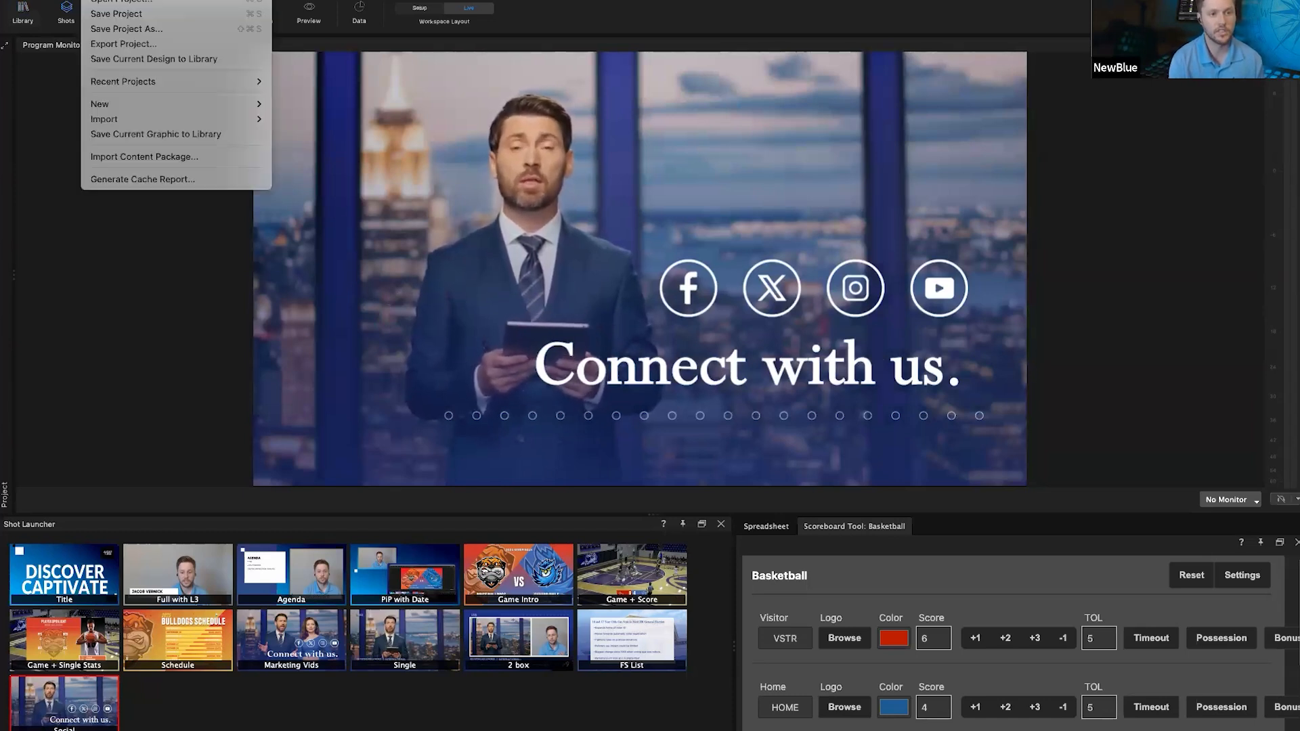
pyautogui.click(119, 1)
pyautogui.click(732, 398)
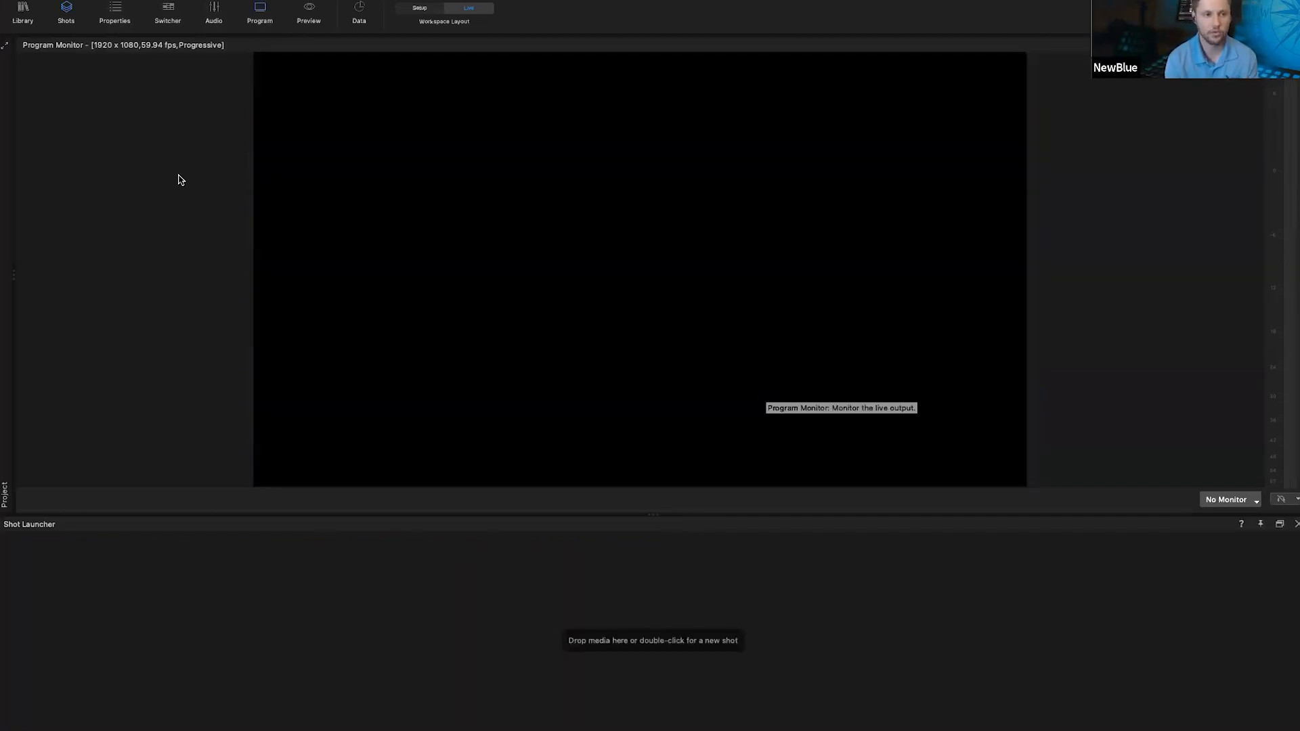
pyautogui.click(420, 8)
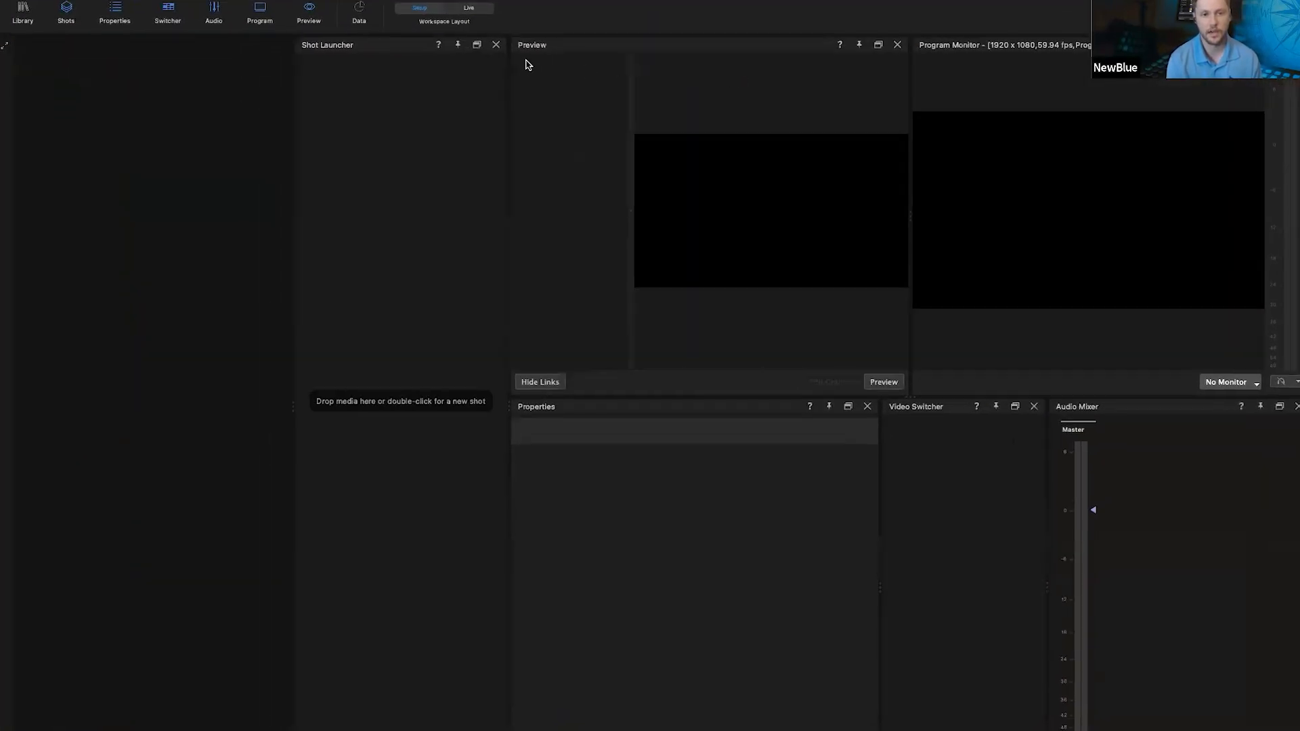
# Step: Show the Project panel from the left edge, revealing the empty Channel 1 shot list
pyautogui.click(4, 46)
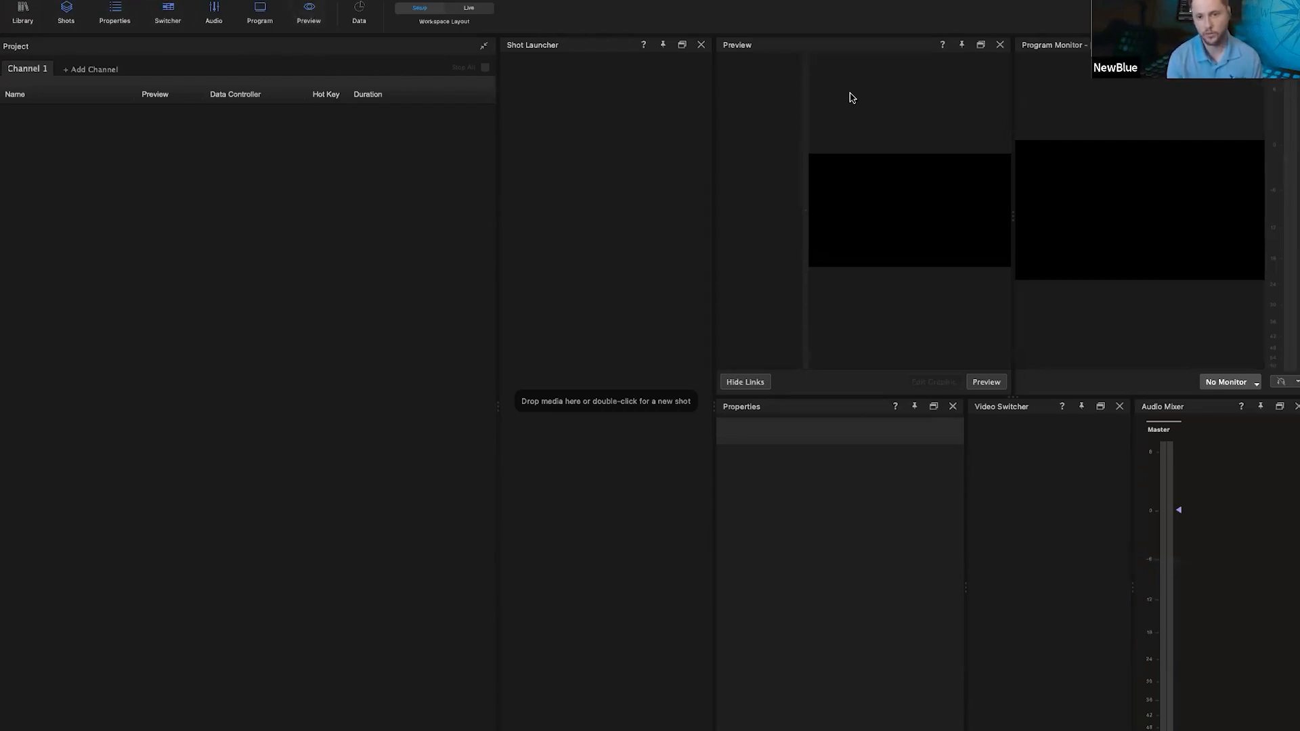
# Step: Close Shot Launcher, Video Switcher and Audio Mixer, hide preview links, and narrow the Project panel
pyautogui.click(308, 13)
pyautogui.click(309, 14)
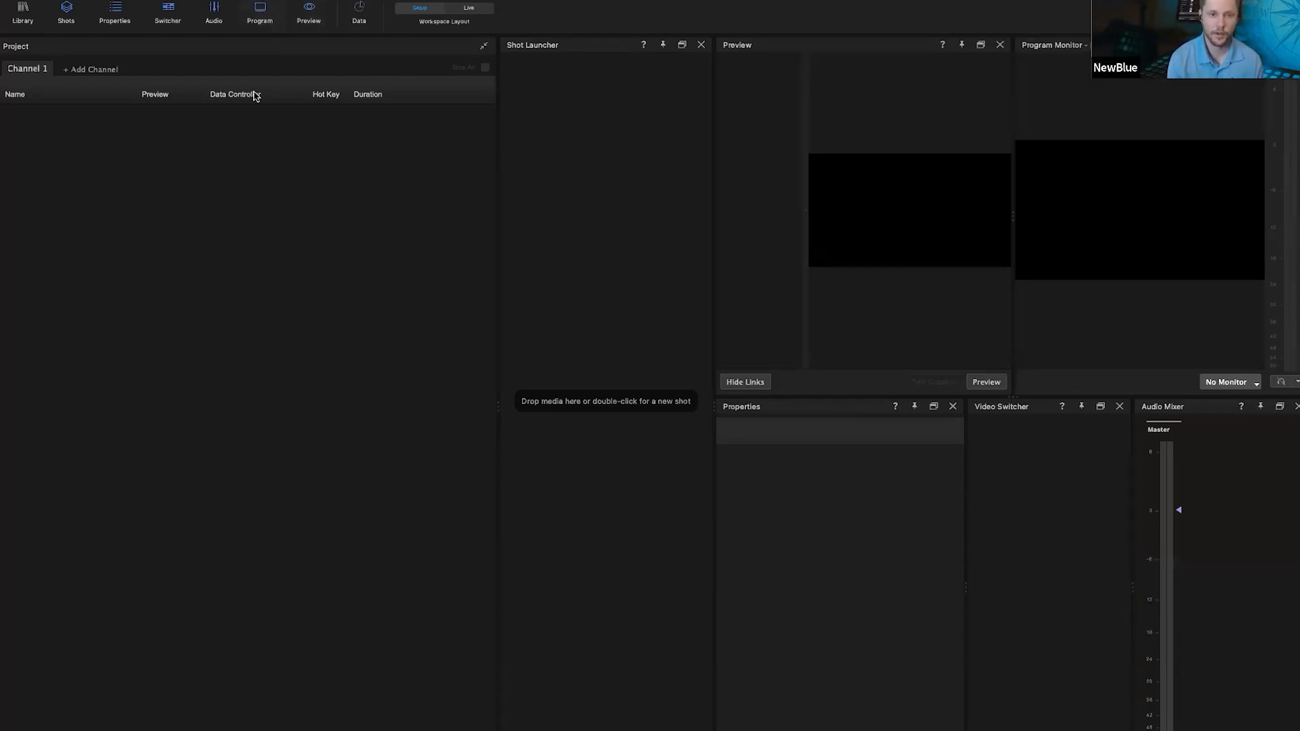
pyautogui.click(701, 45)
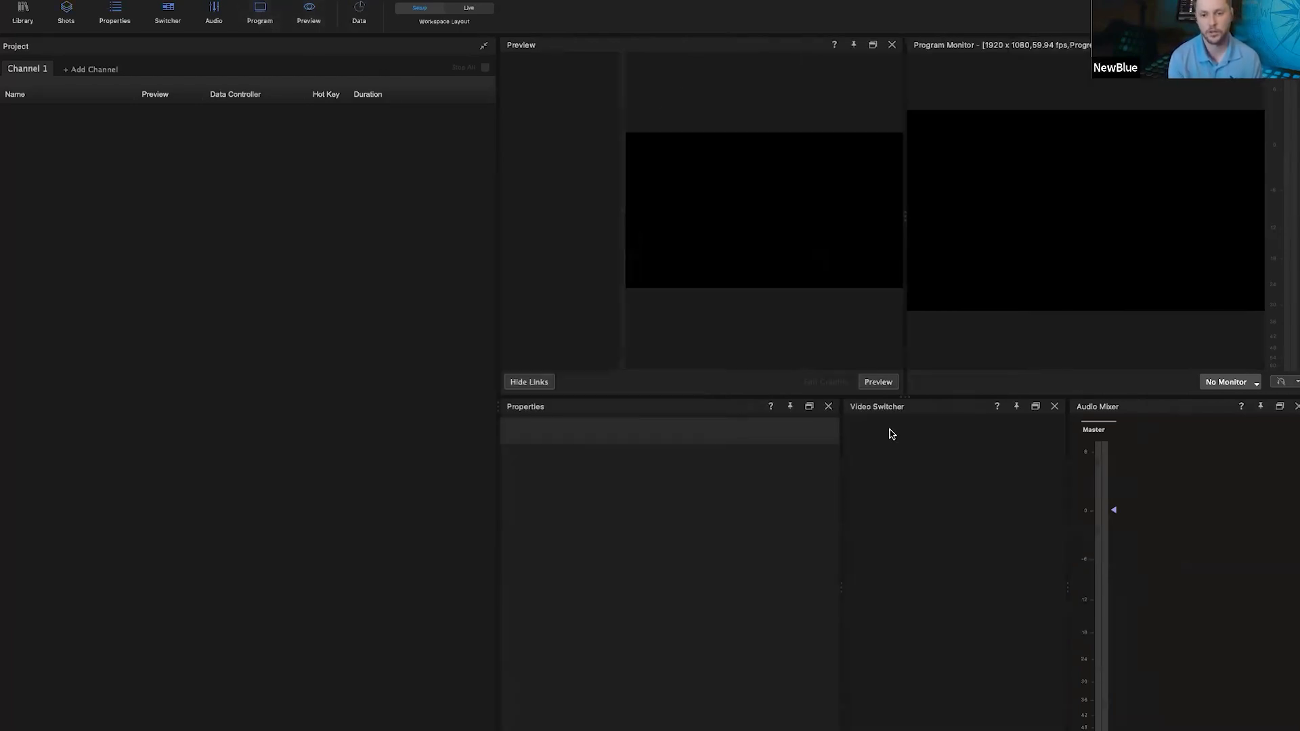
pyautogui.click(1054, 407)
pyautogui.click(1295, 406)
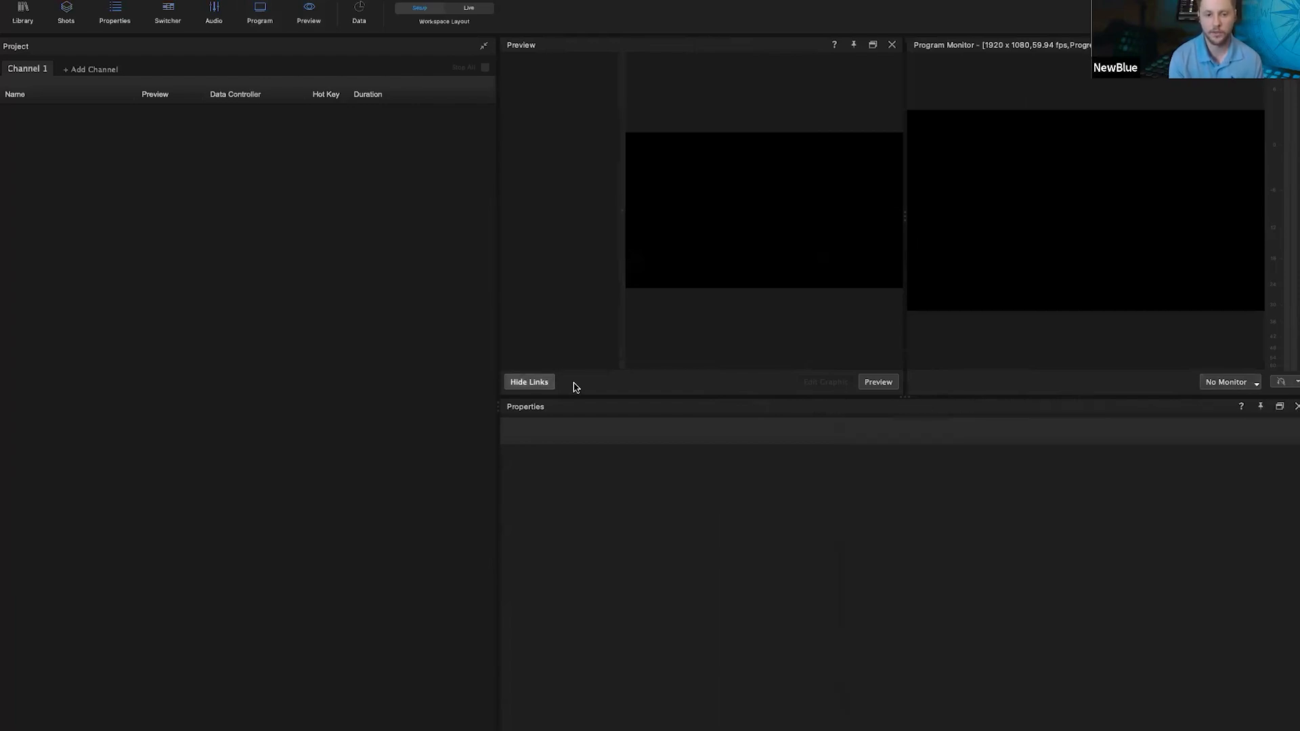
pyautogui.click(529, 381)
pyautogui.moveTo(496, 285); pyautogui.dragTo(479, 287)
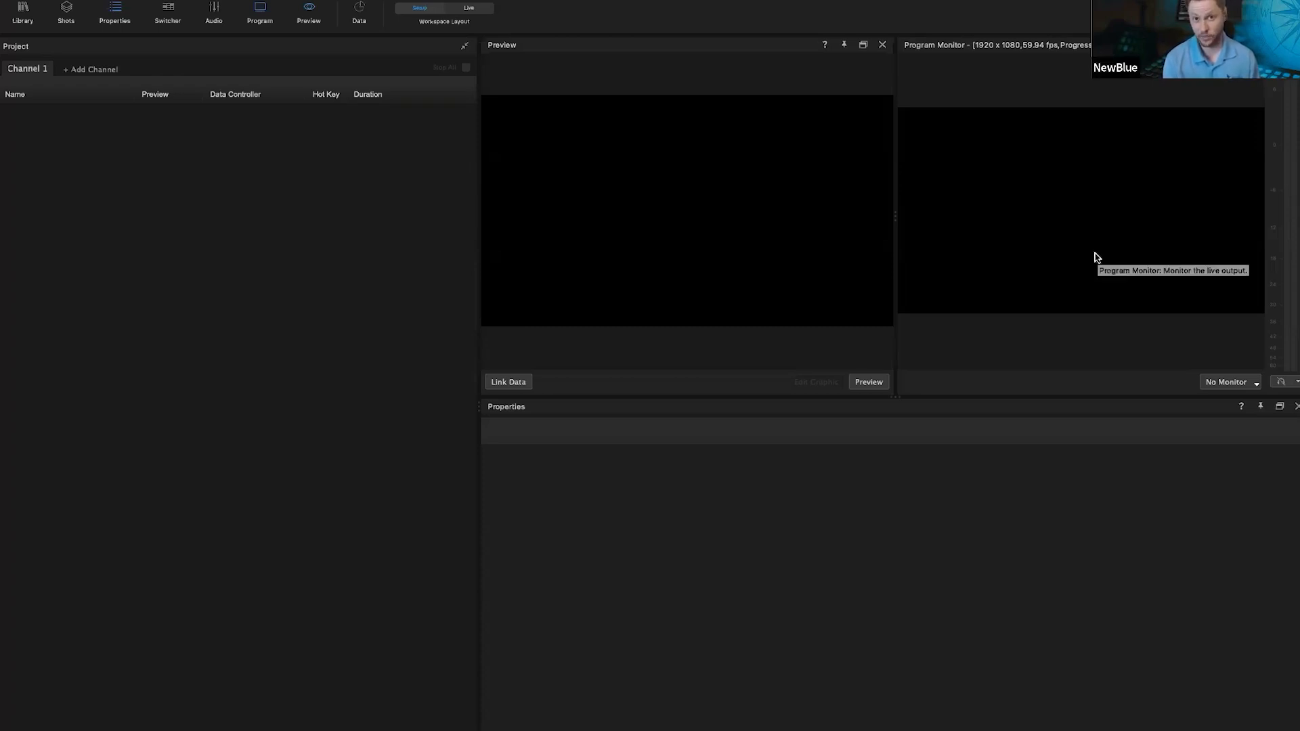
pyautogui.click(1229, 382)
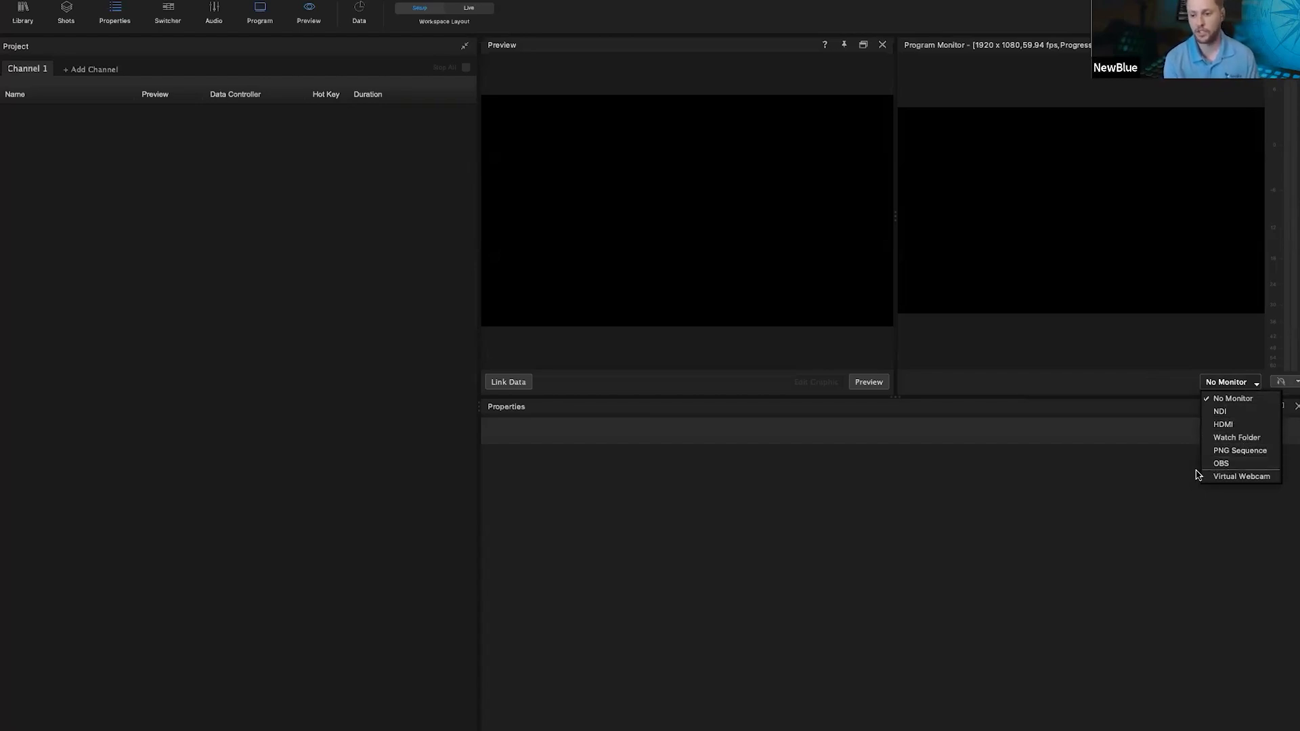
pyautogui.click(1114, 454)
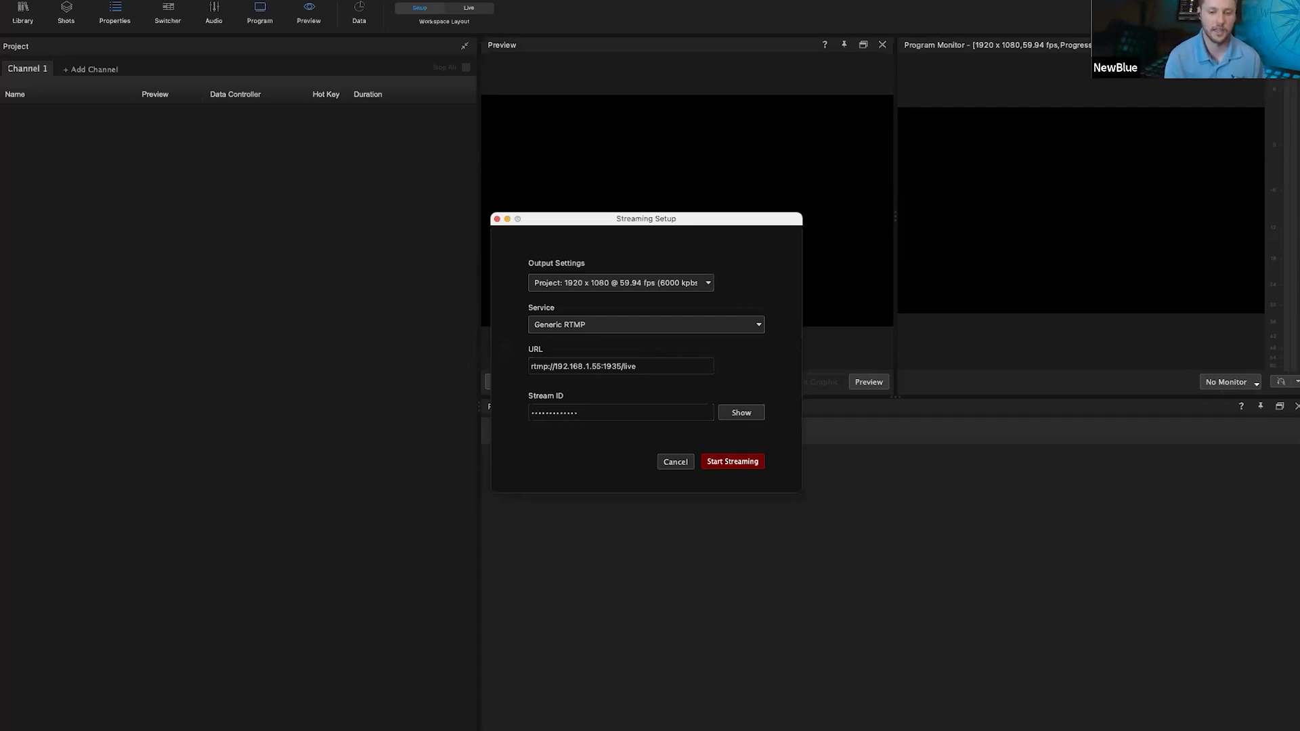
pyautogui.click(671, 462)
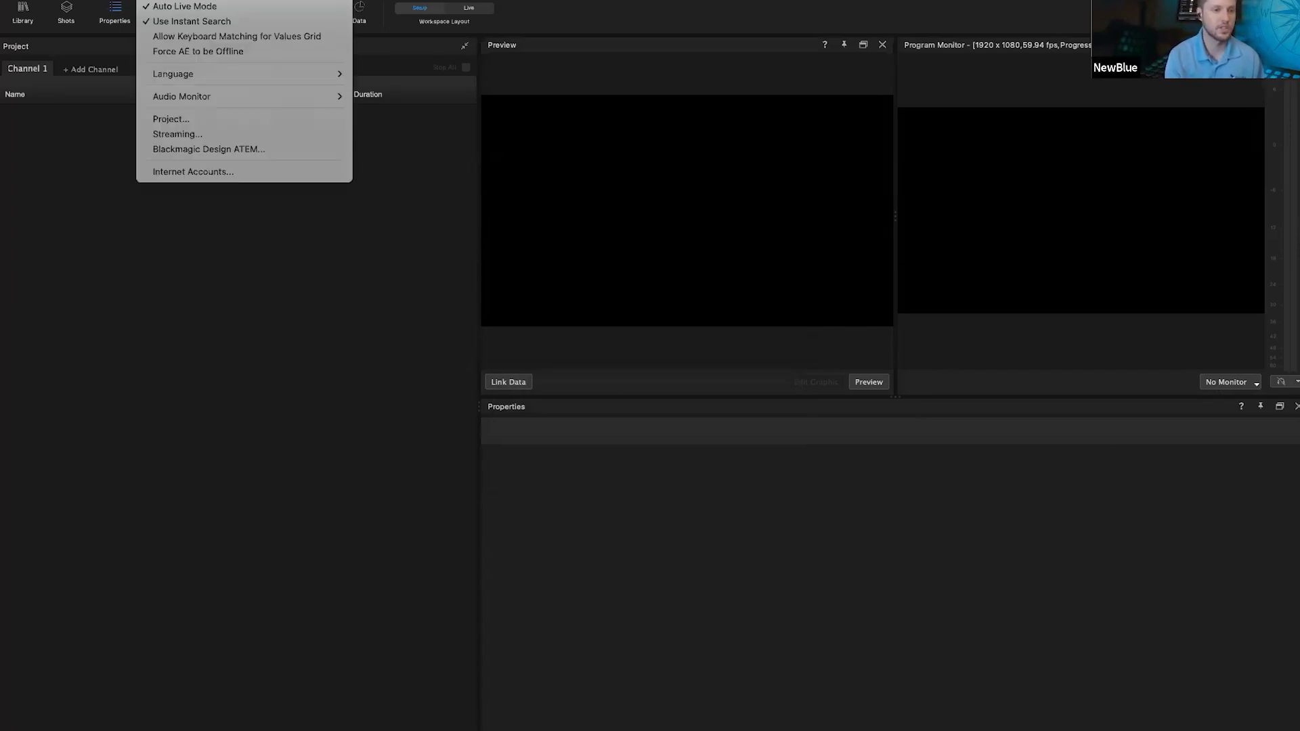
pyautogui.click(209, 127)
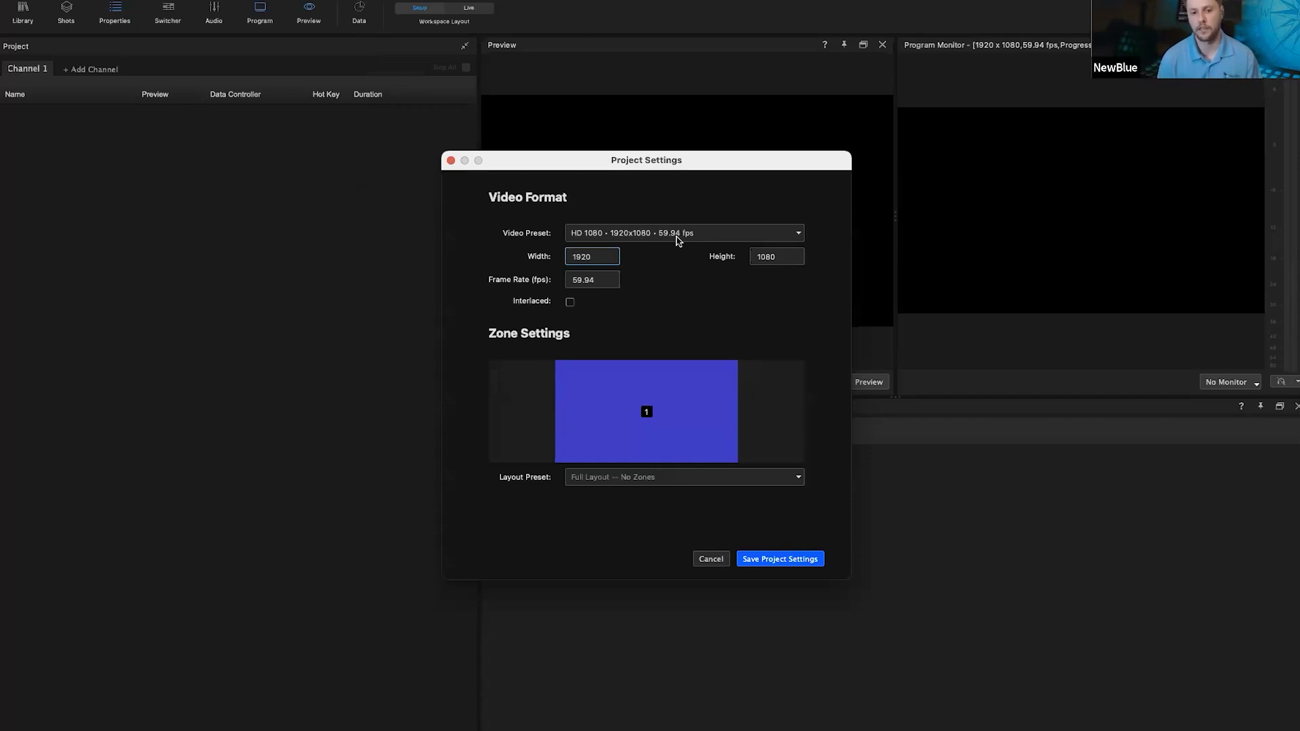
pyautogui.click(677, 240)
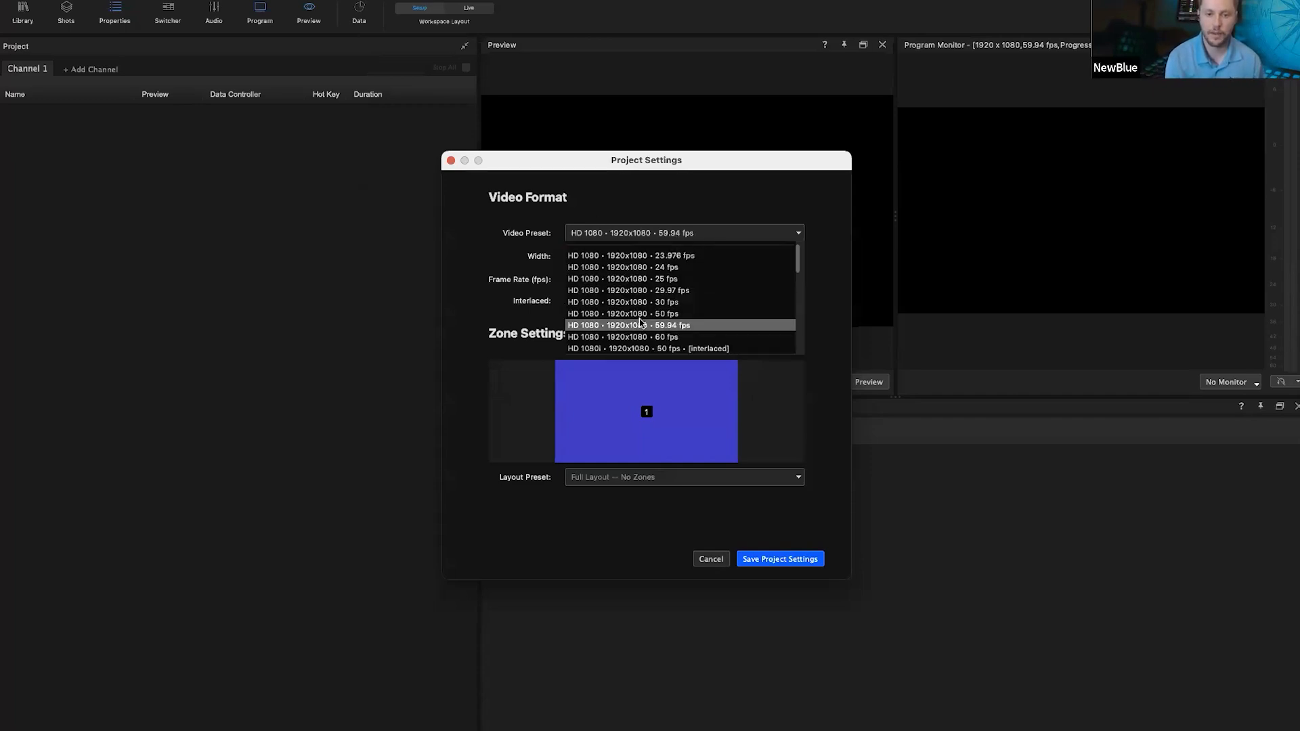
pyautogui.scroll(-5, 640, 324)
pyautogui.scroll(6, 678, 311)
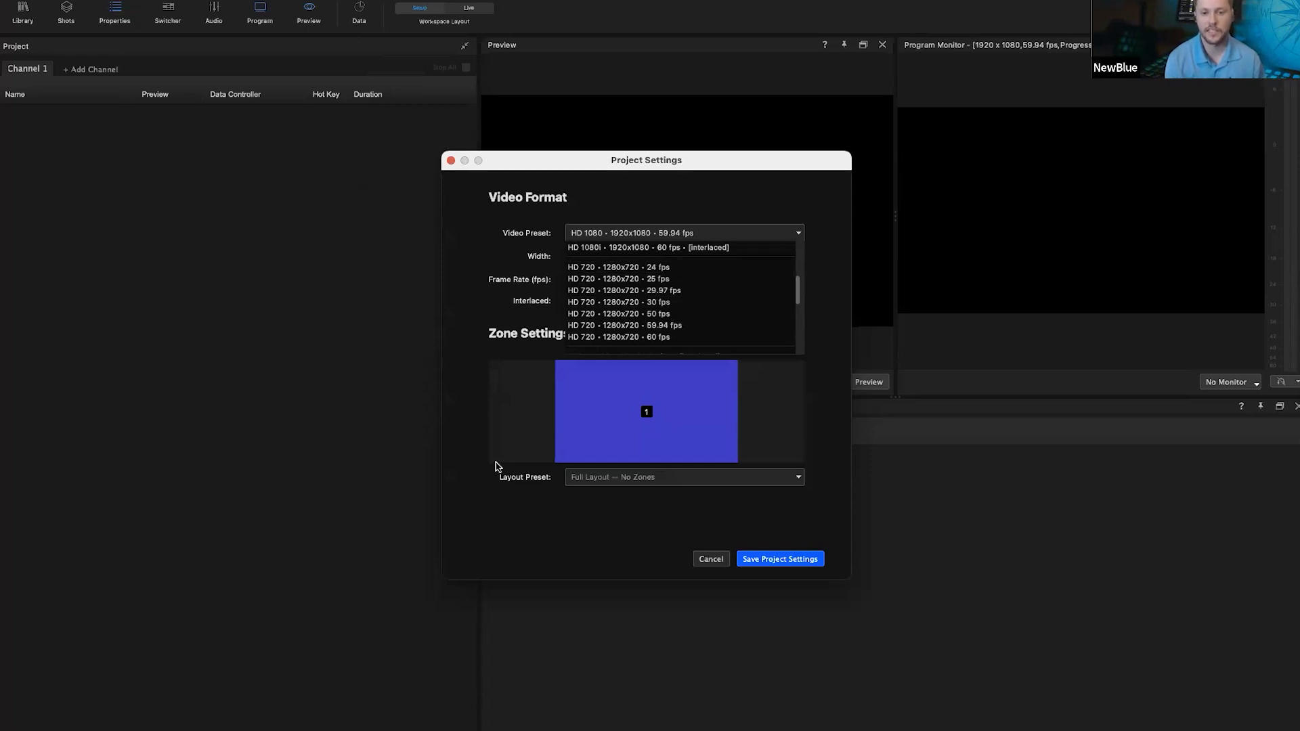
pyautogui.click(711, 560)
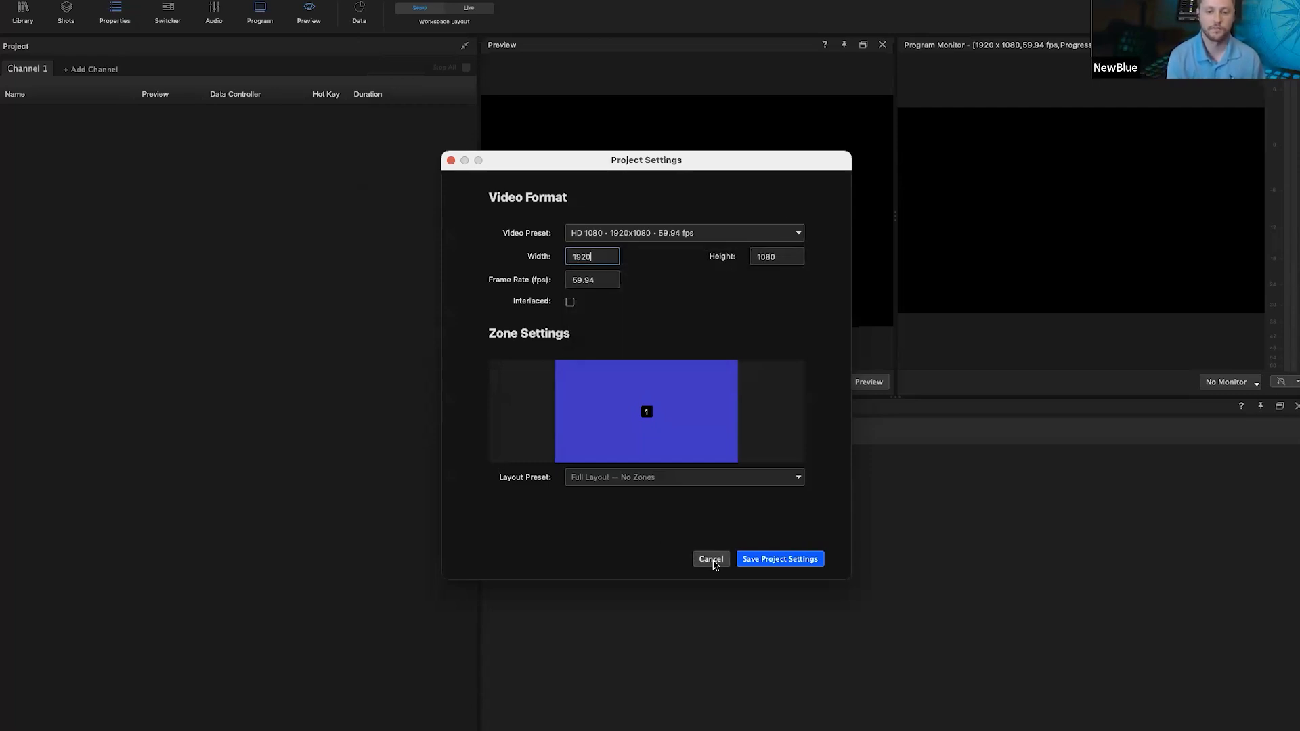
pyautogui.click(710, 559)
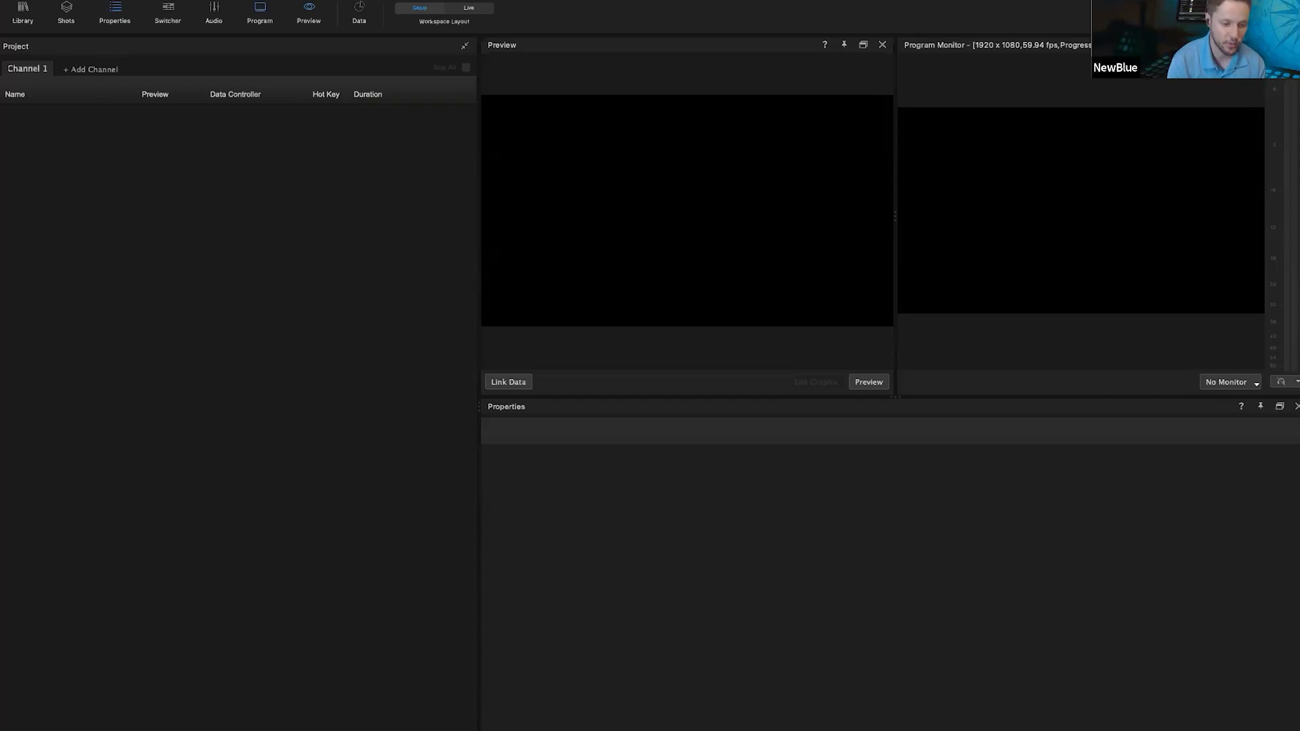
# Step: Right-click empty Project panel space to list addable items like Titler Graphic and Shot Layout
pyautogui.click(270, 730)
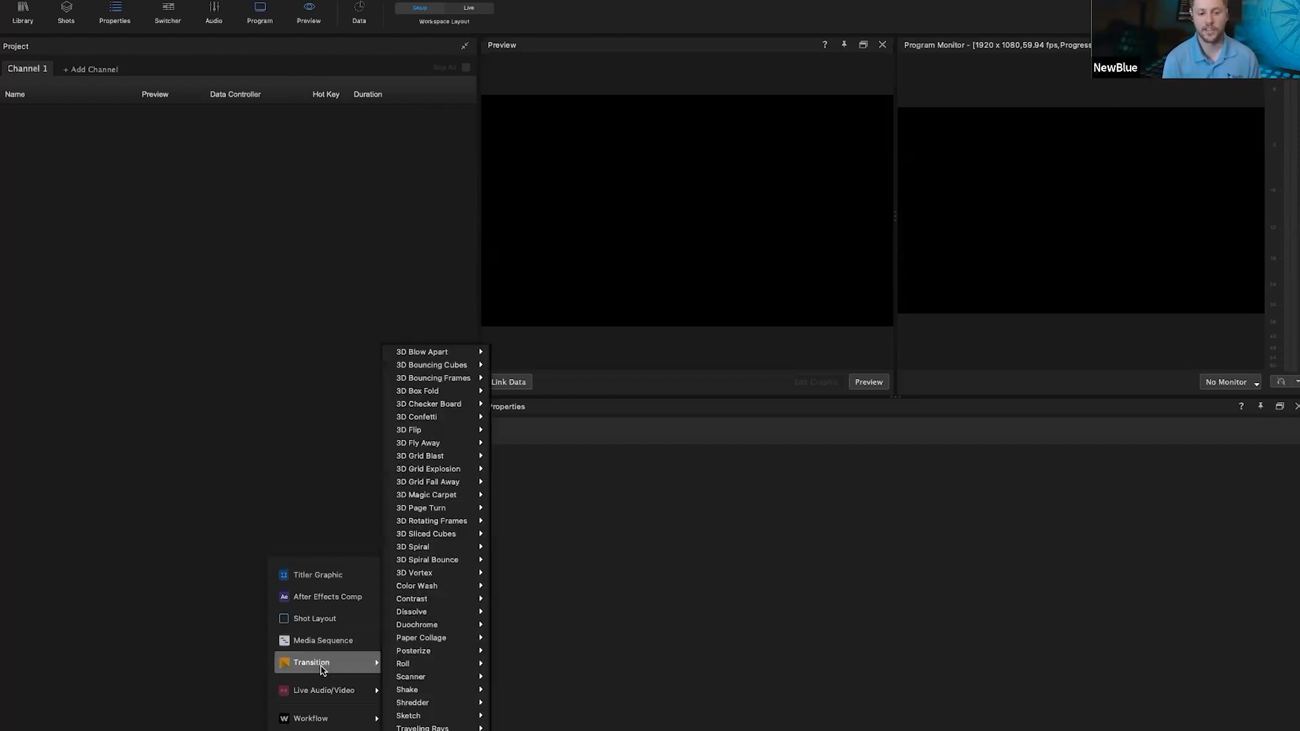
# Step: Review the Transition, Live Audio/Video and Workflow submenus, then dismiss the add menu unused
pyautogui.moveTo(317, 688)
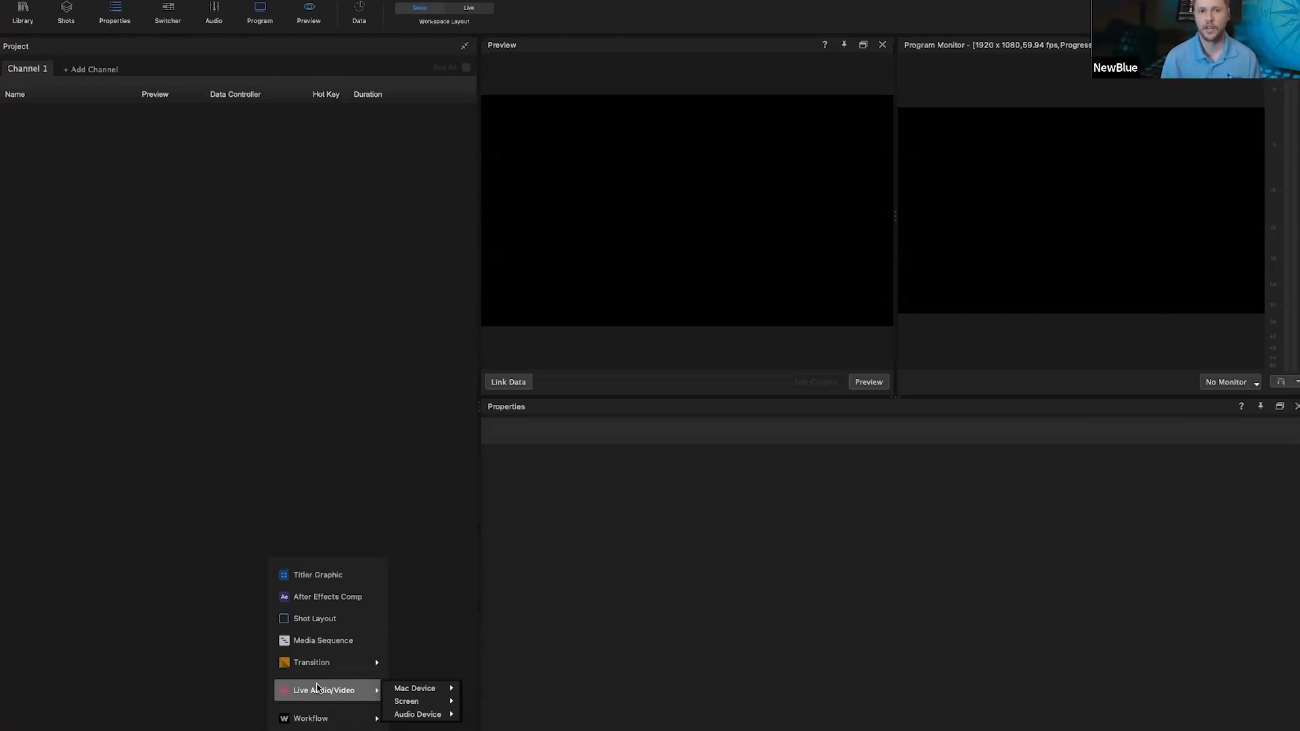
pyautogui.moveTo(306, 720)
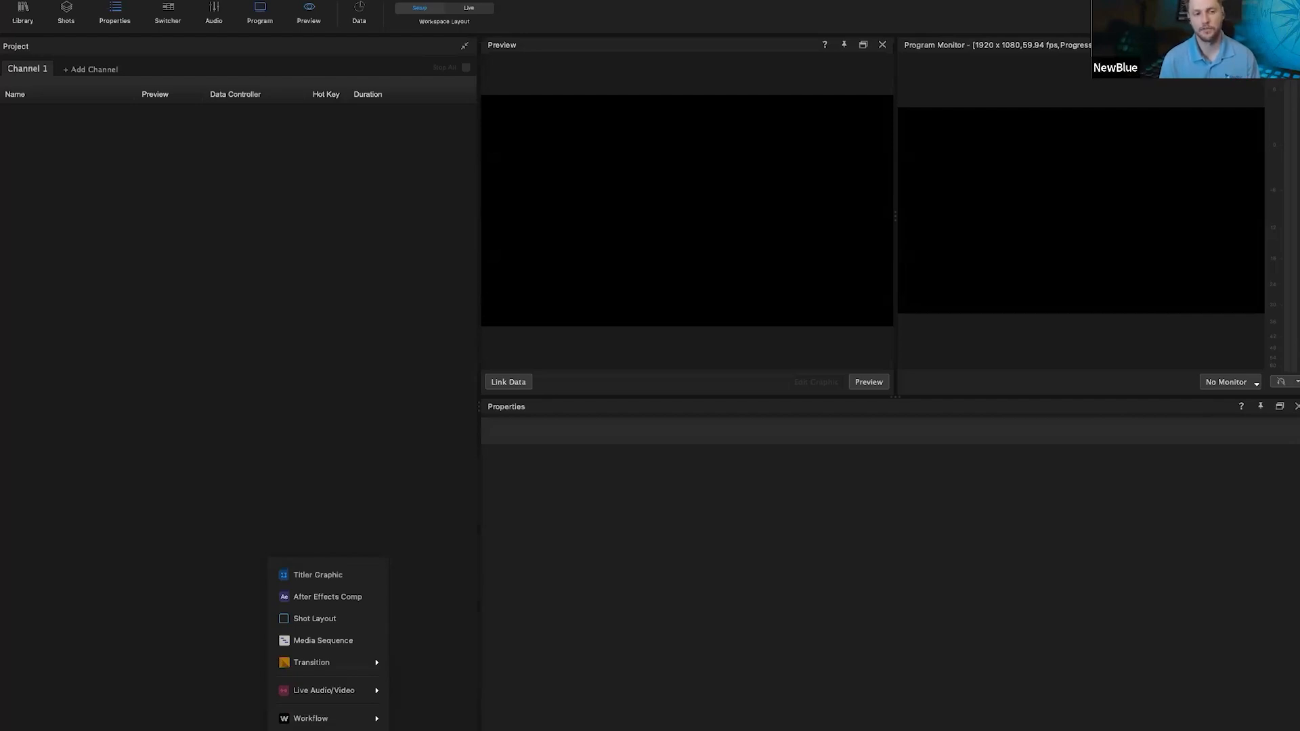
pyautogui.click(245, 365)
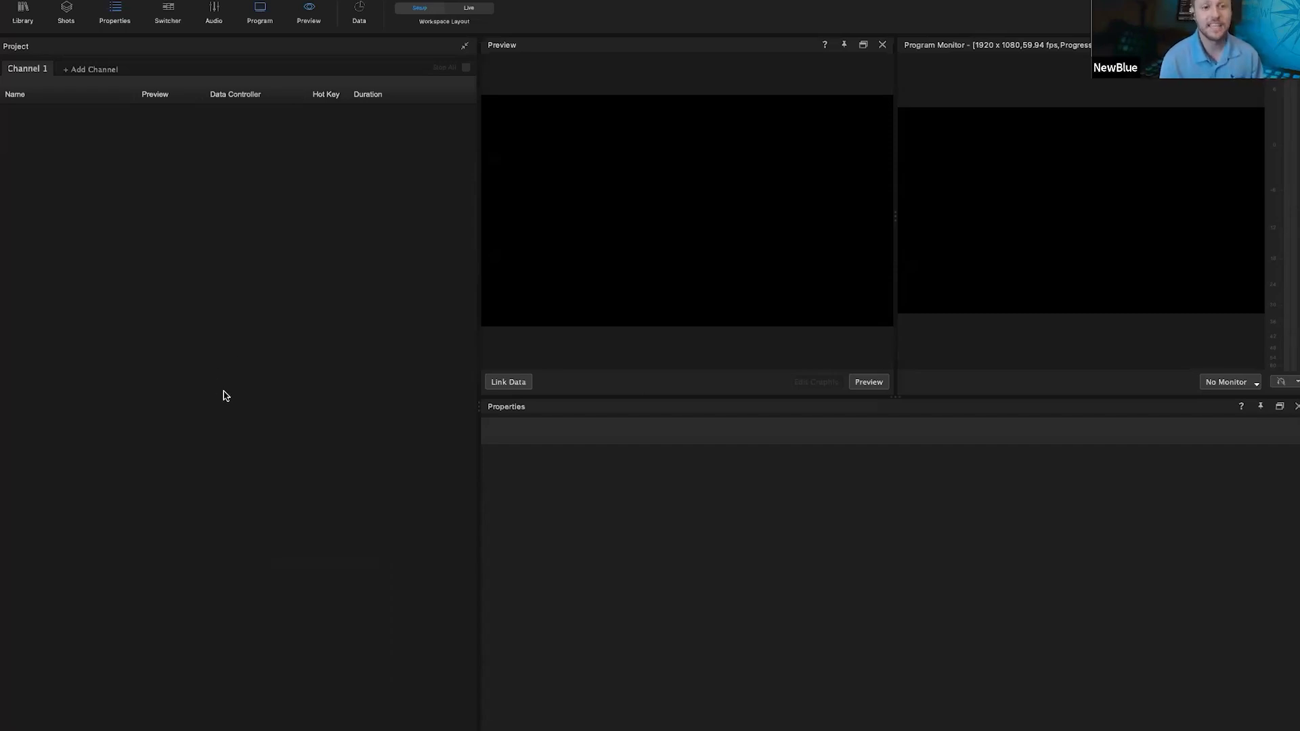
# Step: Preview the Zany Cartoon graphic from the library's Cinema folder, then open the Cuboid folder
pyautogui.click(20, 17)
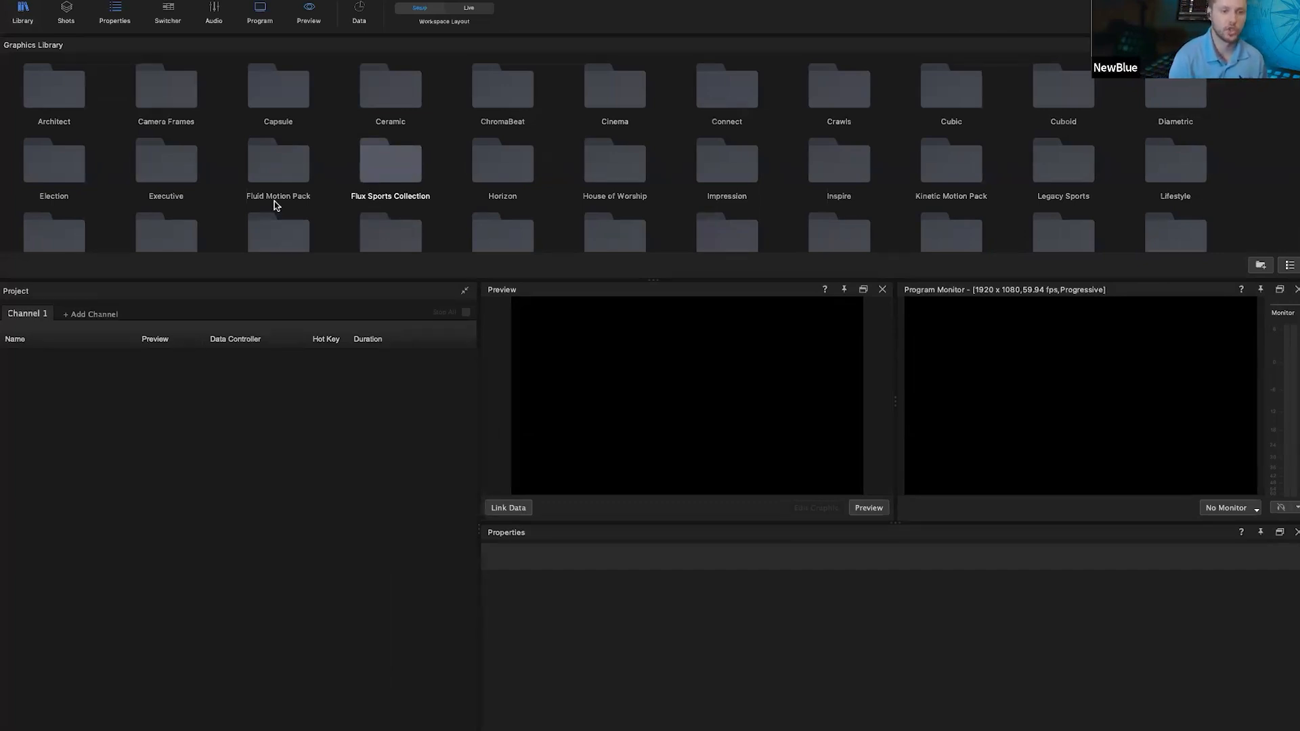
pyautogui.click(293, 153)
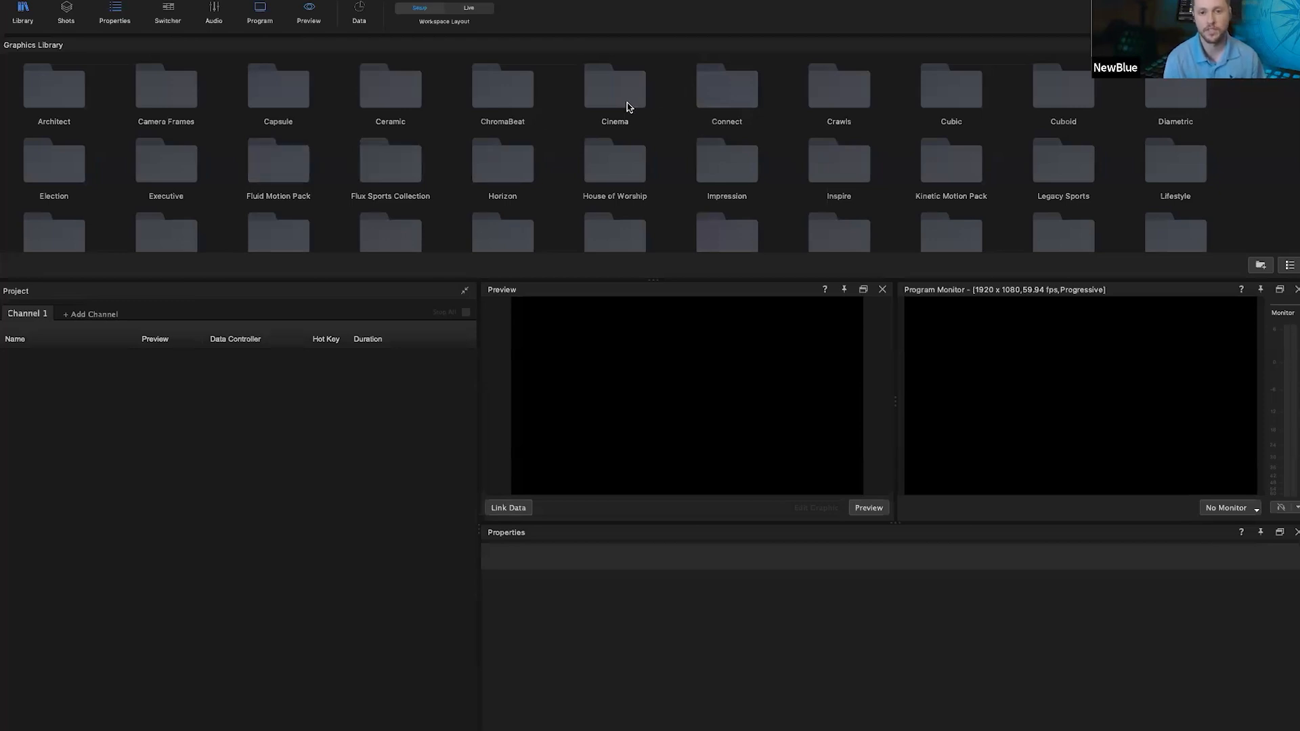
pyautogui.doubleClick(627, 106)
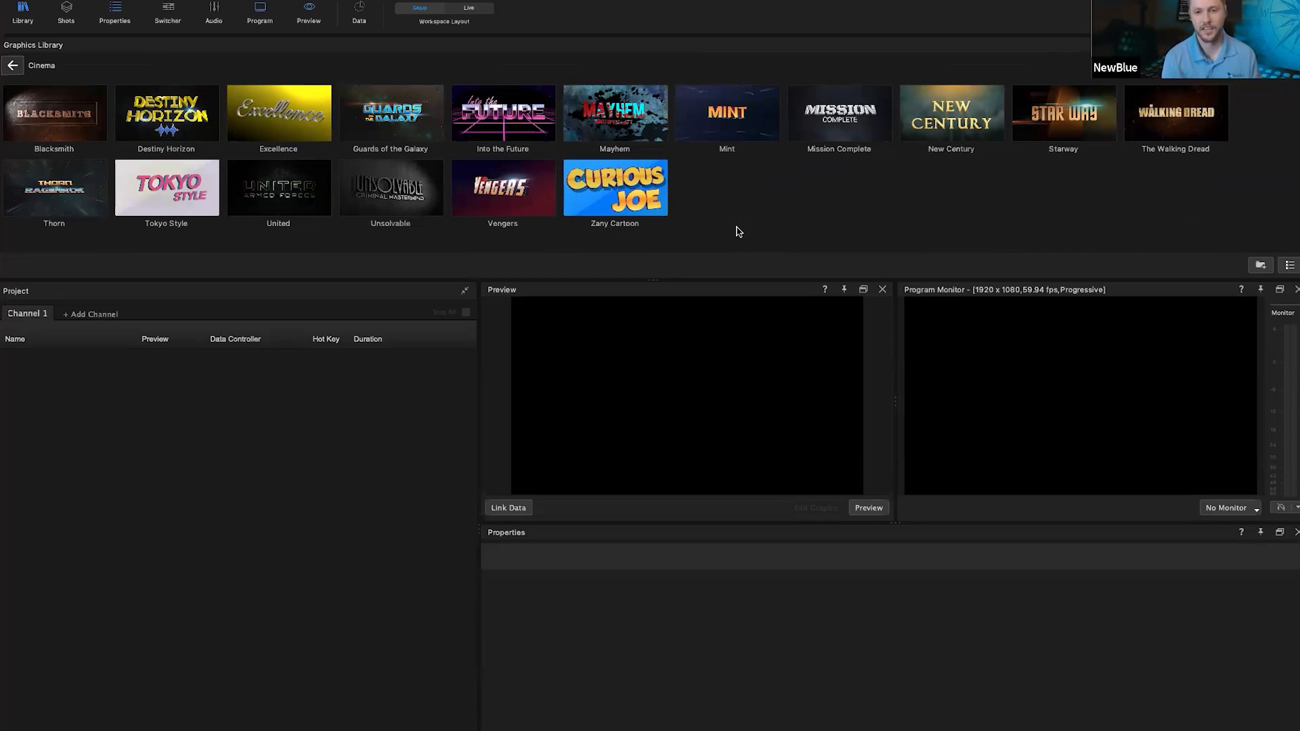
pyautogui.click(657, 218)
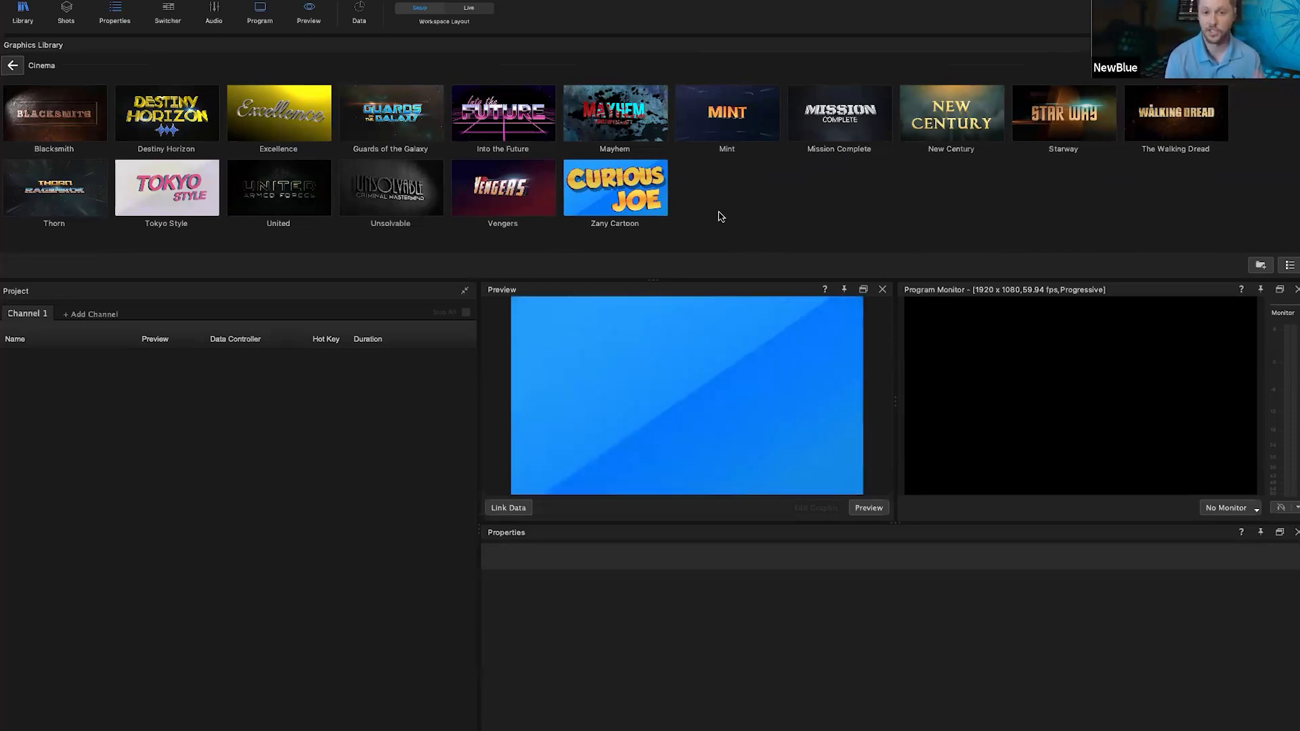
pyautogui.click(32, 66)
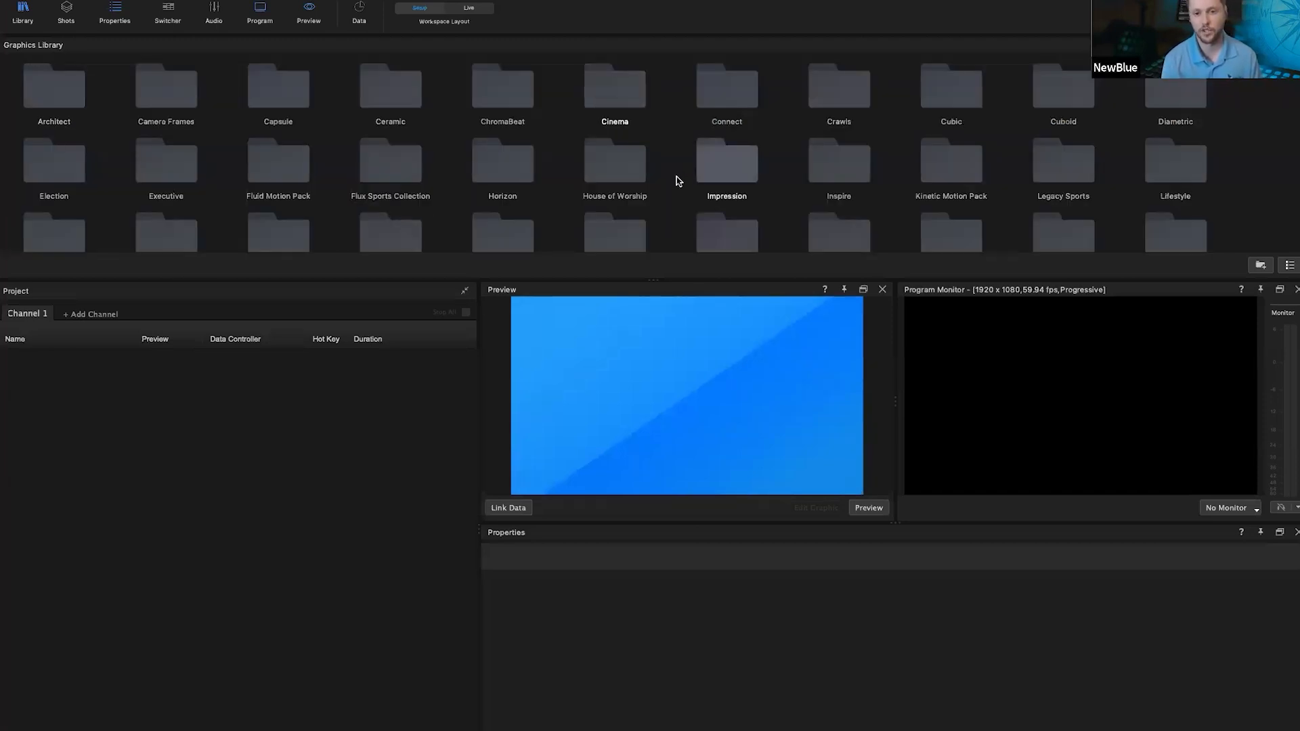
pyautogui.doubleClick(1060, 110)
# Step: Preview Cuboid Main Title, then drag Cubic Lower Third from the Cubic folder into Channel 1
pyautogui.click(1055, 108)
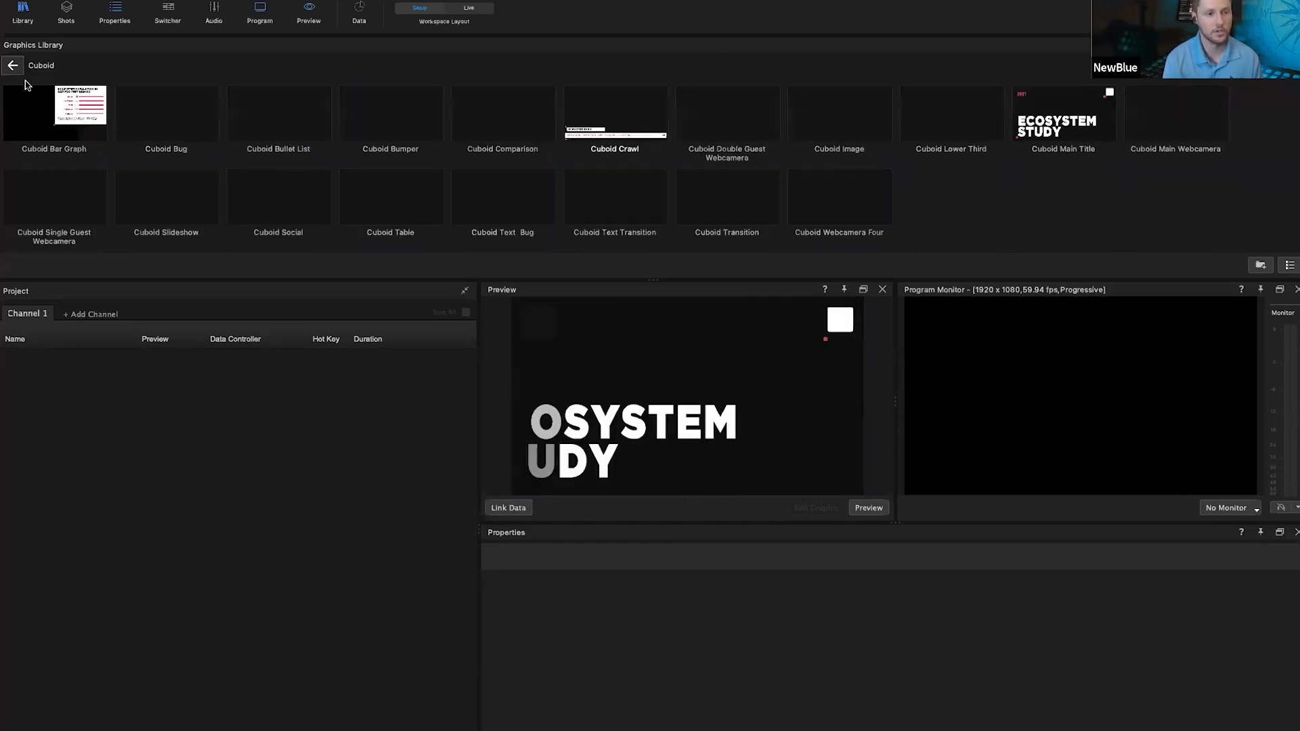
pyautogui.click(12, 65)
pyautogui.doubleClick(967, 101)
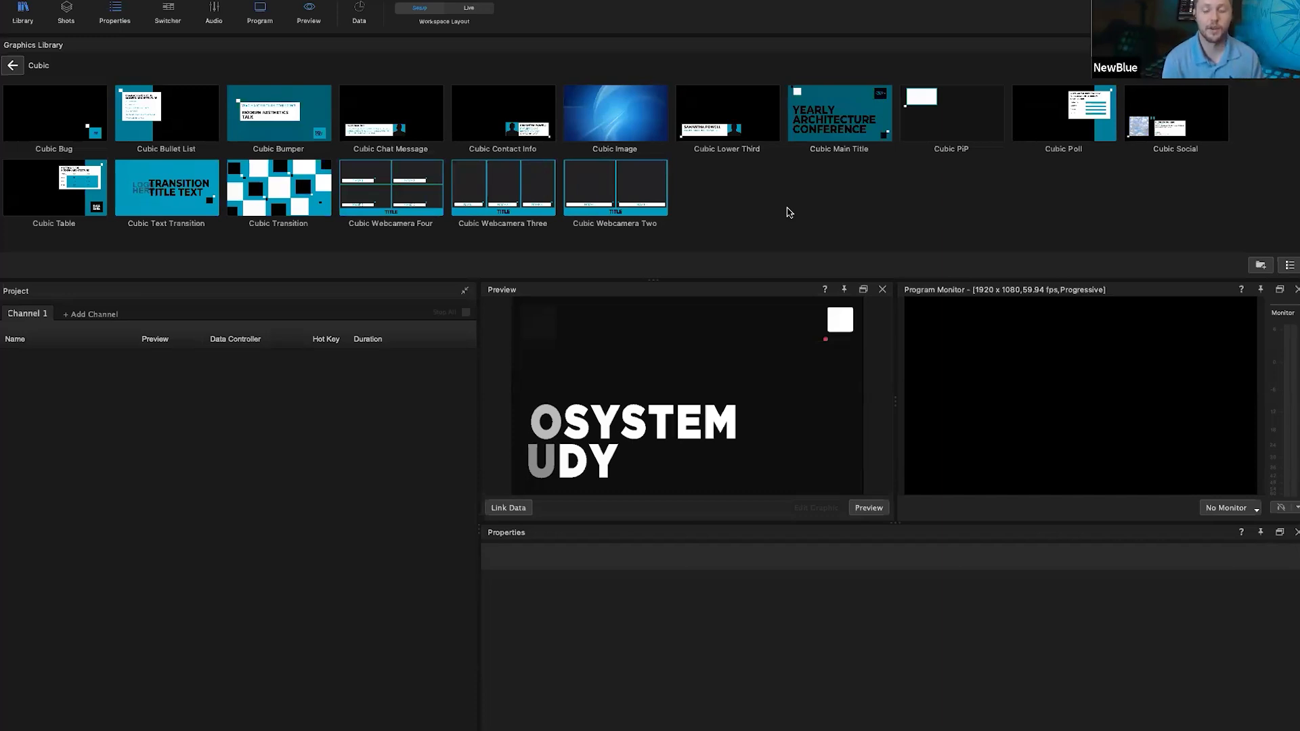
pyautogui.click(716, 136)
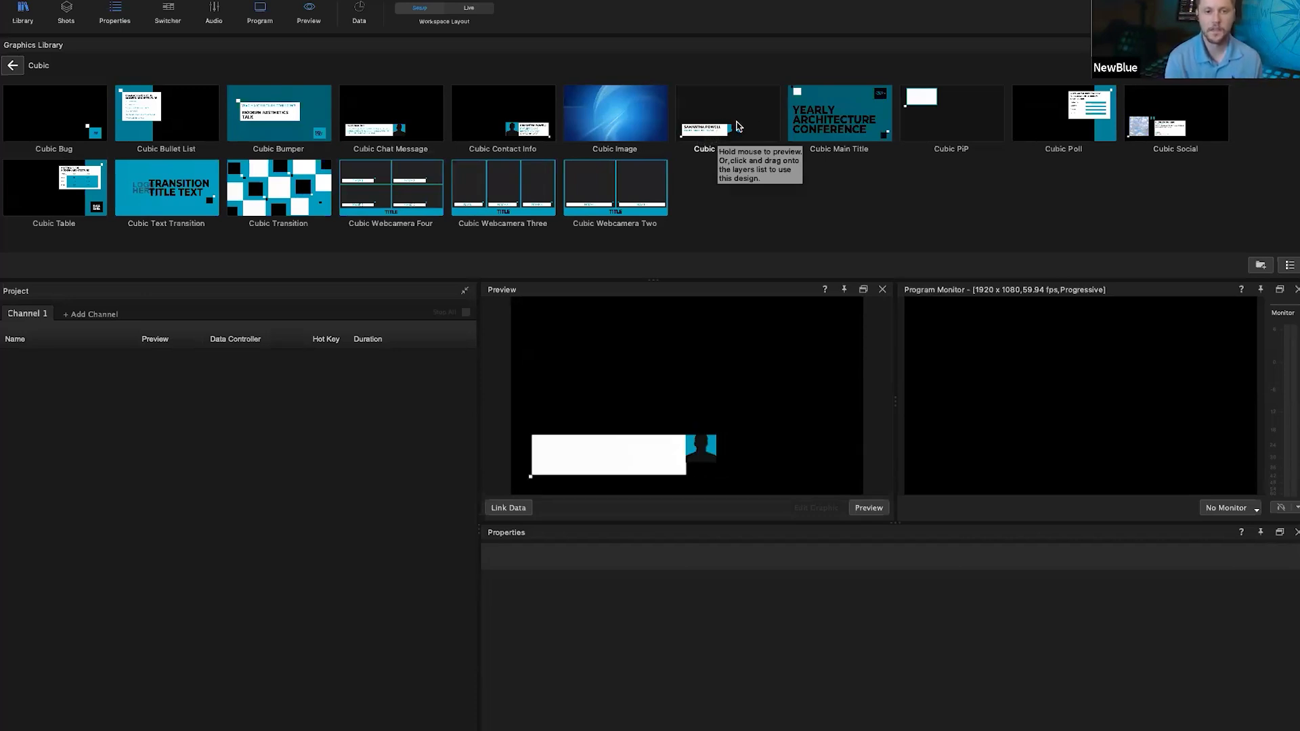
pyautogui.moveTo(738, 125); pyautogui.dragTo(229, 405)
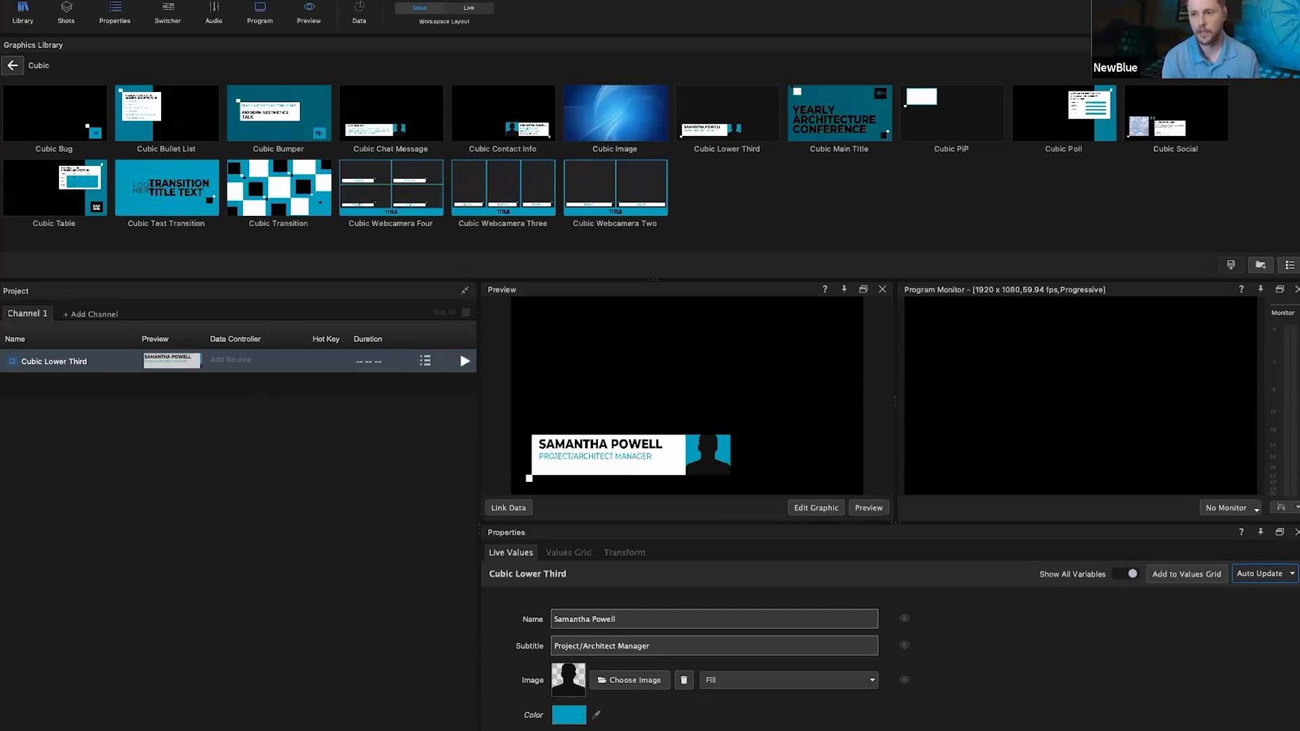
# Step: Close the library, test the lower third on and off air, and widen the project panel
pyautogui.click(1298, 45)
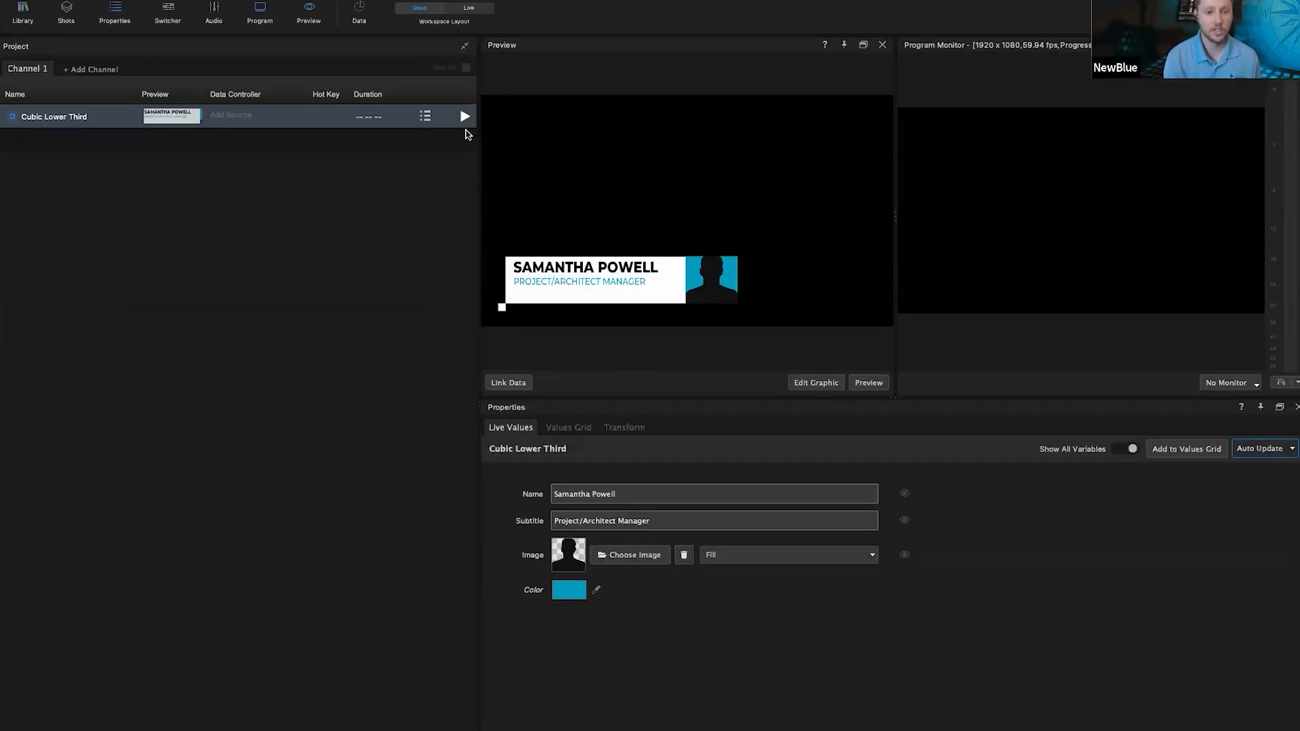
pyautogui.click(464, 117)
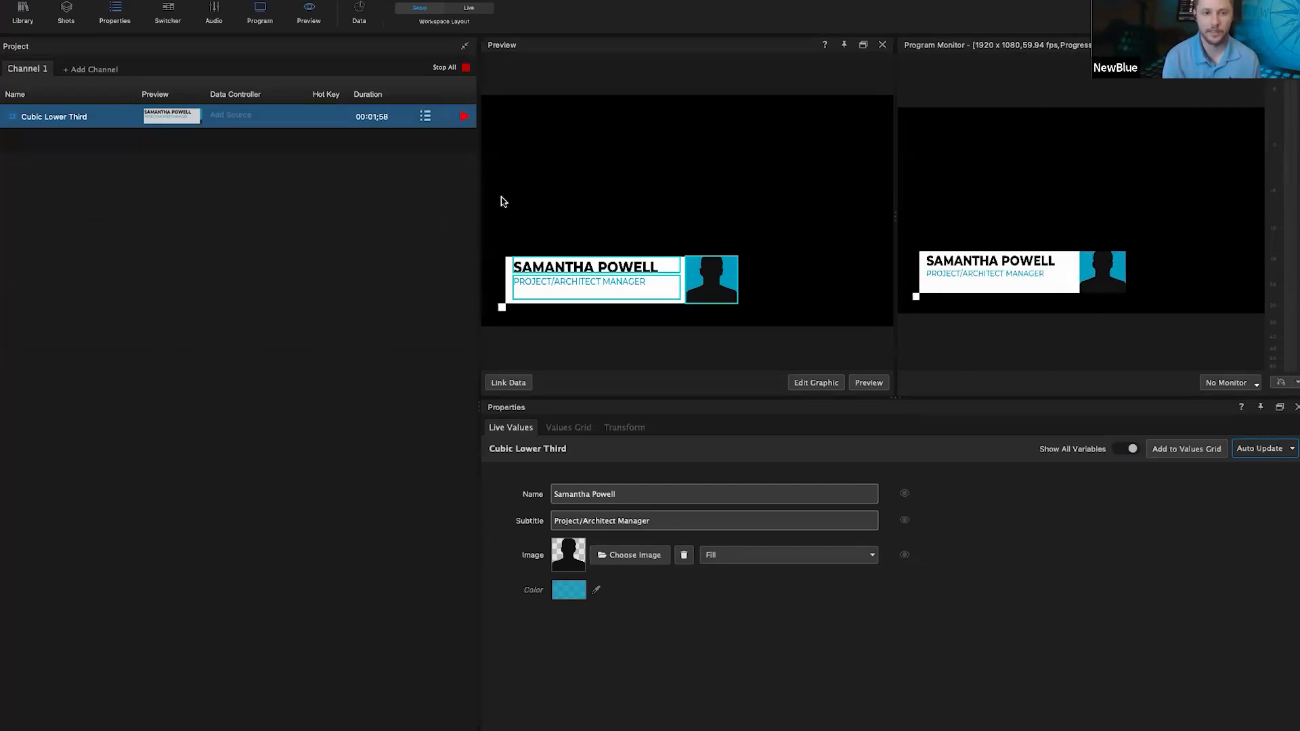
pyautogui.click(465, 116)
pyautogui.moveTo(478, 132); pyautogui.dragTo(551, 136)
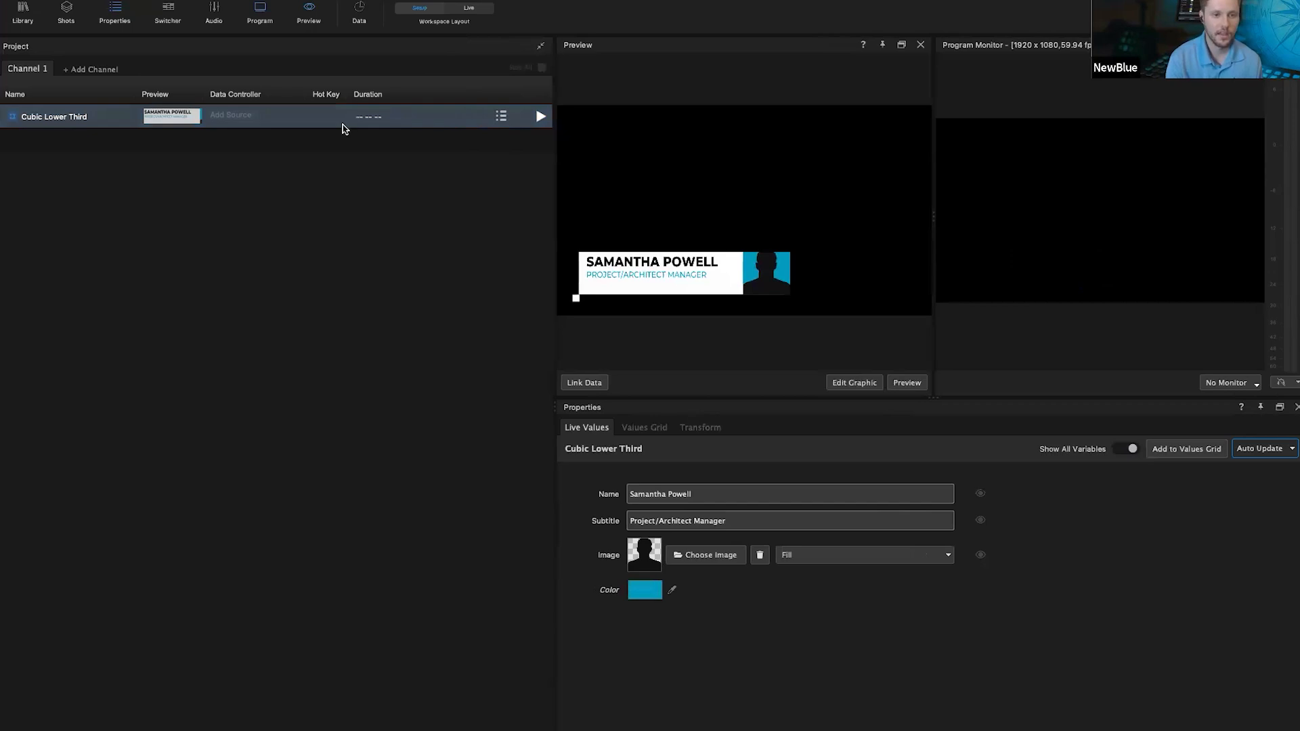
# Step: Give the lower third hot key 1 and a 00:05;00 duration
pyautogui.click(323, 117)
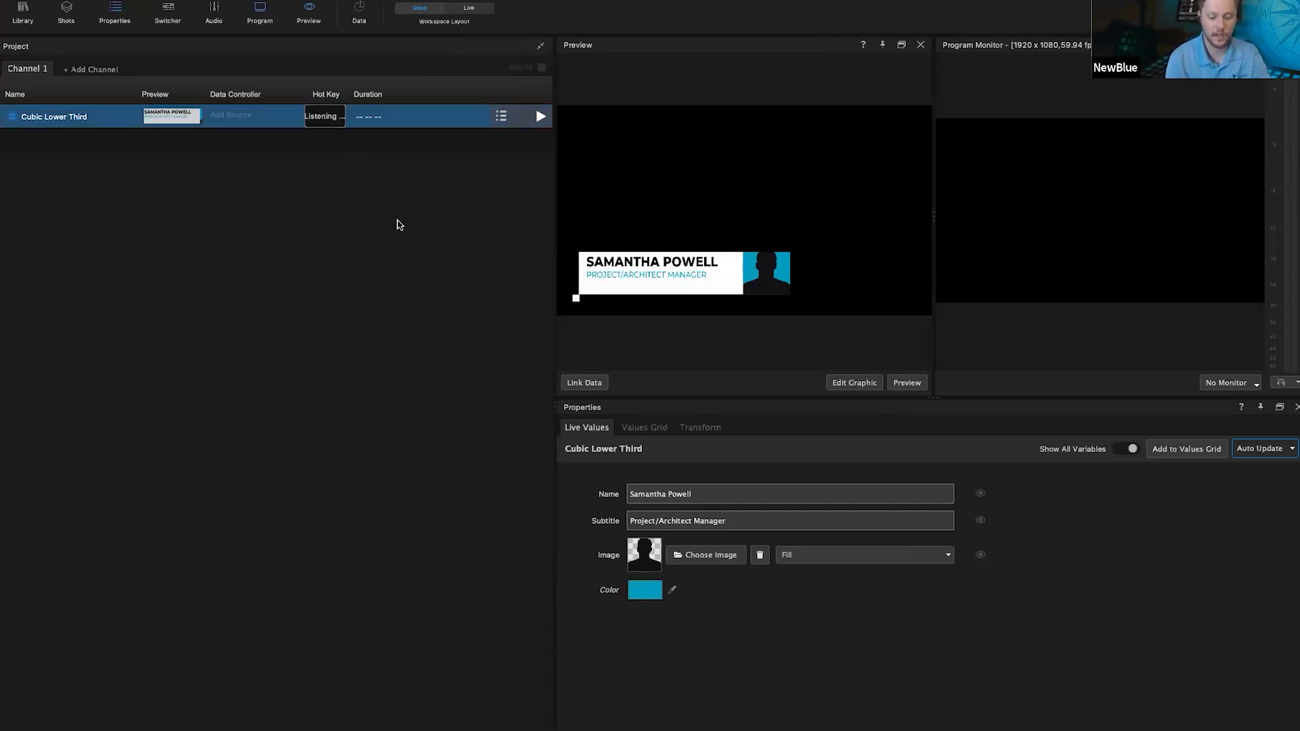
pyautogui.press('1')
pyautogui.press('1')
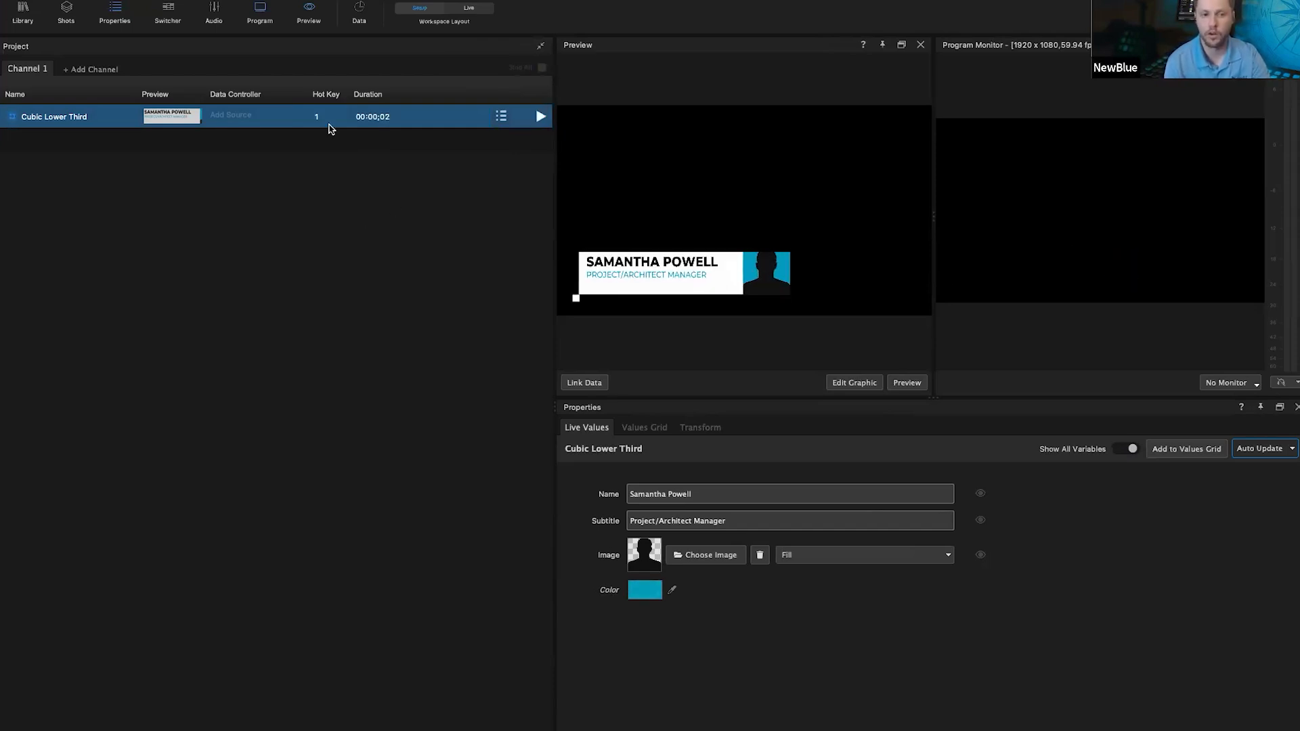
pyautogui.doubleClick(365, 116)
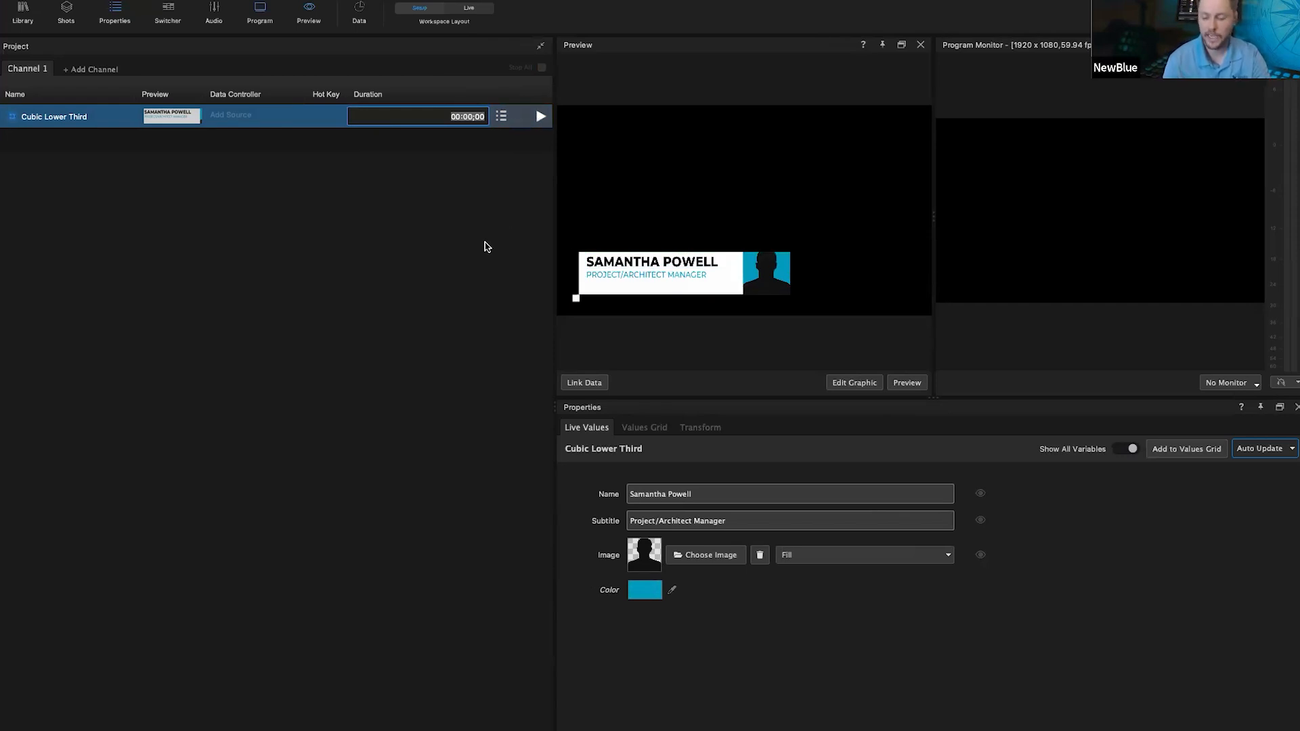
pyautogui.write('500')
pyautogui.press('Return')
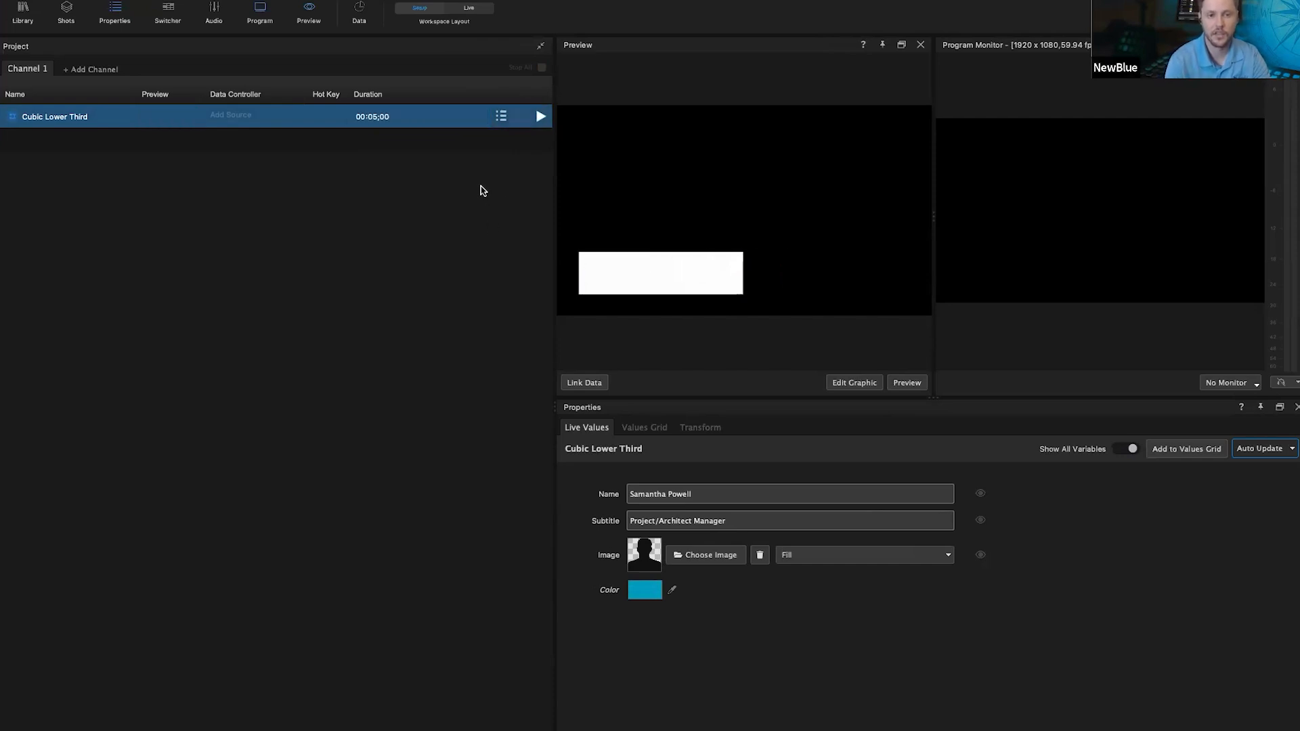
# Step: Clear the lower third's duration and play it to the program output
pyautogui.click(548, 124)
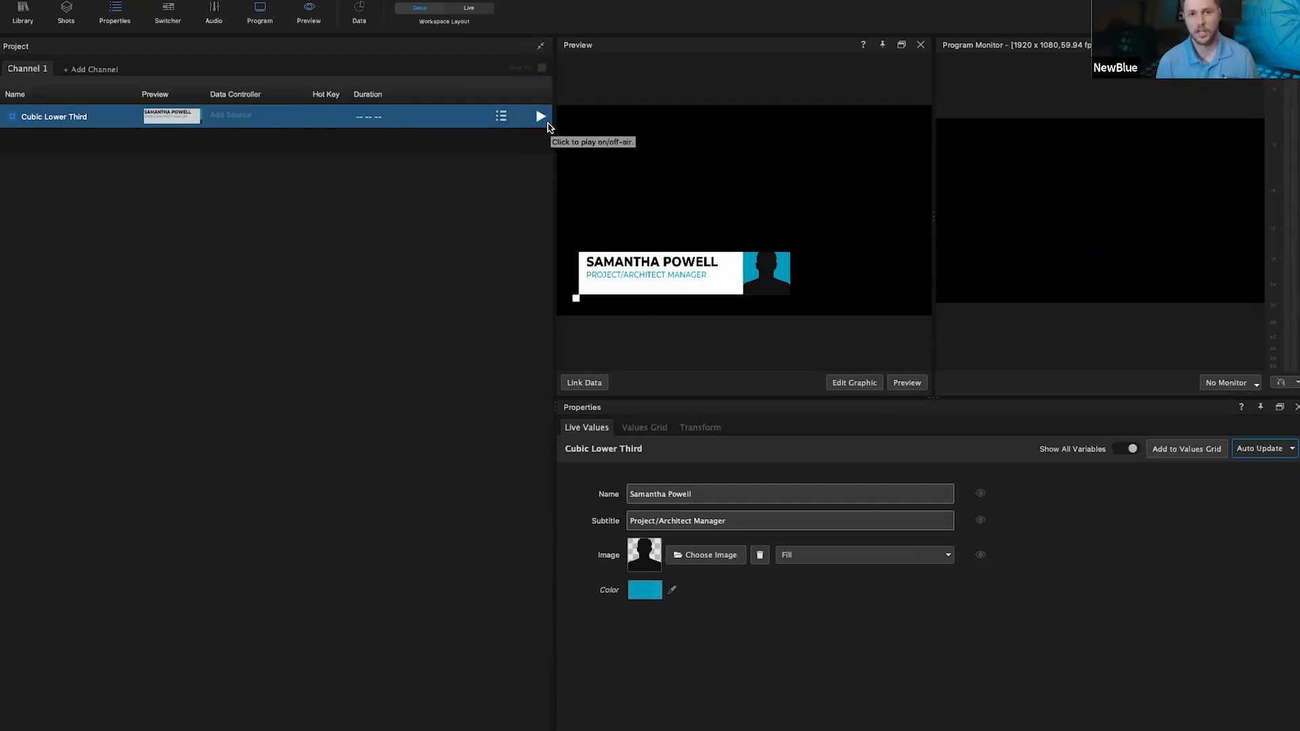
pyautogui.doubleClick(388, 118)
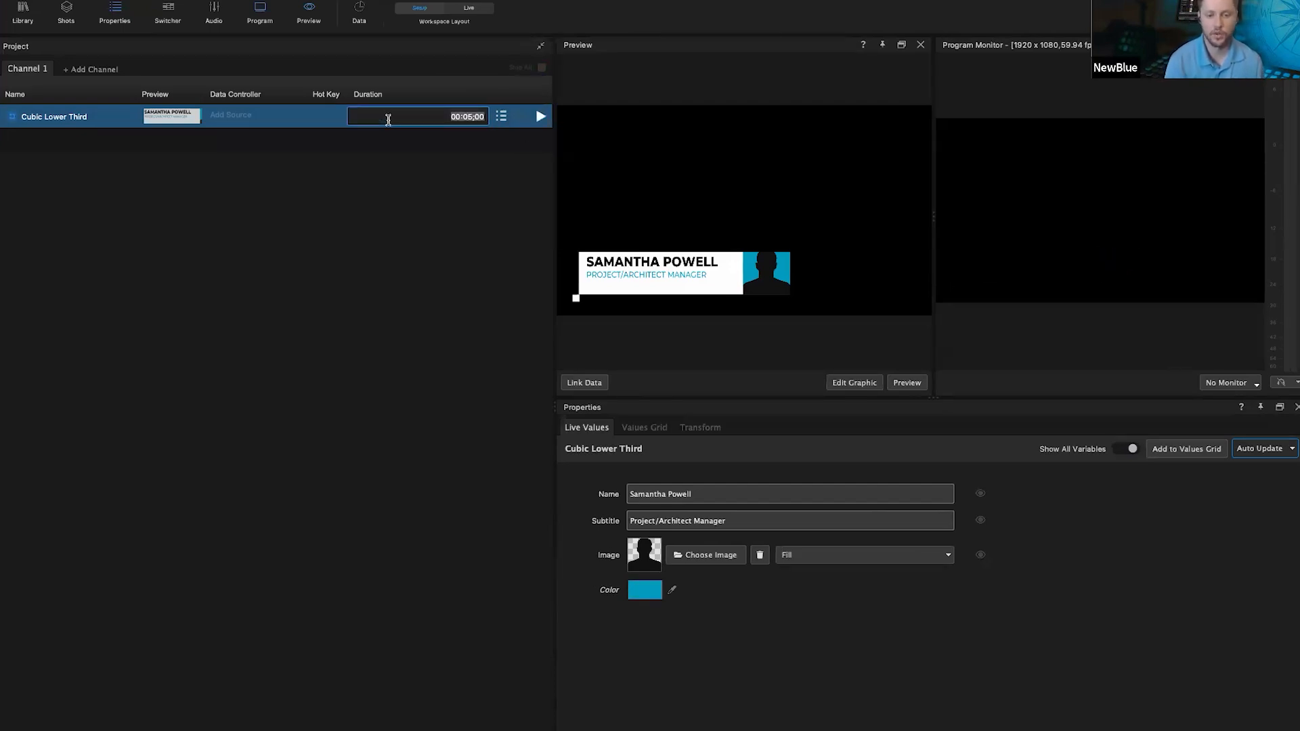
pyautogui.press('BackSpace')
pyautogui.press('Return')
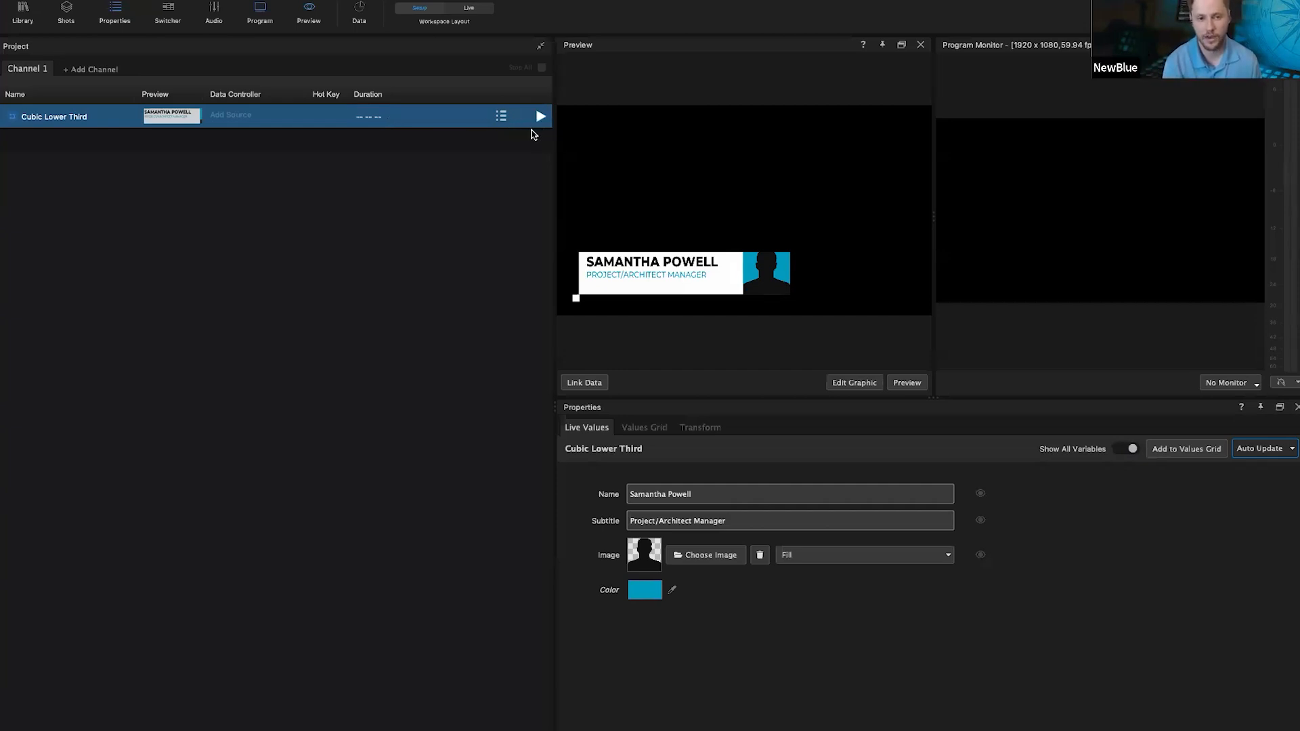
pyautogui.click(541, 117)
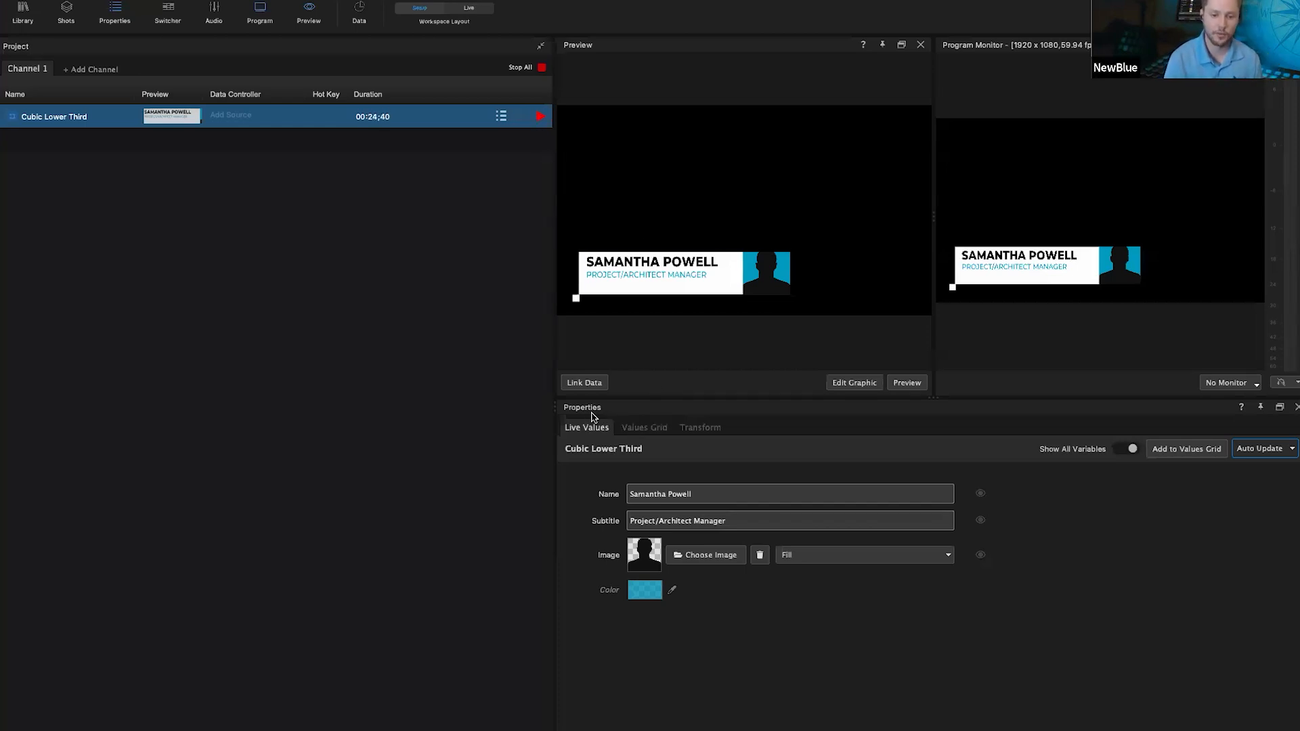
# Step: Enlarge the Properties area and replace the Name field with the presenter's full name
pyautogui.click(114, 13)
pyautogui.click(113, 13)
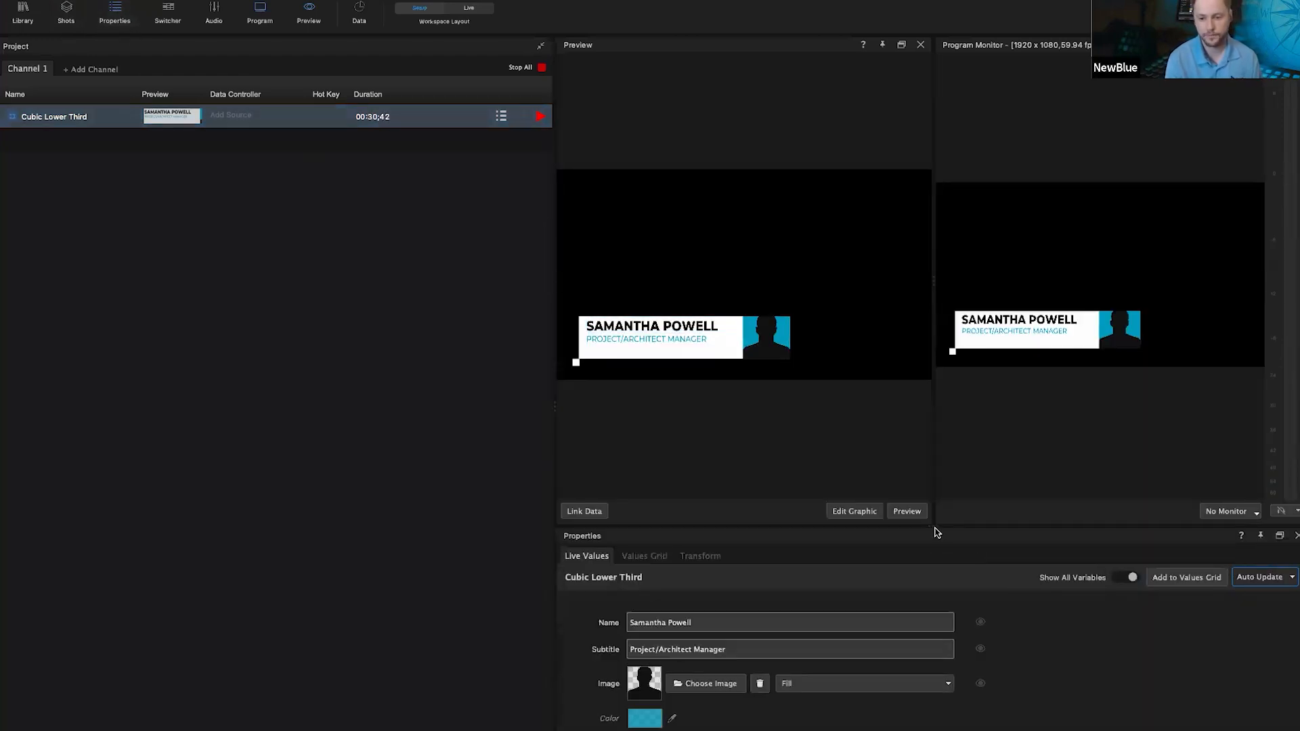
pyautogui.moveTo(932, 502); pyautogui.dragTo(932, 339)
pyautogui.click(701, 461)
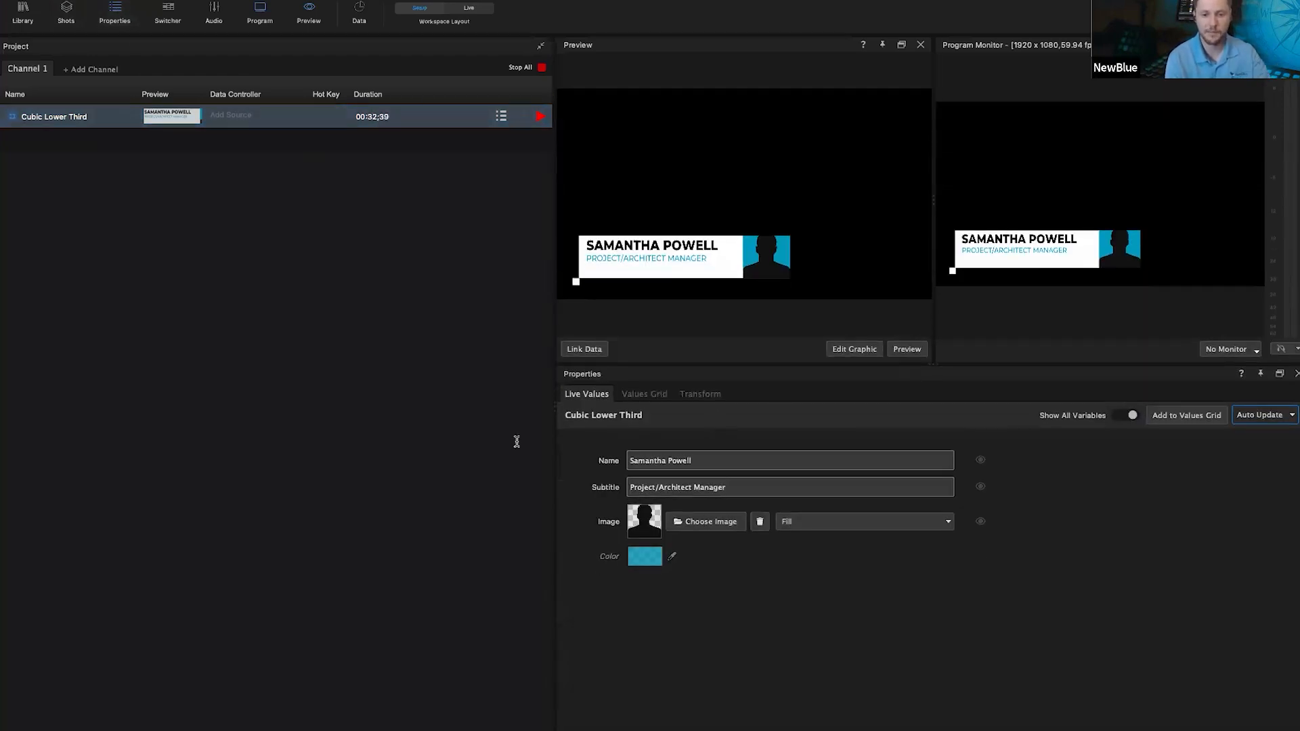
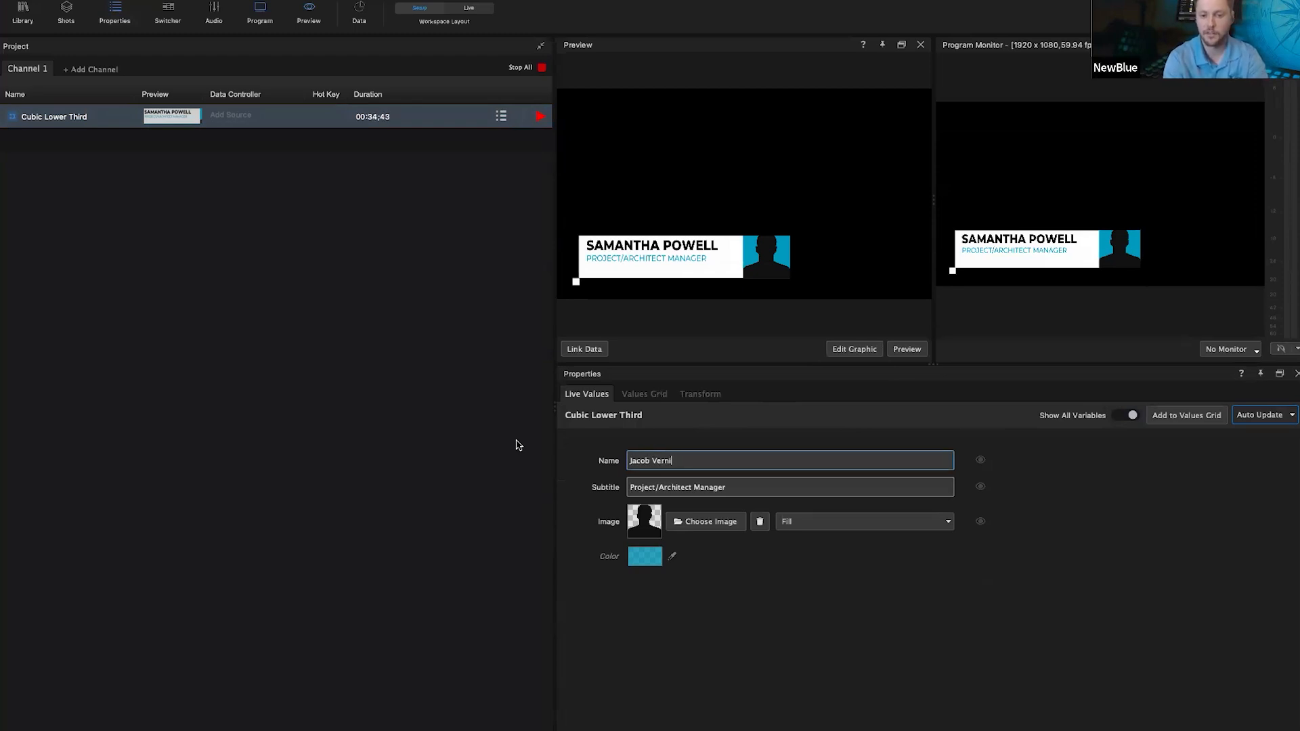
pyautogui.press('Return')
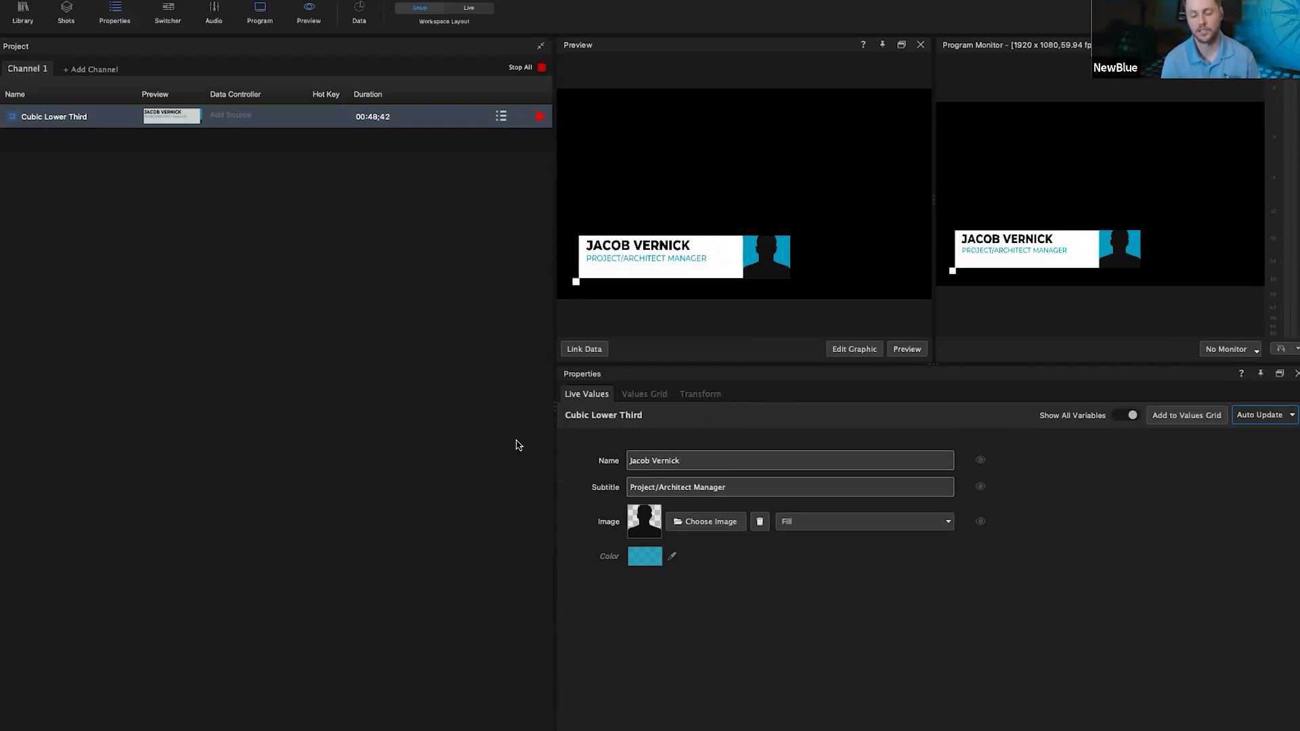
# Step: Replace the subtitle text with 'Sales Engineer'
pyautogui.click(744, 483)
pyautogui.hotkey('ctrl', 'a')
pyautogui.write('Sales Engineer')
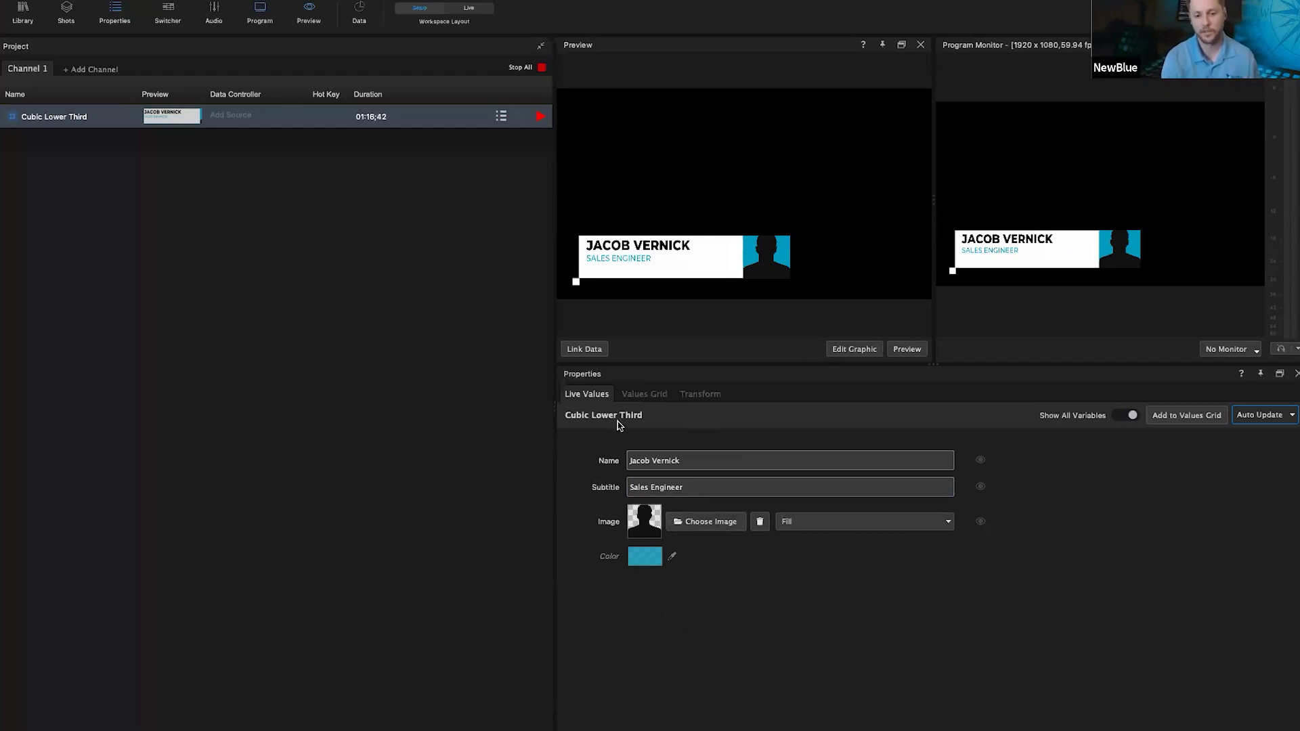
# Step: Load the headshot PNG from Desktop > Demo Projects > Webinars > textures into the lower third
pyautogui.click(699, 520)
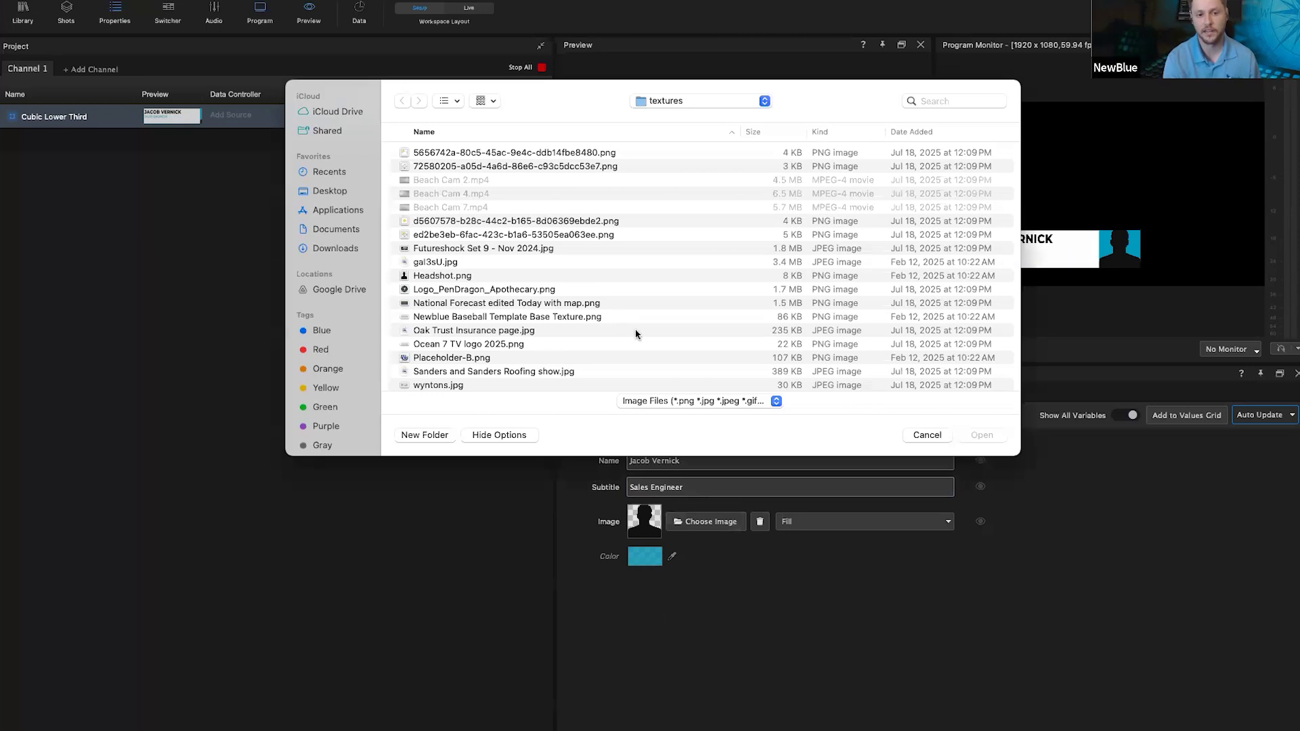
pyautogui.click(330, 192)
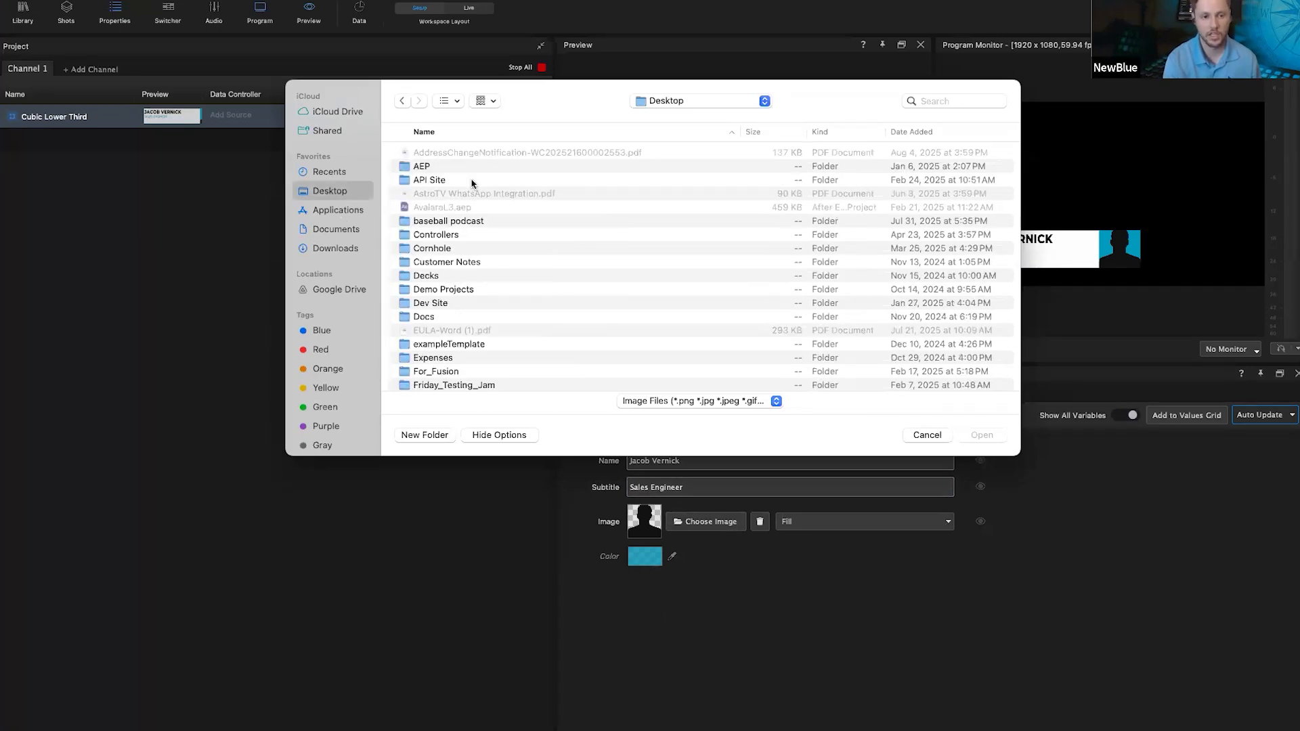
pyautogui.doubleClick(461, 288)
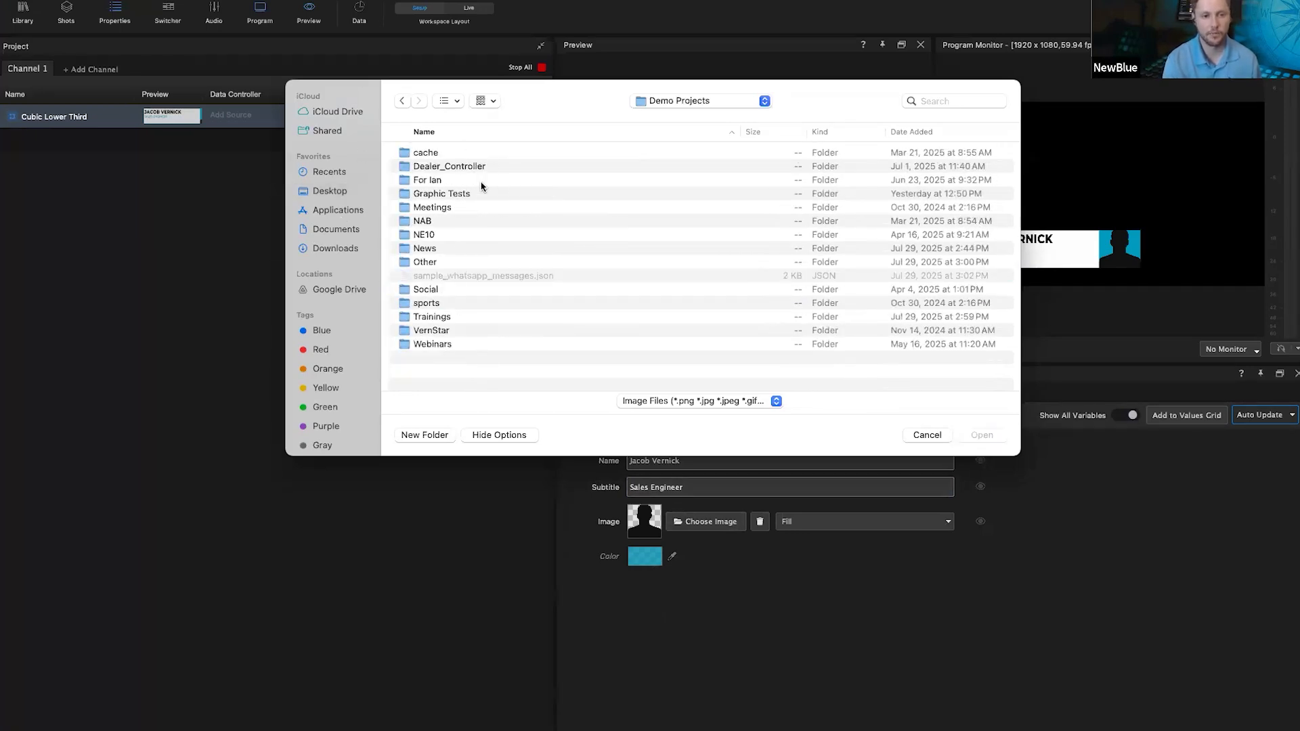
pyautogui.doubleClick(431, 345)
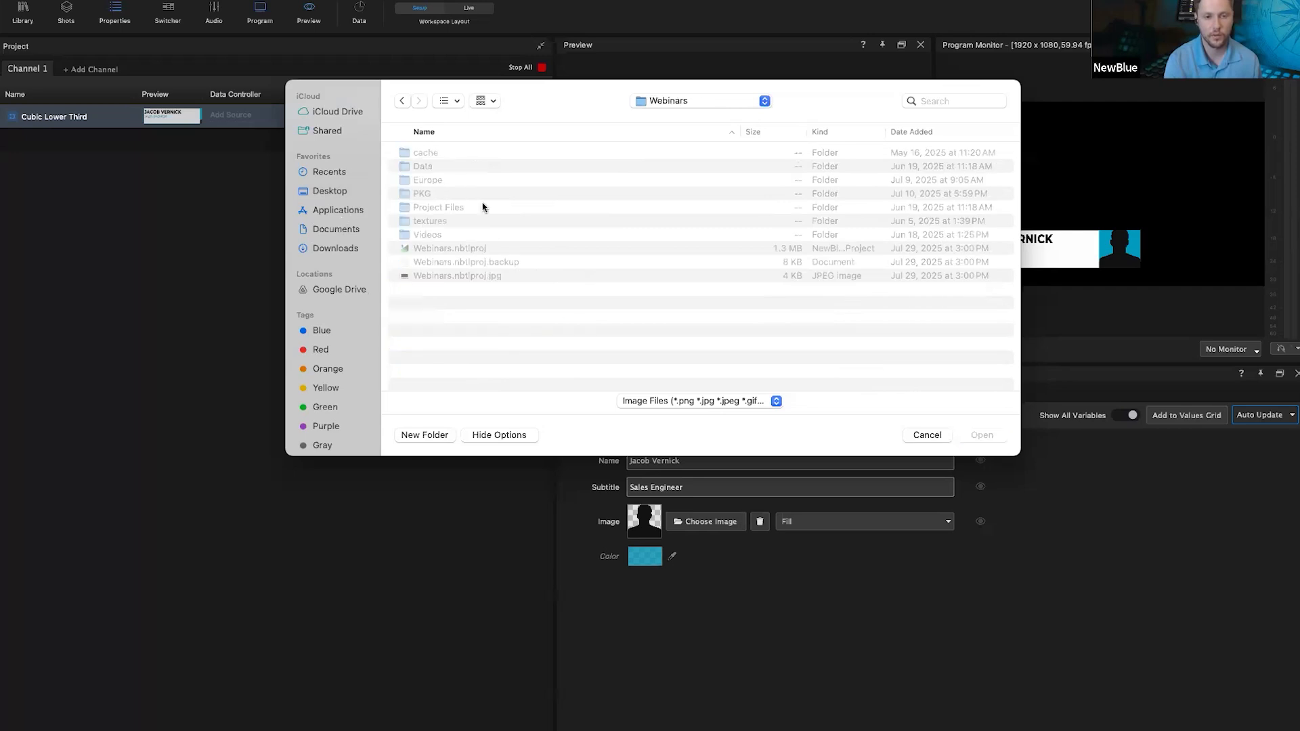
pyautogui.doubleClick(447, 222)
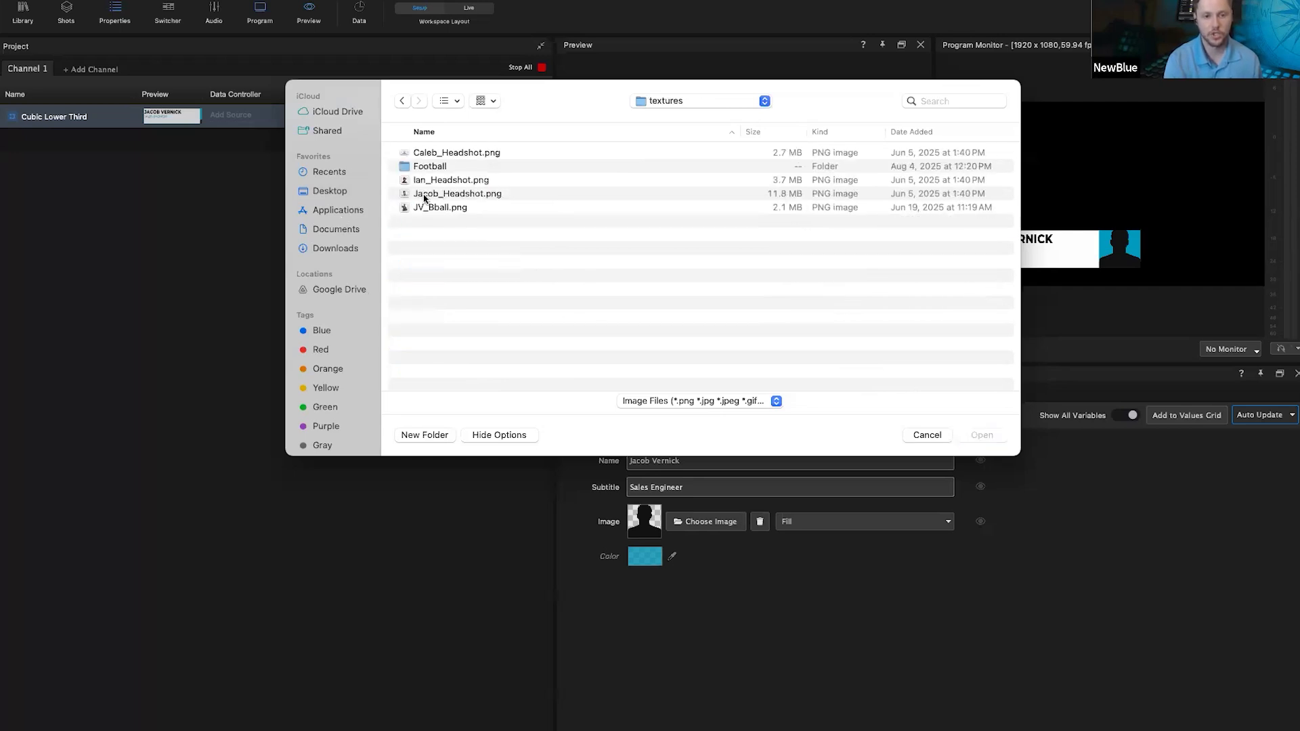
pyautogui.doubleClick(455, 196)
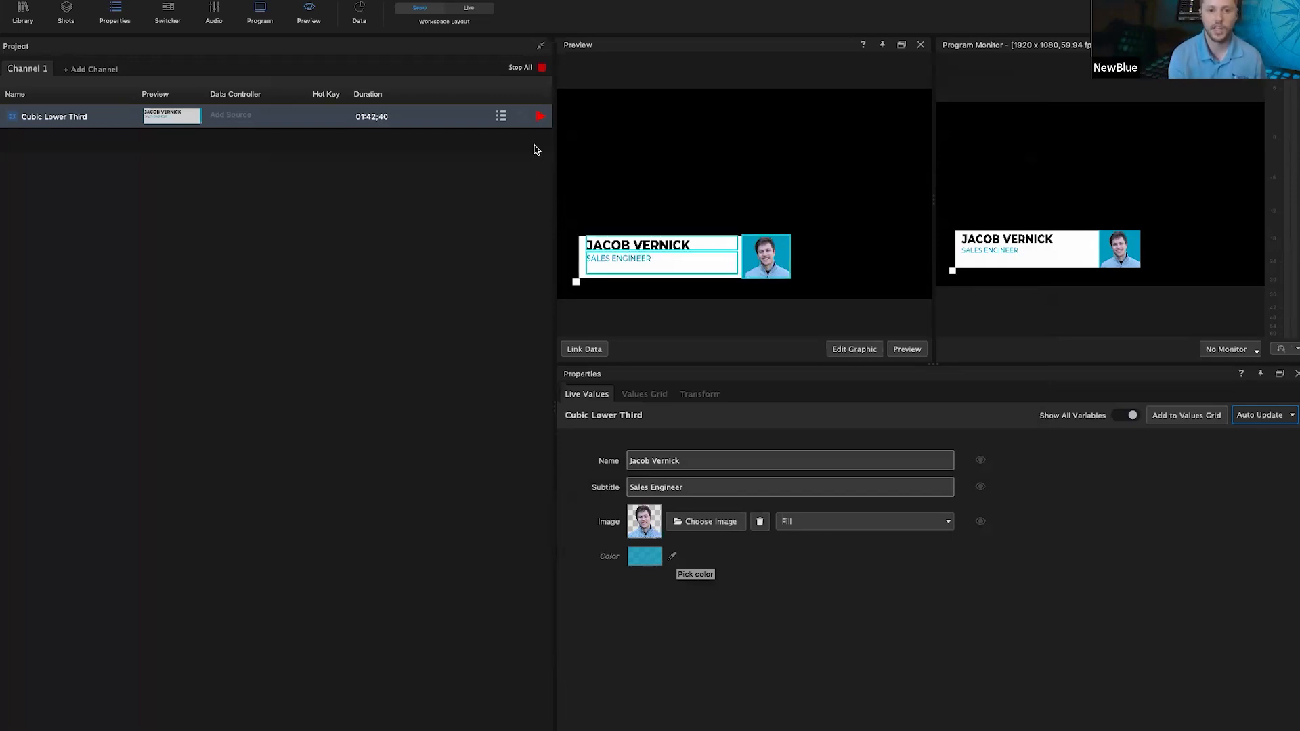
# Step: Stop the lower third, change its accent colour to green, and play it on air again
pyautogui.click(541, 116)
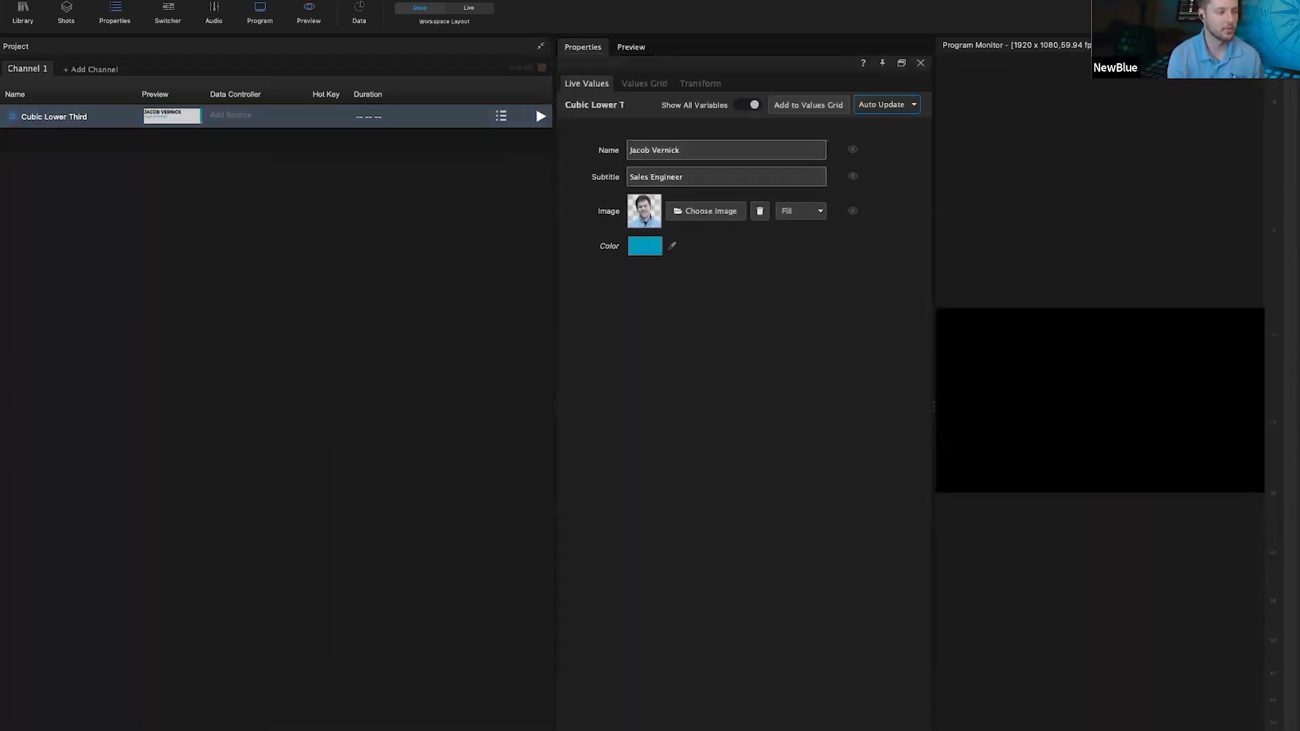
pyautogui.click(645, 246)
pyautogui.moveTo(762, 251); pyautogui.dragTo(523, 269)
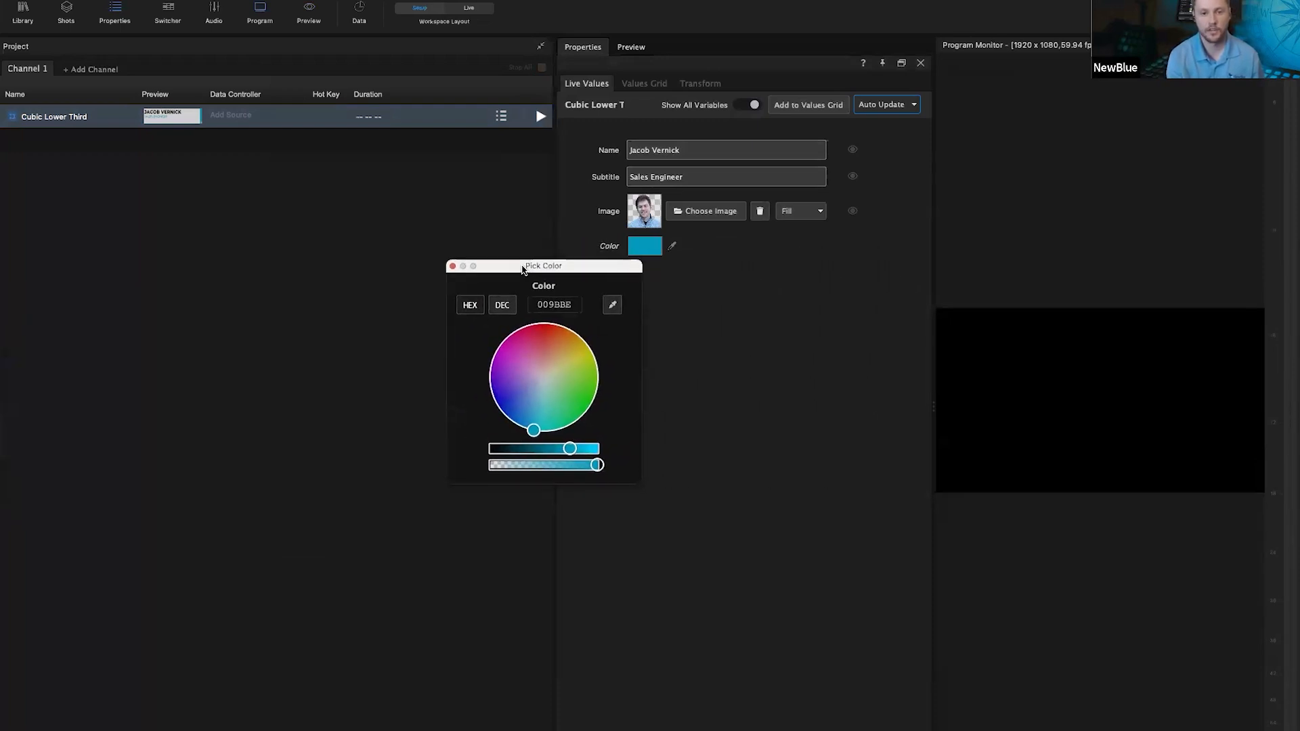
pyautogui.click(551, 432)
pyautogui.click(592, 406)
pyautogui.click(453, 265)
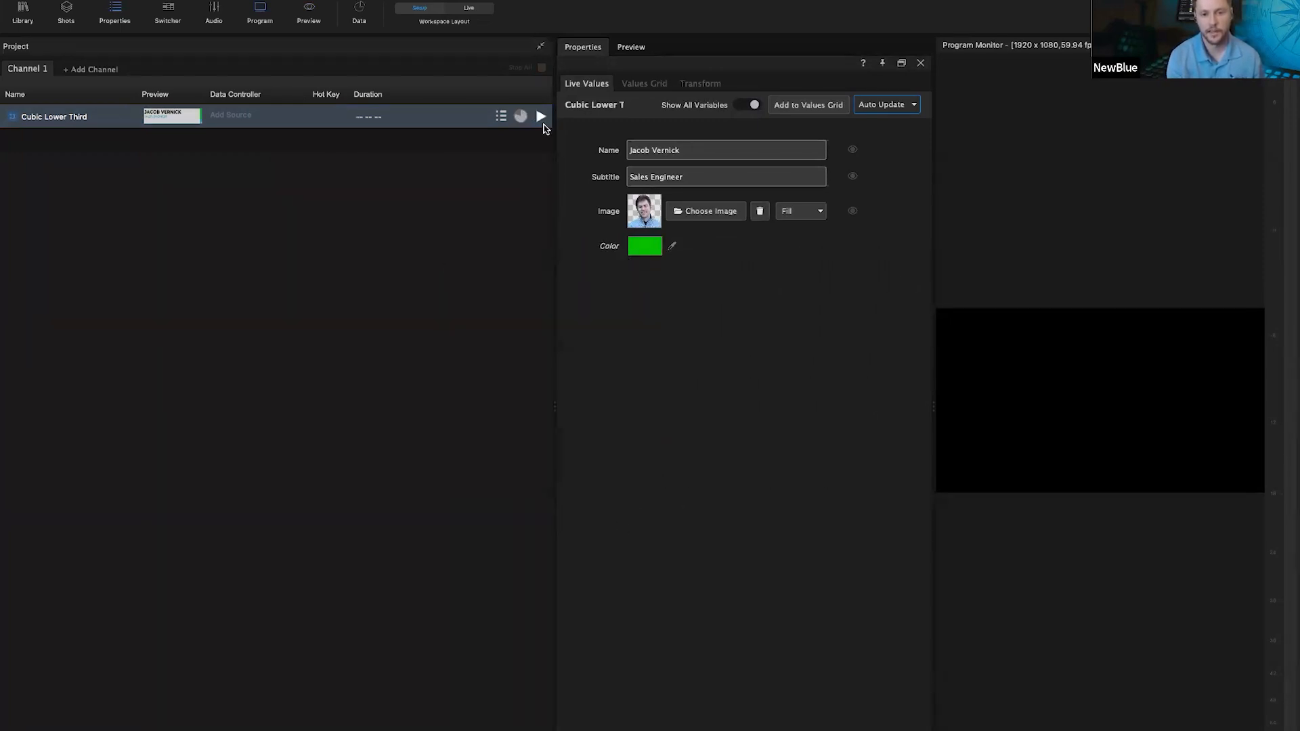
pyautogui.click(539, 117)
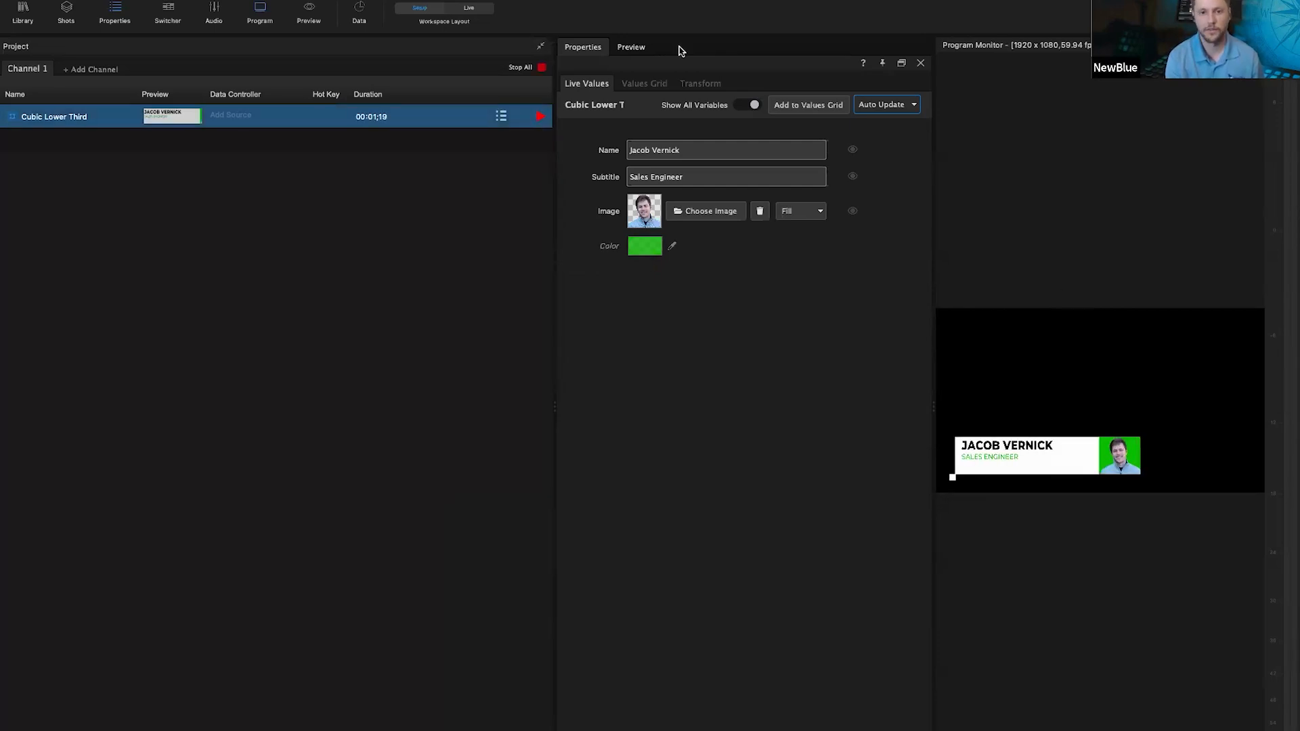
# Step: Float the Properties panel, maximise the Captivate window, and close the Audio Mixer
pyautogui.moveTo(600, 53); pyautogui.dragTo(765, 401)
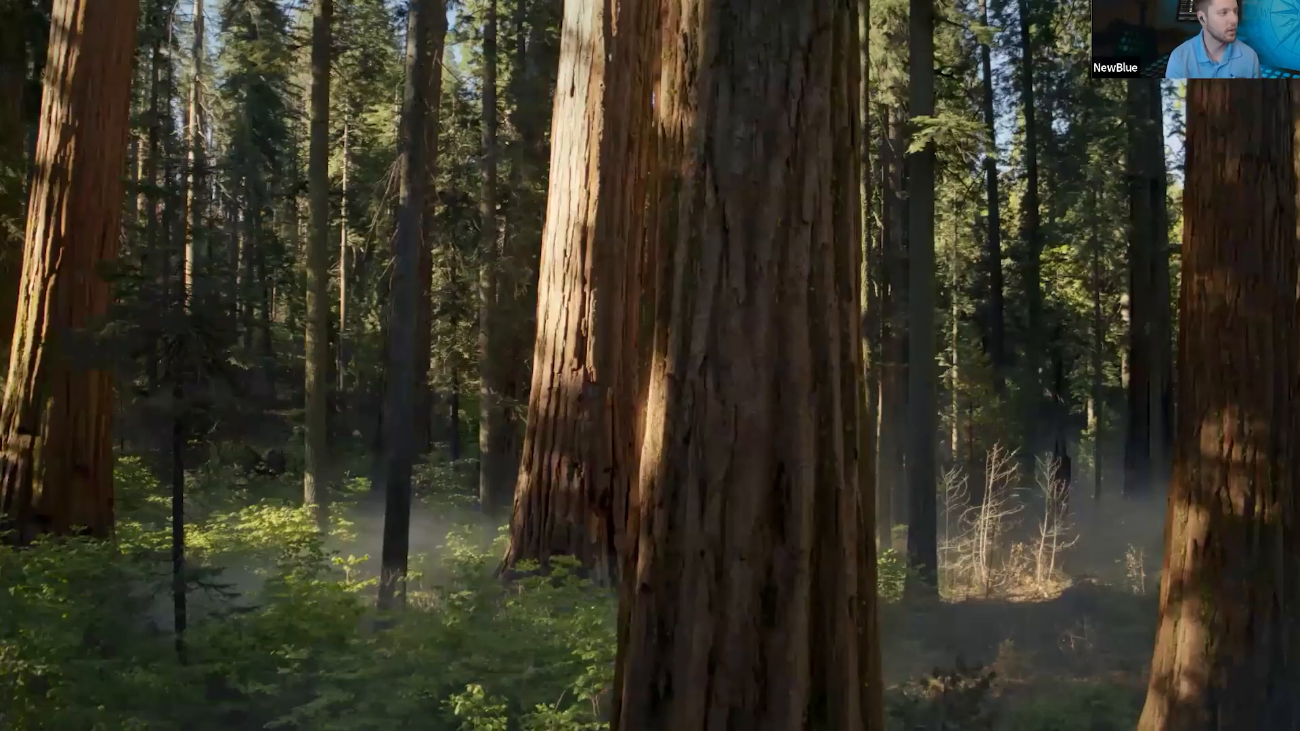
pyautogui.moveTo(769, 92)
pyautogui.mouseDown()
pyautogui.moveTo(821, 96)
pyautogui.moveTo(785, 96)
pyautogui.mouseUp()
pyautogui.doubleClick(781, 96)
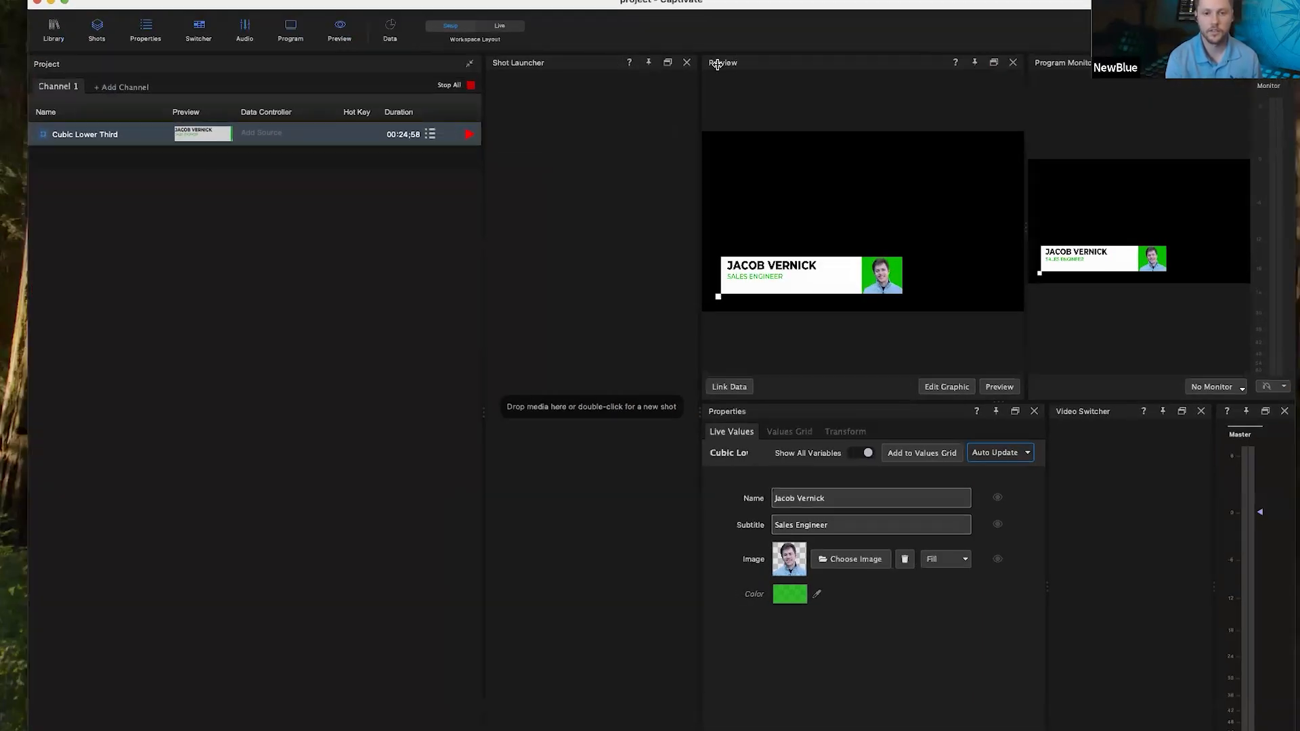
pyautogui.click(1296, 404)
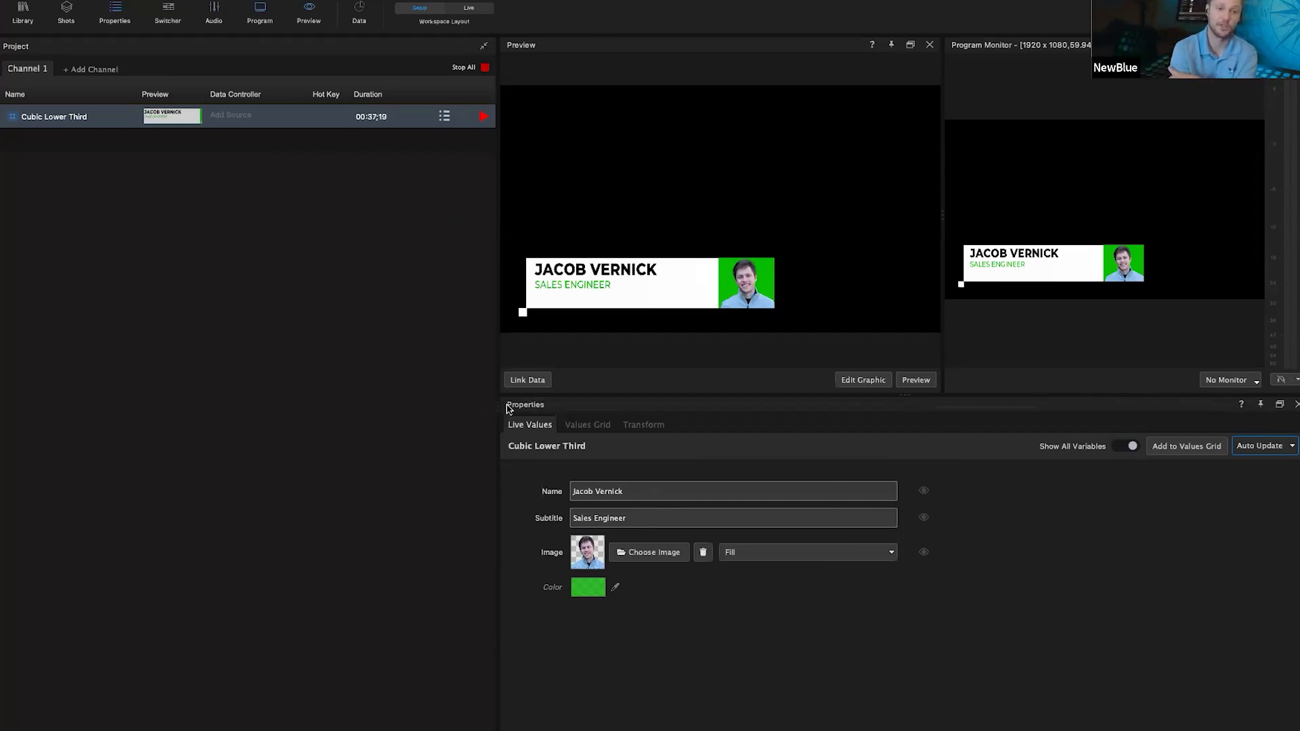
# Step: In the Values Grid, add a row with the second person's name and subtitle 'Head of Sales'
pyautogui.click(582, 427)
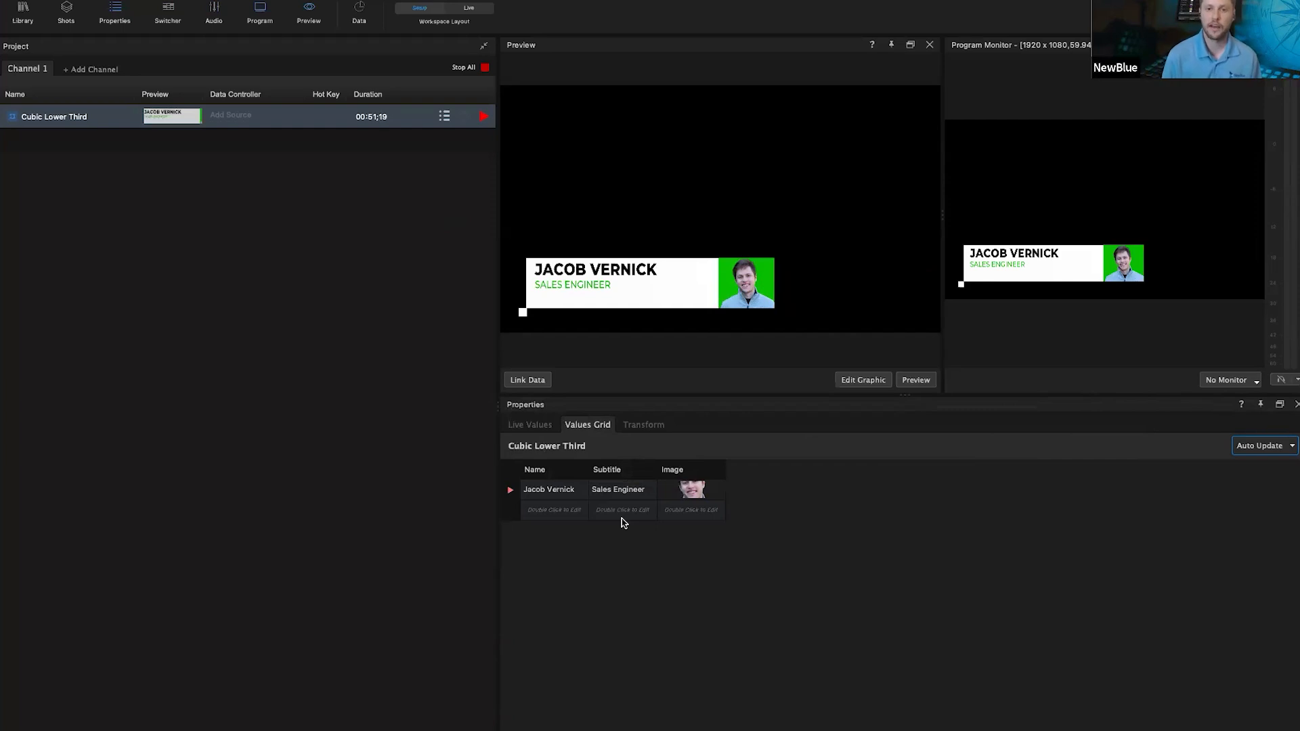
pyautogui.doubleClick(542, 510)
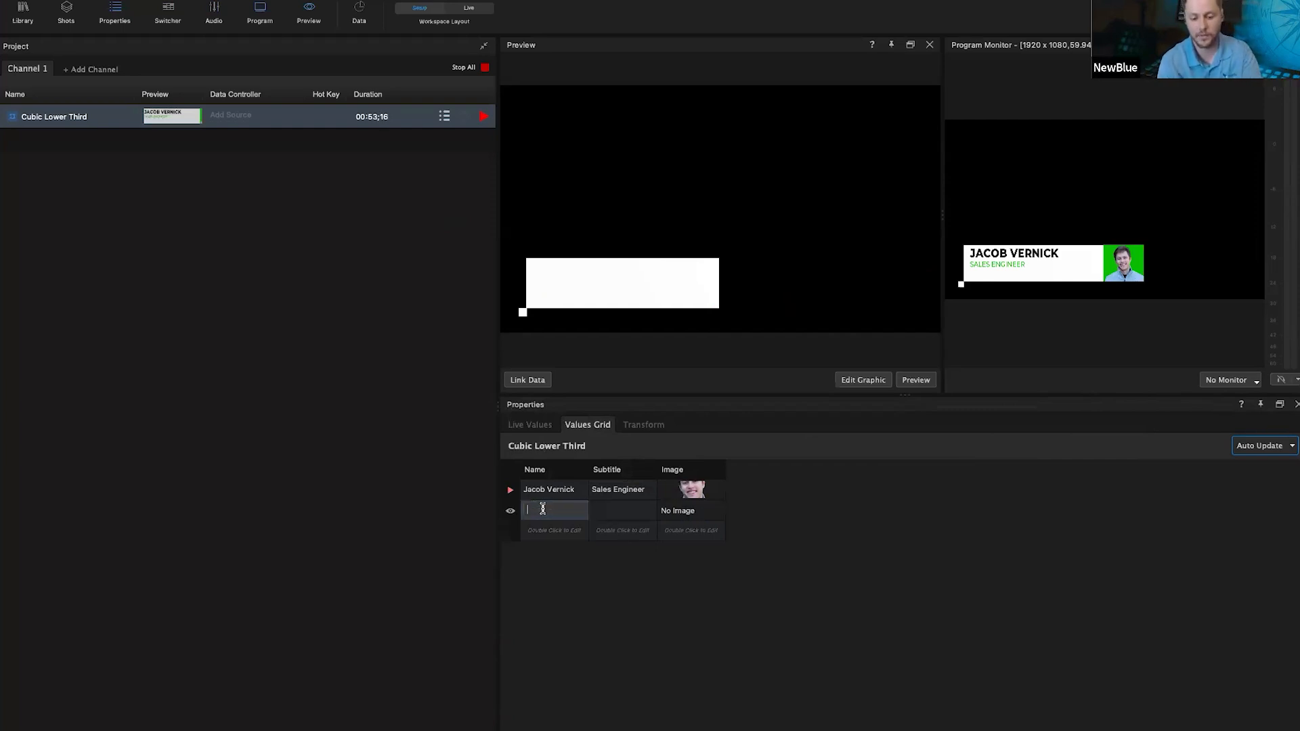
pyautogui.press('Tab')
pyautogui.write('Head of Sales')
pyautogui.press('Return')
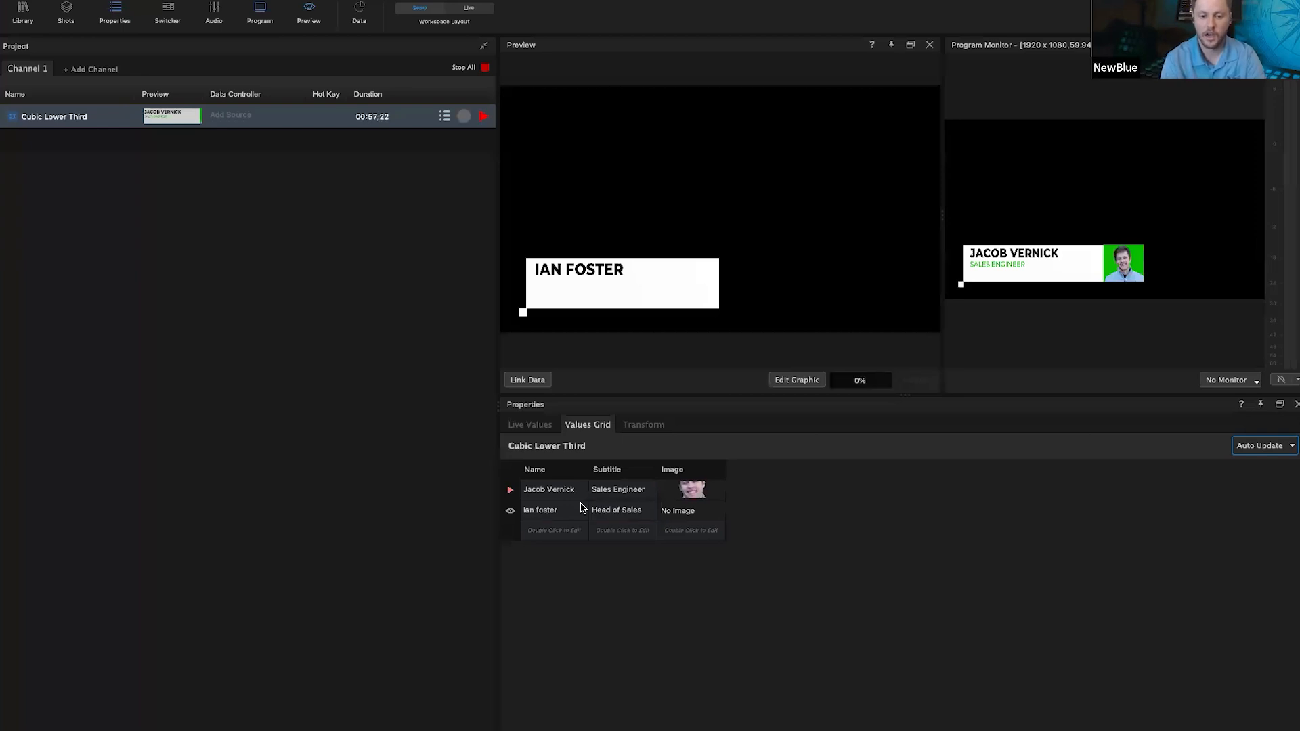
# Step: Set the new row's headshot image, send it on air, then reselect the first person's row
pyautogui.doubleClick(690, 513)
pyautogui.doubleClick(464, 180)
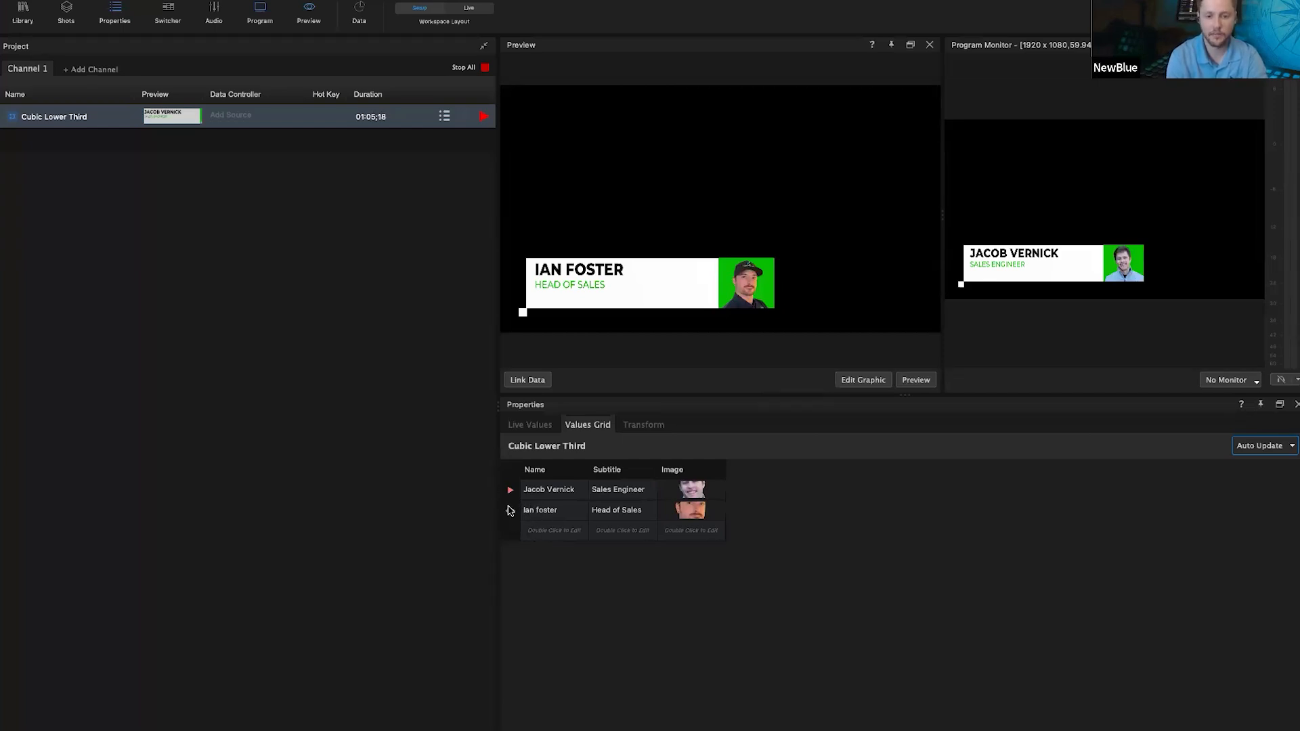
pyautogui.click(510, 511)
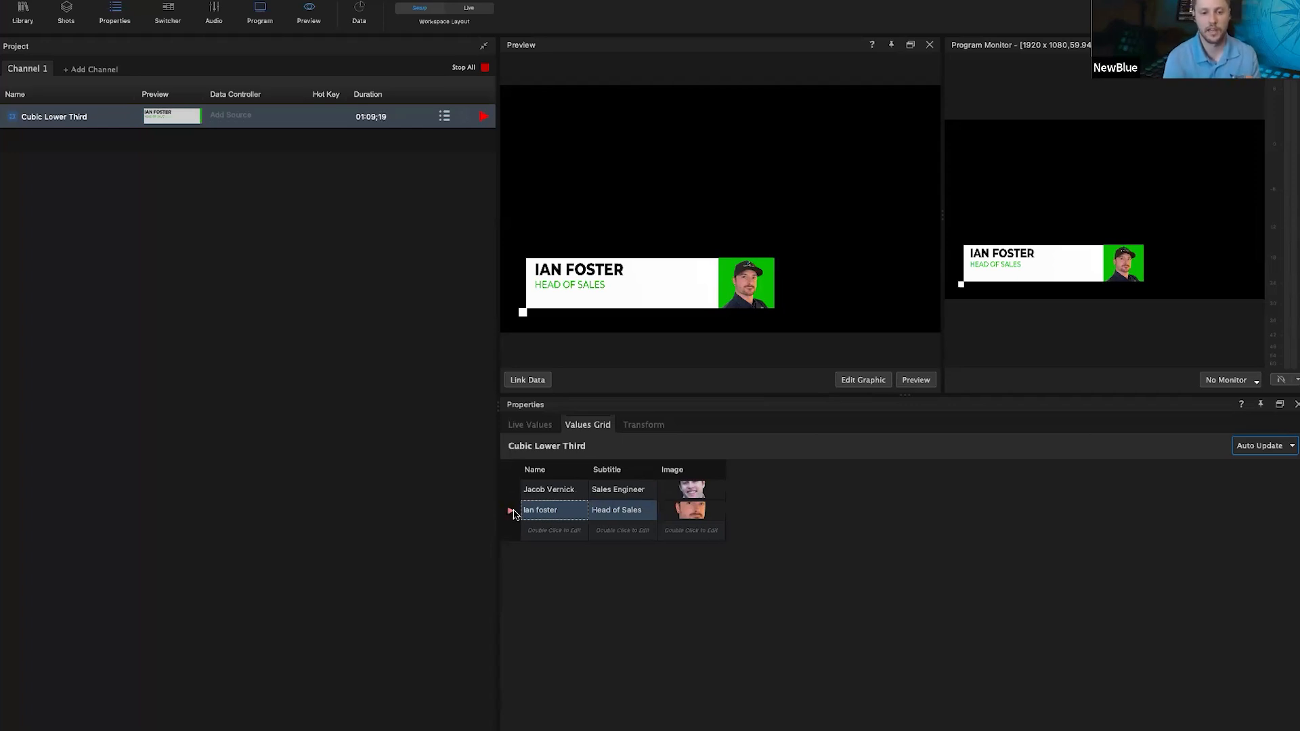
pyautogui.click(511, 490)
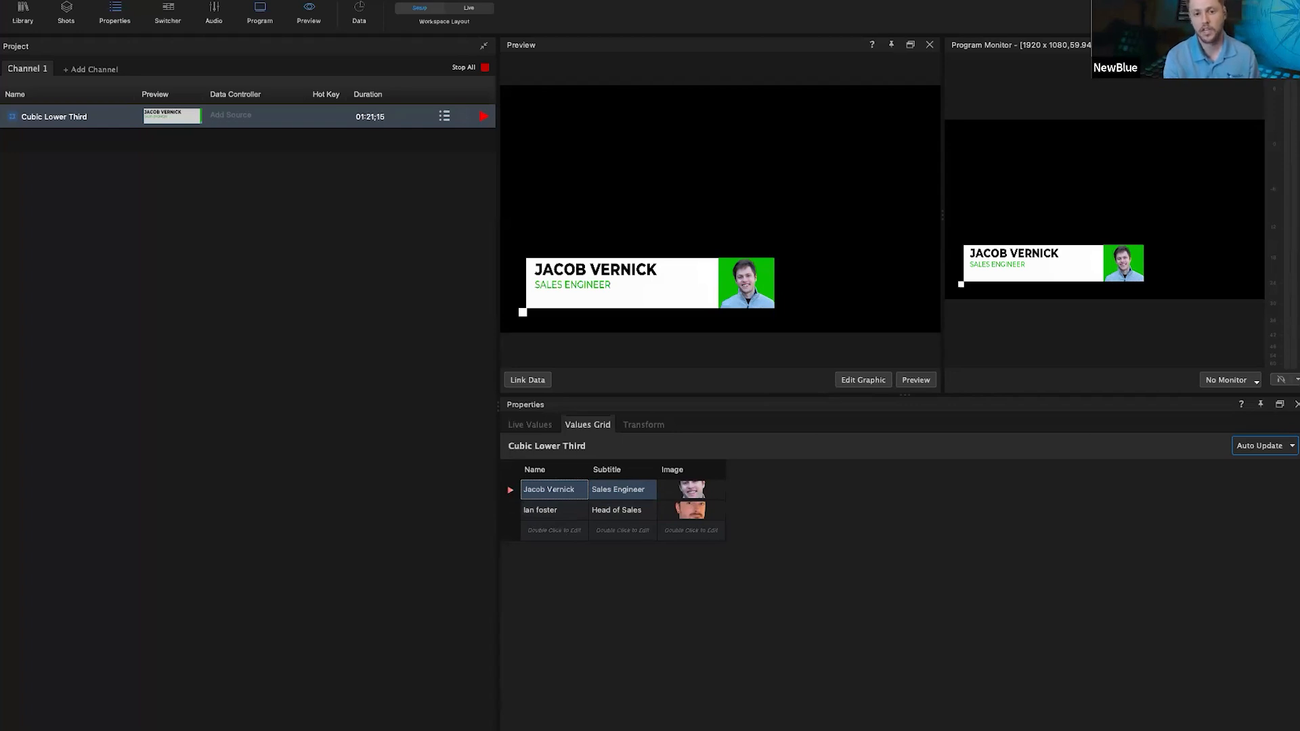
# Step: Sequence both rows with Sequencing On every 3 seconds, then return to Live Values and Stop All
pyautogui.click(1298, 446)
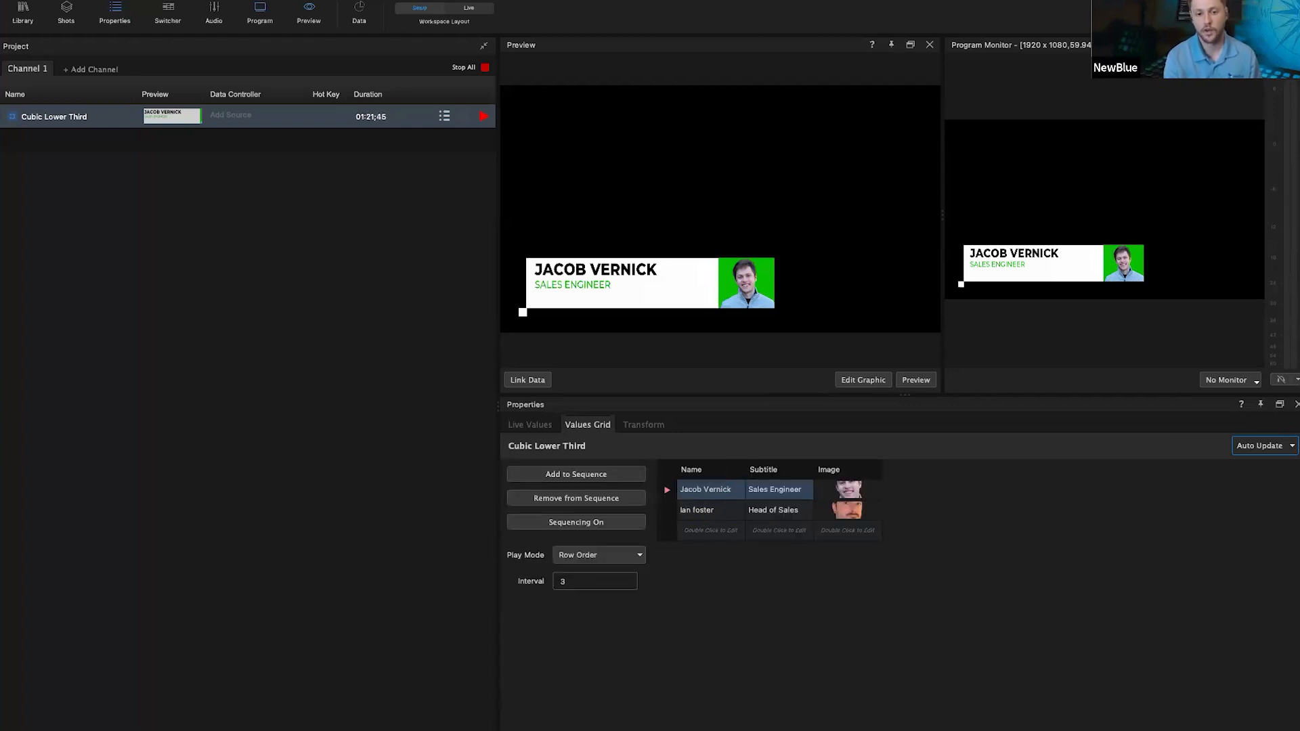
pyautogui.click(710, 511)
pyautogui.keyDown('shift'); pyautogui.click(704, 489); pyautogui.keyUp('shift')
pyautogui.click(556, 477)
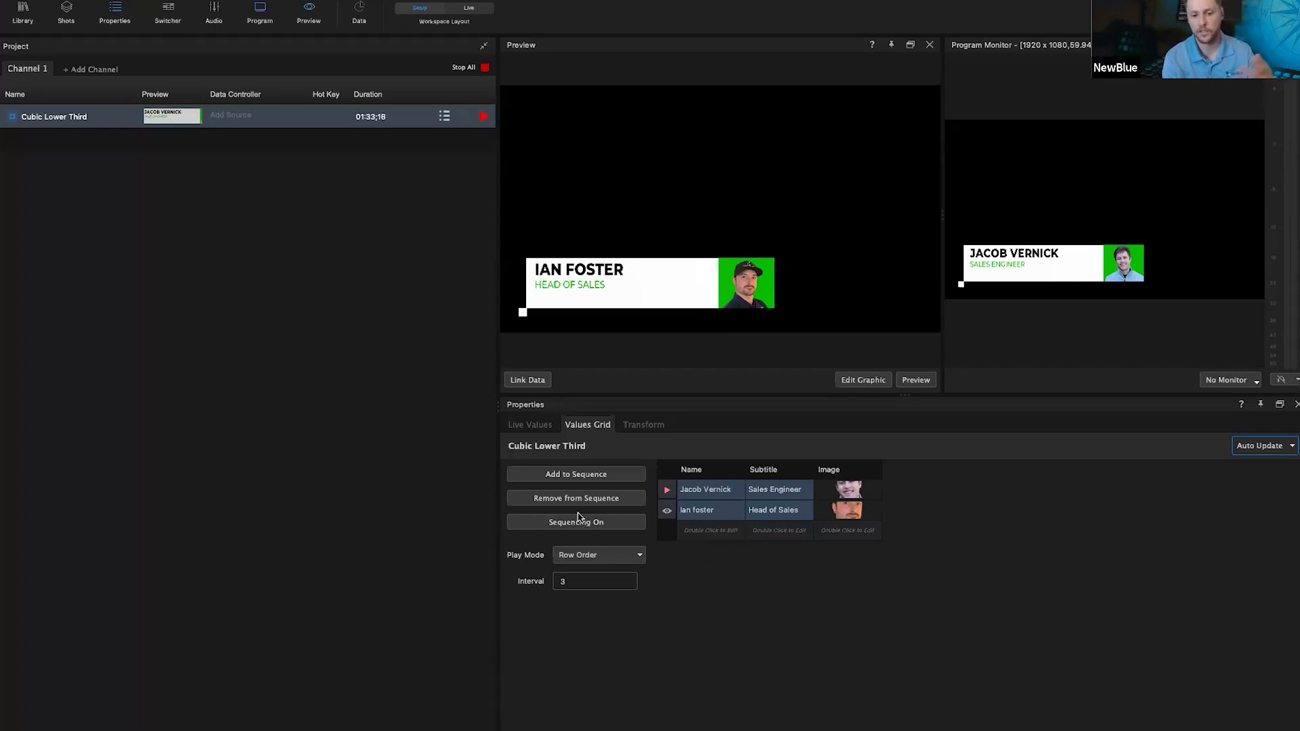
pyautogui.click(602, 524)
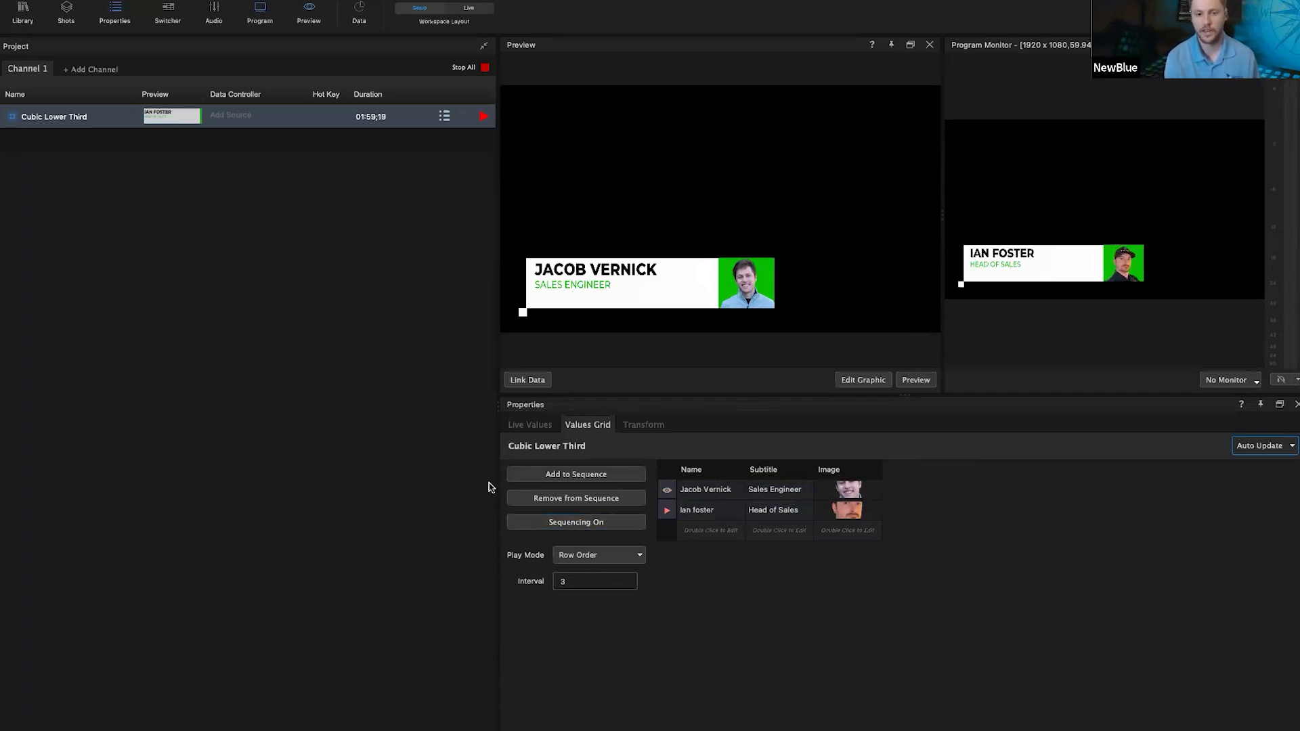
pyautogui.click(539, 425)
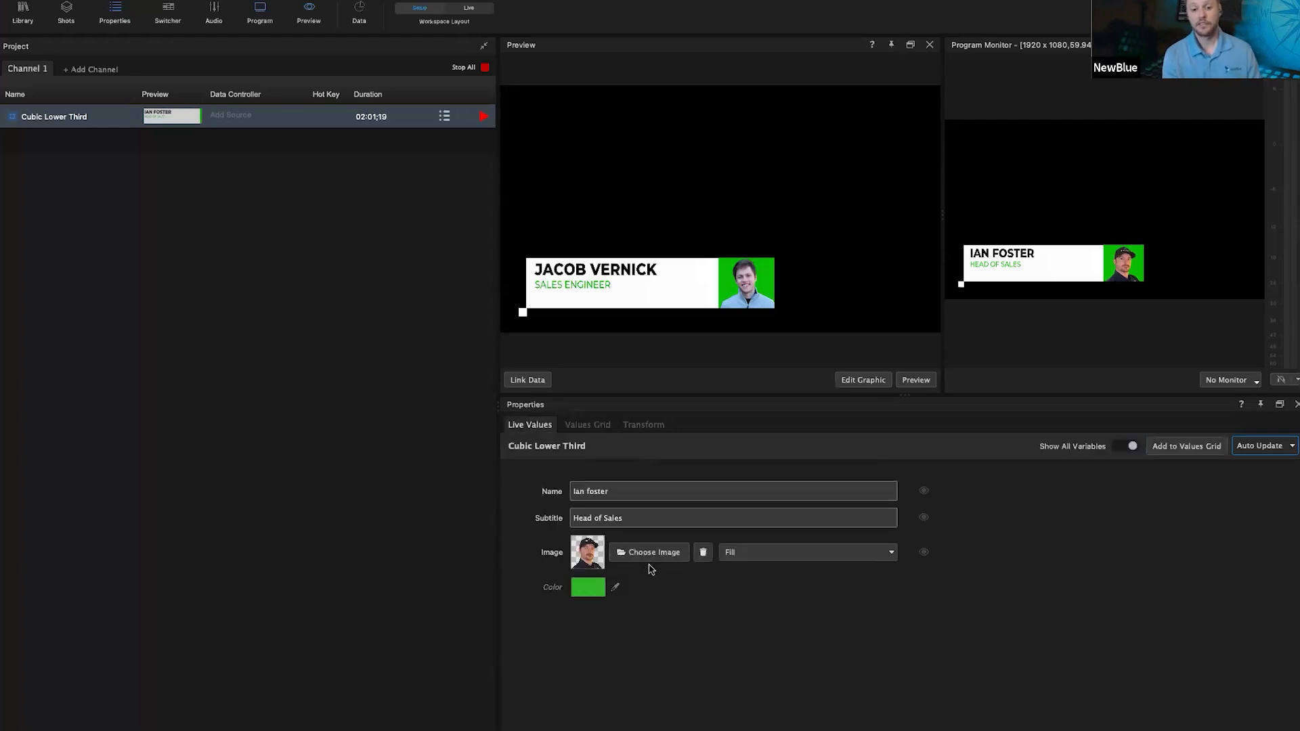
pyautogui.click(472, 69)
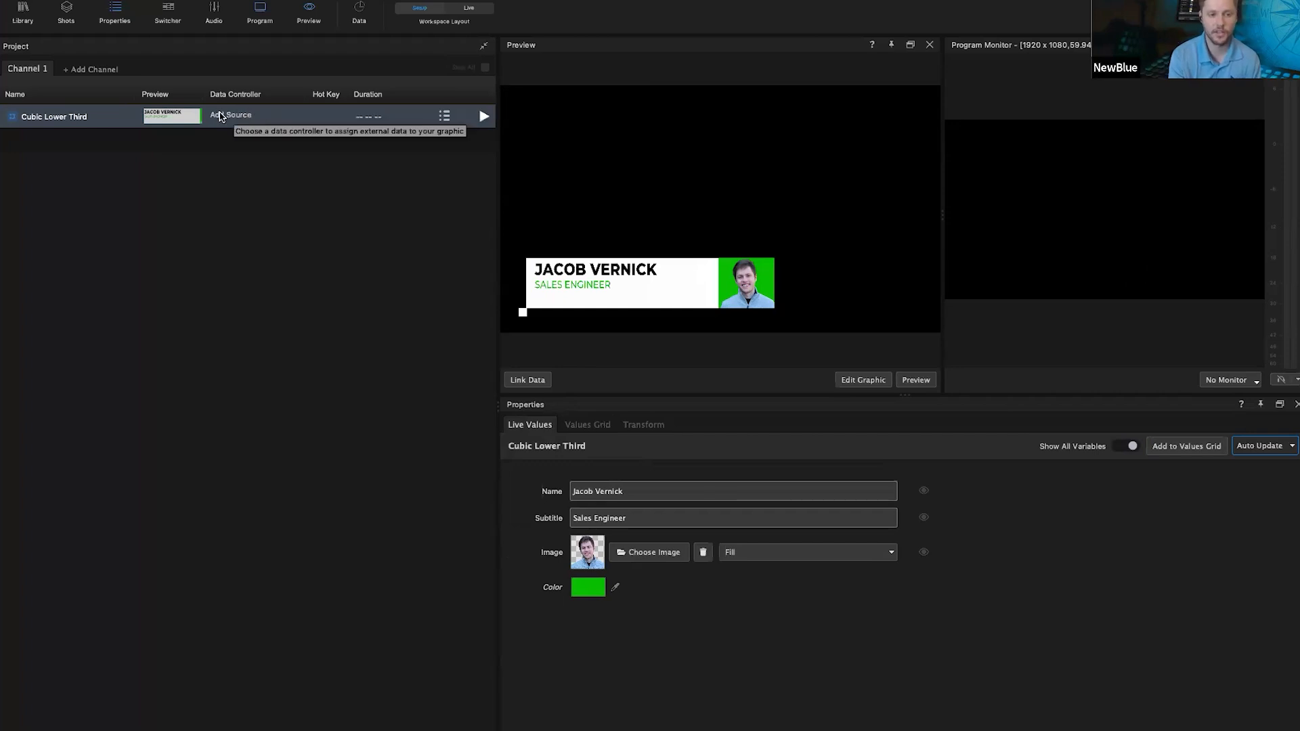
# Step: Open the lower third's Add Source data-controller menu and browse its categories, including Sports feeds
pyautogui.click(221, 117)
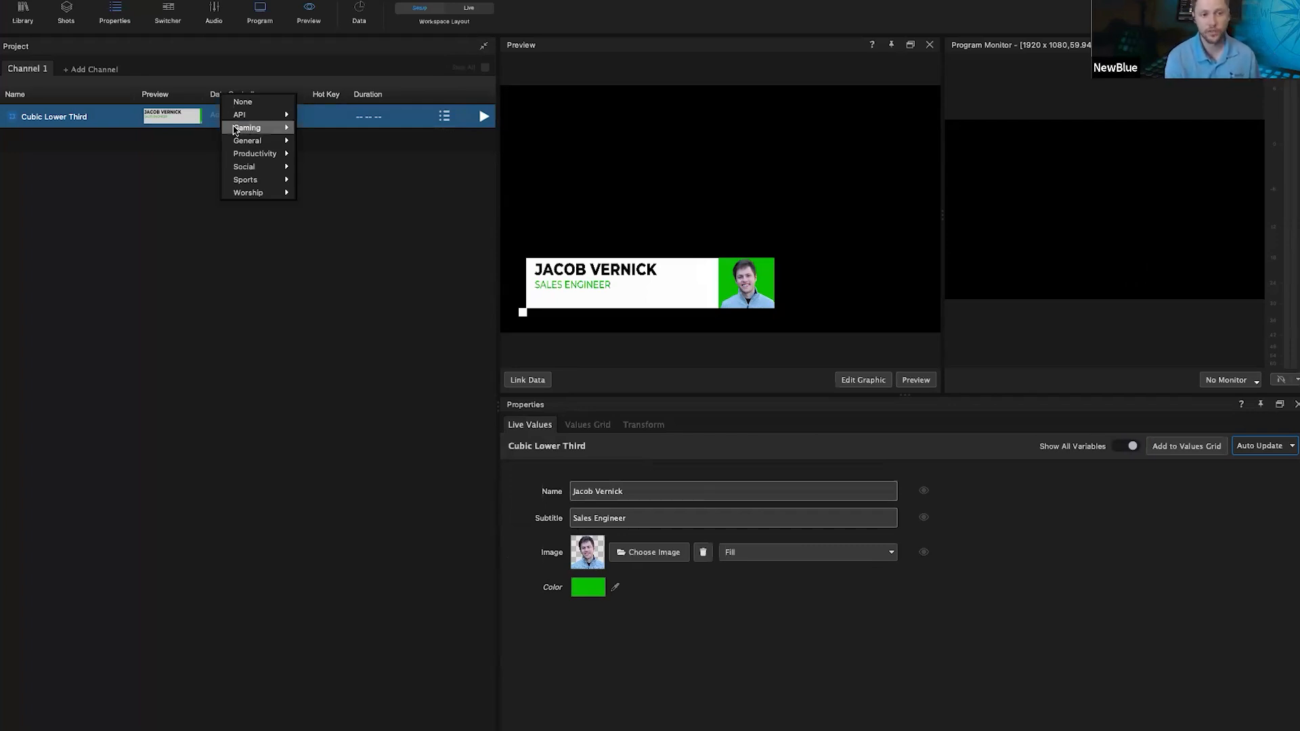
pyautogui.moveTo(235, 129)
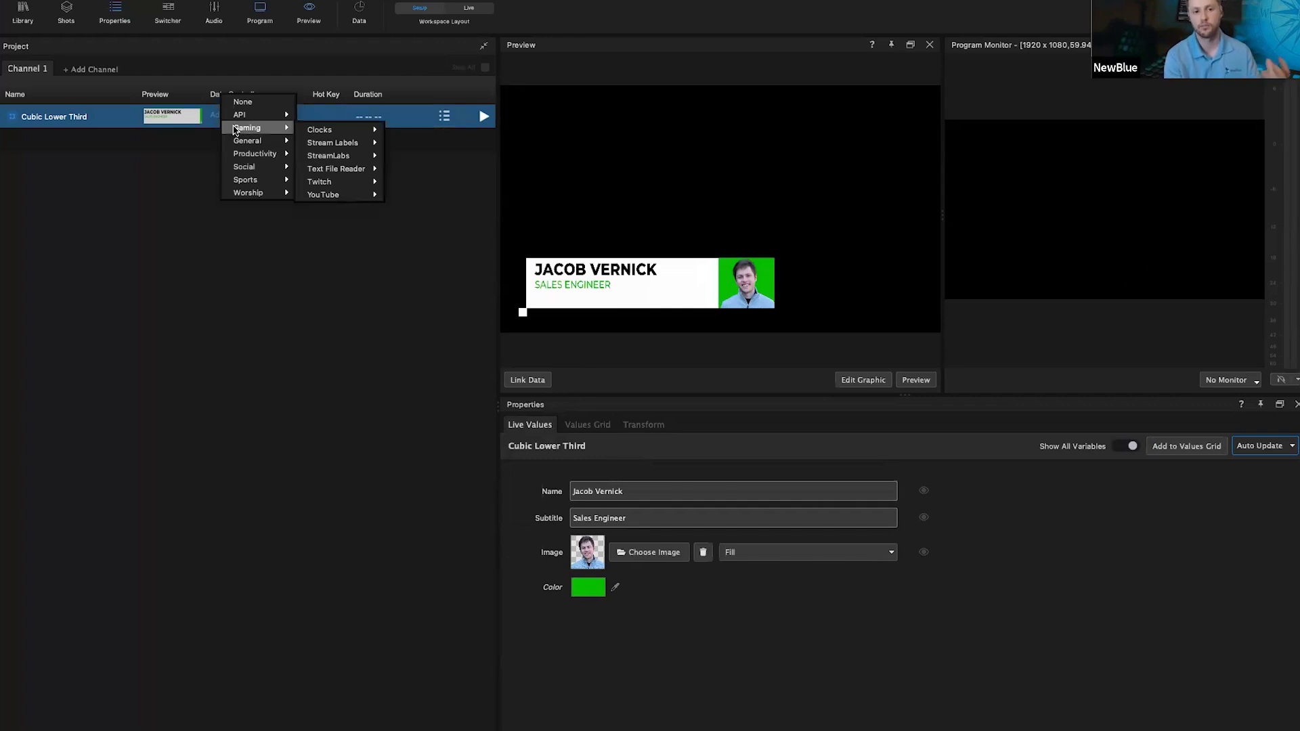
pyautogui.moveTo(359, 166)
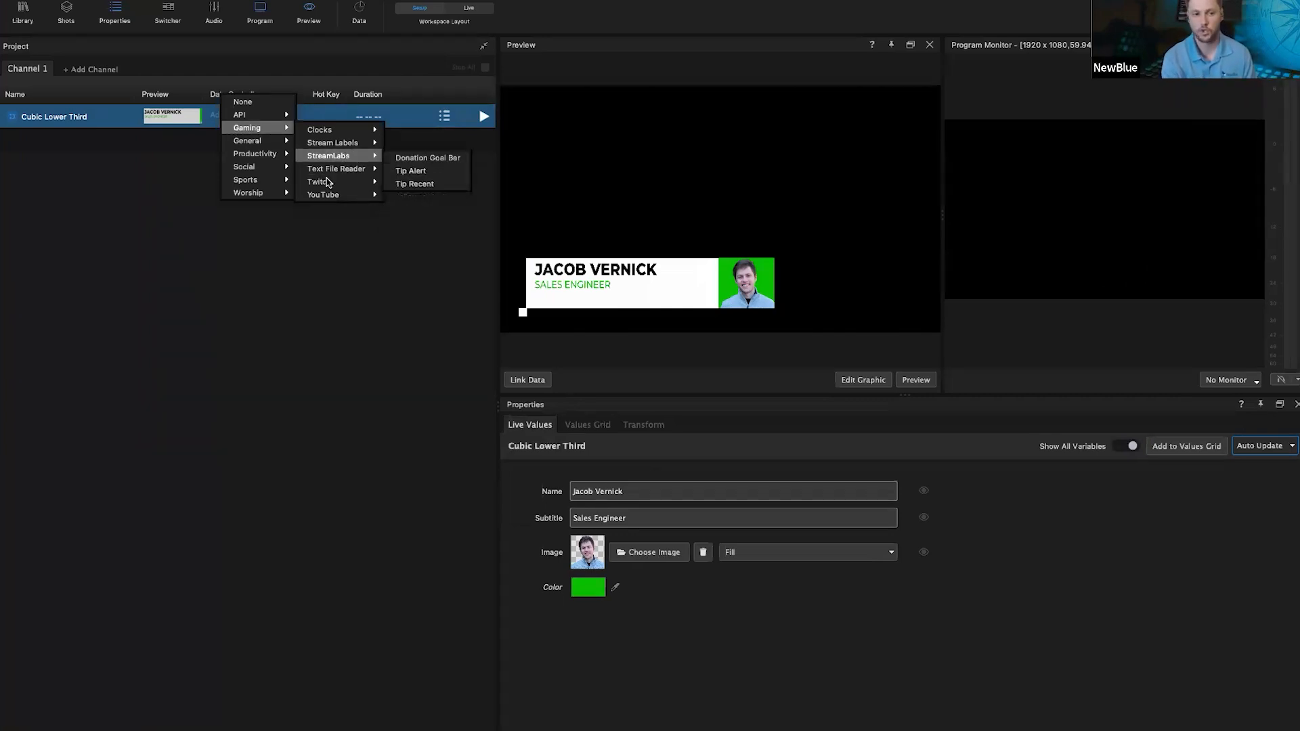
pyautogui.moveTo(325, 198)
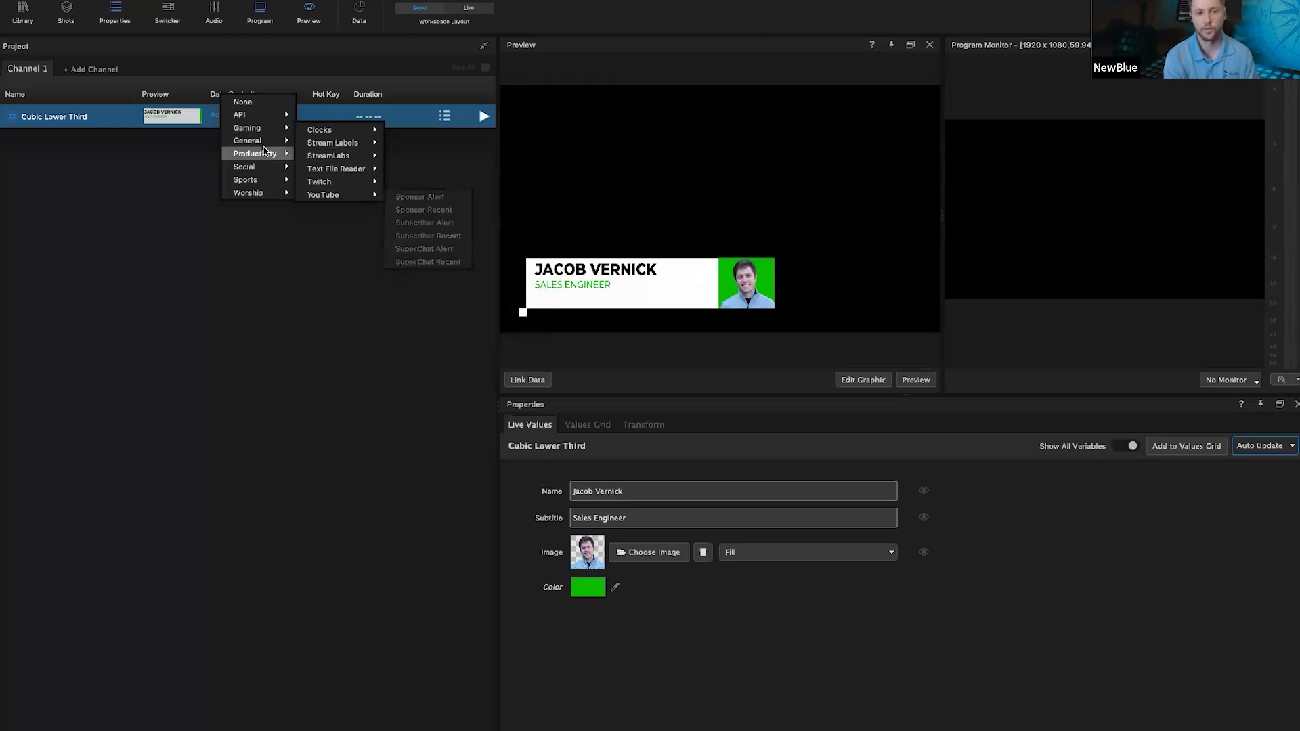
pyautogui.moveTo(262, 147)
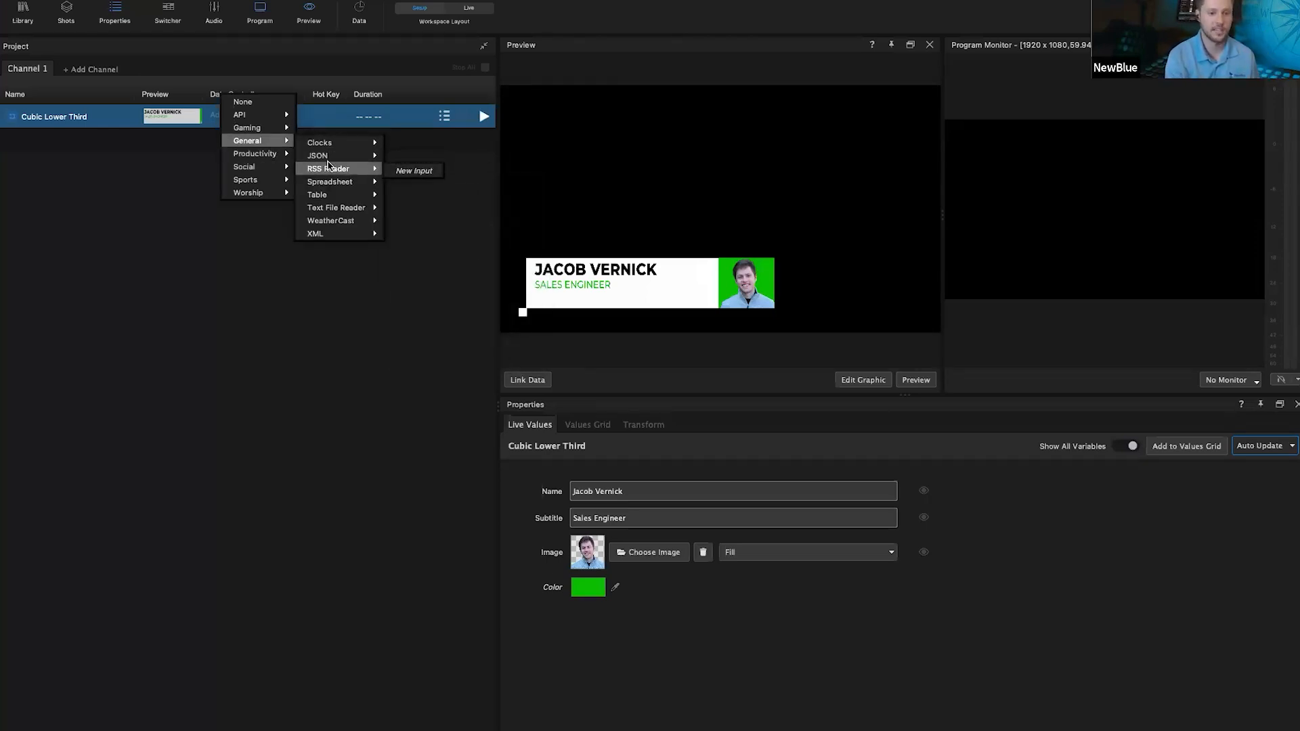
pyautogui.moveTo(340, 227)
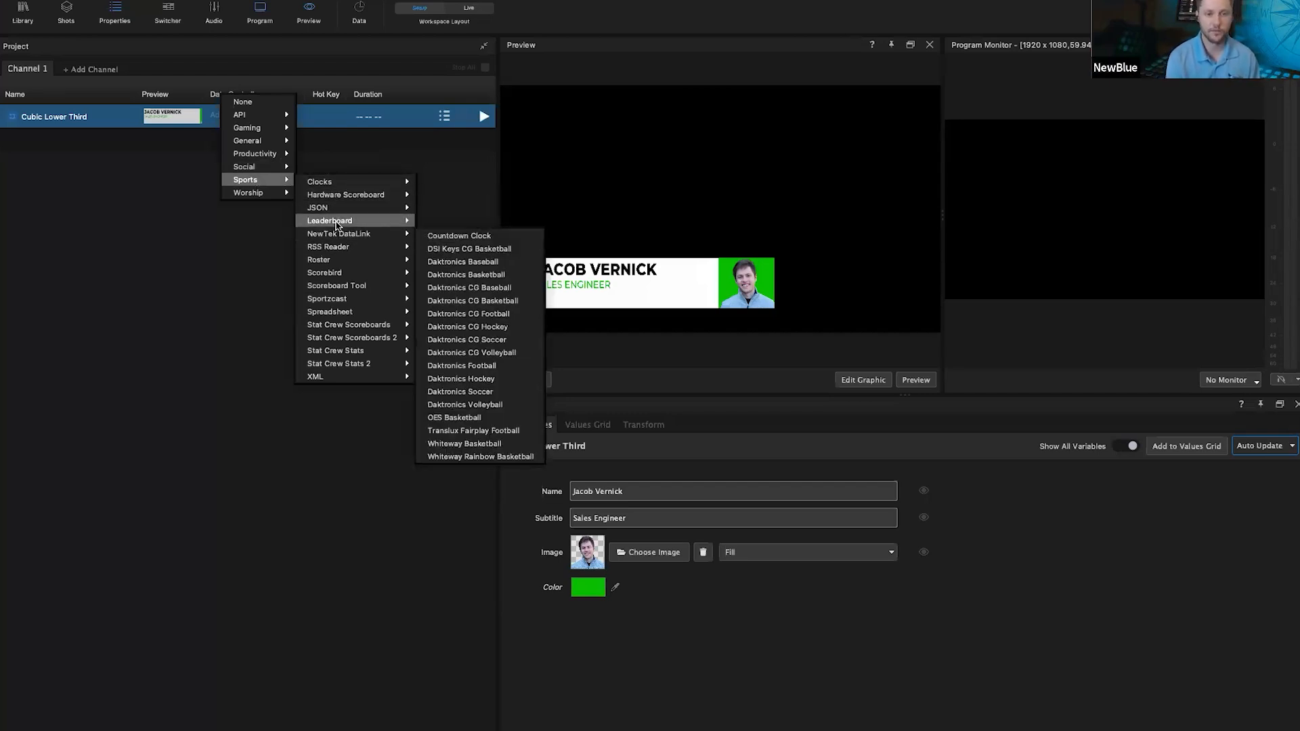
pyautogui.moveTo(331, 285)
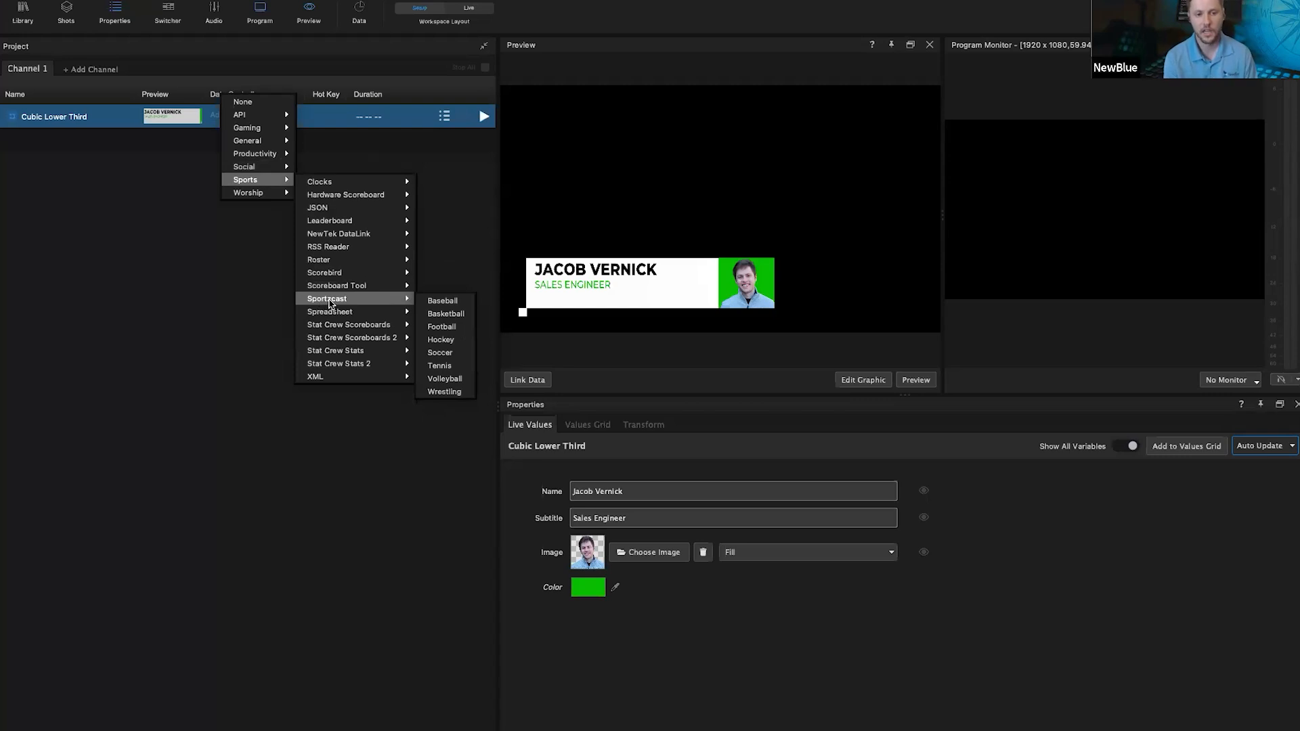
pyautogui.moveTo(347, 353)
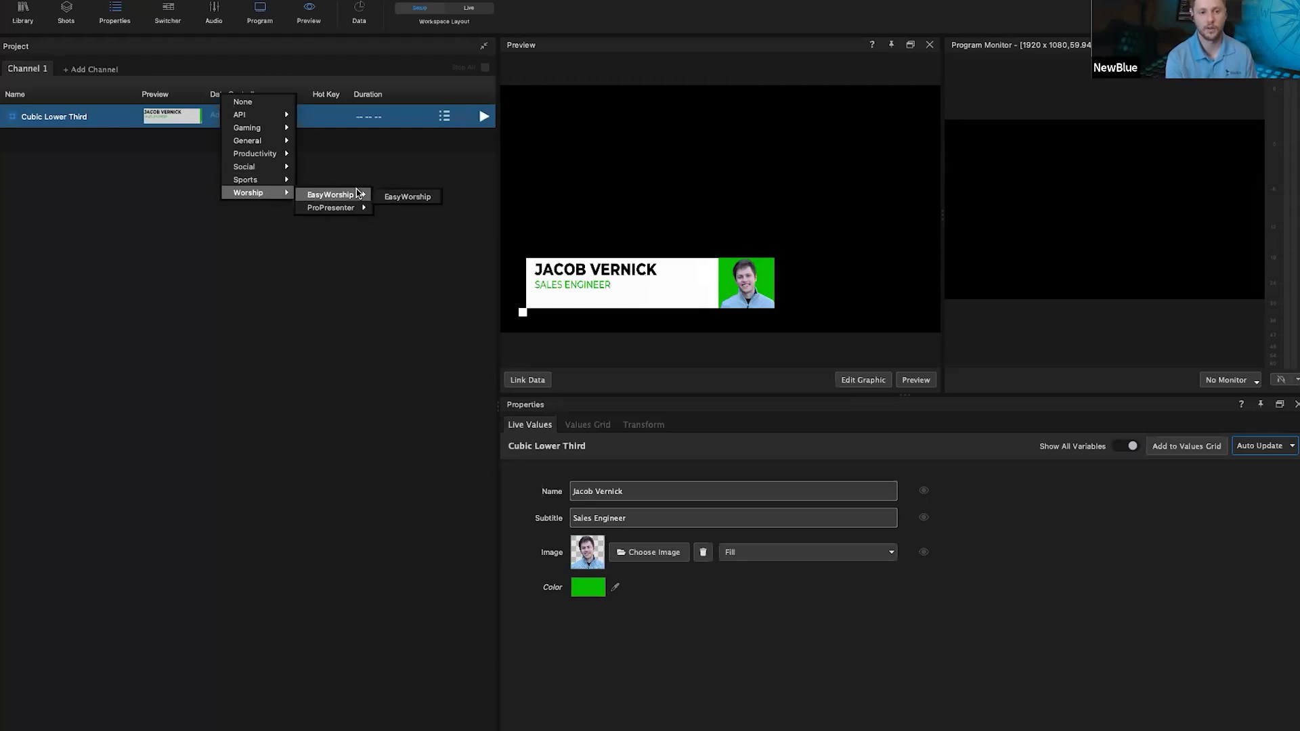
pyautogui.moveTo(349, 207)
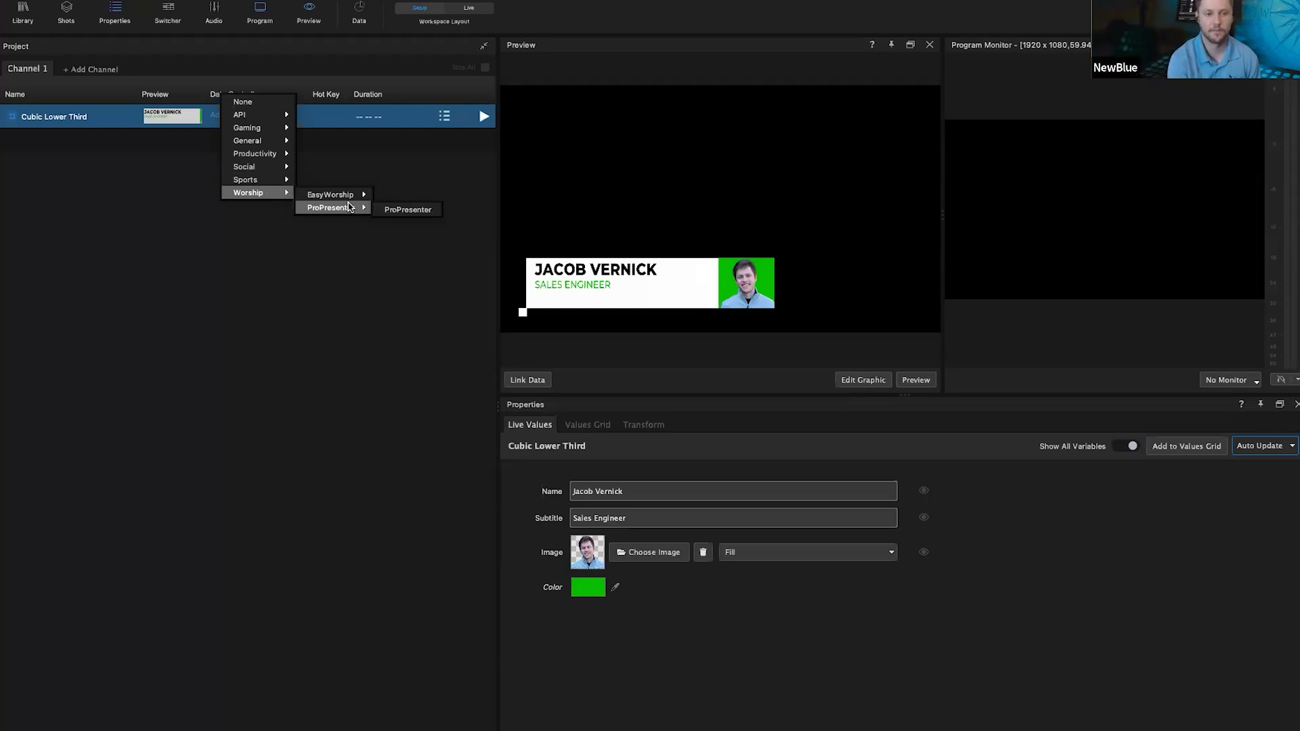
pyautogui.moveTo(256, 142)
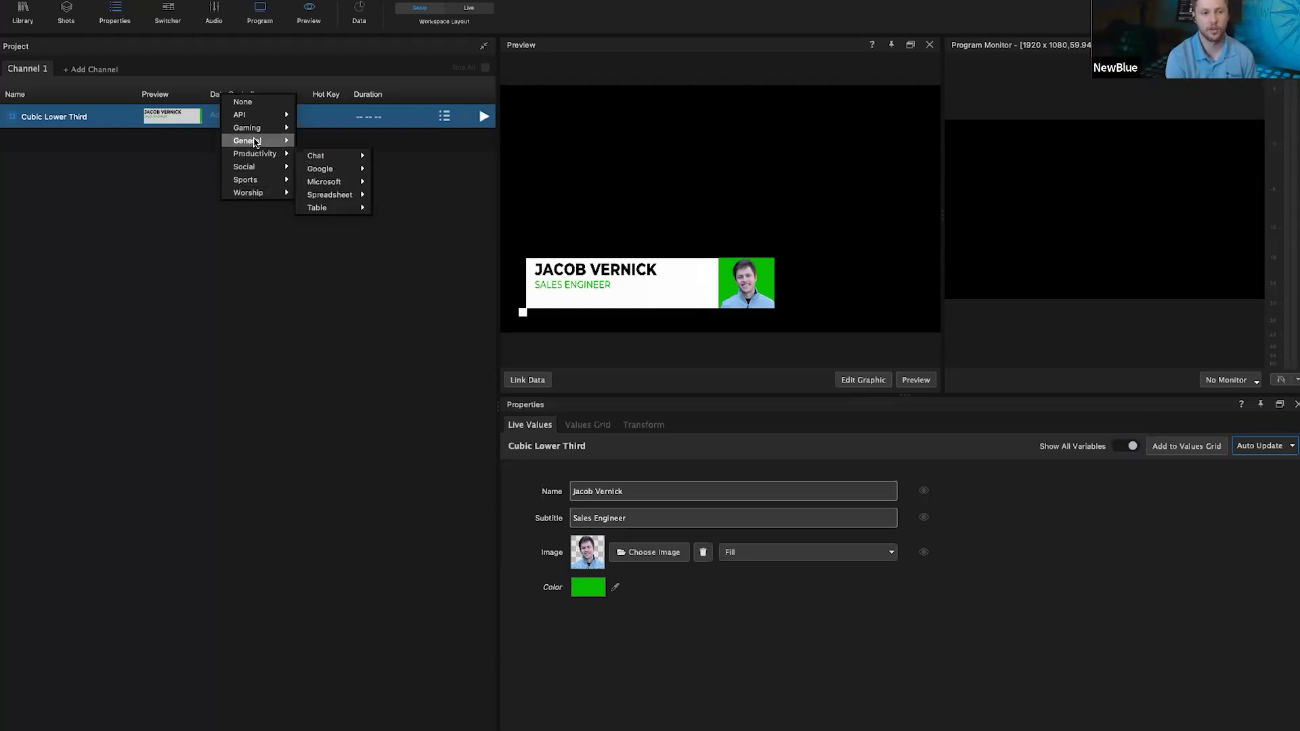
pyautogui.moveTo(338, 182)
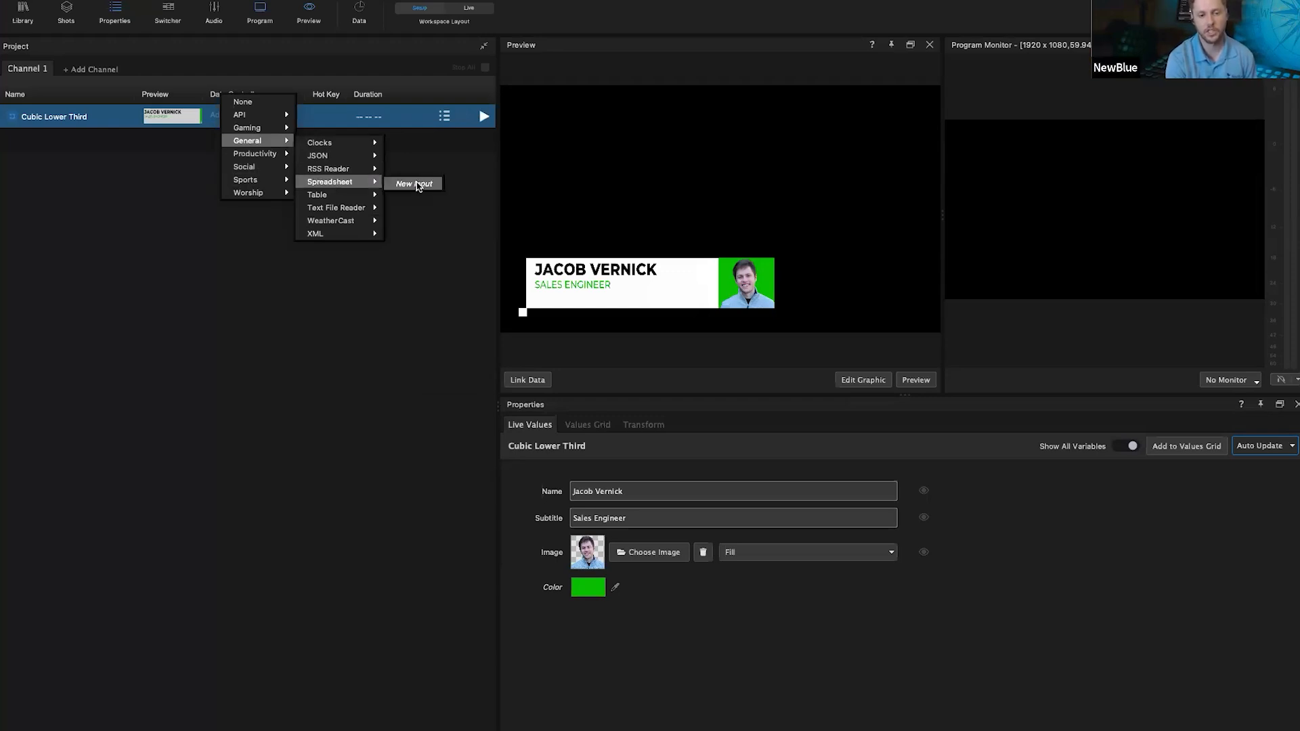
# Step: Add a new spreadsheet layout and load L3_Webinar.csv from the Webinars > Data folder
pyautogui.click(420, 185)
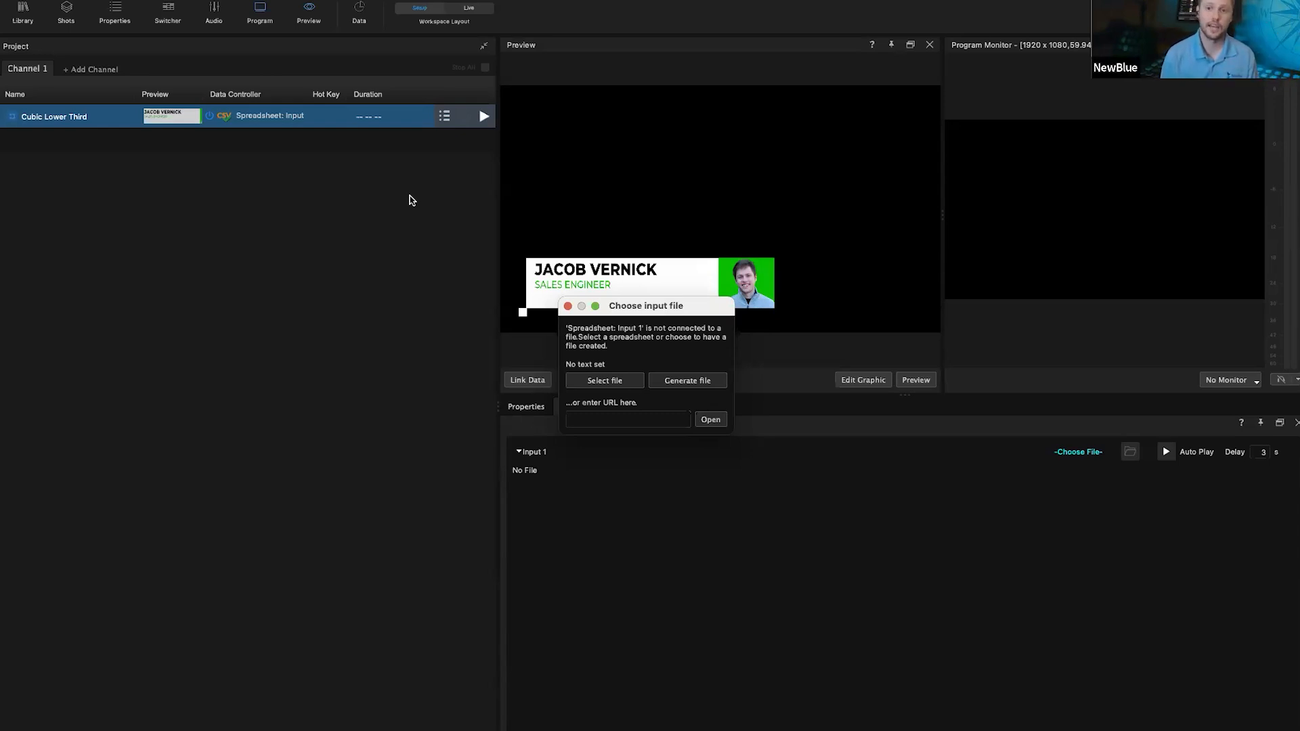
pyautogui.click(605, 381)
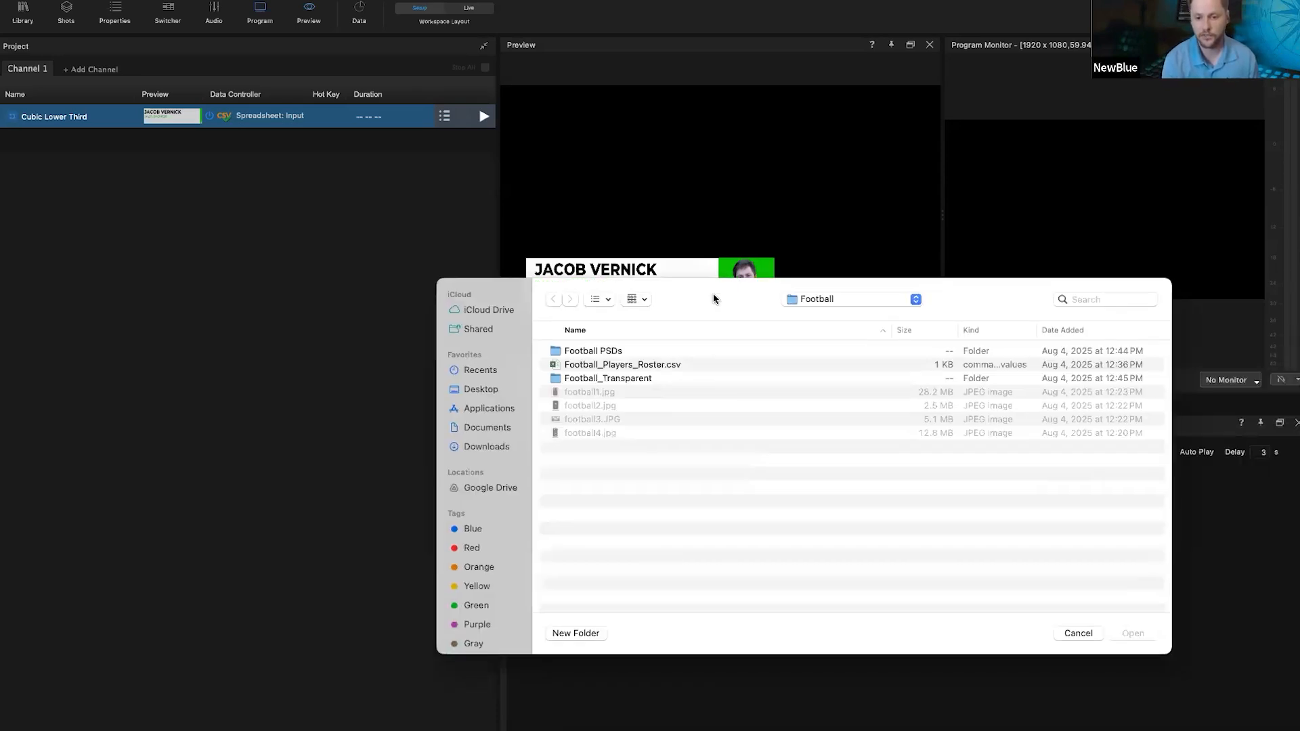
pyautogui.click(828, 295)
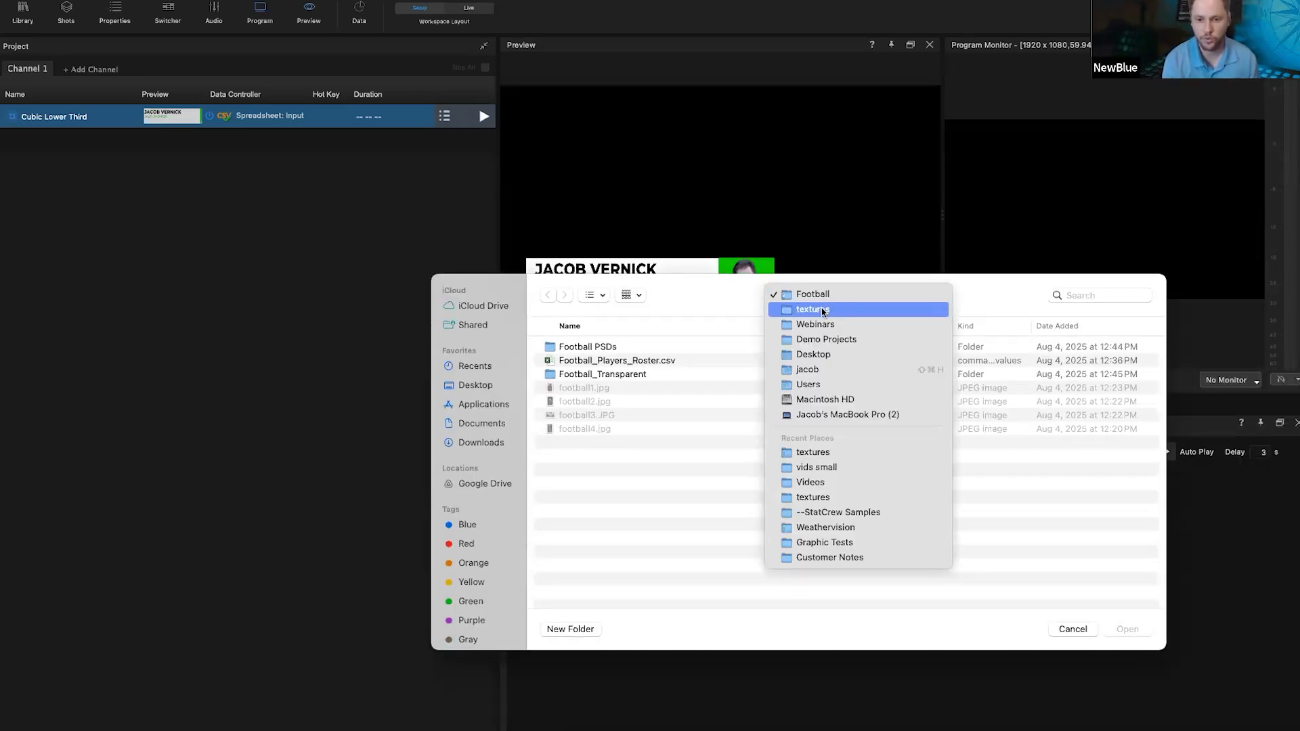
pyautogui.click(830, 313)
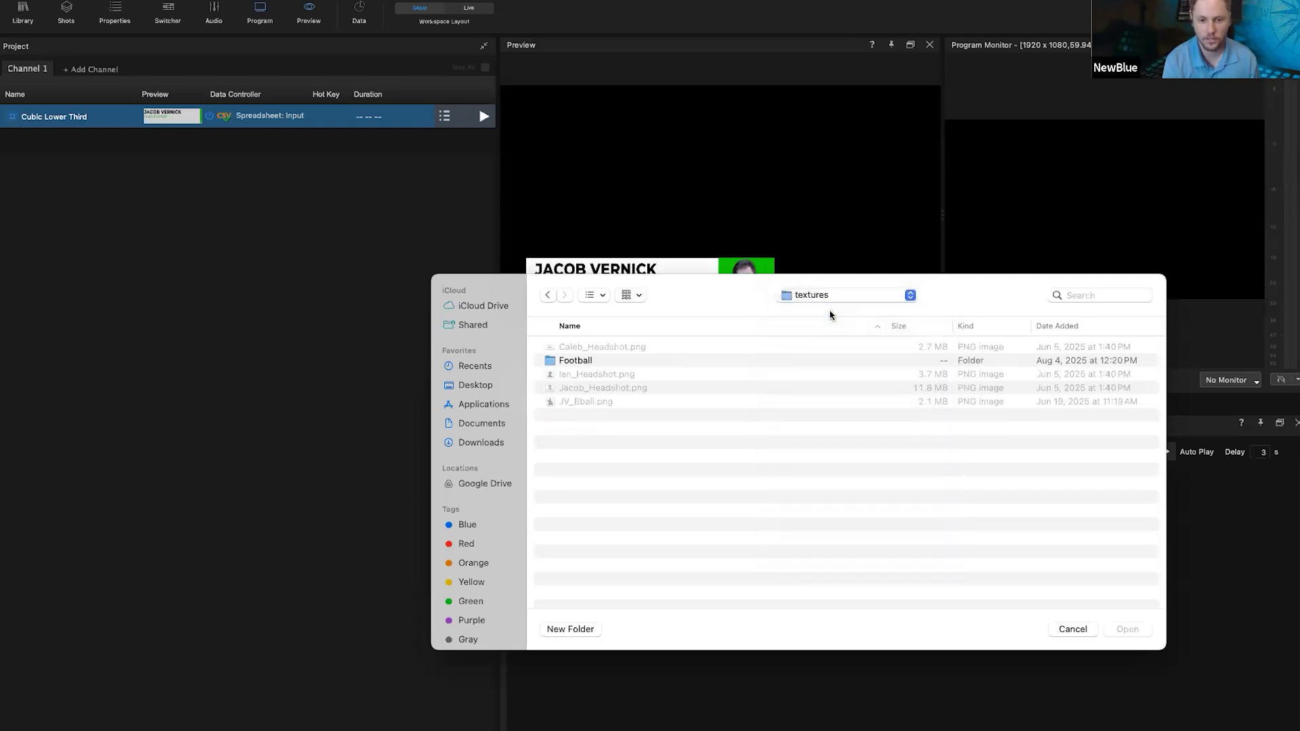
pyautogui.click(861, 297)
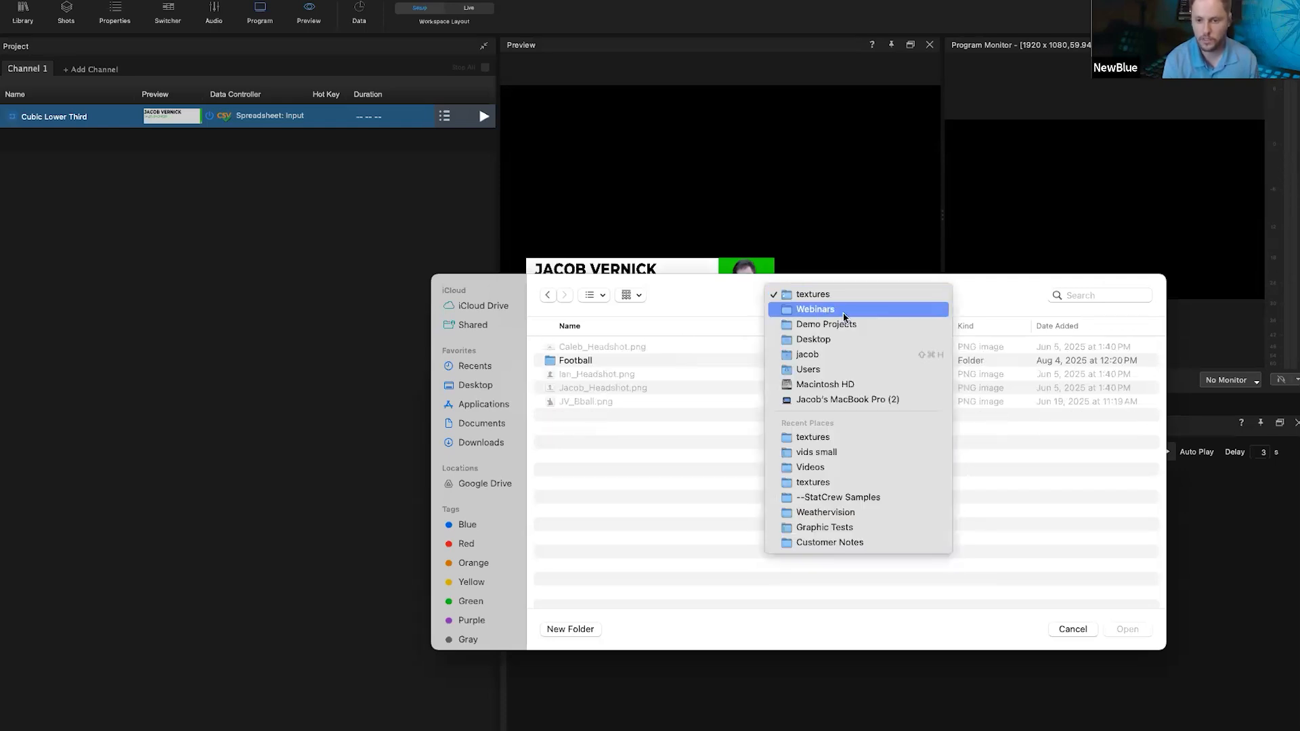
pyautogui.click(802, 313)
pyautogui.click(612, 360)
pyautogui.doubleClick(612, 360)
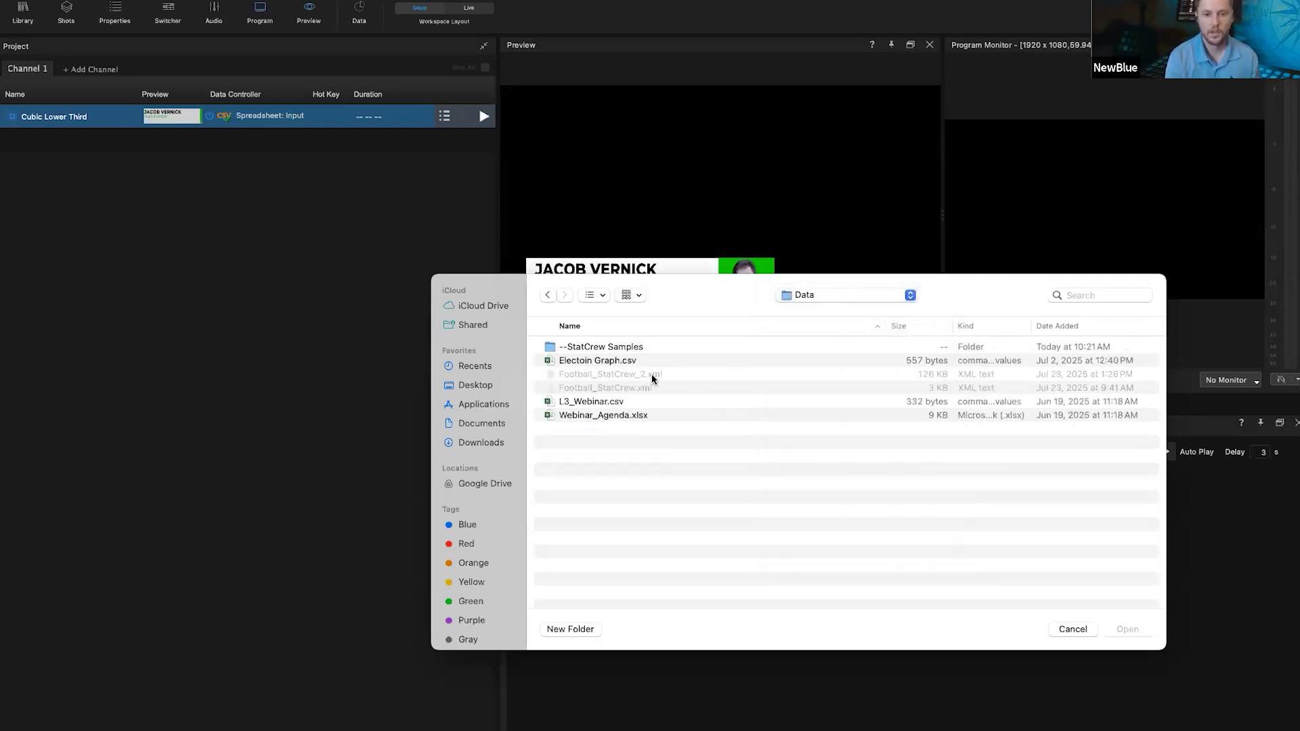
pyautogui.doubleClick(582, 403)
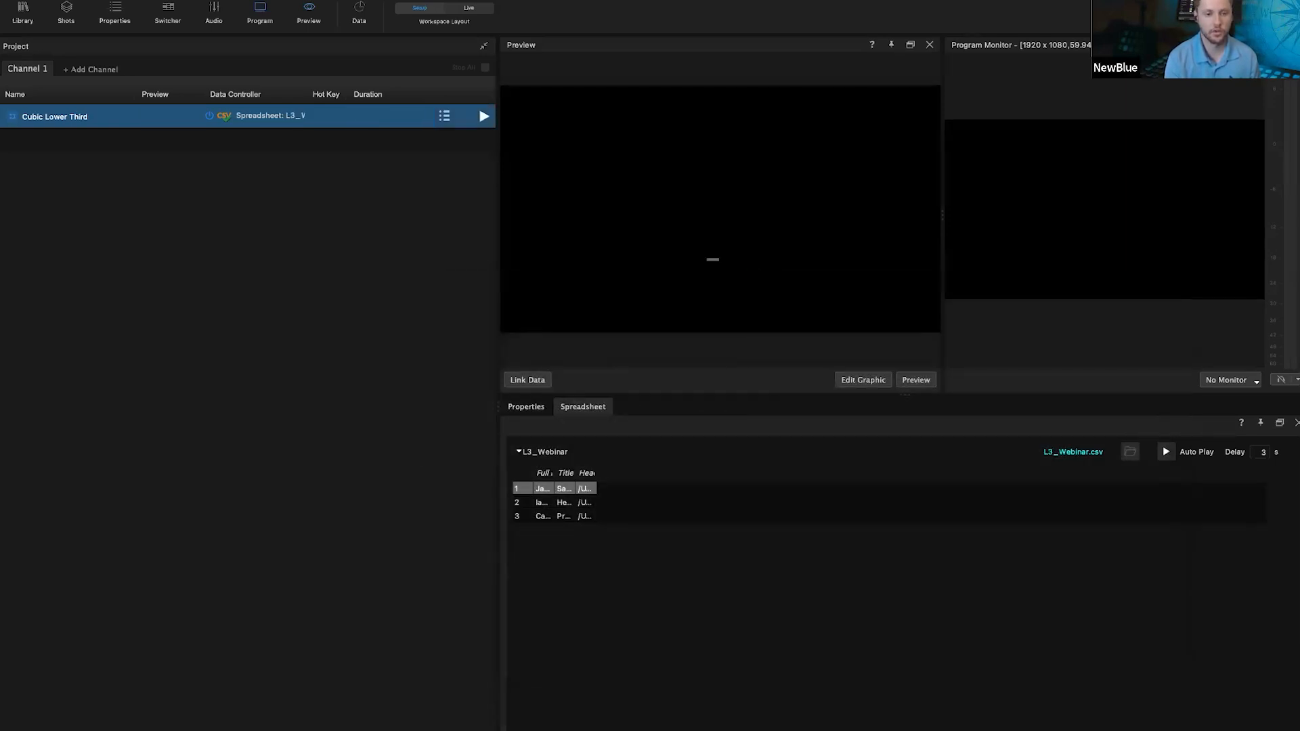
# Step: Widen the Full Name and Headshot columns so whole names and file paths are visible
pyautogui.moveTo(554, 472); pyautogui.dragTo(774, 470)
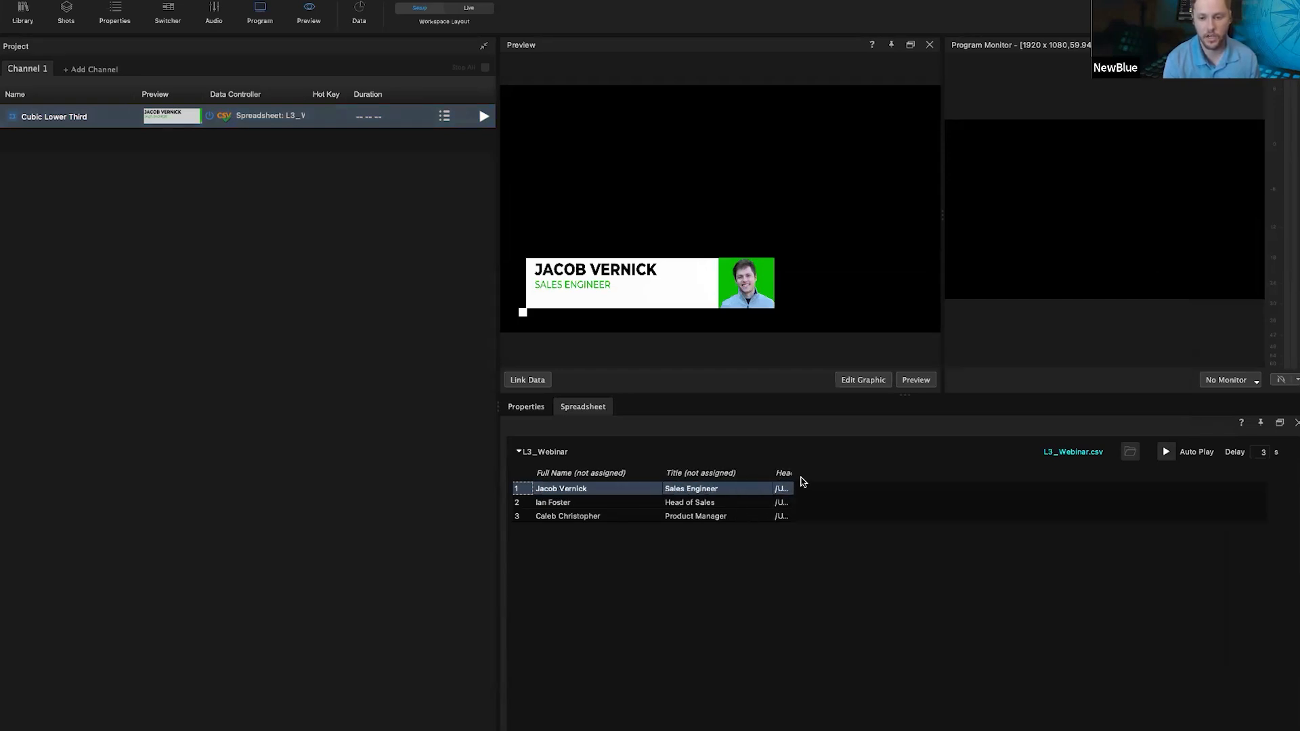
pyautogui.moveTo(927, 471); pyautogui.dragTo(929, 472)
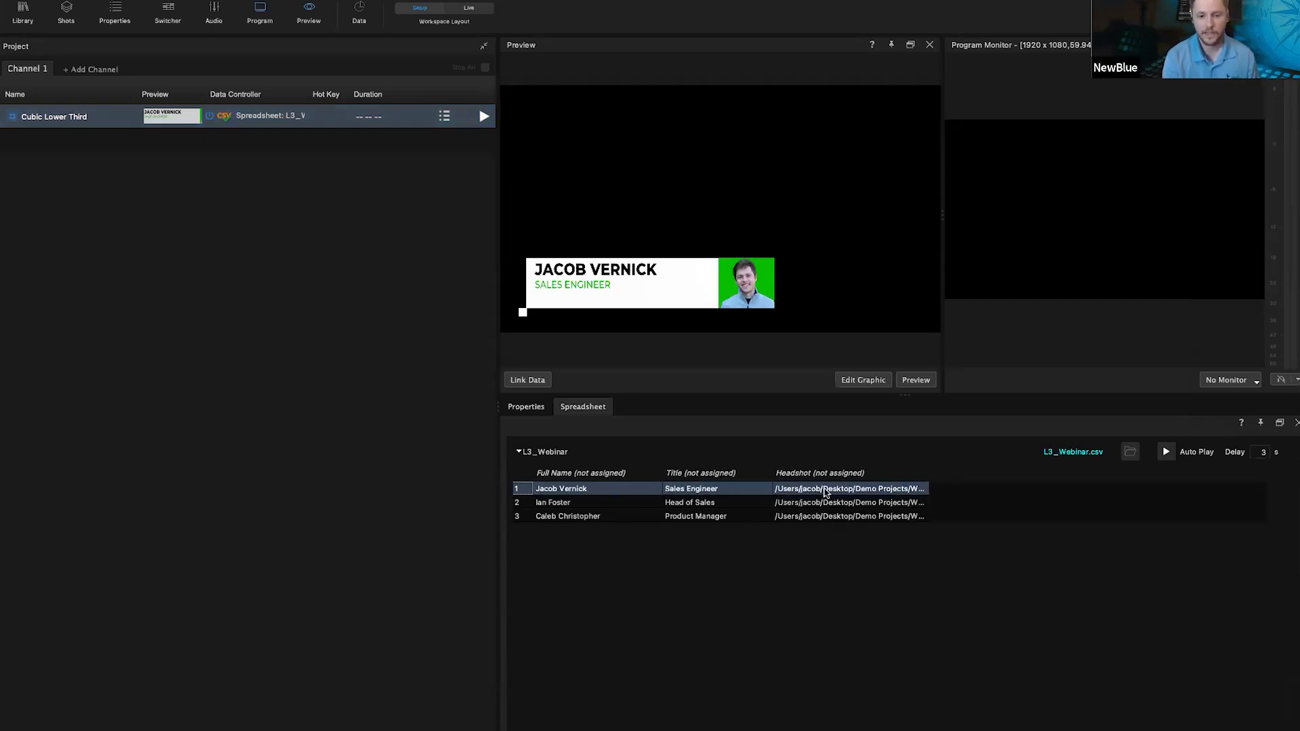
pyautogui.click(1072, 455)
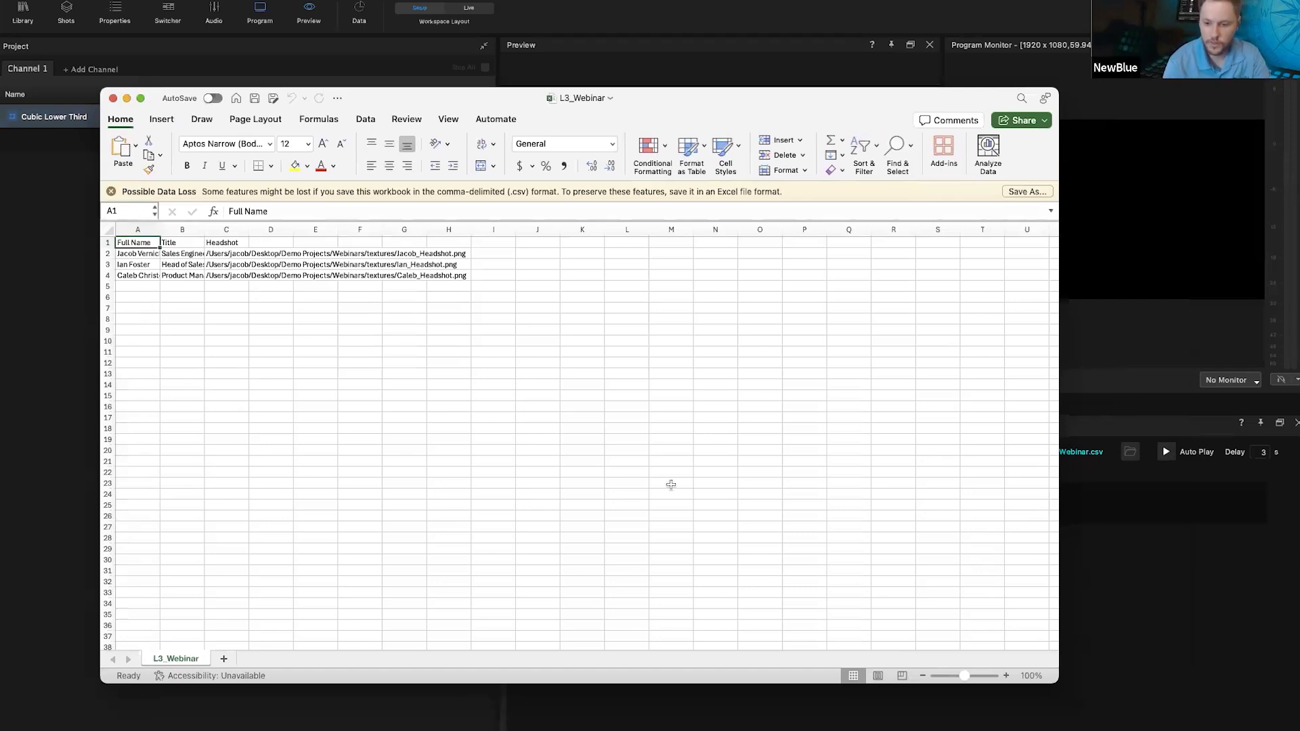
pyautogui.click(1007, 676)
pyautogui.click(1007, 675)
pyautogui.click(1007, 676)
pyautogui.click(1007, 675)
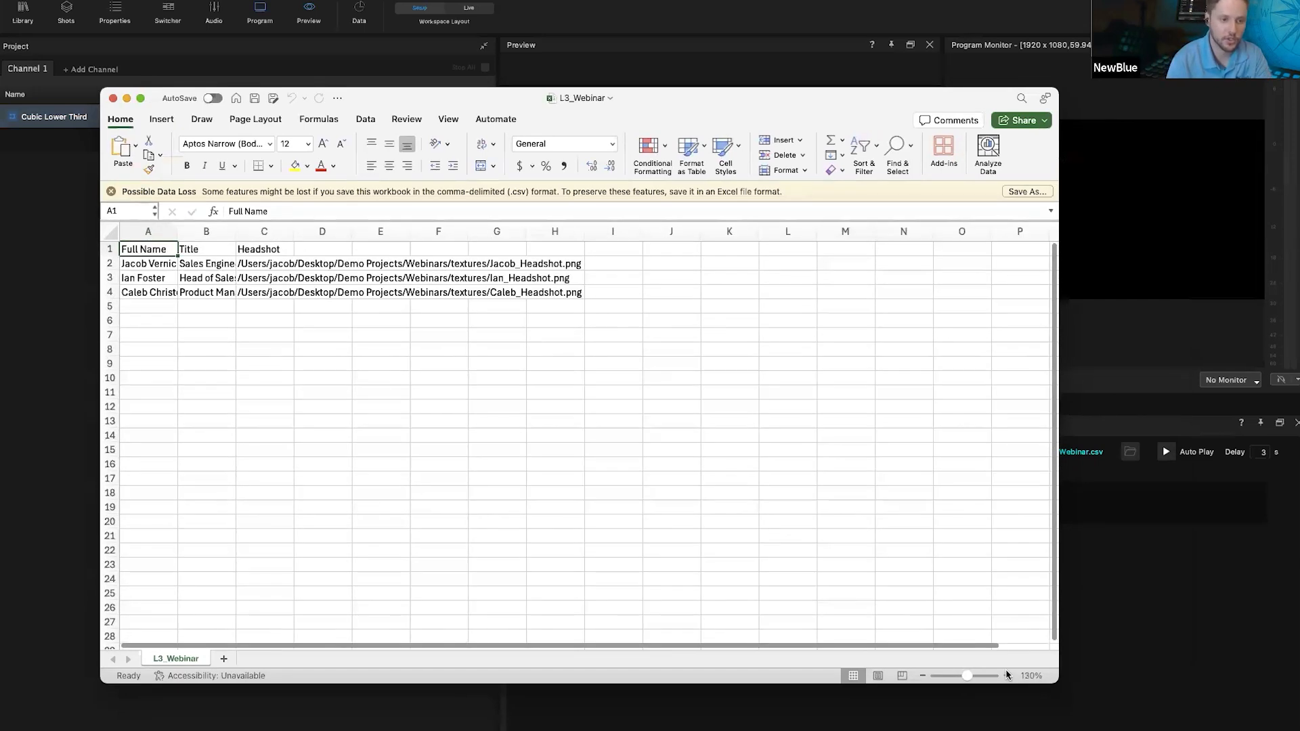
pyautogui.click(161, 266)
pyautogui.click(164, 280)
pyautogui.click(166, 292)
pyautogui.click(196, 256)
pyautogui.click(199, 266)
pyautogui.click(201, 280)
pyautogui.click(201, 296)
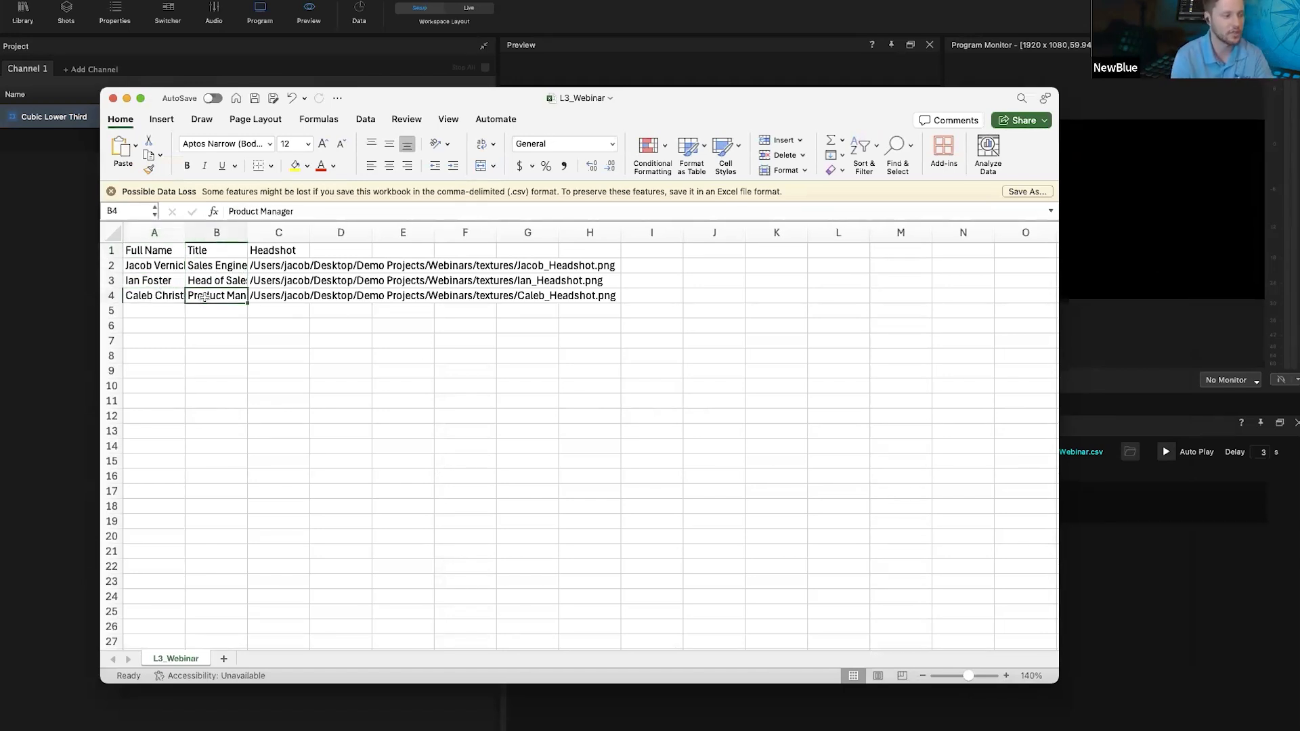
pyautogui.click(286, 265)
pyautogui.click(286, 280)
pyautogui.click(284, 309)
pyautogui.click(285, 295)
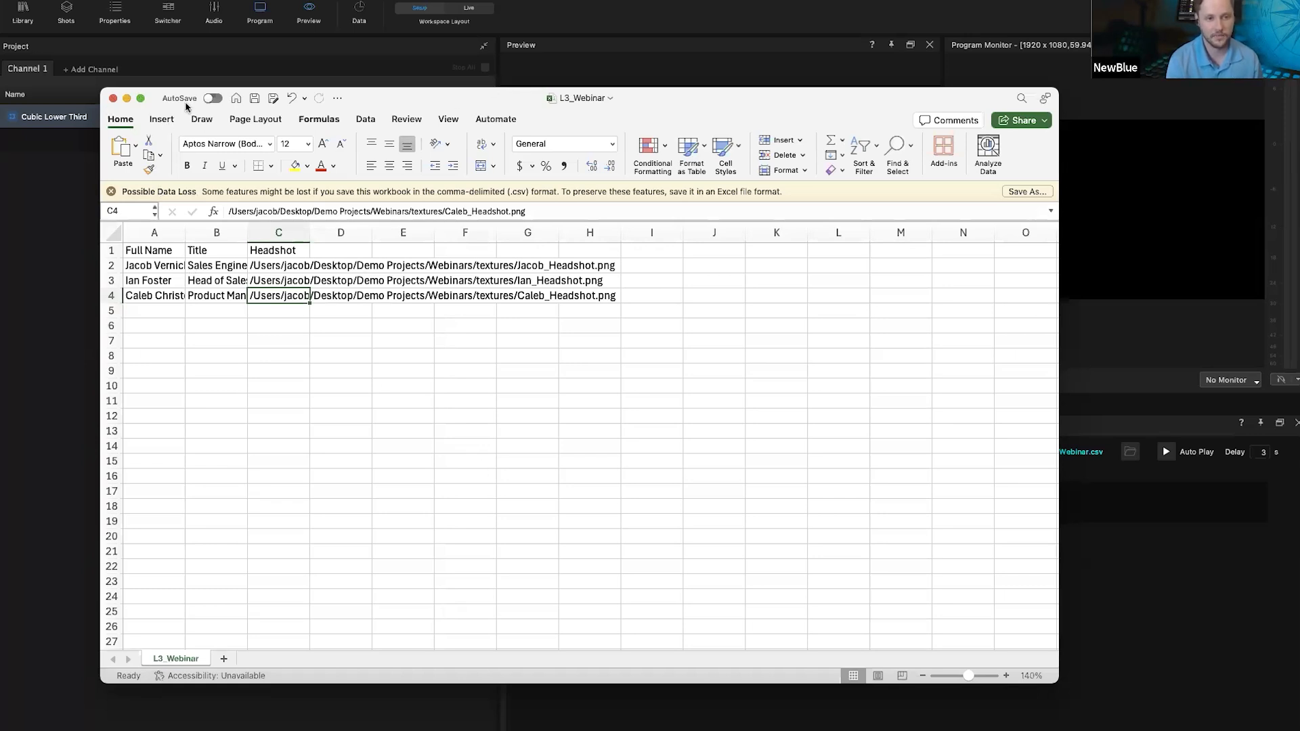
pyautogui.click(112, 98)
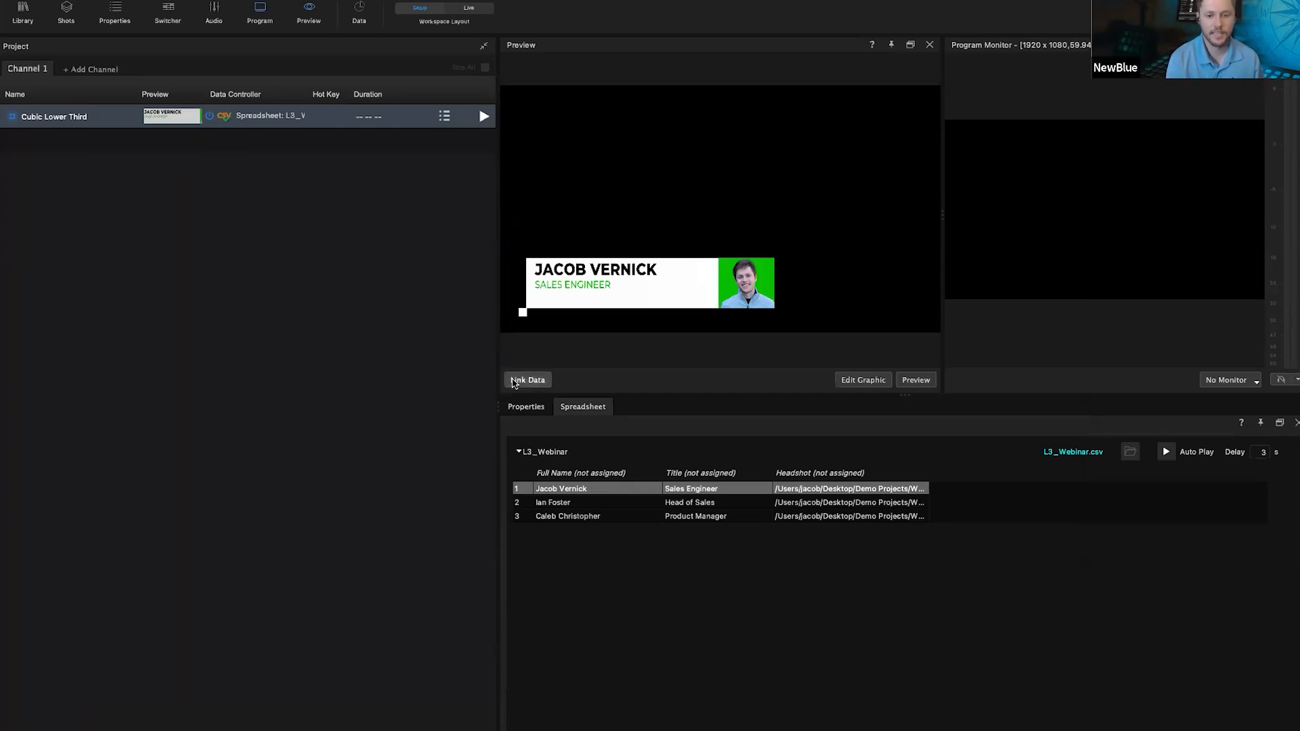
# Step: Show the data links tree and narrow the project list to enlarge the preview
pyautogui.click(519, 380)
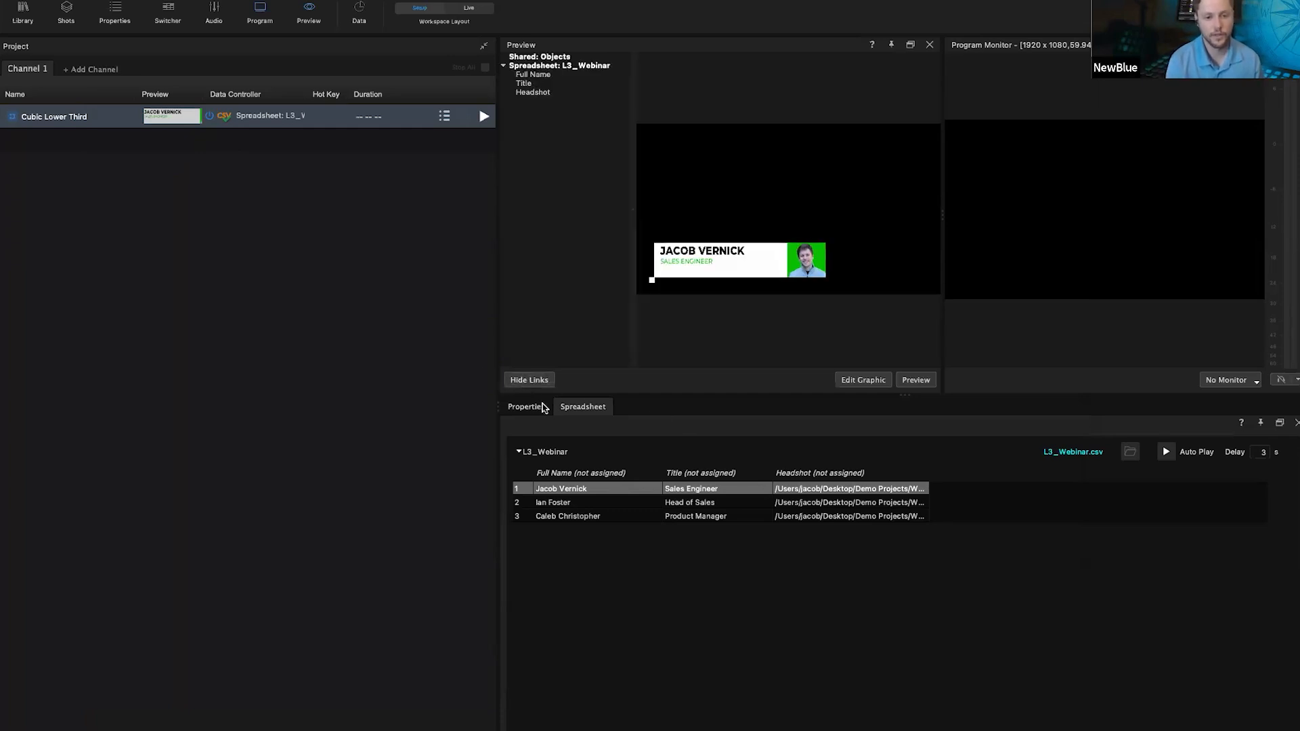
pyautogui.click(543, 380)
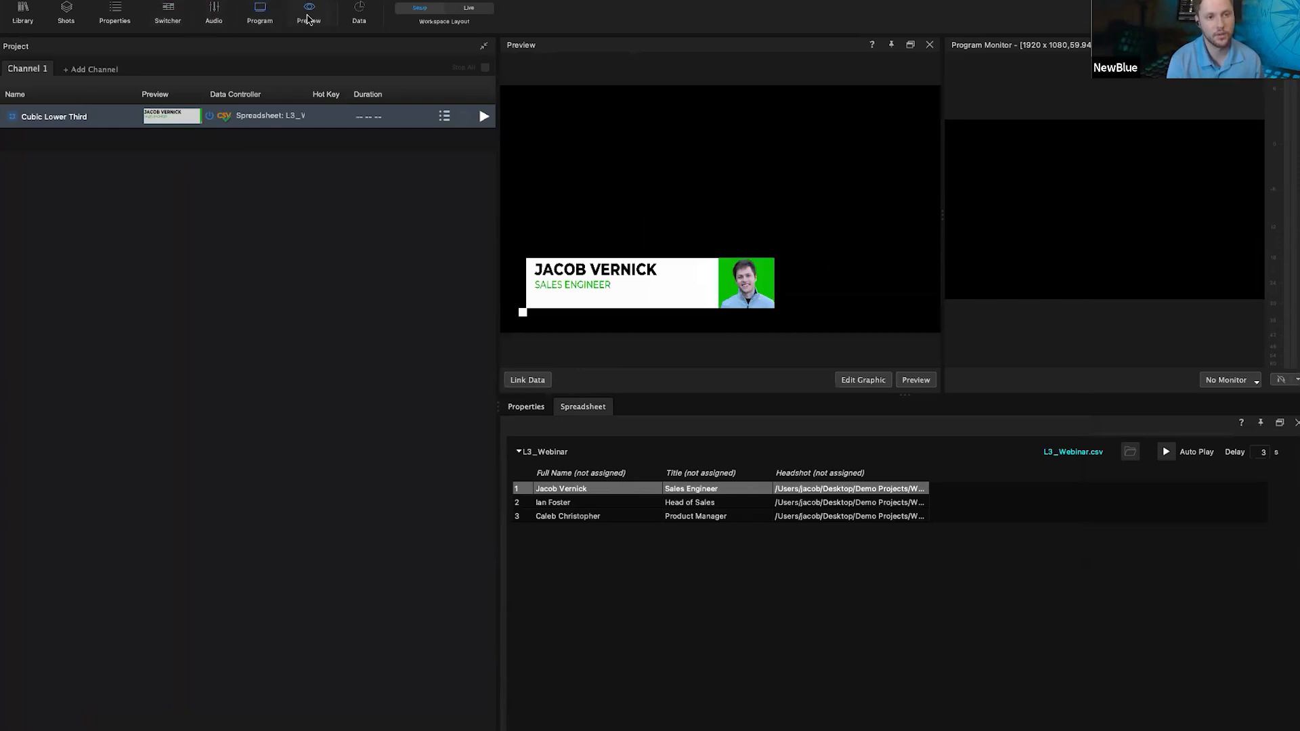
pyautogui.click(527, 382)
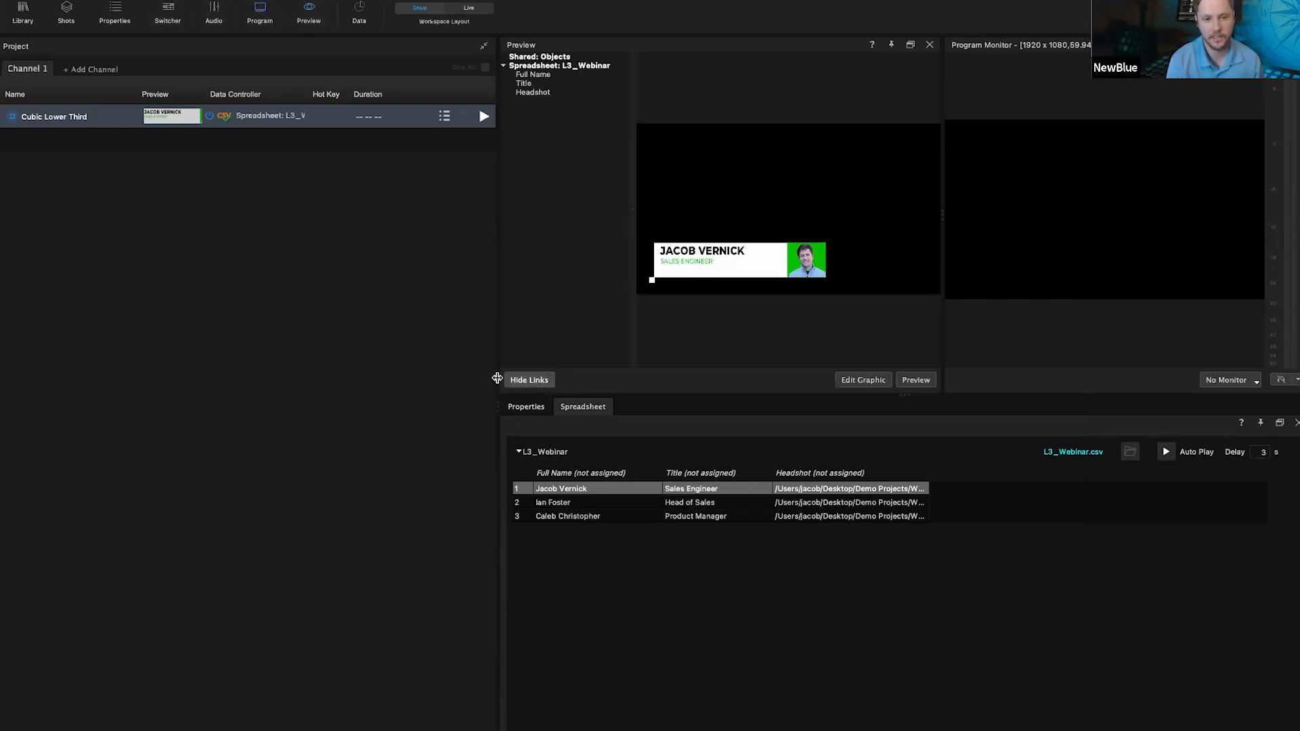
pyautogui.moveTo(497, 369); pyautogui.dragTo(402, 370)
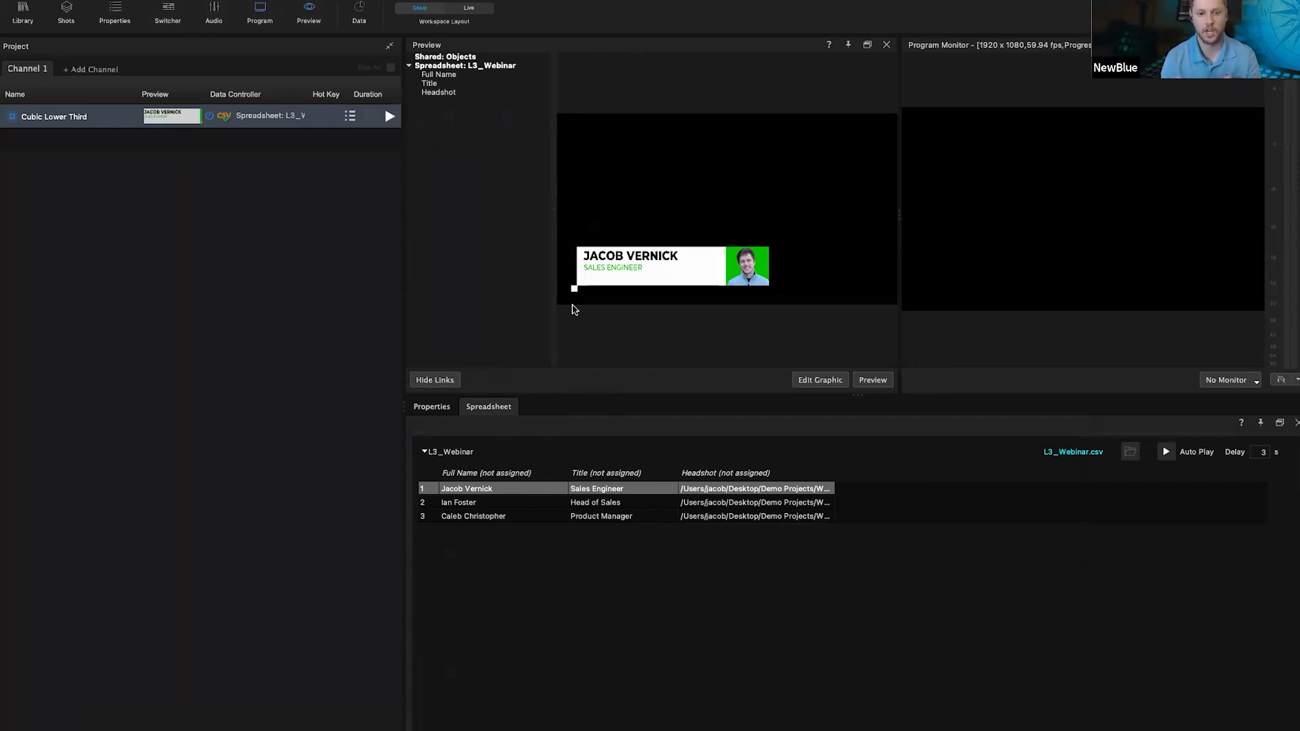
# Step: Link Full Name, Title and Headshot to the graphic's name, subtitle and photo, then put it on air
pyautogui.moveTo(426, 70); pyautogui.dragTo(619, 258)
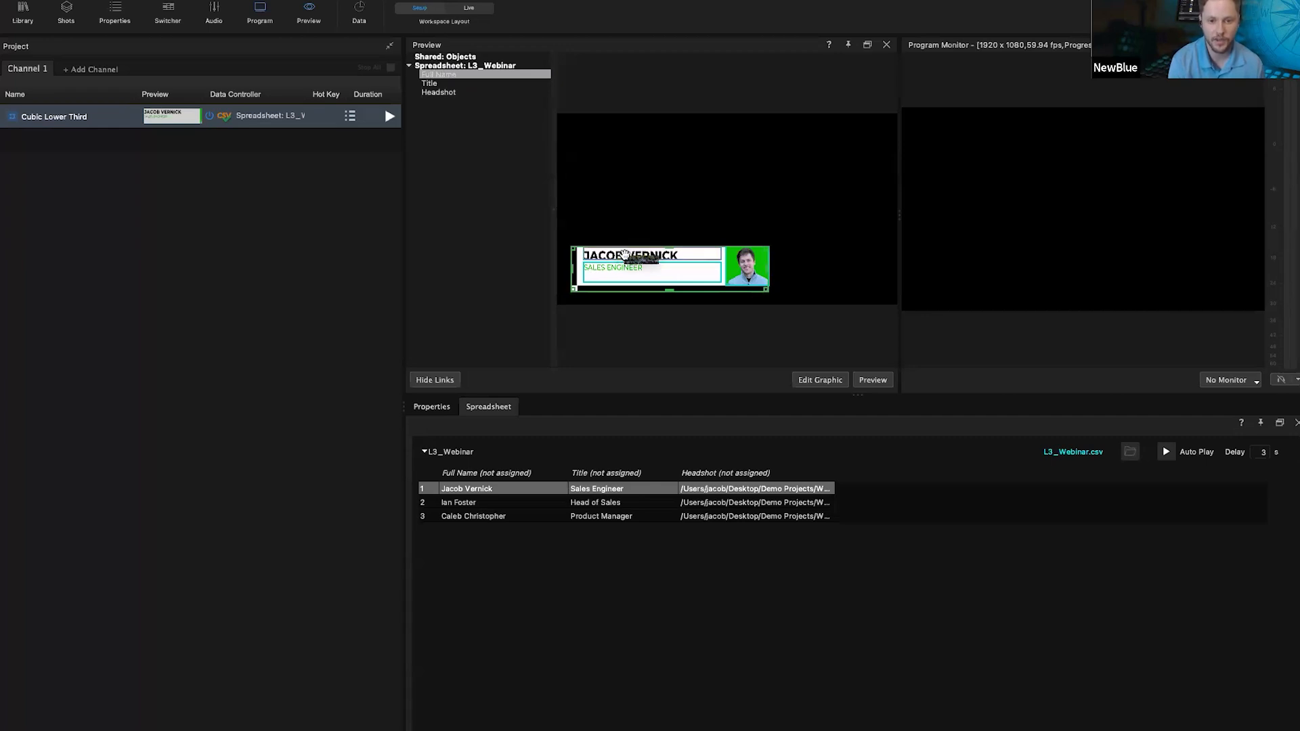
pyautogui.click(464, 82)
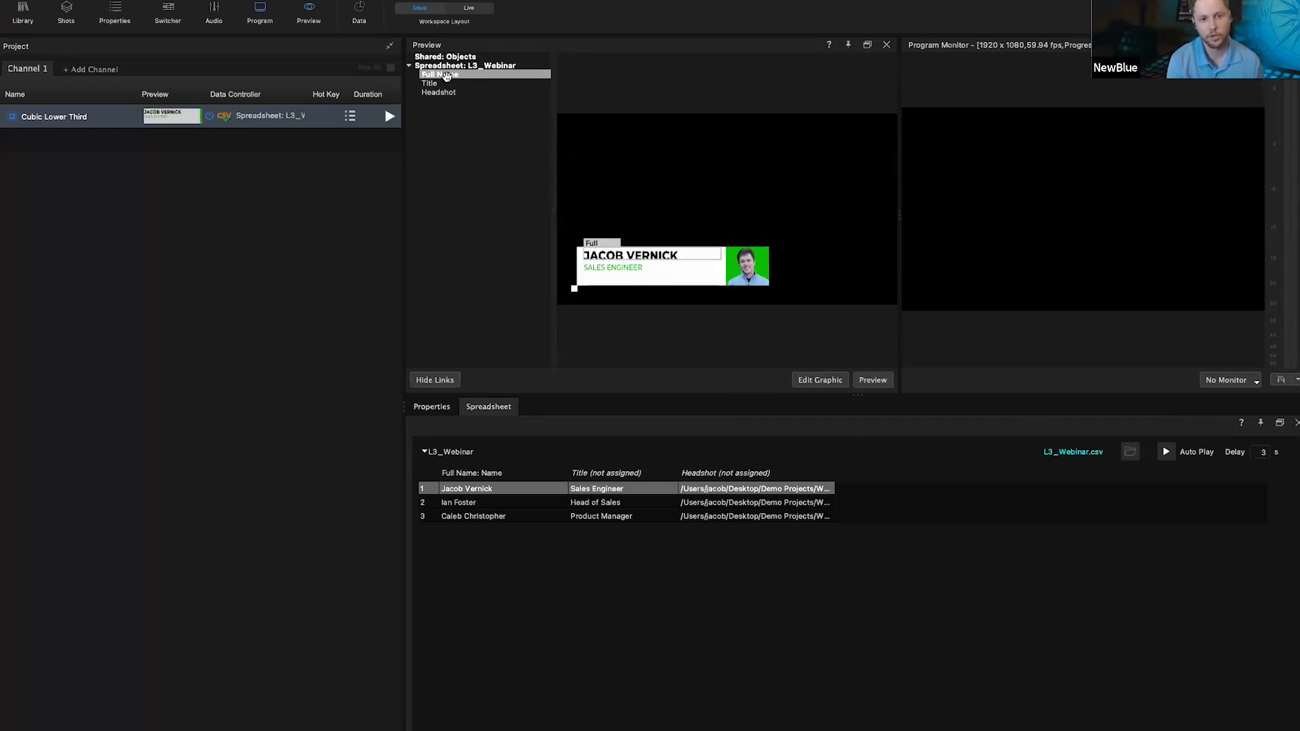
pyautogui.moveTo(425, 84); pyautogui.dragTo(614, 271)
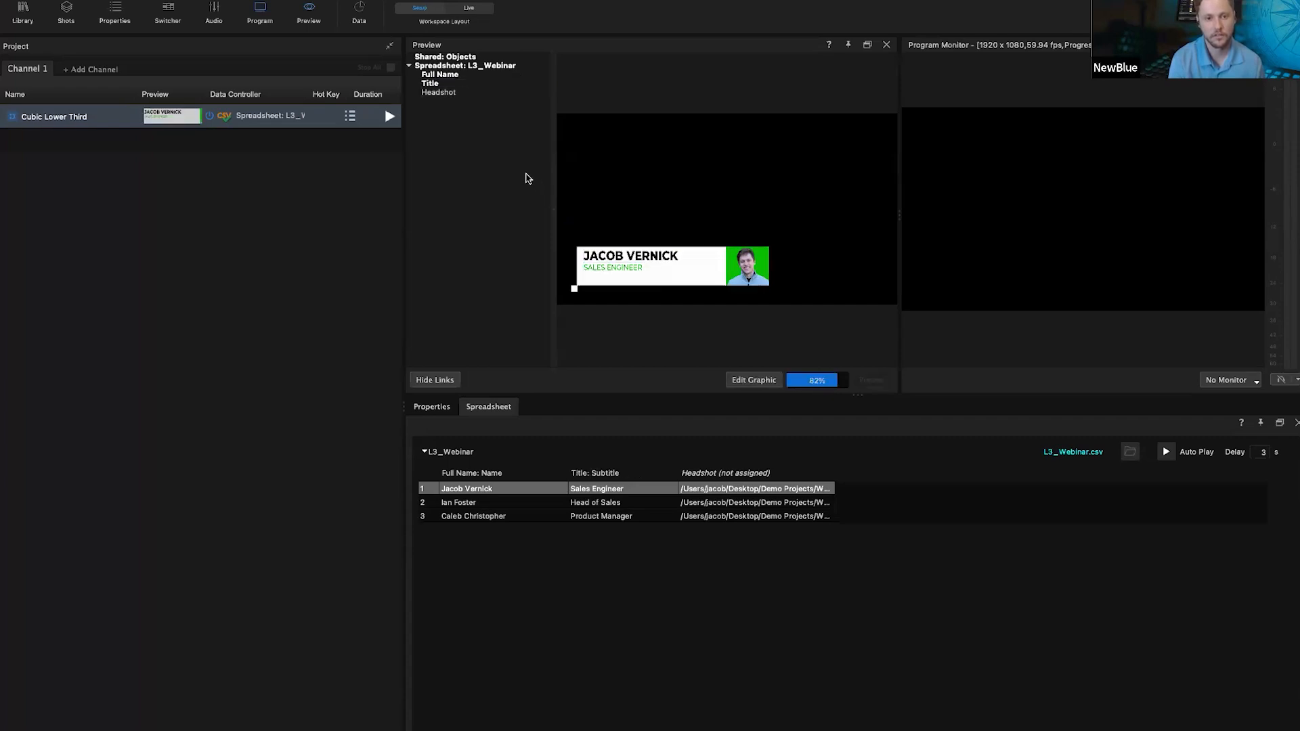
pyautogui.moveTo(438, 92); pyautogui.dragTo(750, 277)
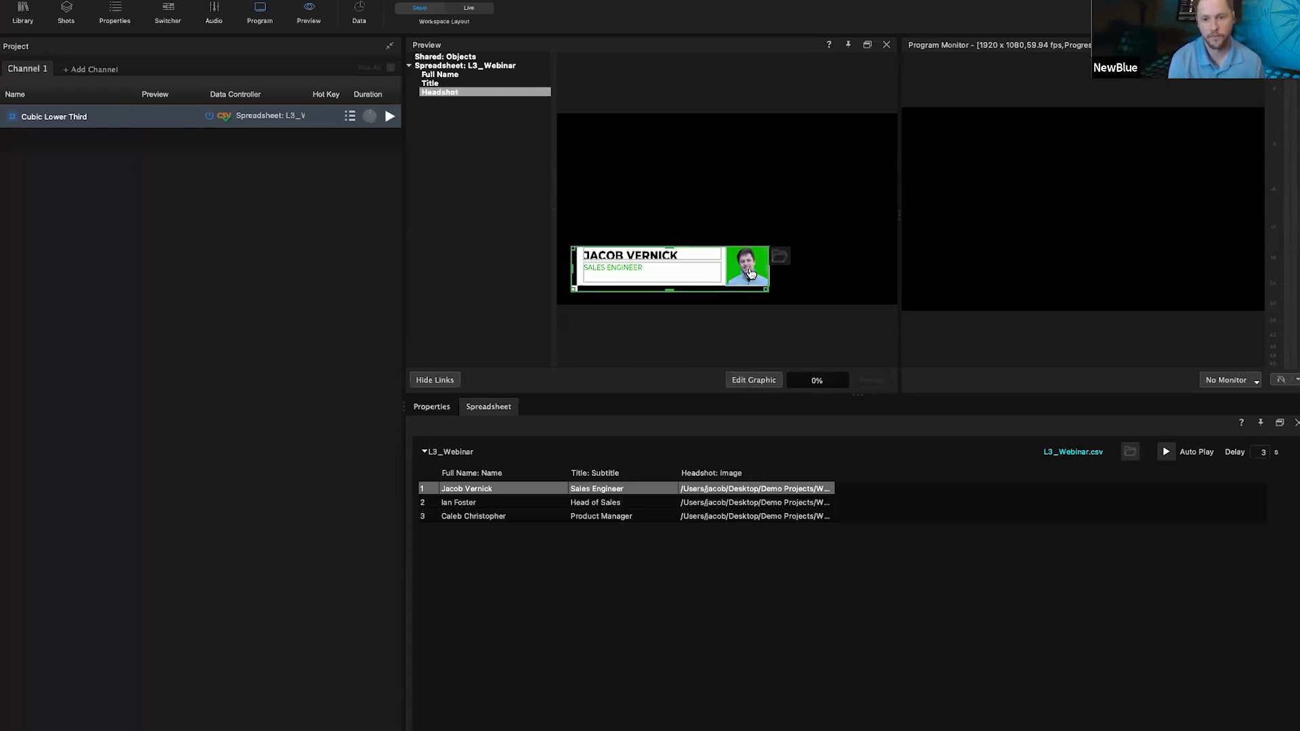
pyautogui.click(389, 116)
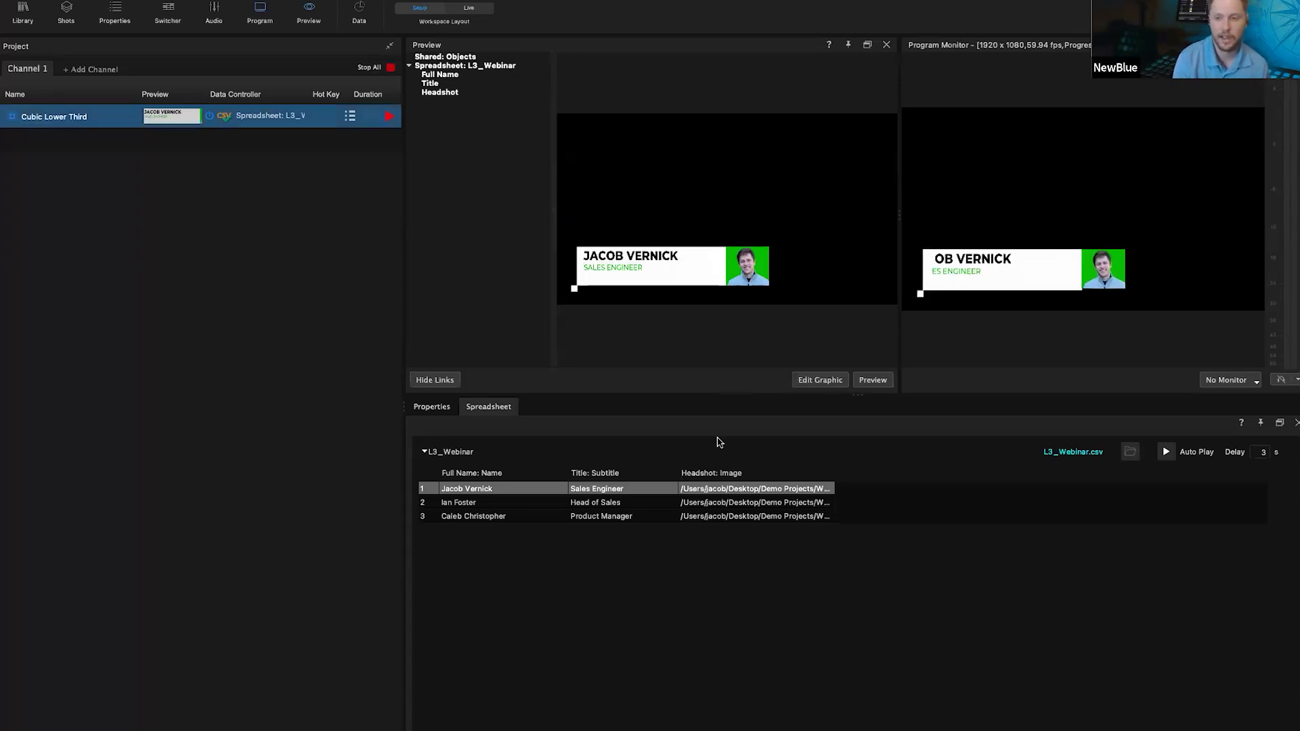
# Step: Show rows 2 and 3 on the live lower third, take it off air, then reselect row 1
pyautogui.click(458, 504)
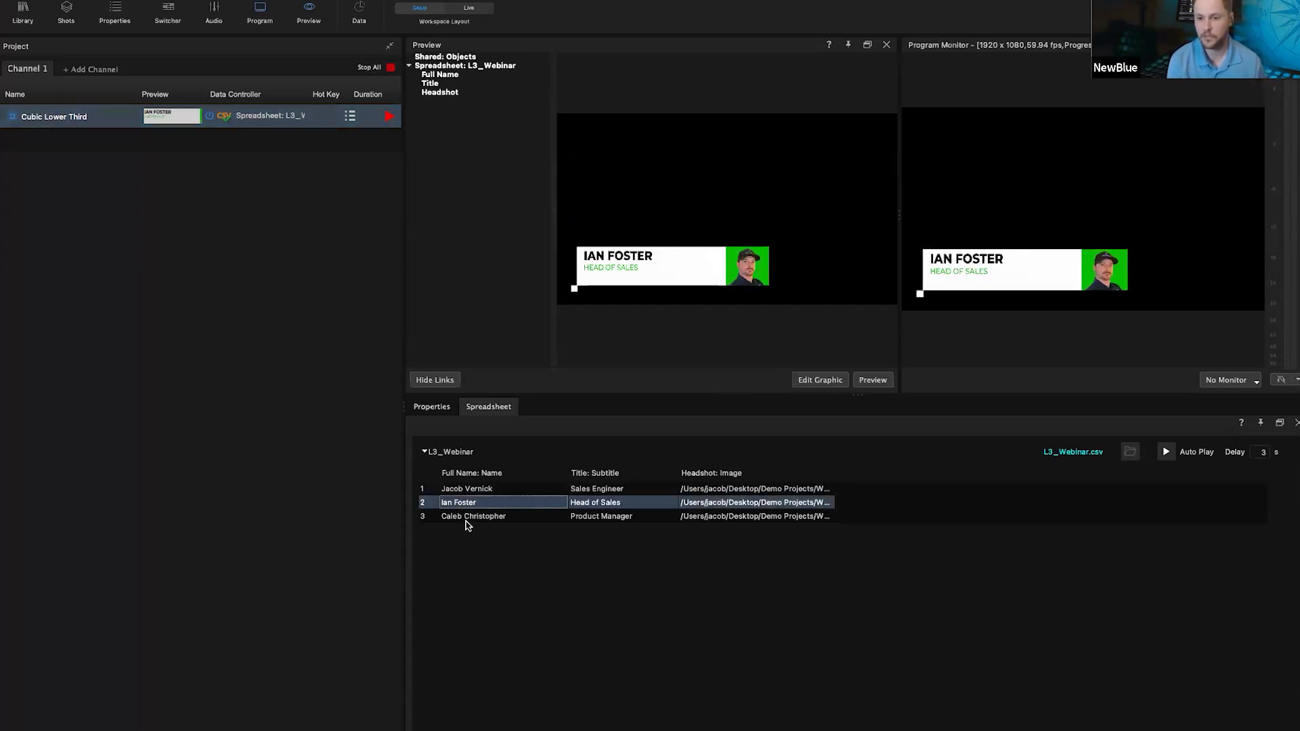
pyautogui.click(474, 519)
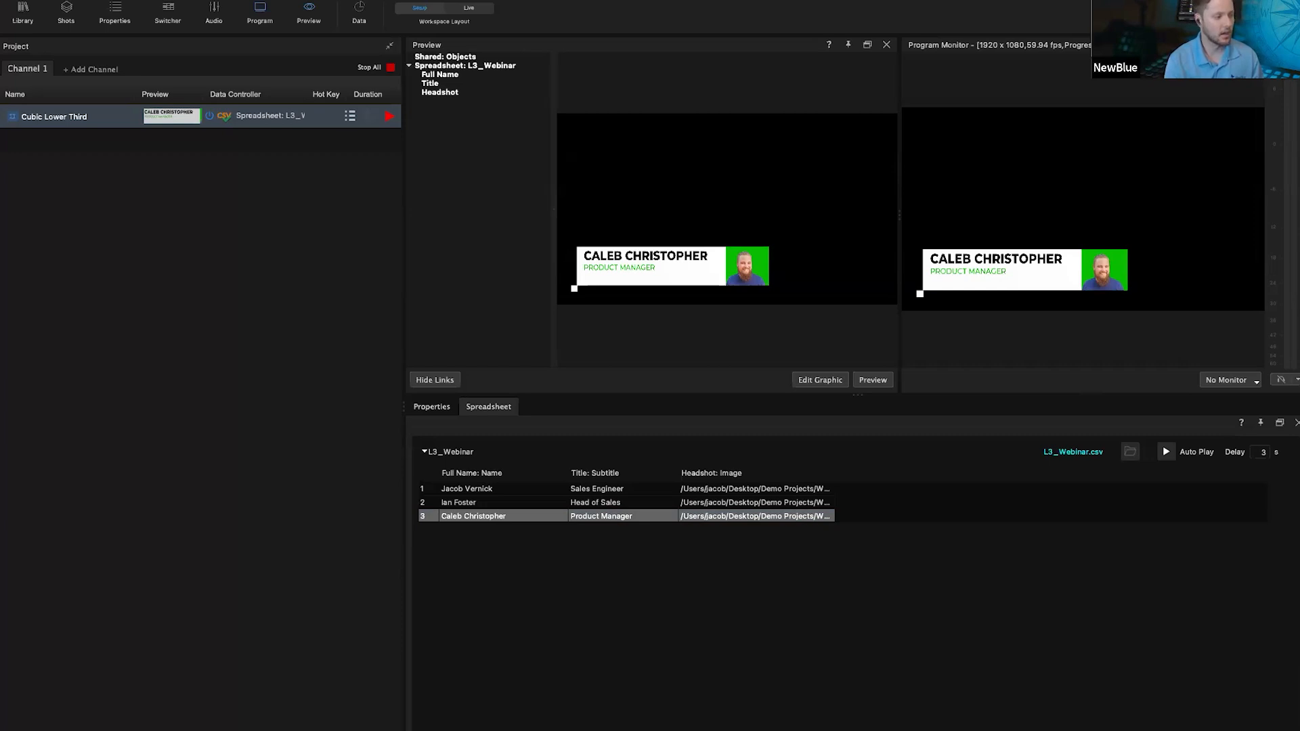
pyautogui.click(341, 467)
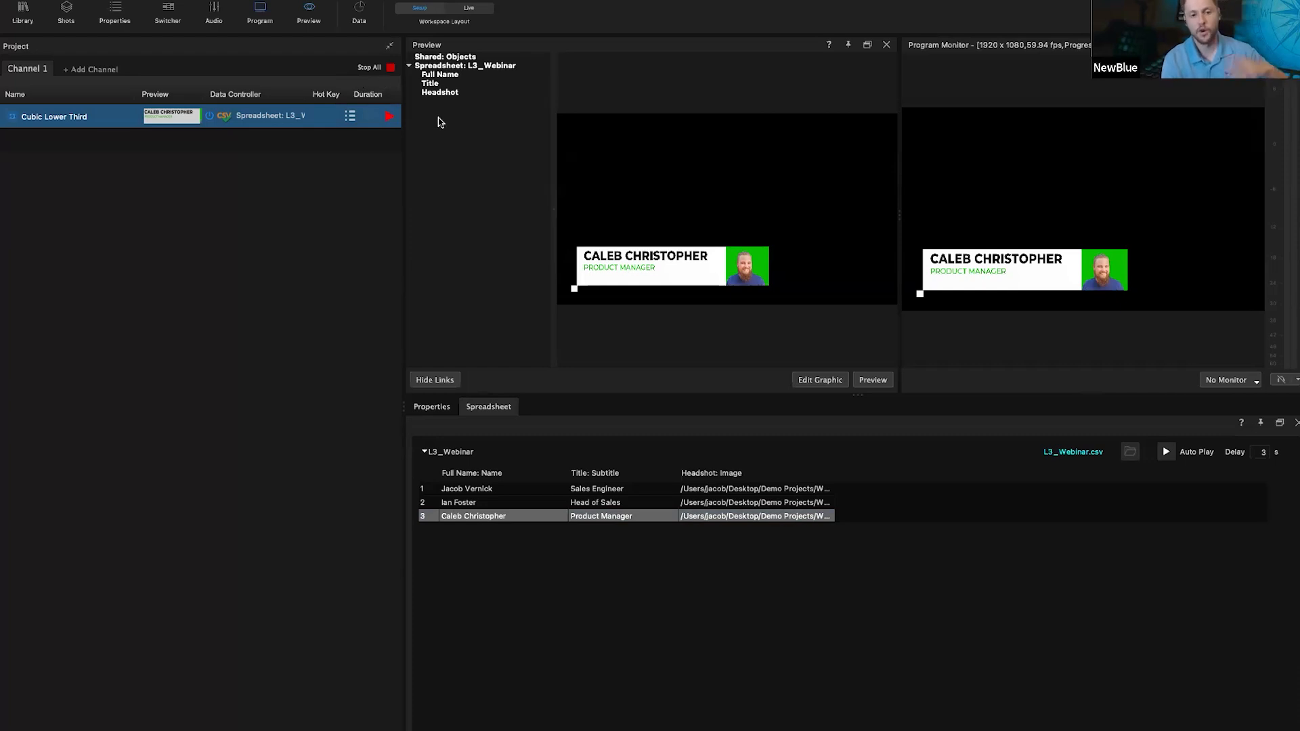
pyautogui.click(388, 118)
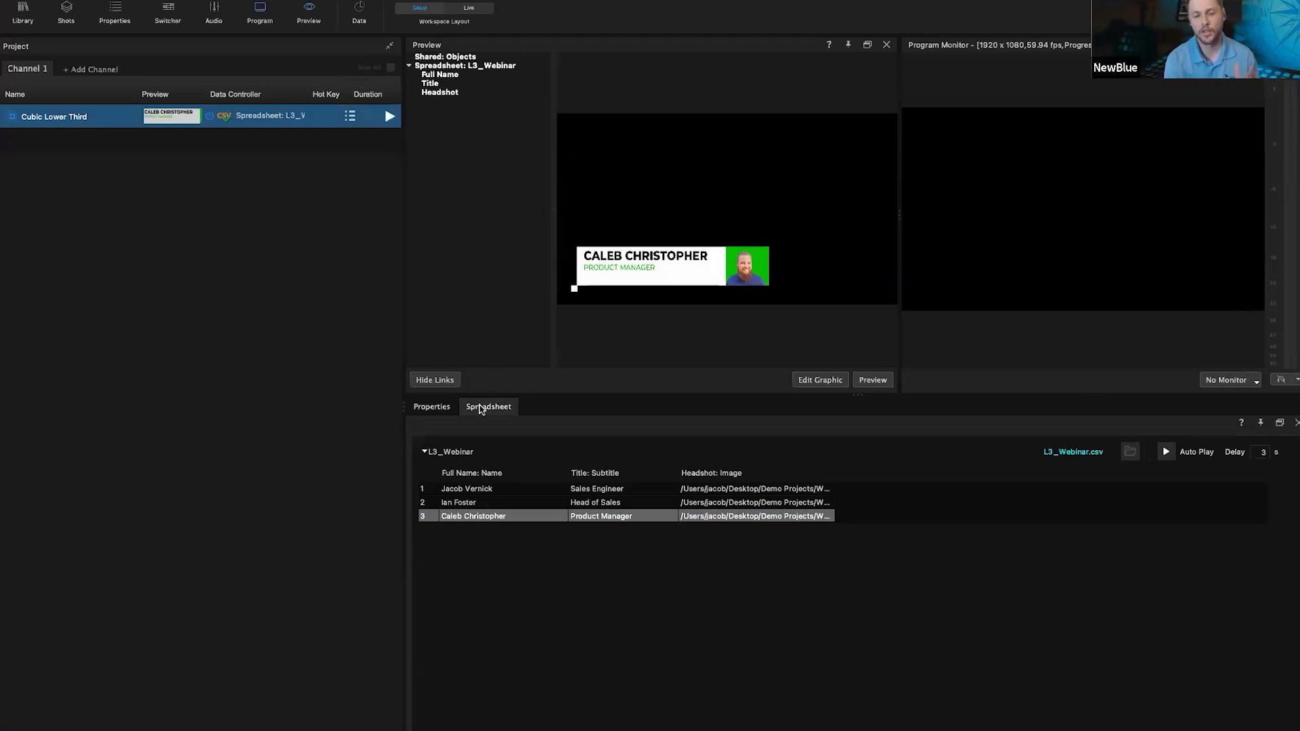
pyautogui.click(487, 486)
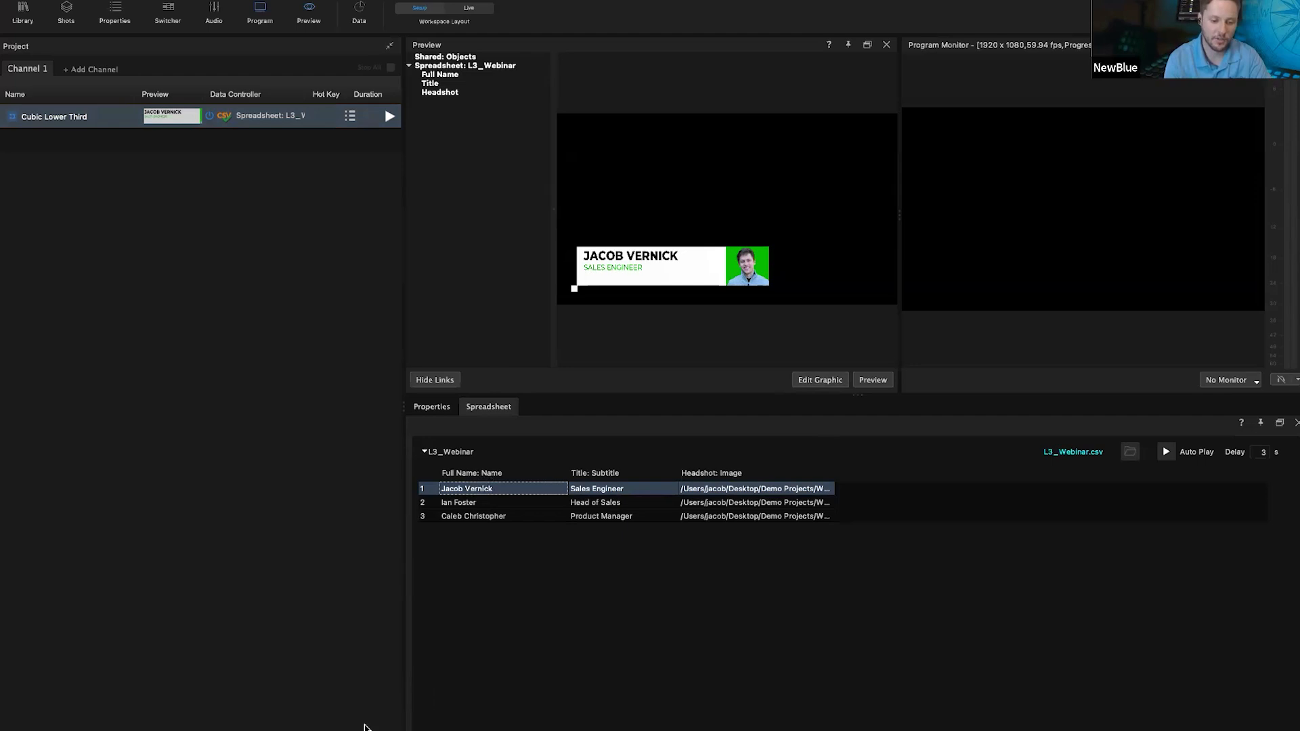
pyautogui.press('super+Tab')
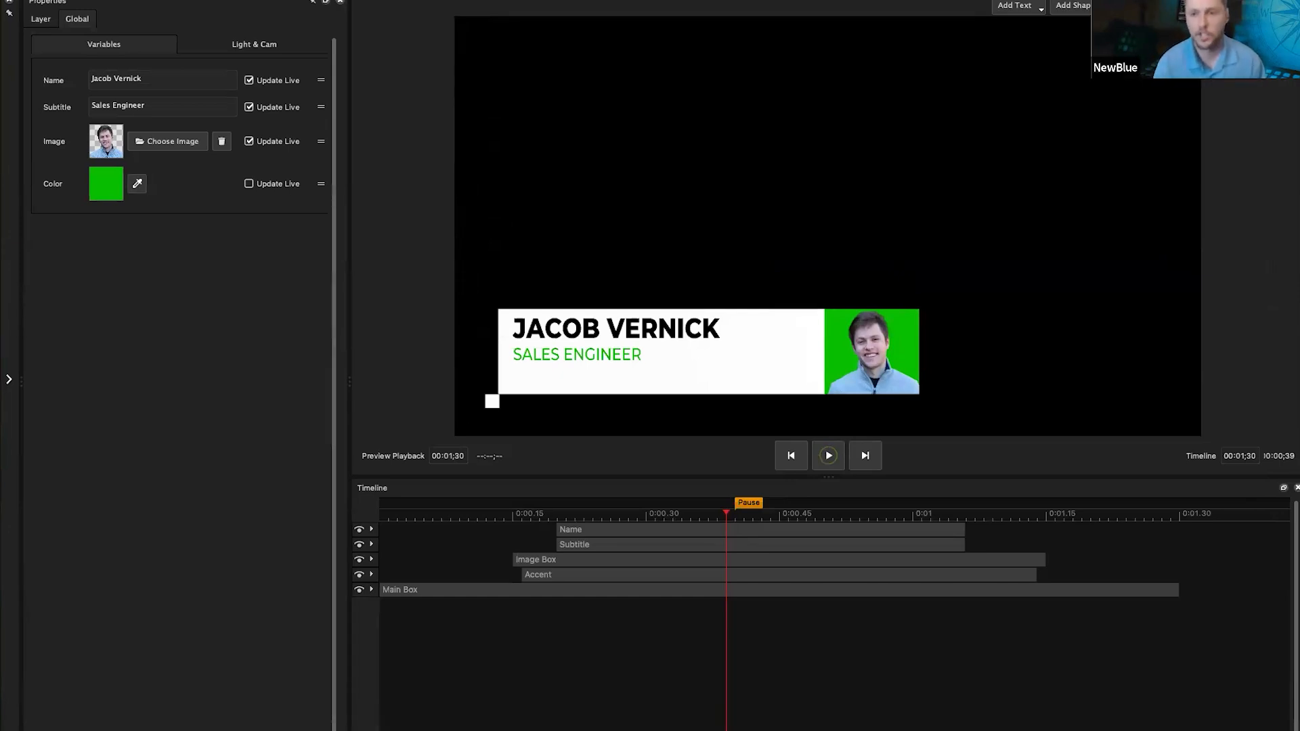
# Step: Browse the Add Text and Add Shape dropdowns, then select the Name text layer
pyautogui.click(1008, 8)
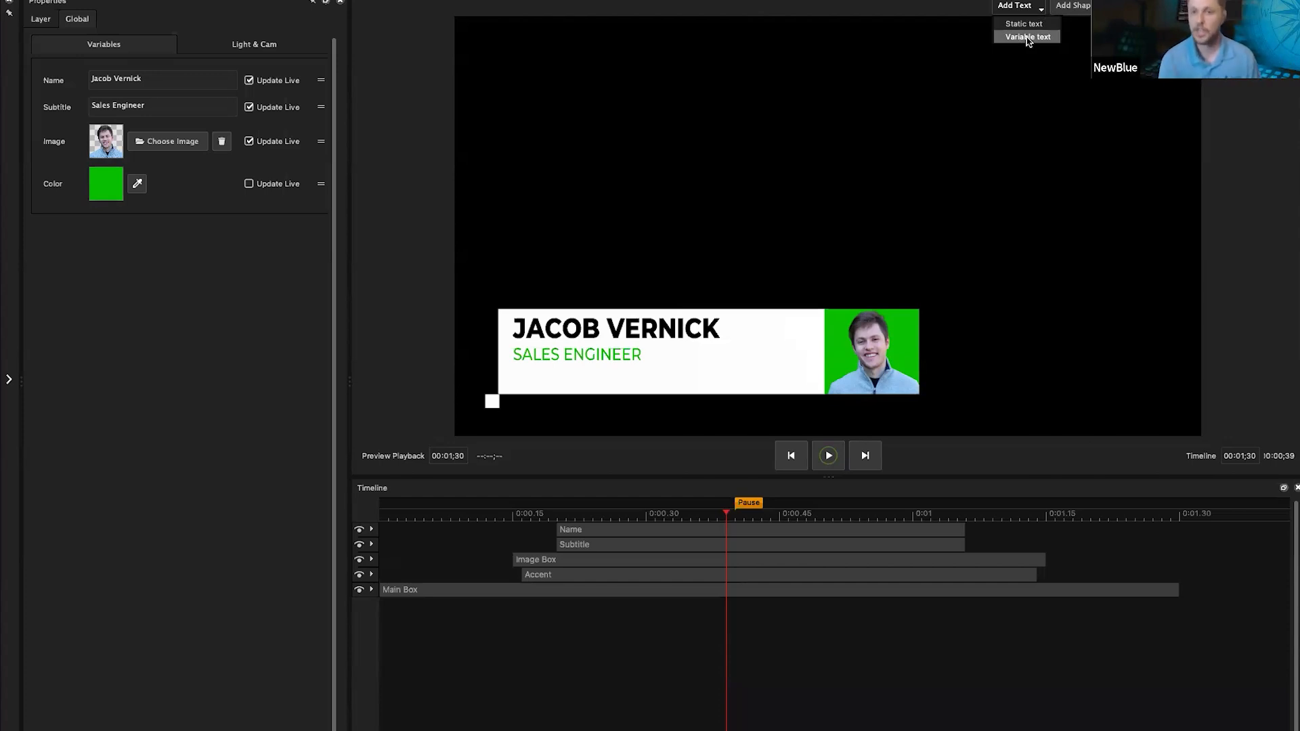
pyautogui.click(1072, 6)
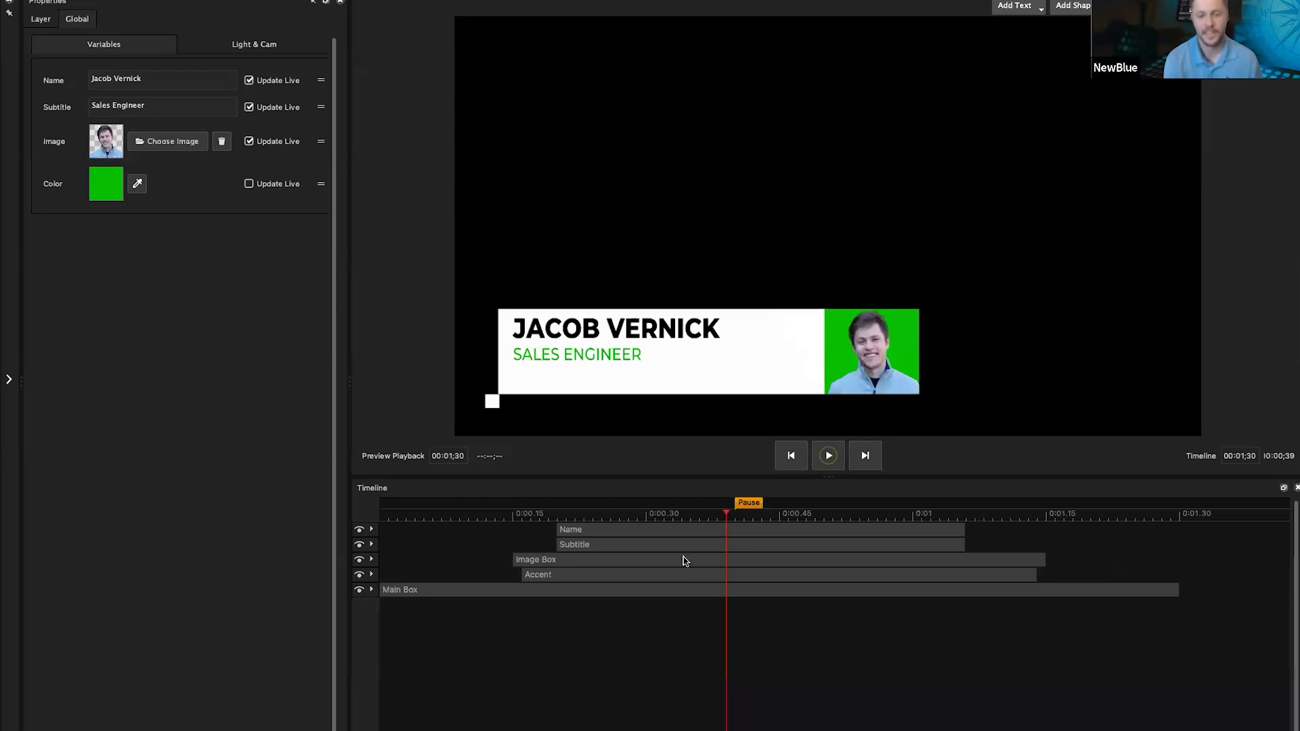
pyautogui.click(607, 531)
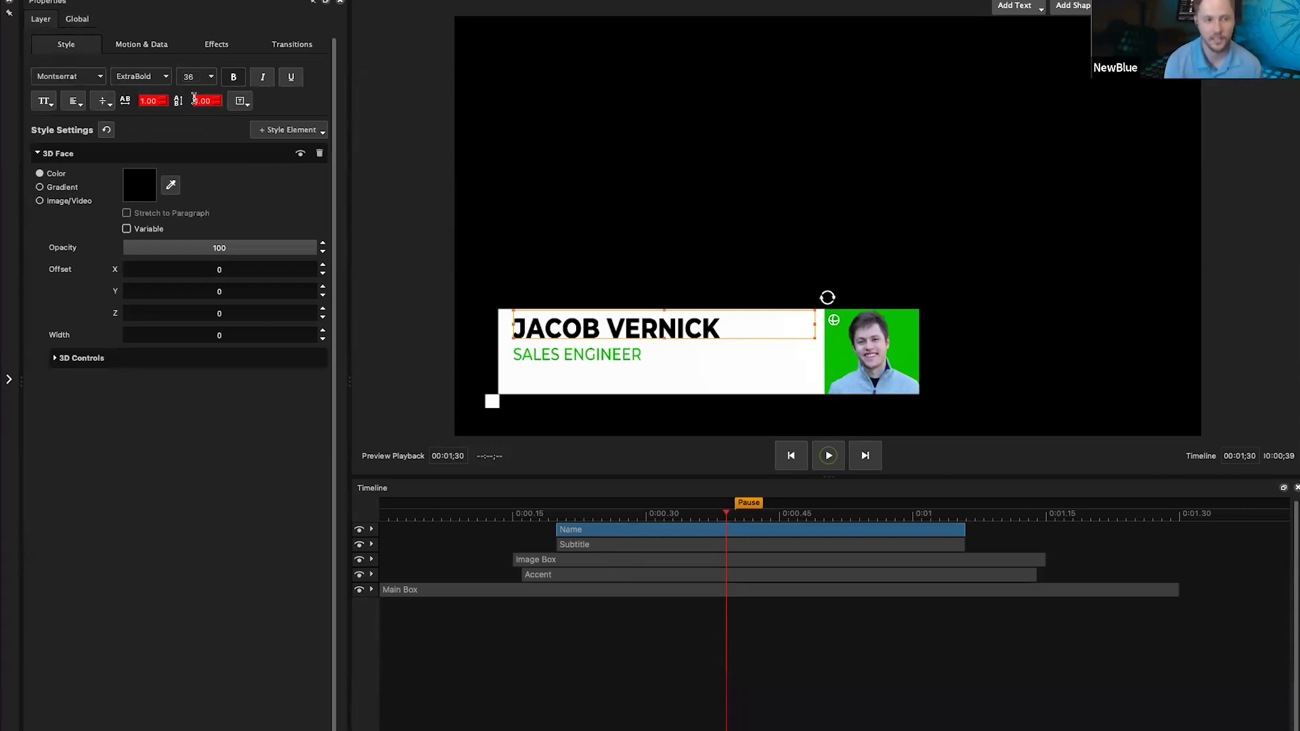
# Step: Try Fit Box to Text on the name, testing it with extra characters appended
pyautogui.click(242, 103)
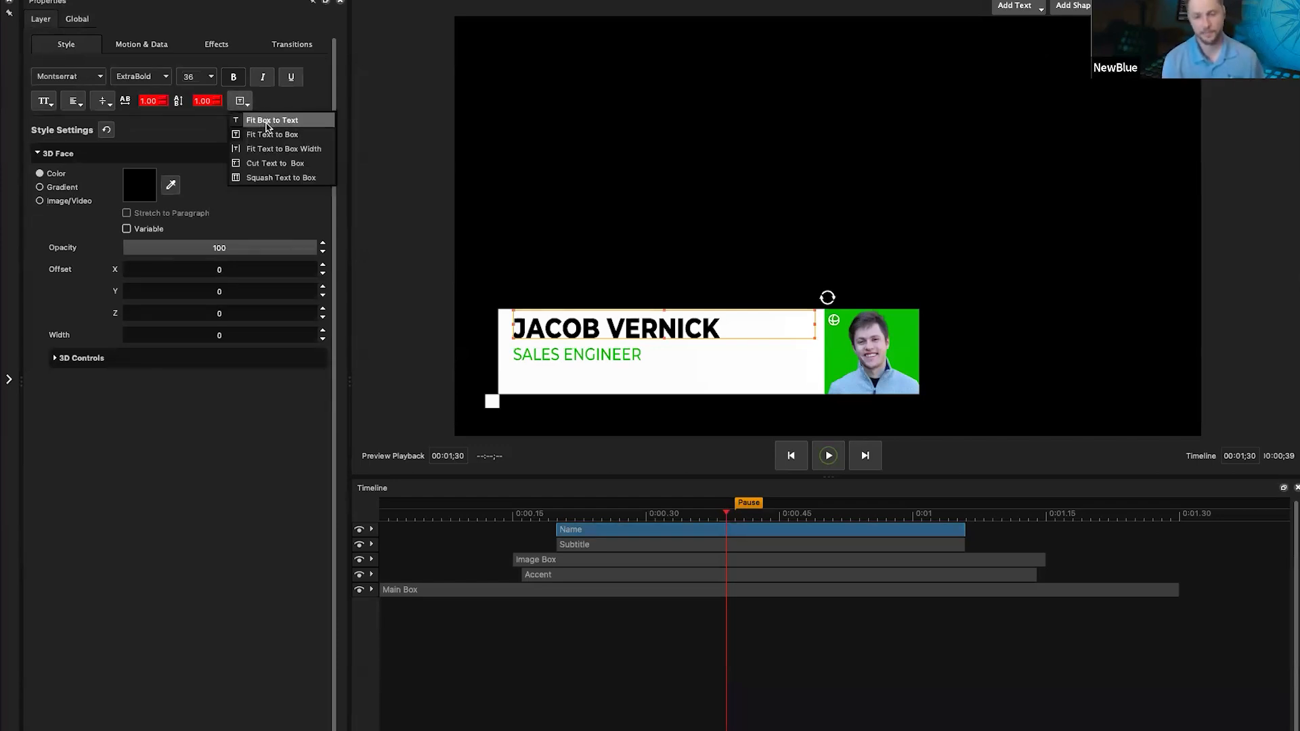
pyautogui.click(267, 127)
pyautogui.doubleClick(663, 324)
pyautogui.click(662, 324)
pyautogui.press('Right')
pyautogui.press('Right')
pyautogui.press('Right')
pyautogui.press('Right')
pyautogui.write('DA')
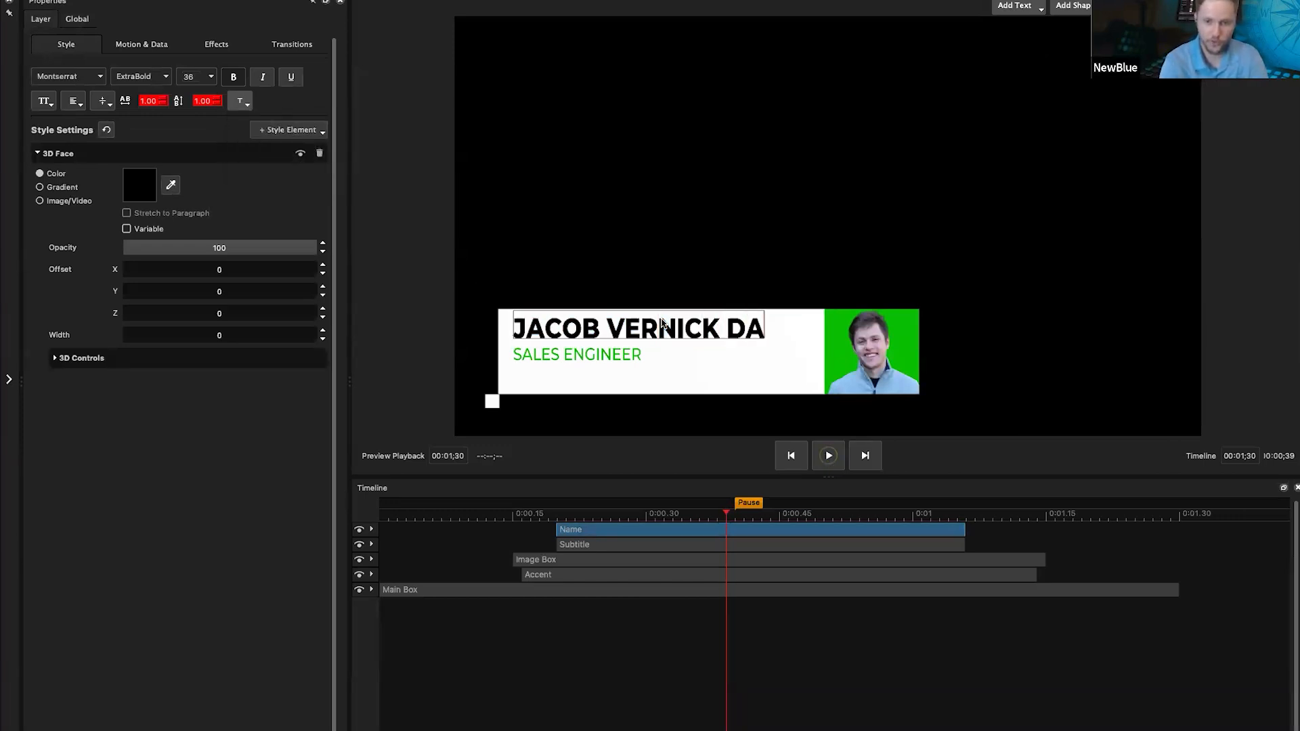
pyautogui.write('SFD;LSDFJ;SDKFJ')
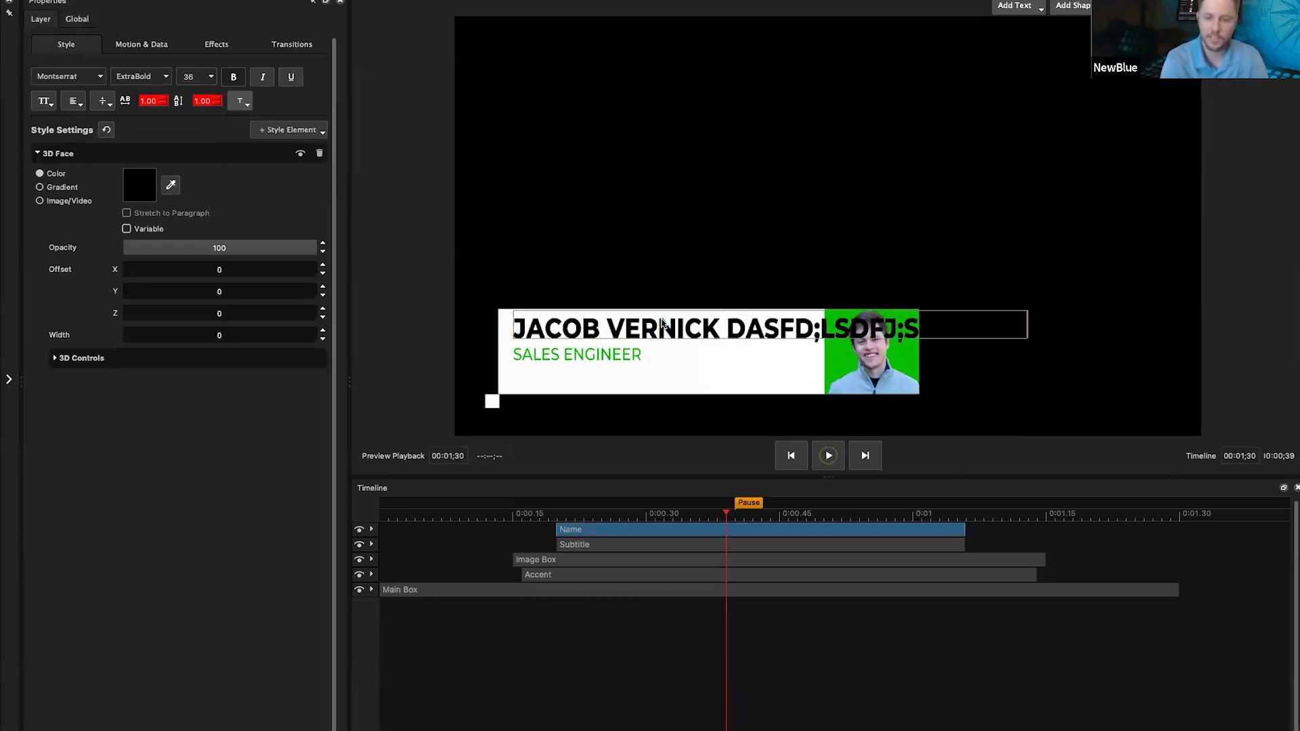
pyautogui.press('BackSpace')
pyautogui.press('BackSpace')
pyautogui.press('BackSpace')
pyautogui.press('BackSpace')
pyautogui.press('BackSpace')
pyautogui.press('BackSpace')
pyautogui.press('BackSpace')
pyautogui.press('BackSpace')
pyautogui.press('BackSpace')
pyautogui.press('BackSpace')
pyautogui.press('BackSpace')
pyautogui.press('BackSpace')
pyautogui.press('BackSpace')
pyautogui.press('BackSpace')
pyautogui.press('BackSpace')
pyautogui.press('BackSpace')
pyautogui.press('BackSpace')
pyautogui.press('BackSpace')
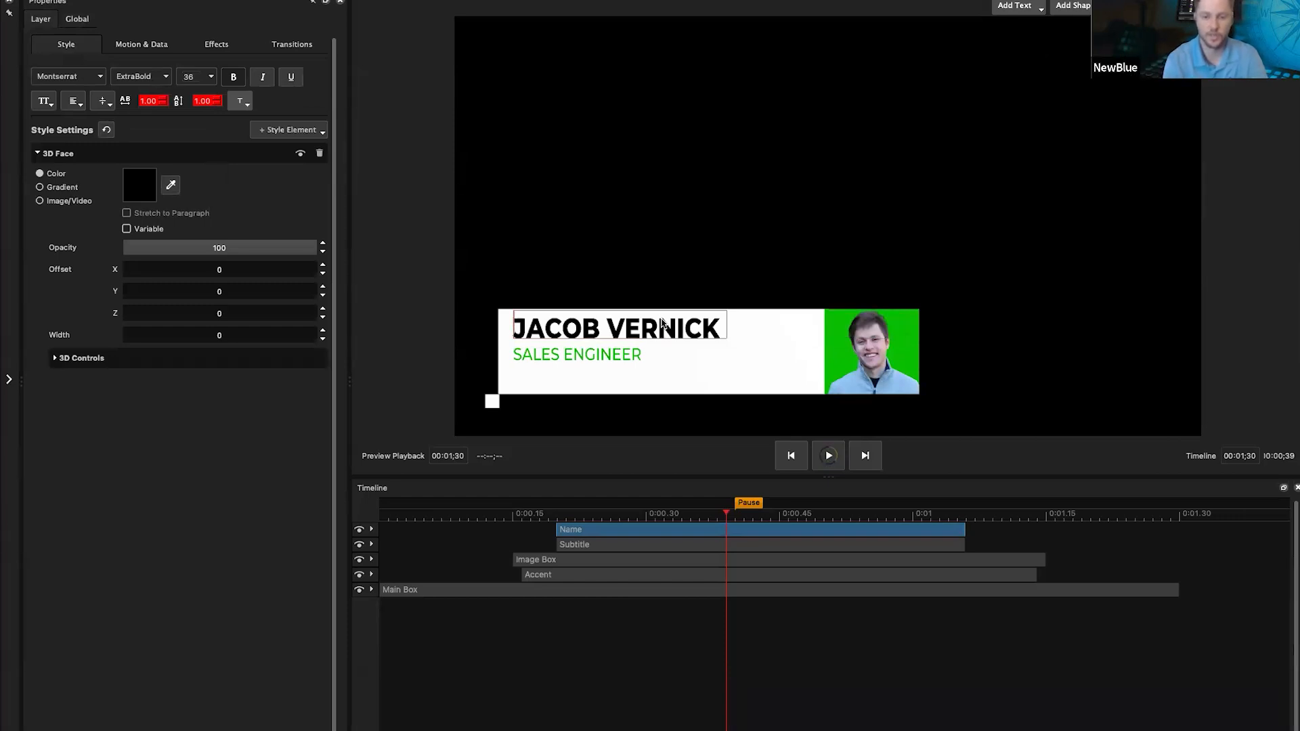
# Step: Set the name to Fit Text to Box, verify with test characters, and keep that setting
pyautogui.click(241, 102)
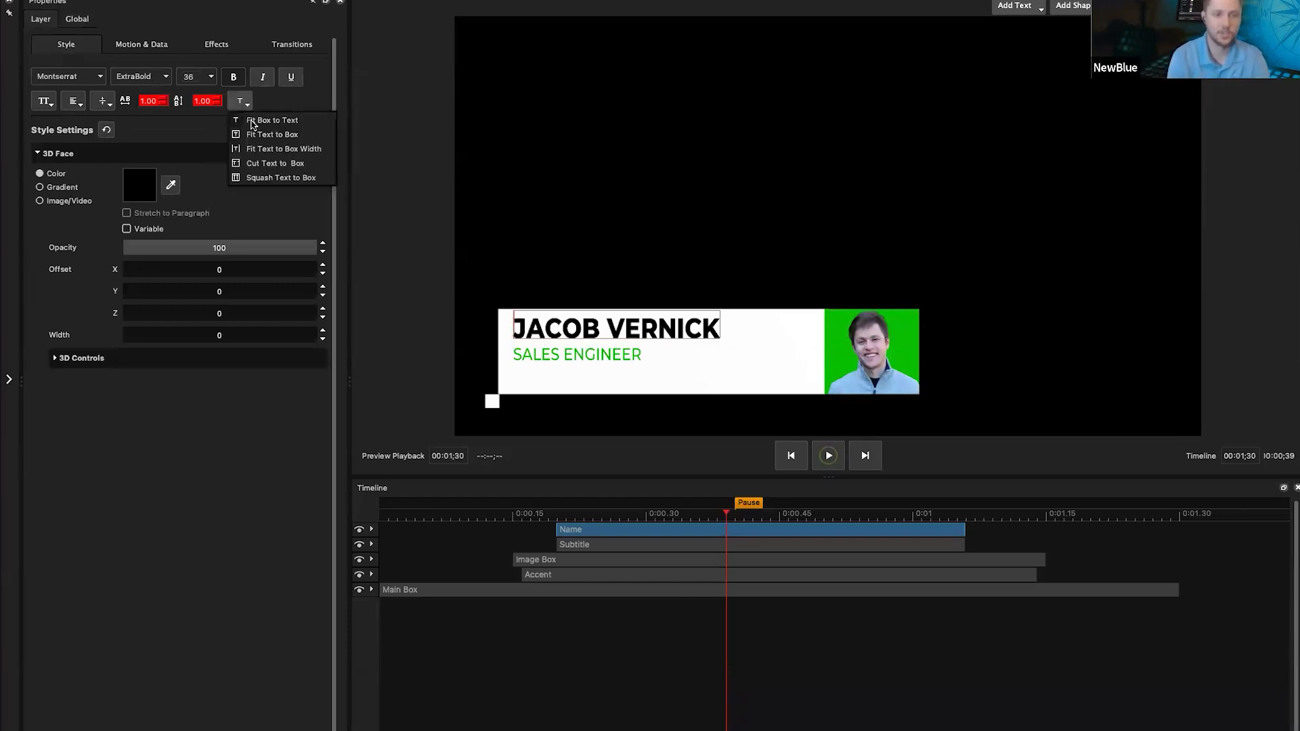
pyautogui.click(278, 138)
pyautogui.doubleClick(688, 327)
pyautogui.click(695, 327)
pyautogui.press('Right')
pyautogui.write('DSAFJKL')
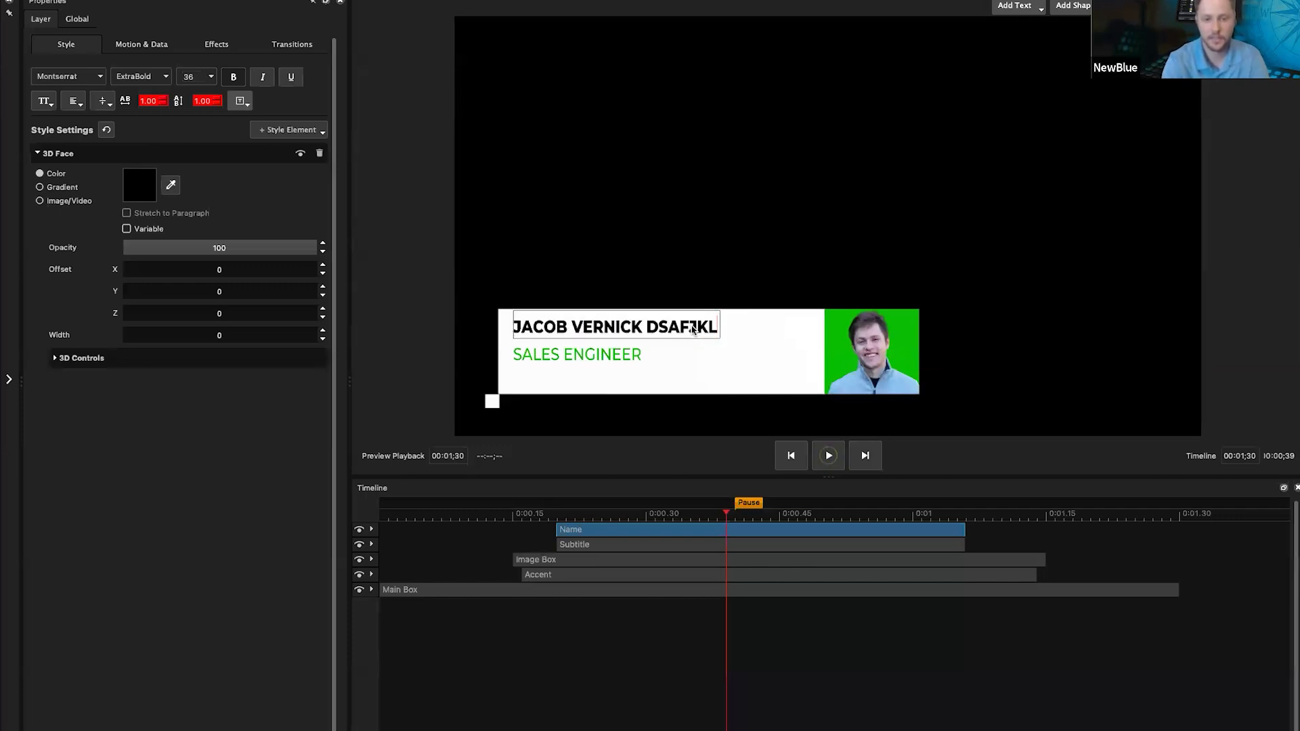
pyautogui.write('DS;JFADS;')
pyautogui.press('BackSpace')
pyautogui.press('BackSpace')
pyautogui.press('BackSpace')
pyautogui.press('BackSpace')
pyautogui.press('BackSpace')
pyautogui.press('BackSpace')
pyautogui.press('BackSpace')
pyautogui.press('BackSpace')
pyautogui.press('BackSpace')
pyautogui.press('BackSpace')
pyautogui.press('BackSpace')
pyautogui.press('BackSpace')
pyautogui.press('BackSpace')
pyautogui.press('BackSpace')
pyautogui.press('BackSpace')
pyautogui.press('BackSpace')
pyautogui.press('BackSpace')
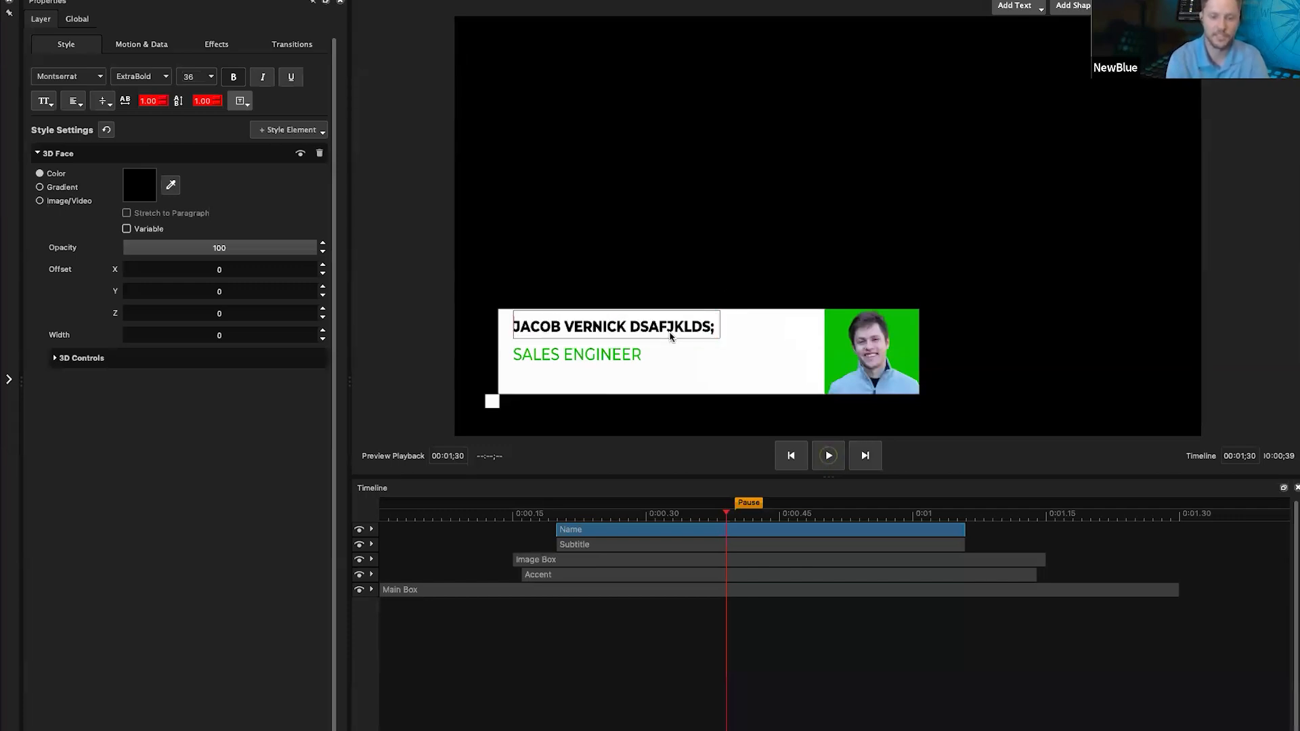
pyautogui.press('Escape')
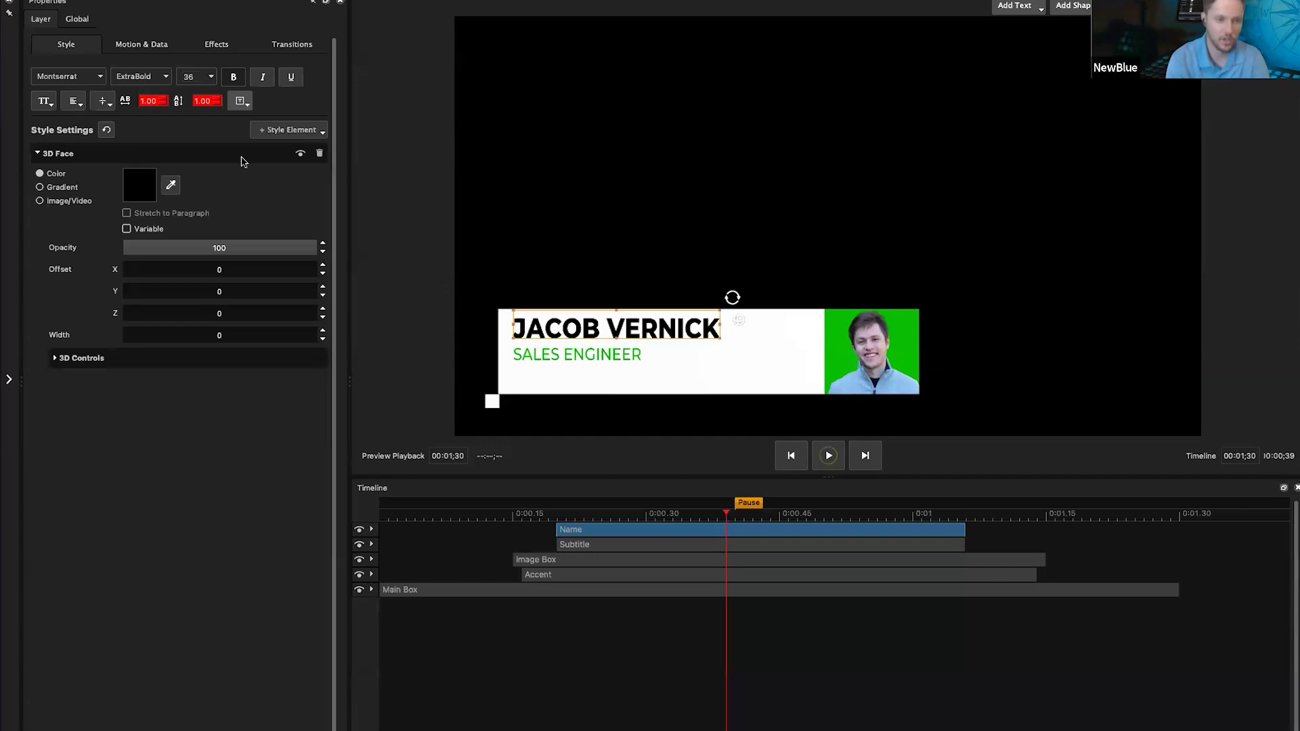
pyautogui.click(241, 100)
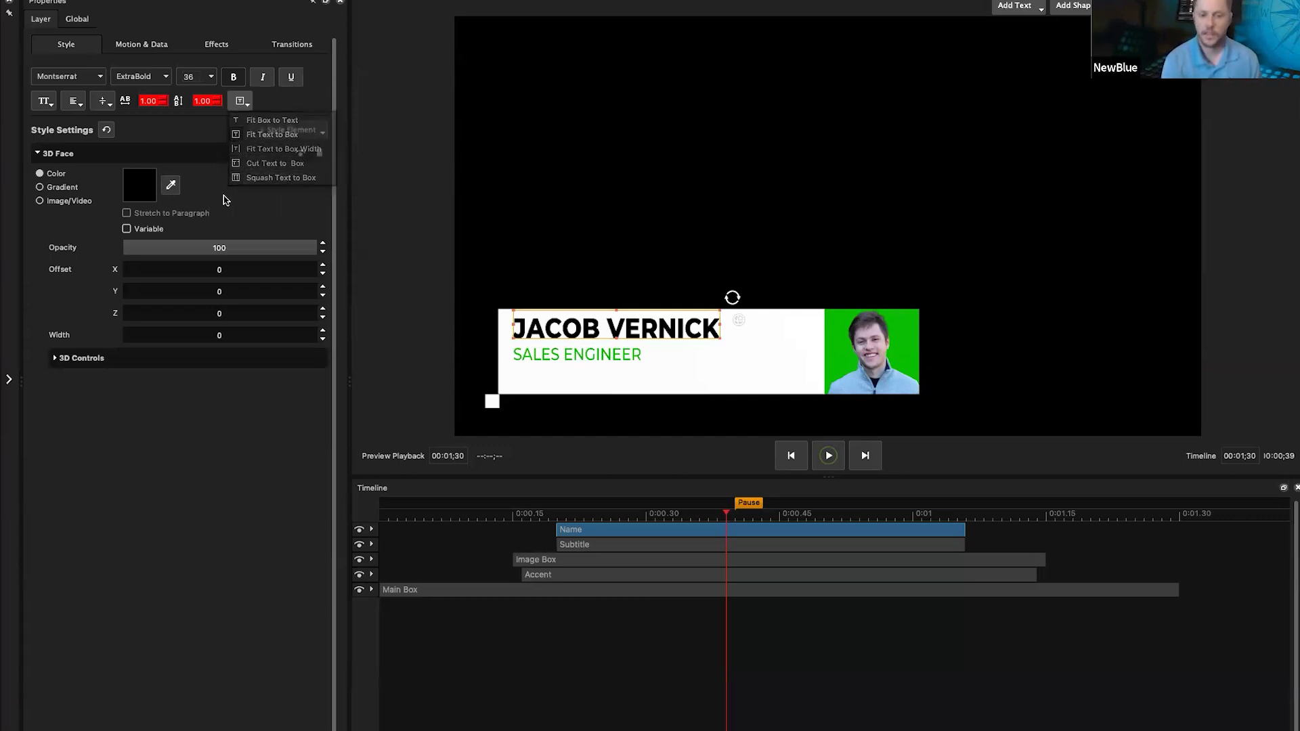
pyautogui.click(274, 133)
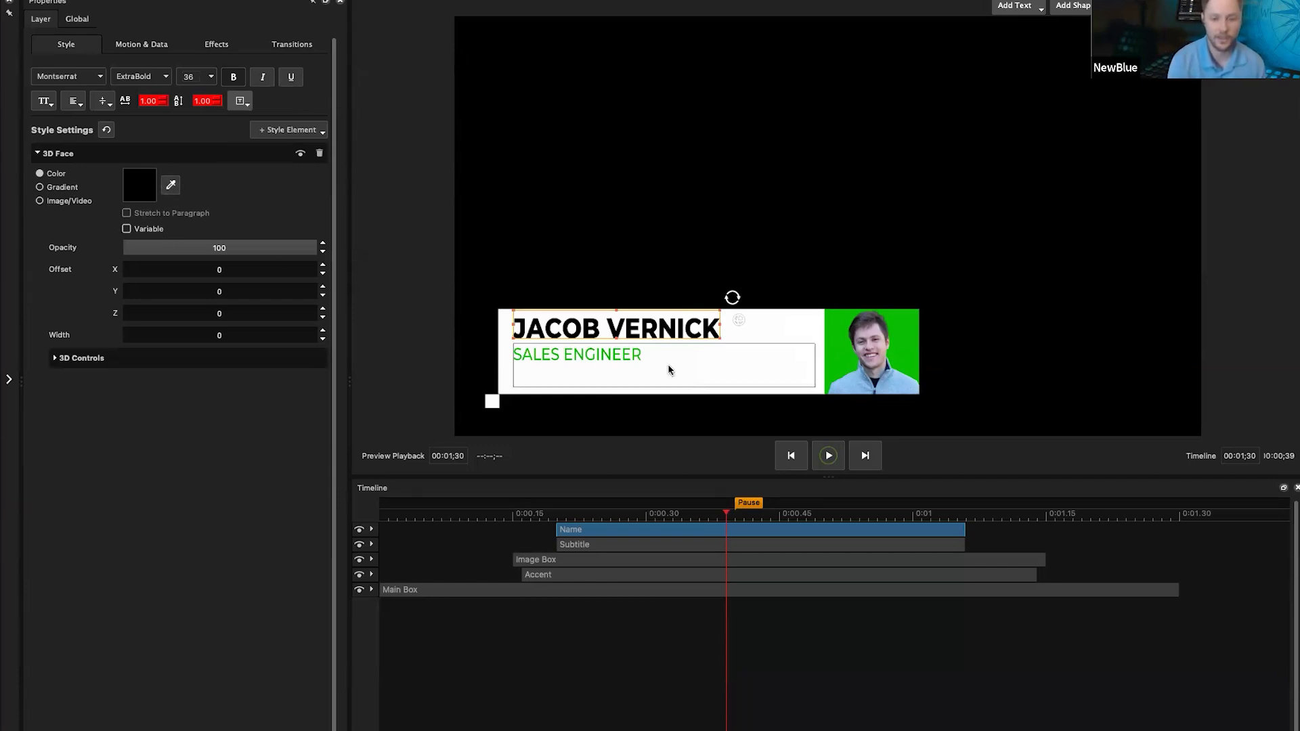
# Step: Reselect the name layer, toggle its colour Variable checkbox on and off, and view Motion & Data settings
pyautogui.click(607, 361)
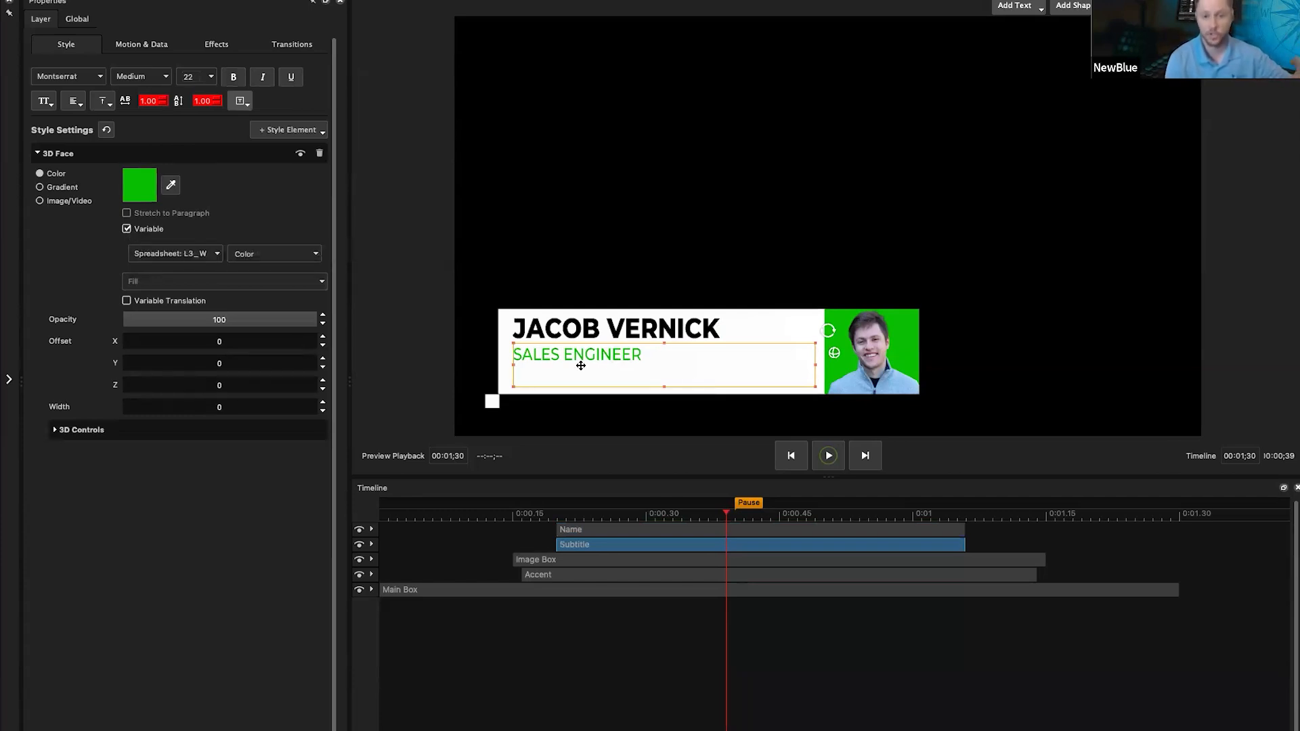
pyautogui.click(630, 328)
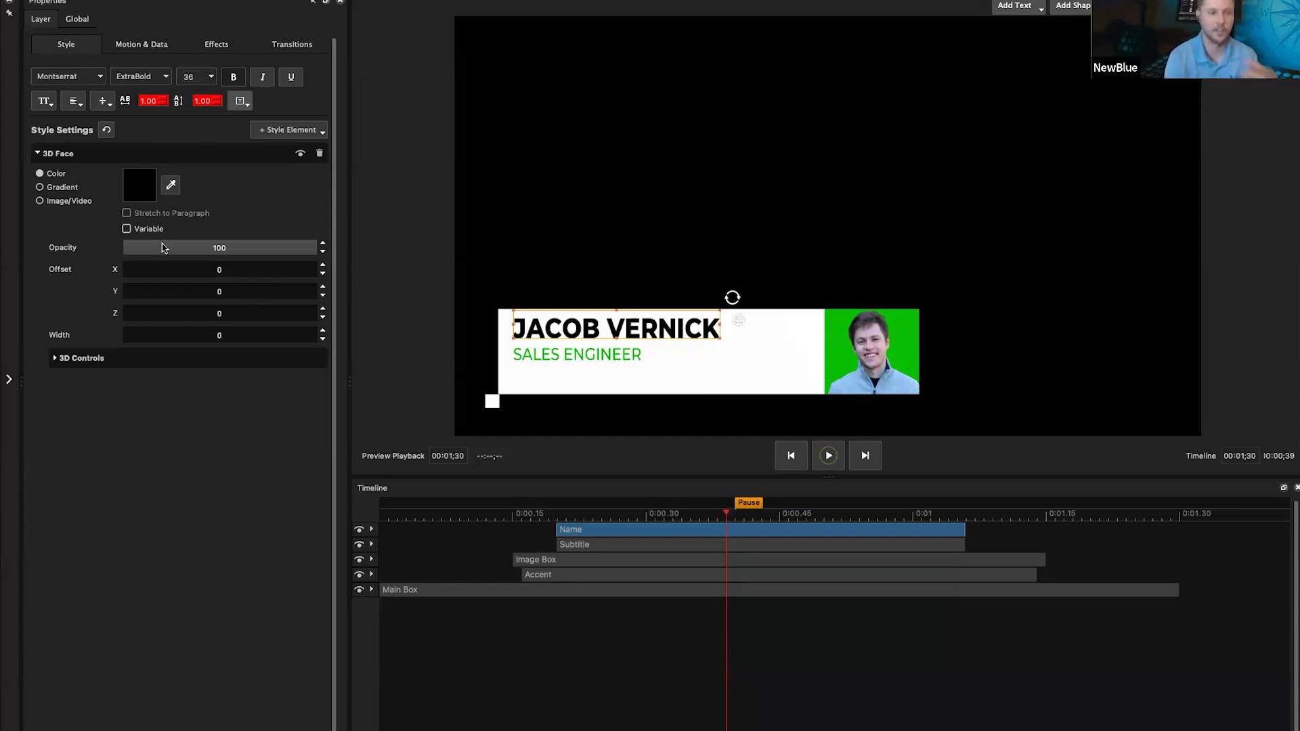
pyautogui.click(140, 230)
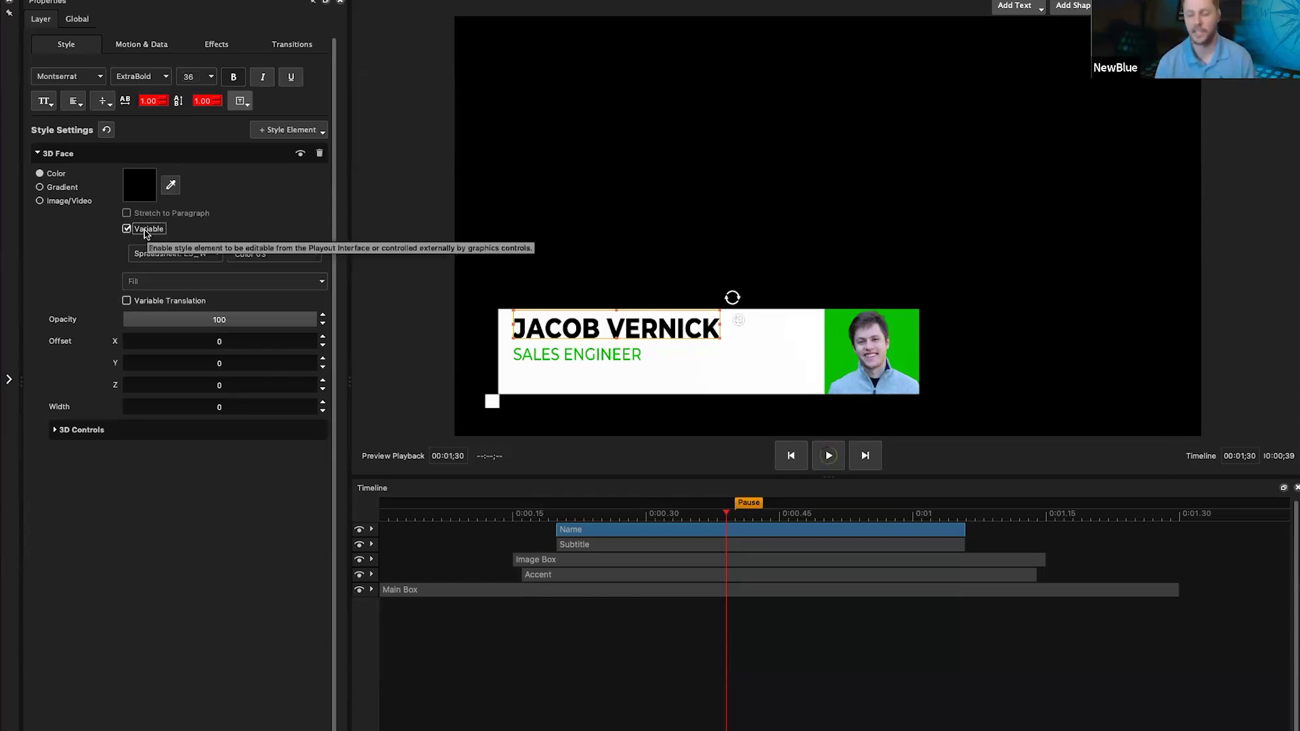
pyautogui.click(144, 230)
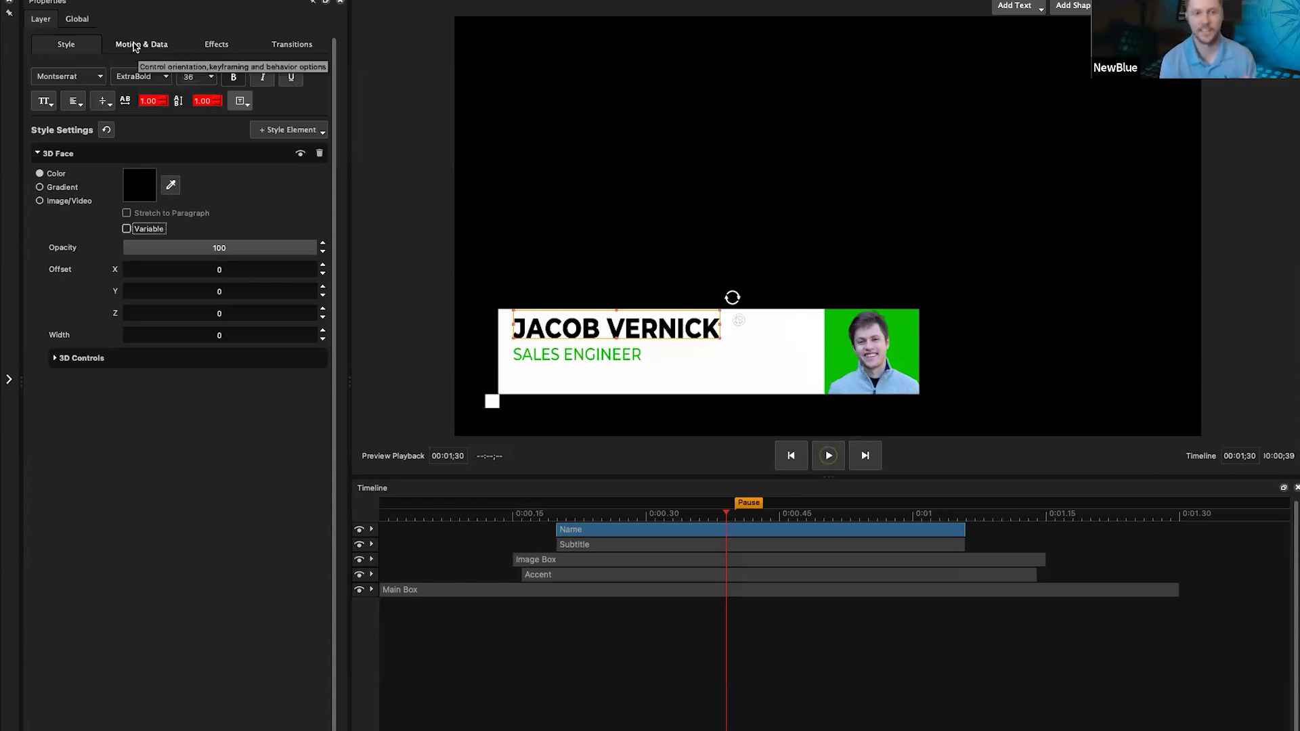
pyautogui.click(135, 46)
pyautogui.scroll(-1, 246, 554)
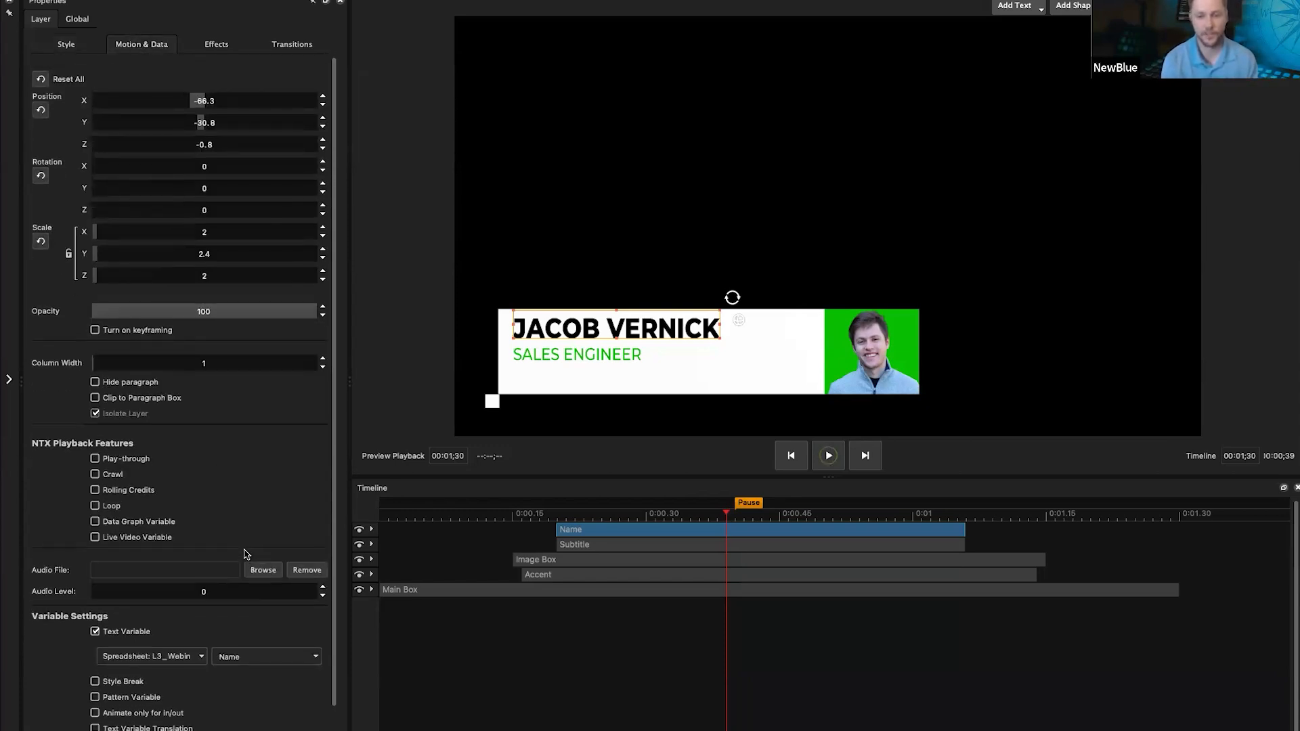
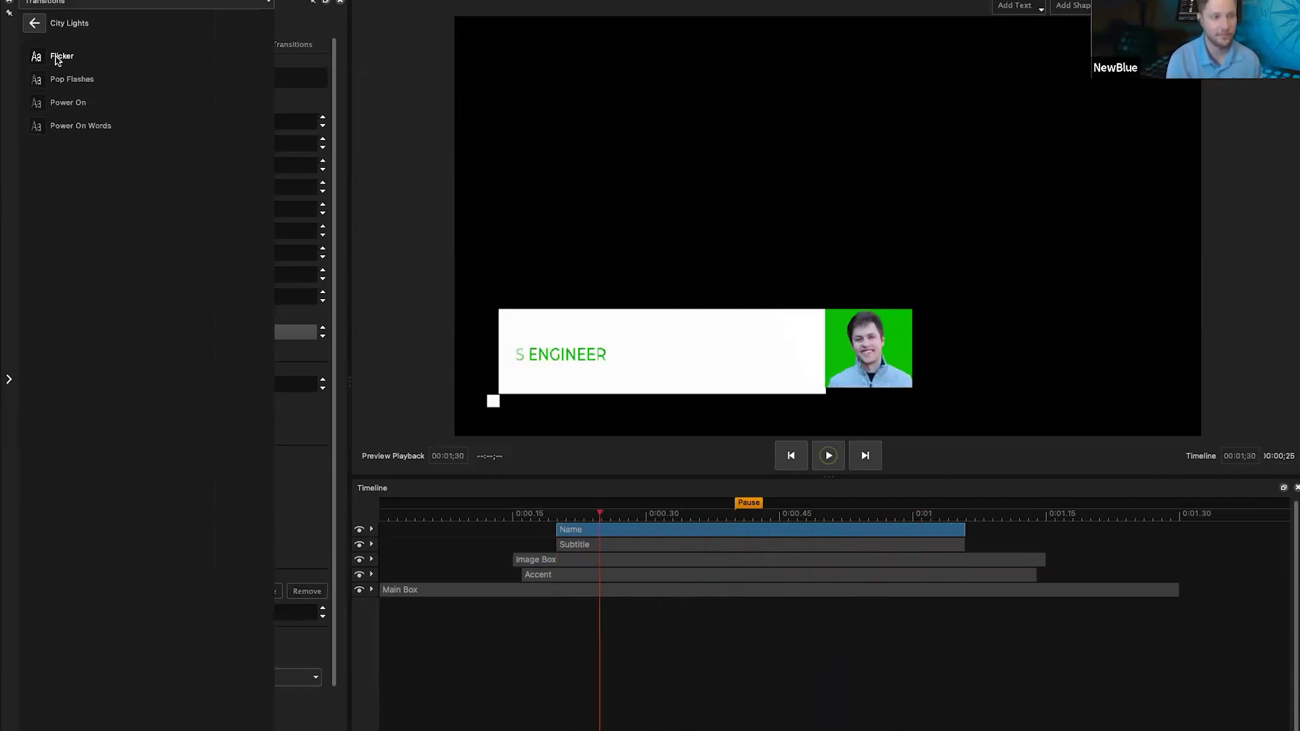
# Step: Apply the City Lights Flicker transition to the Name clip, check the Slide Out transitions, and preview the animation
pyautogui.moveTo(57, 61); pyautogui.dragTo(576, 531)
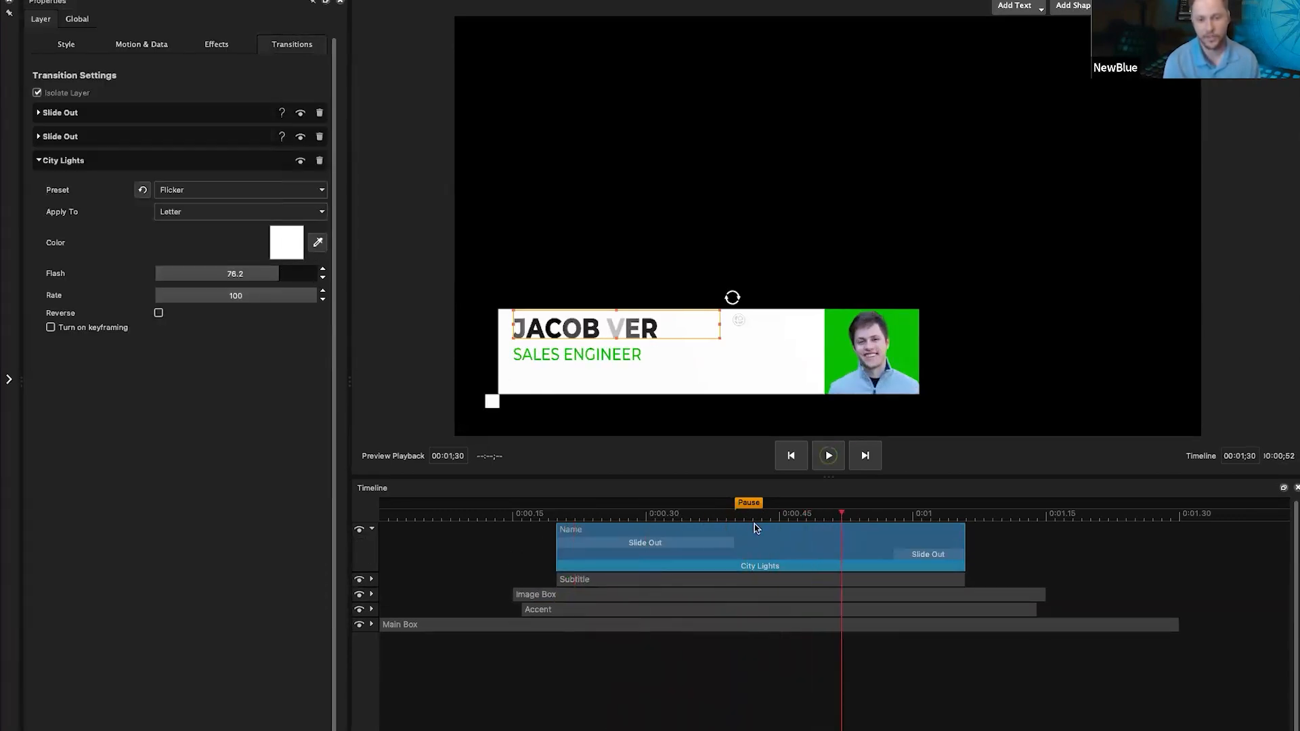
pyautogui.click(710, 548)
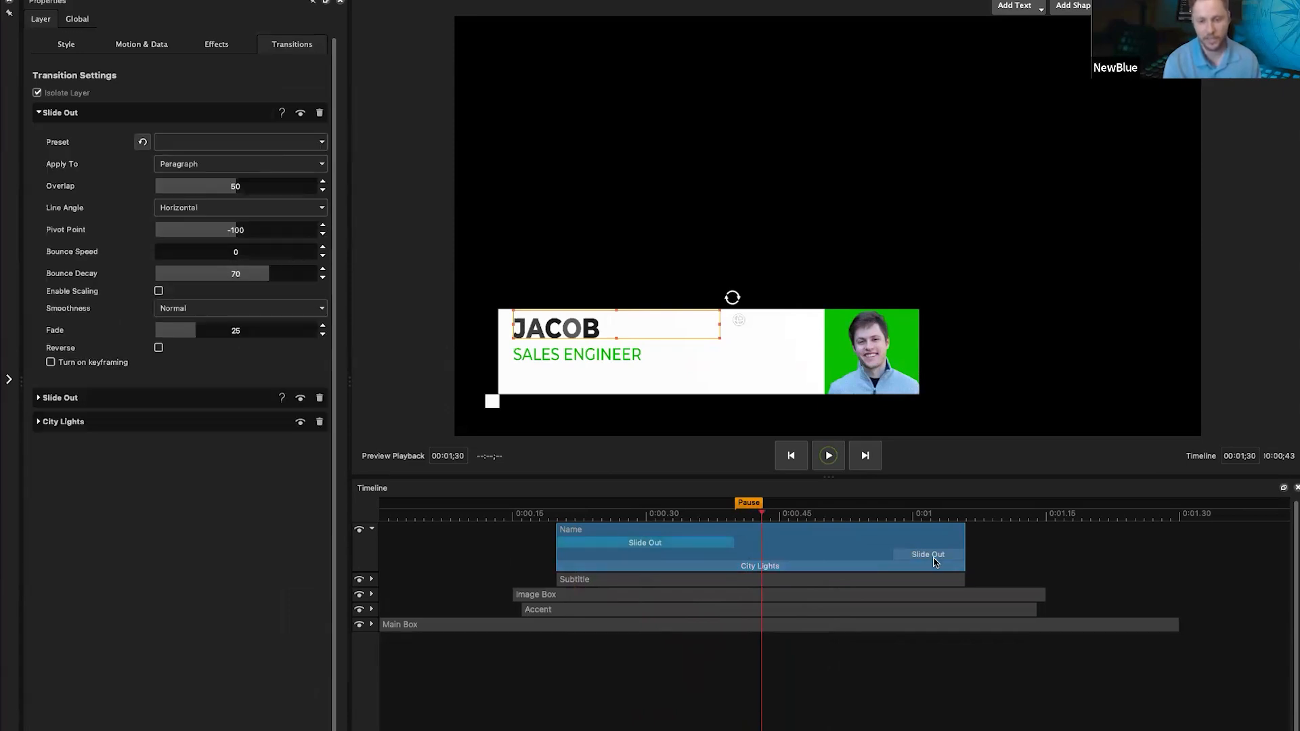
pyautogui.click(929, 556)
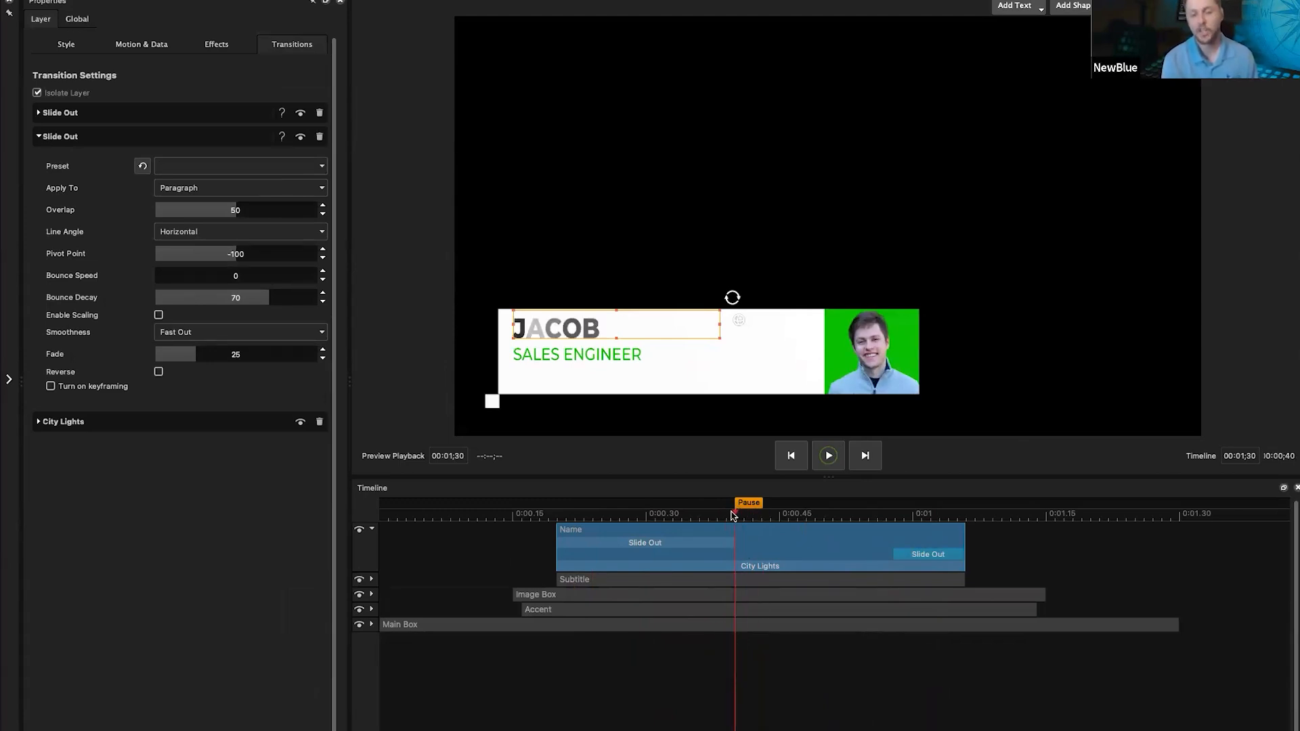
pyautogui.moveTo(611, 518); pyautogui.dragTo(796, 542)
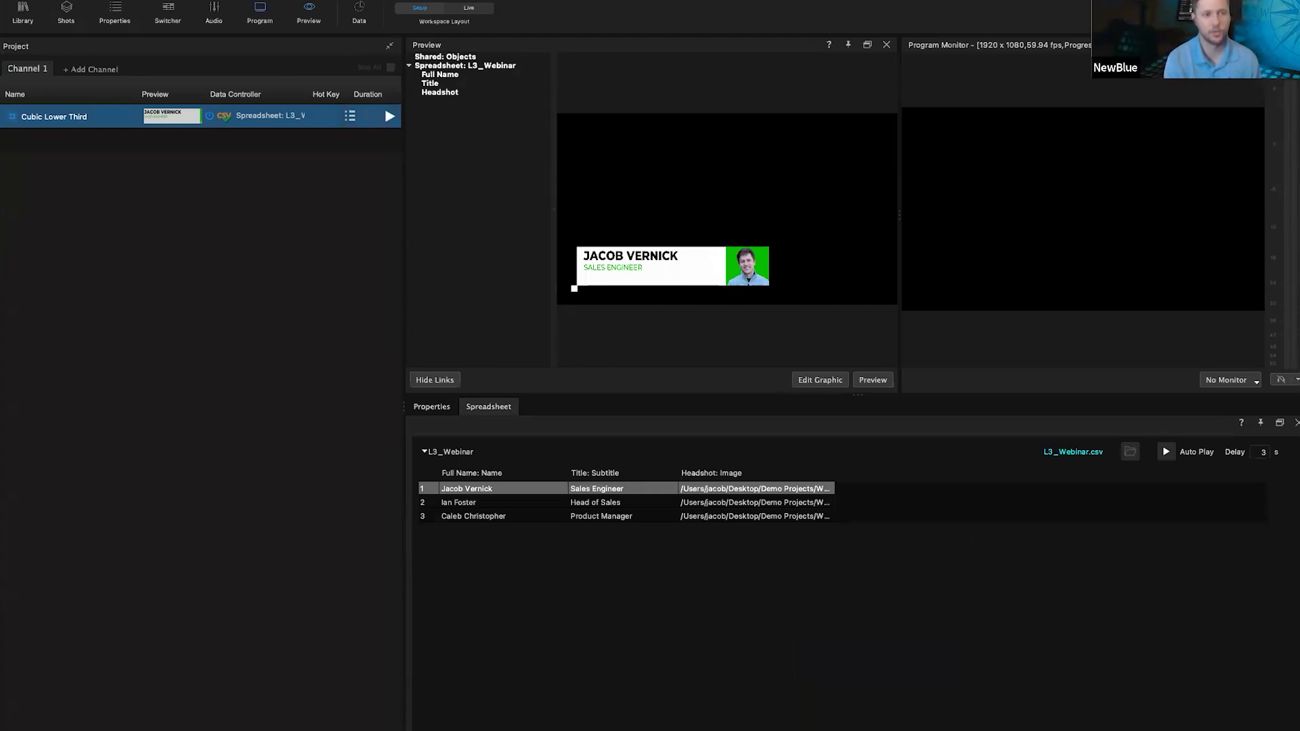
# Step: Open Football_Webinar.nbtlproj from Recent Projects, discarding the unsaved changes
pyautogui.moveTo(166, 86)
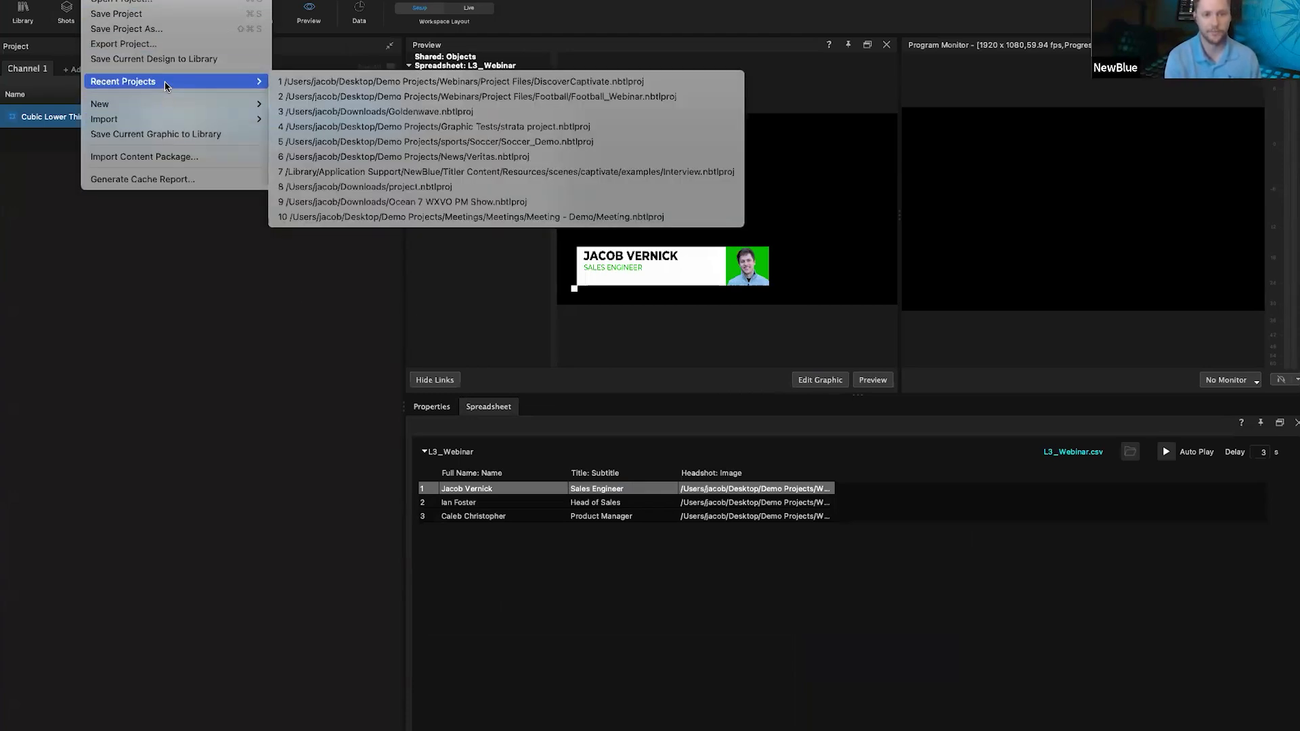
pyautogui.click(669, 97)
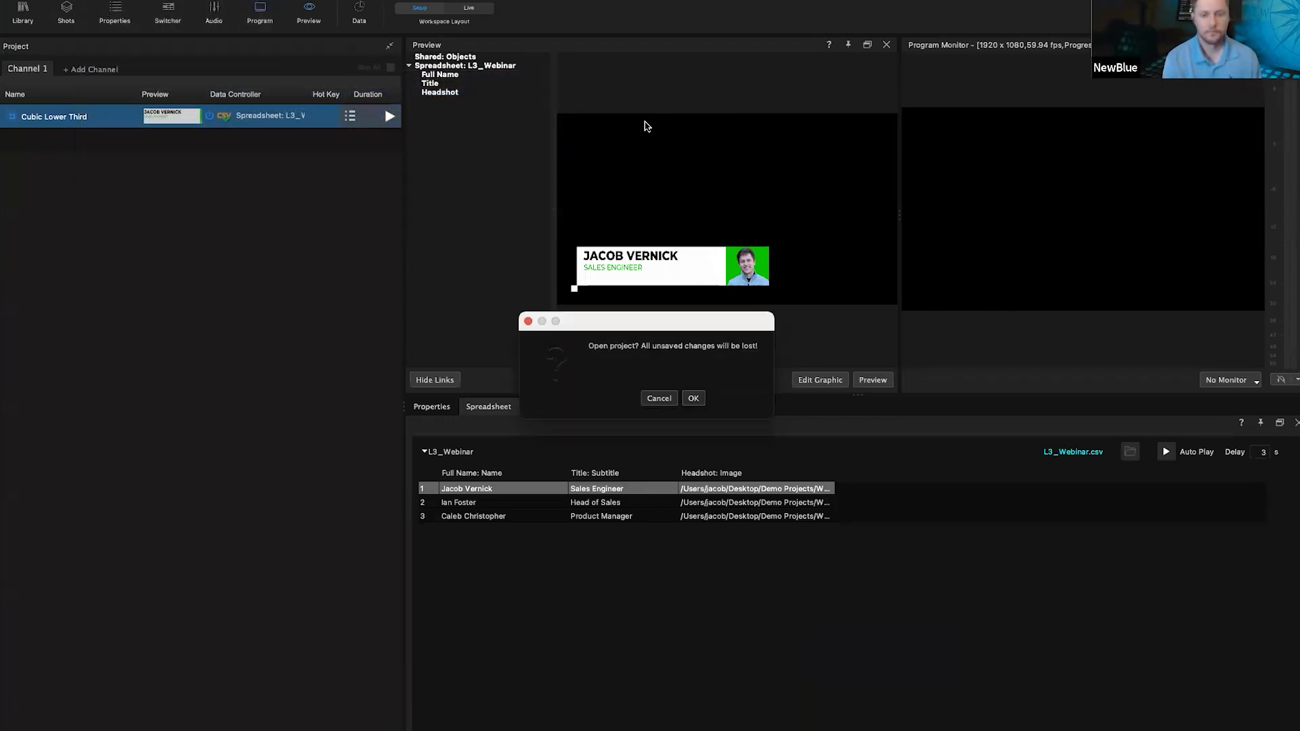
pyautogui.click(691, 397)
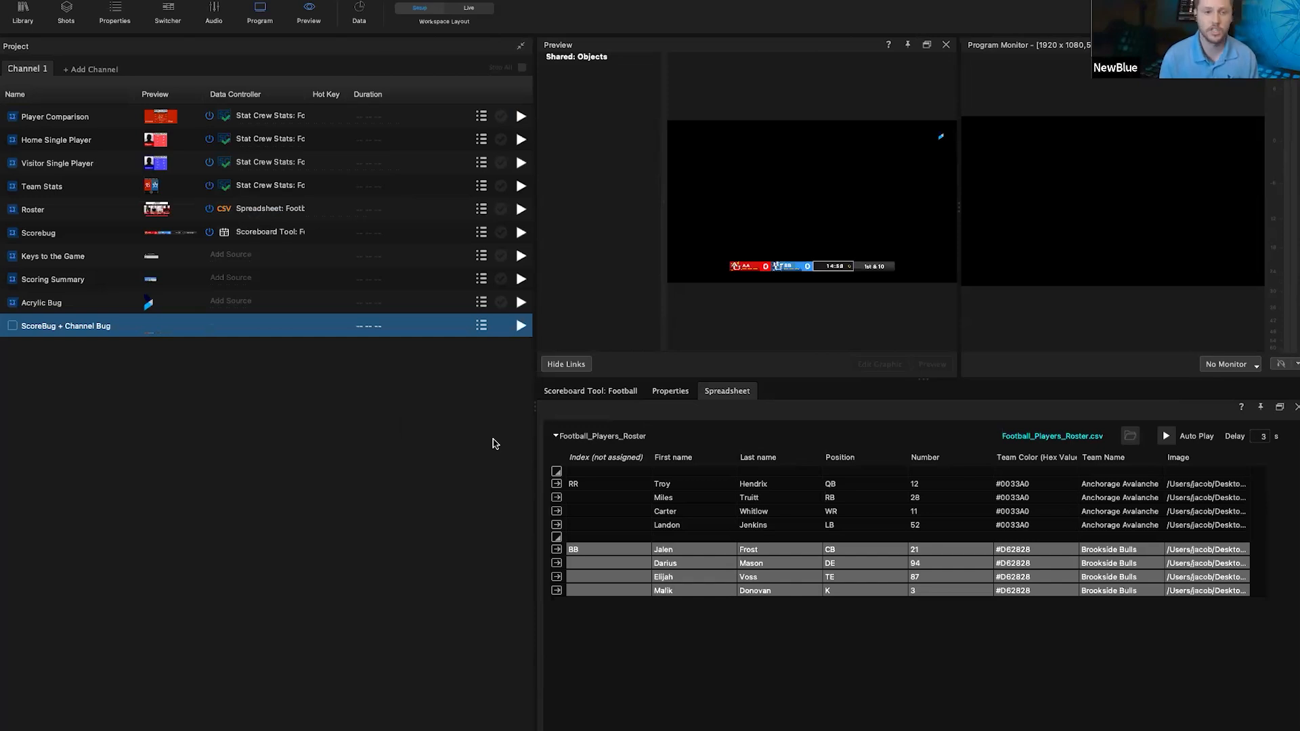
pyautogui.click(402, 0)
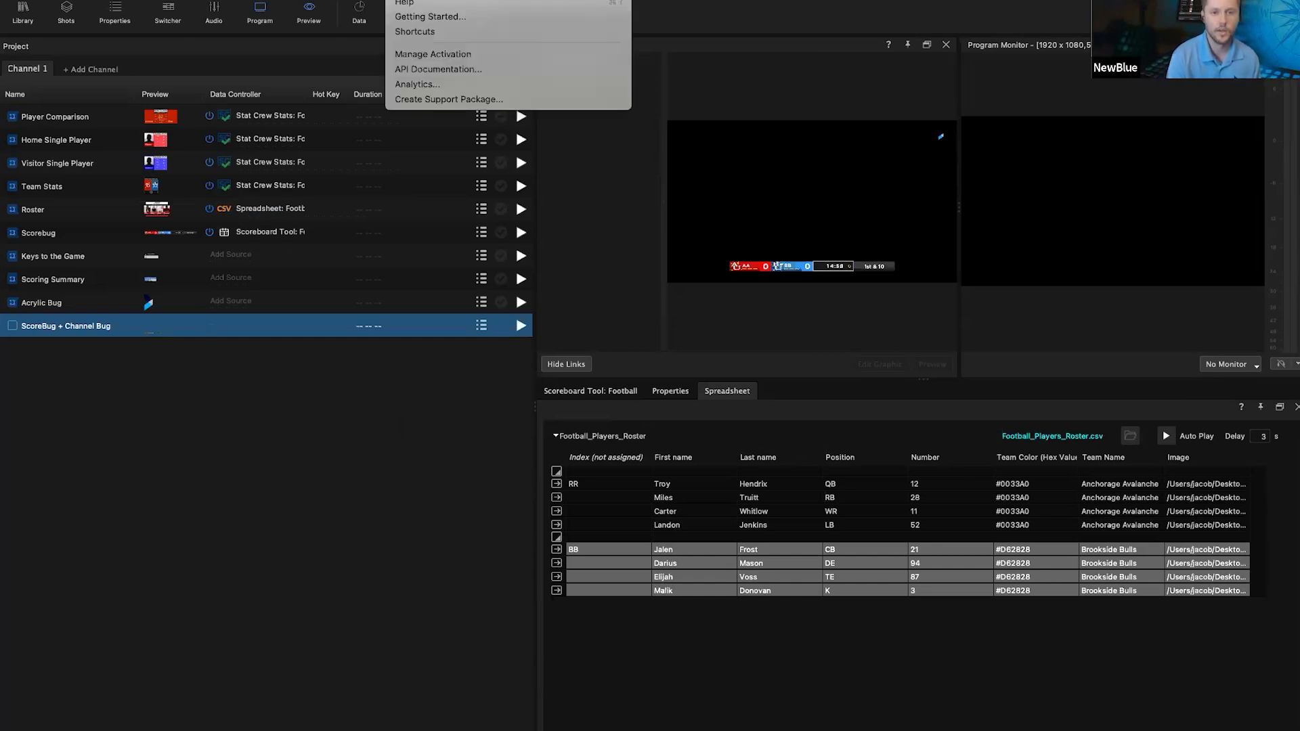
pyautogui.click(444, 17)
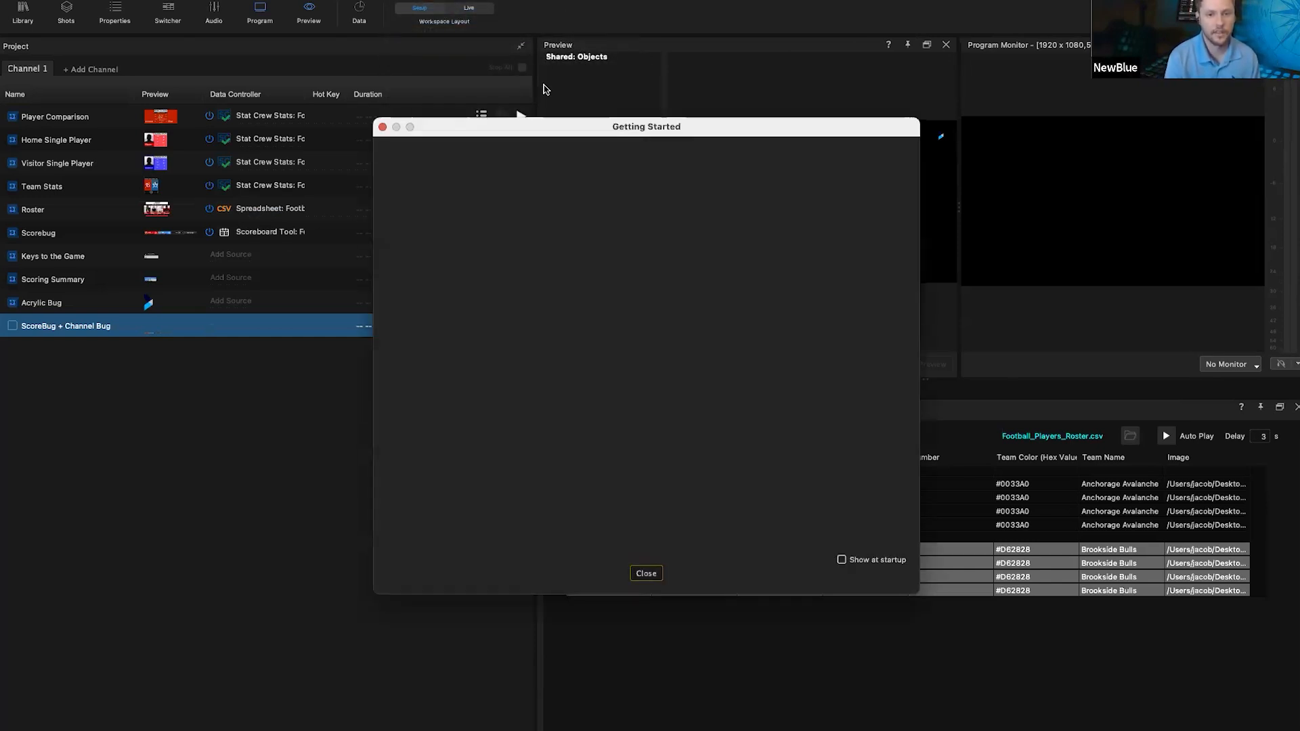
pyautogui.scroll(-5, 633, 325)
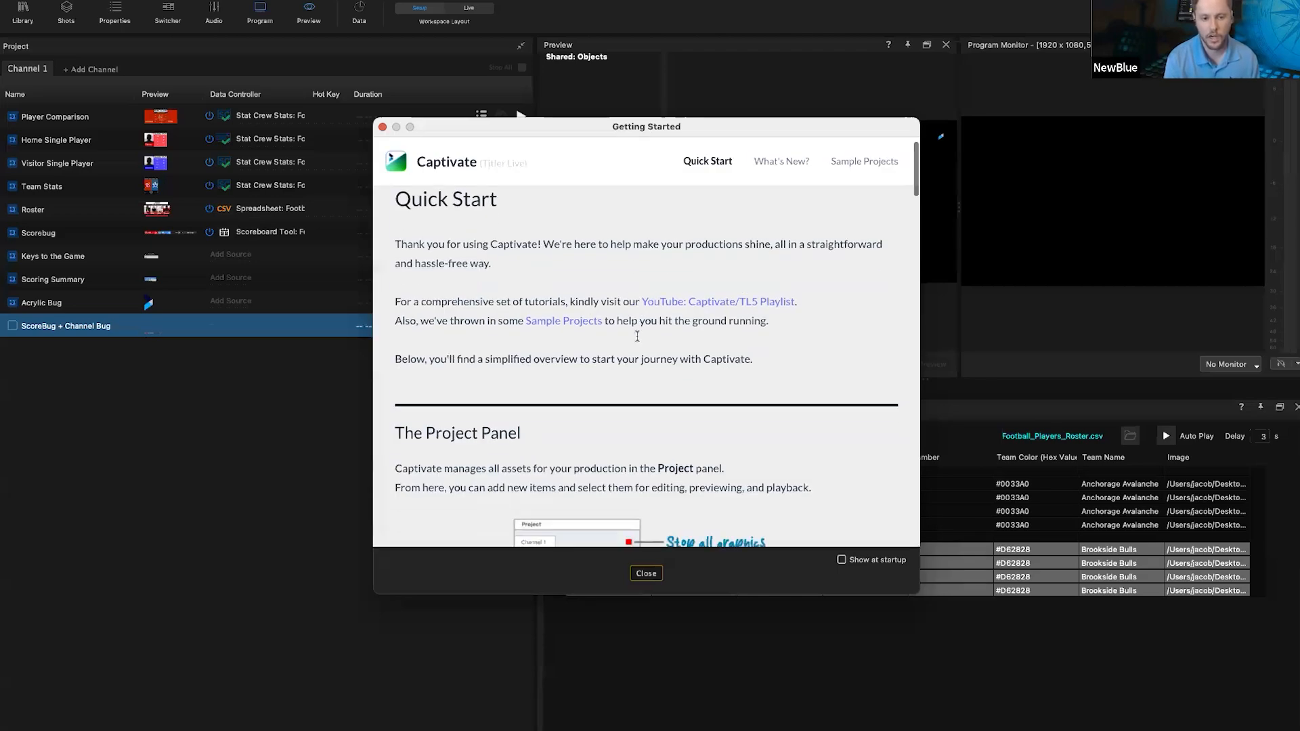
pyautogui.scroll(-15, 637, 340)
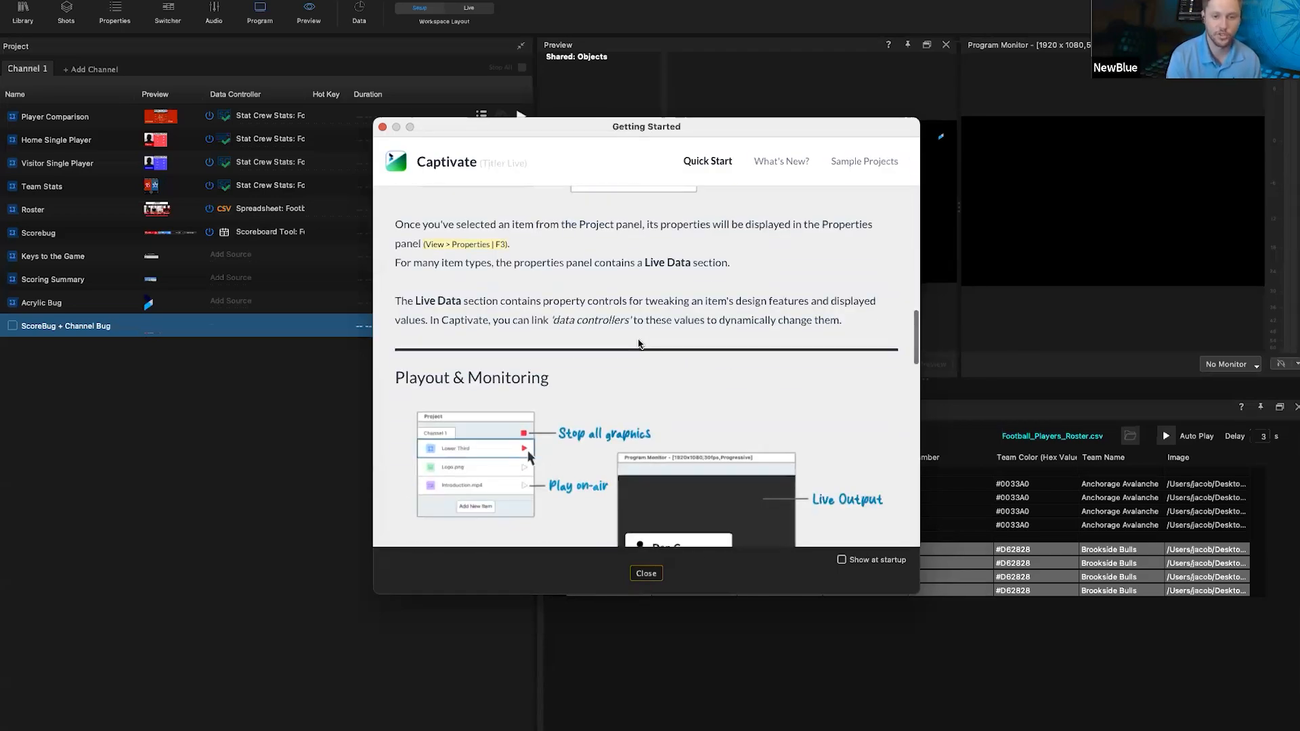
pyautogui.scroll(-10, 638, 344)
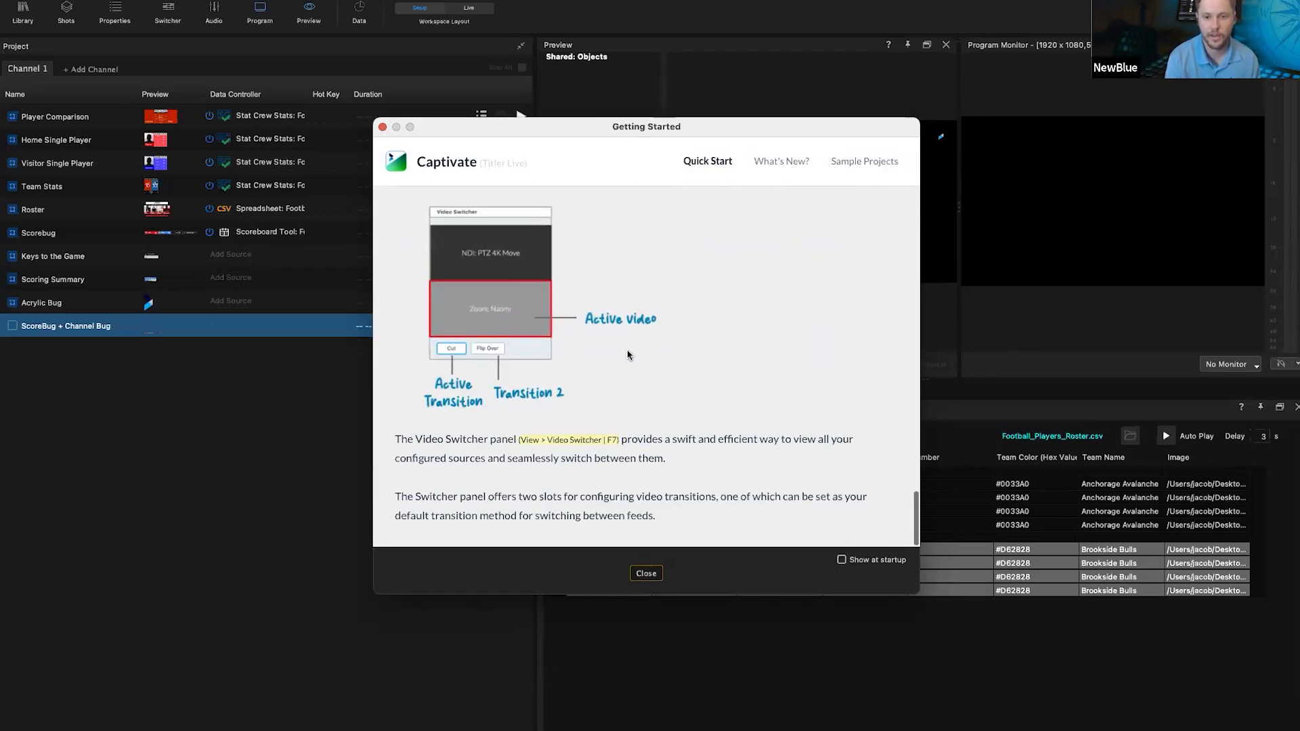
pyautogui.click(865, 162)
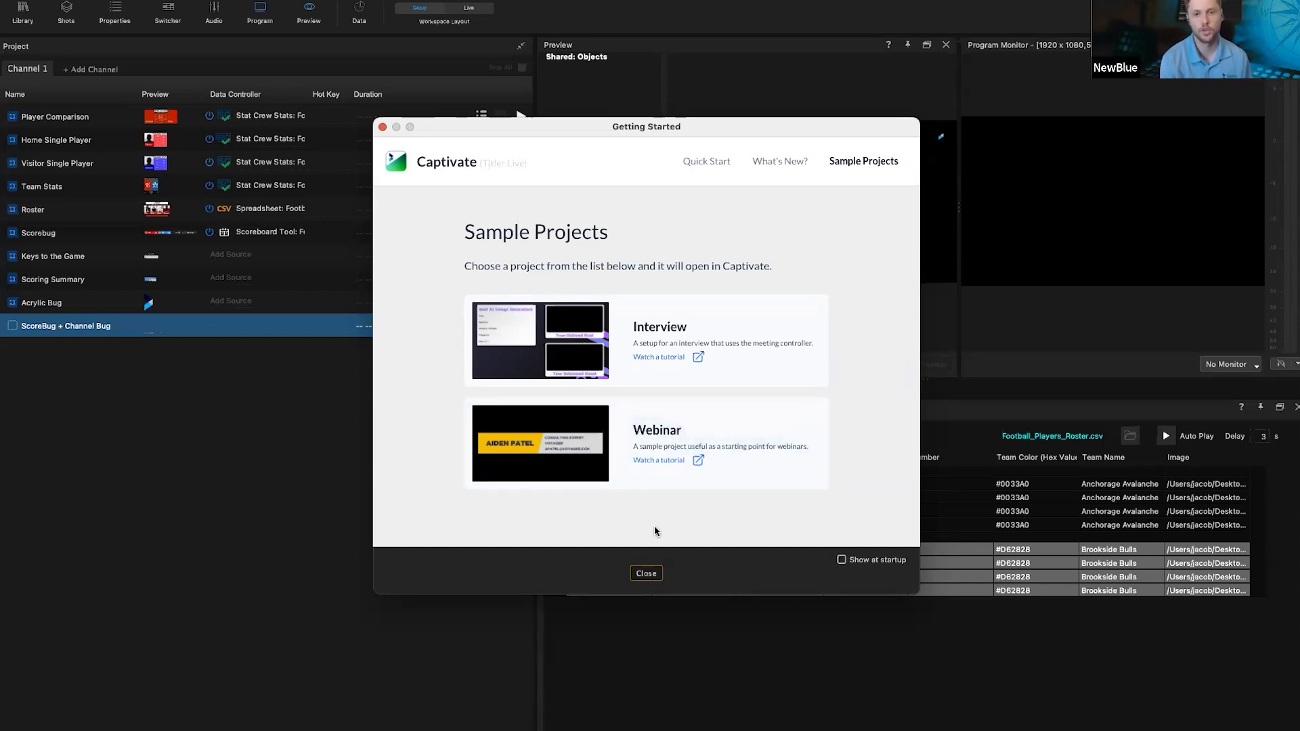
pyautogui.click(647, 573)
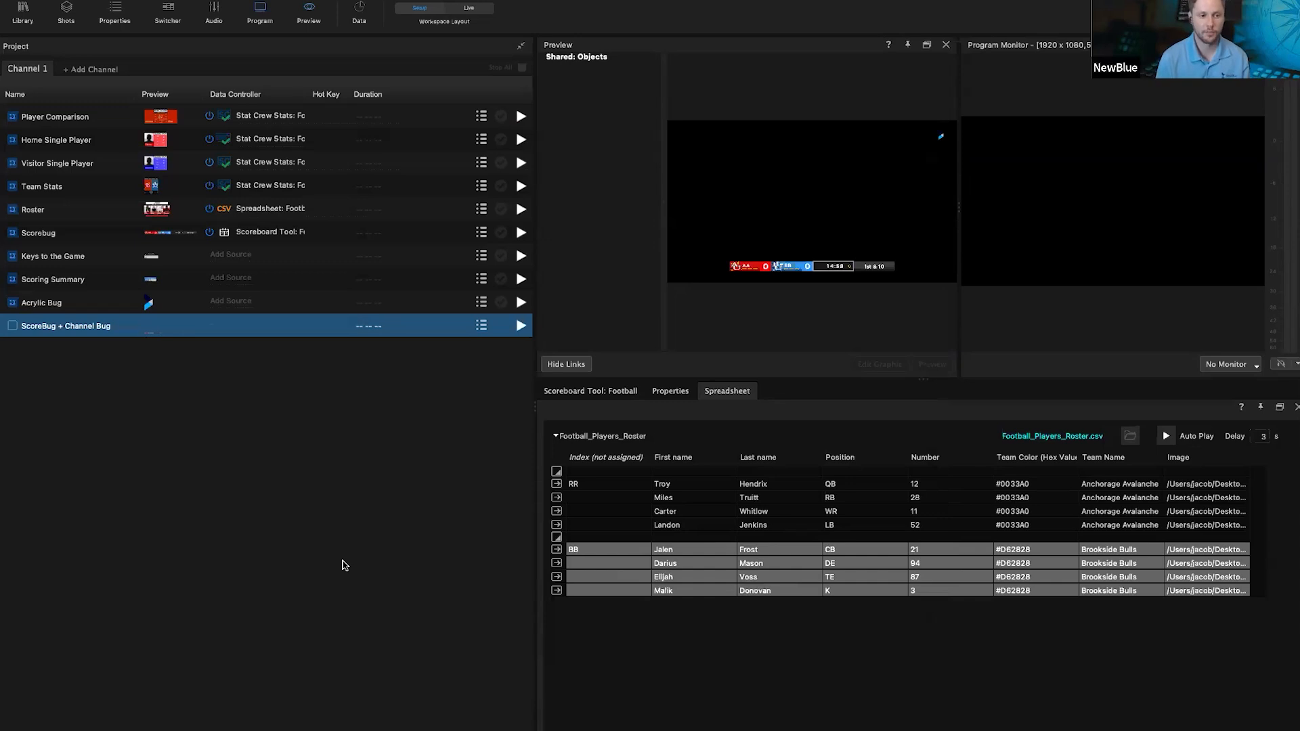
# Step: Put the Acrylic Bug graphic on air, then Keys to the Game
pyautogui.click(77, 302)
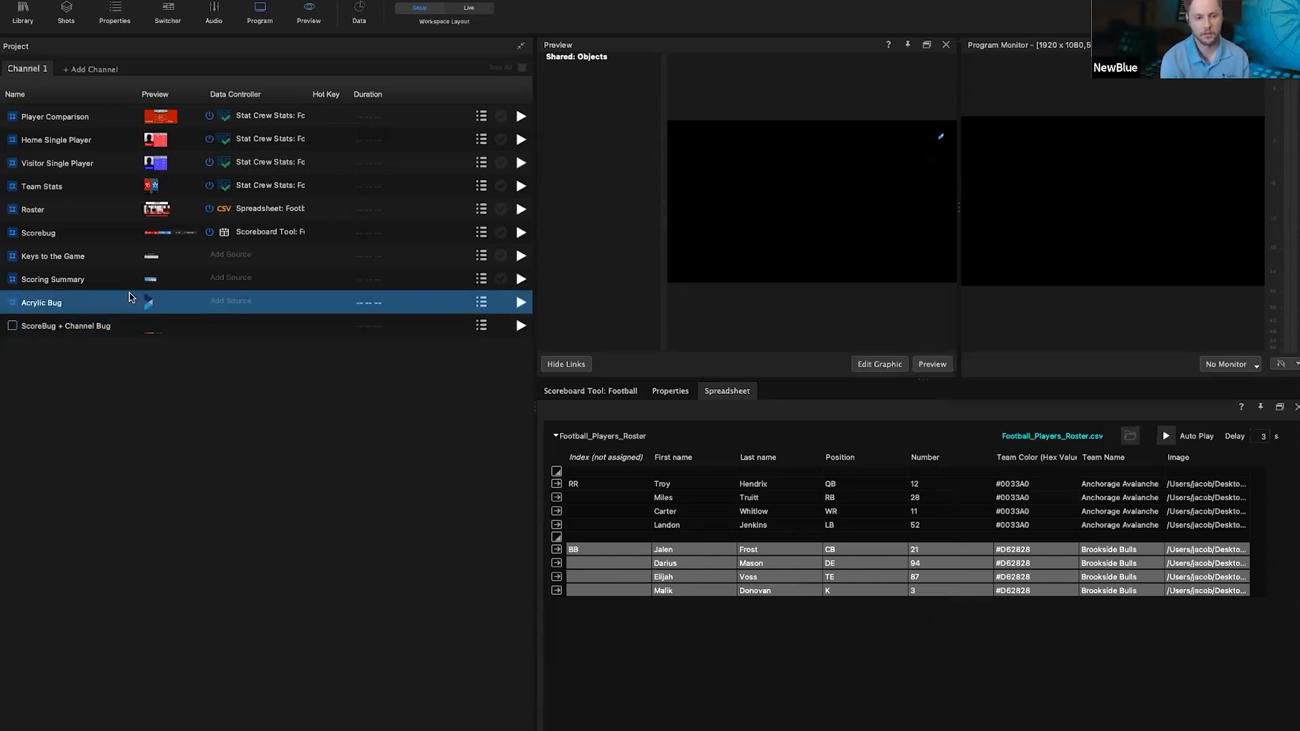
pyautogui.click(520, 303)
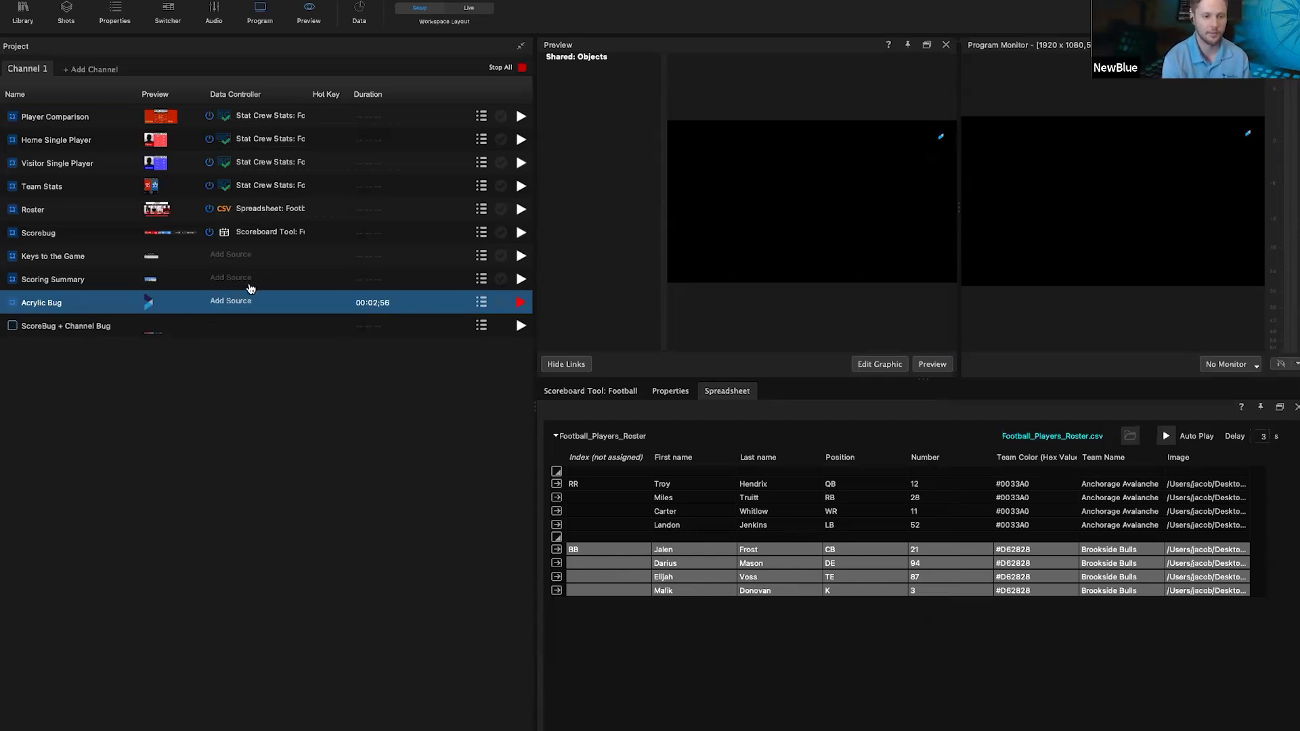
pyautogui.click(100, 256)
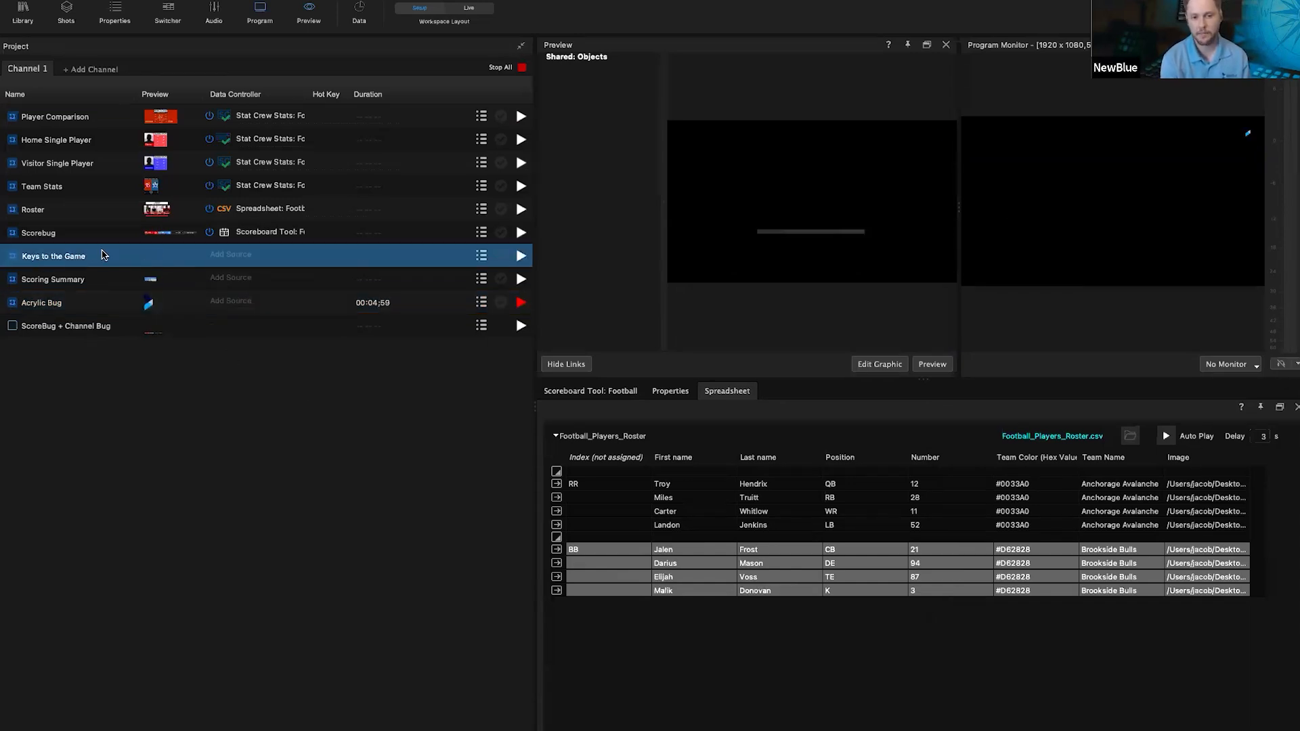
pyautogui.click(521, 256)
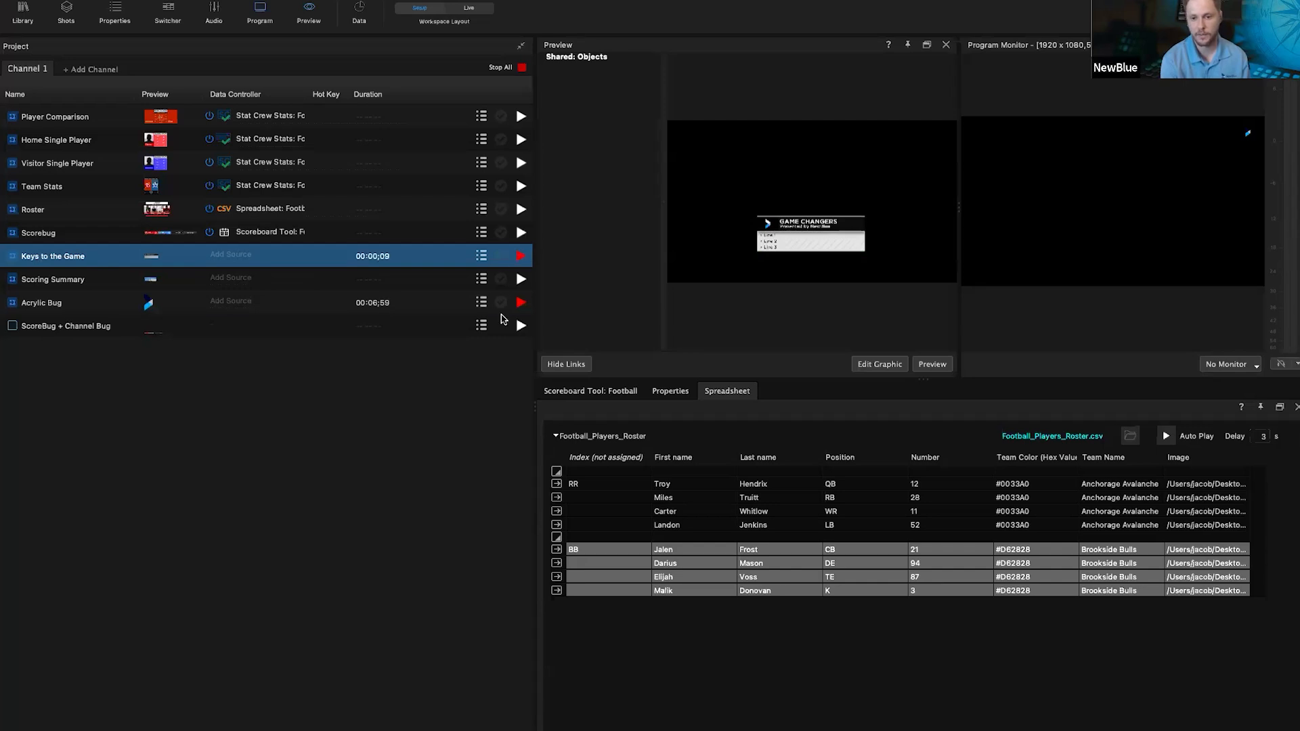
# Step: Hide the shared data objects, enlarge the preview, and review Keys to the Game's Line 1–3 values
pyautogui.click(563, 365)
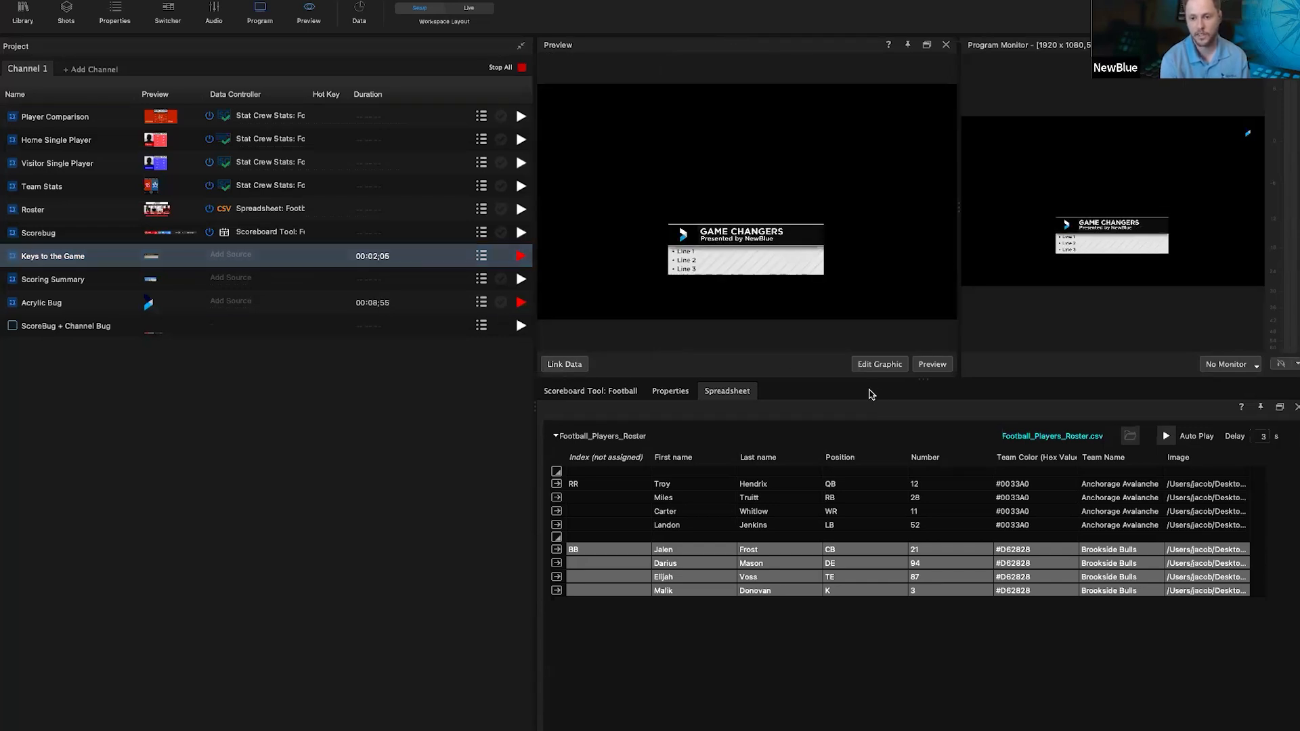
pyautogui.moveTo(886, 381); pyautogui.dragTo(879, 442)
pyautogui.click(667, 453)
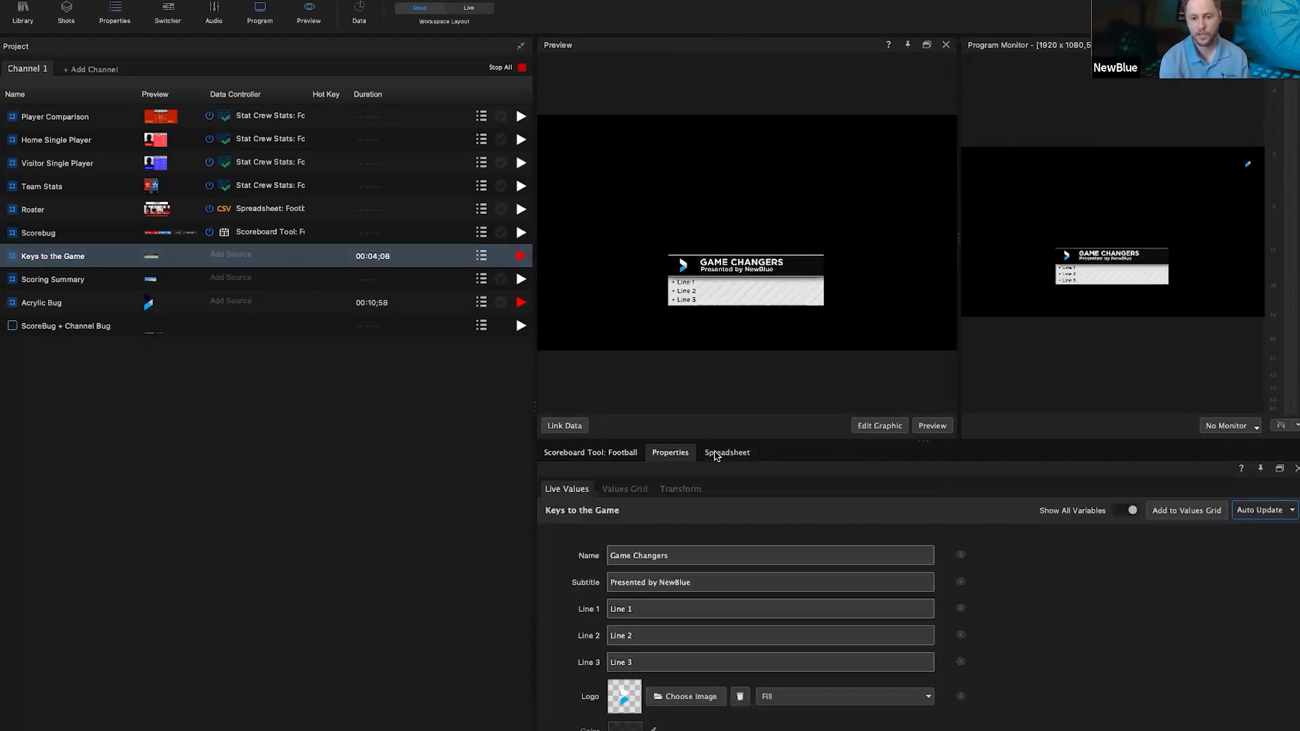
pyautogui.press('Tab')
pyautogui.press('Tab')
pyautogui.press('Tab')
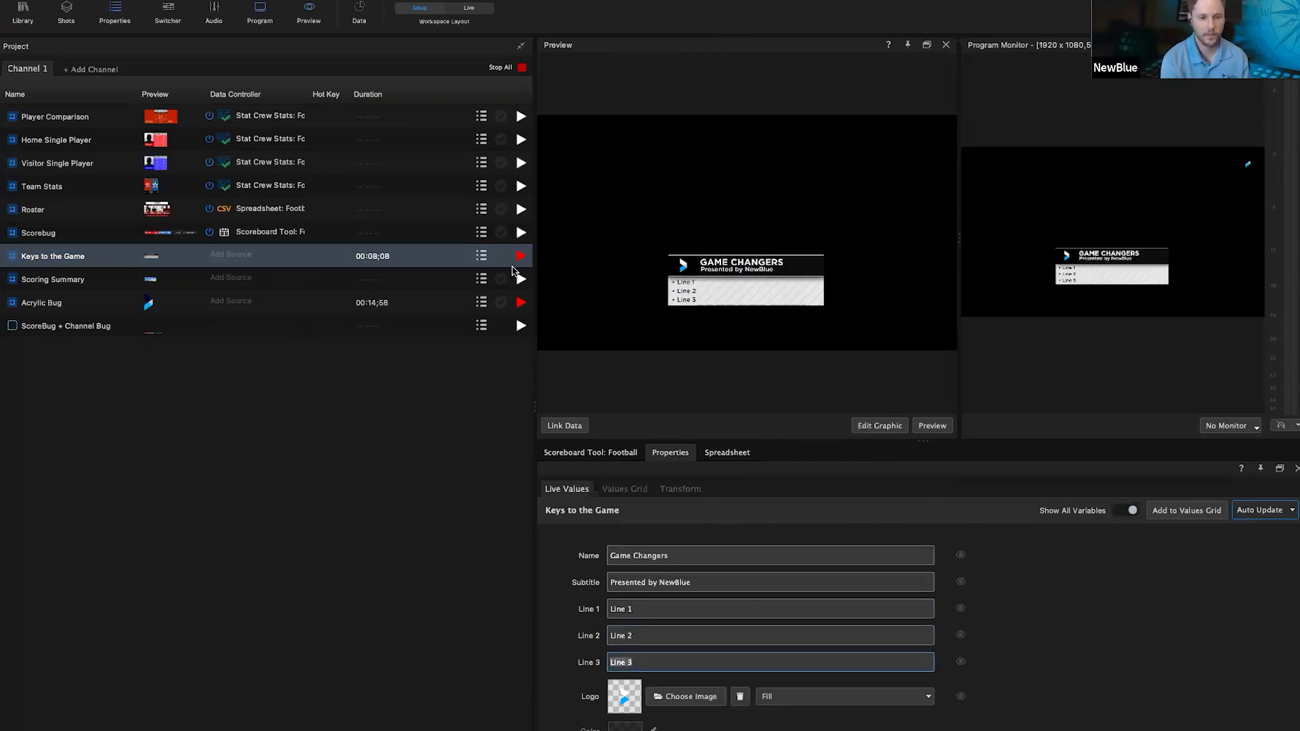
# Step: Cycle Keys to the Game and Scoring Summary on and off air, ending with only the Scorebug live
pyautogui.click(520, 256)
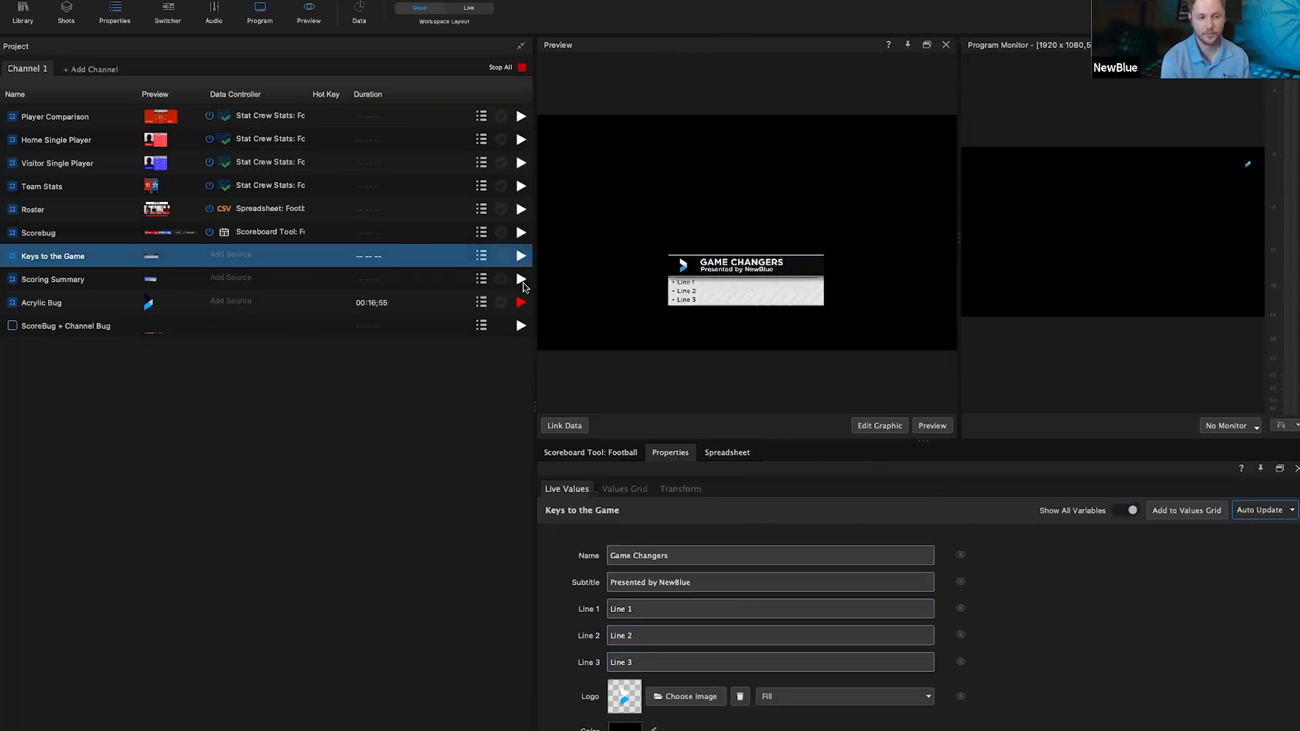
pyautogui.click(521, 279)
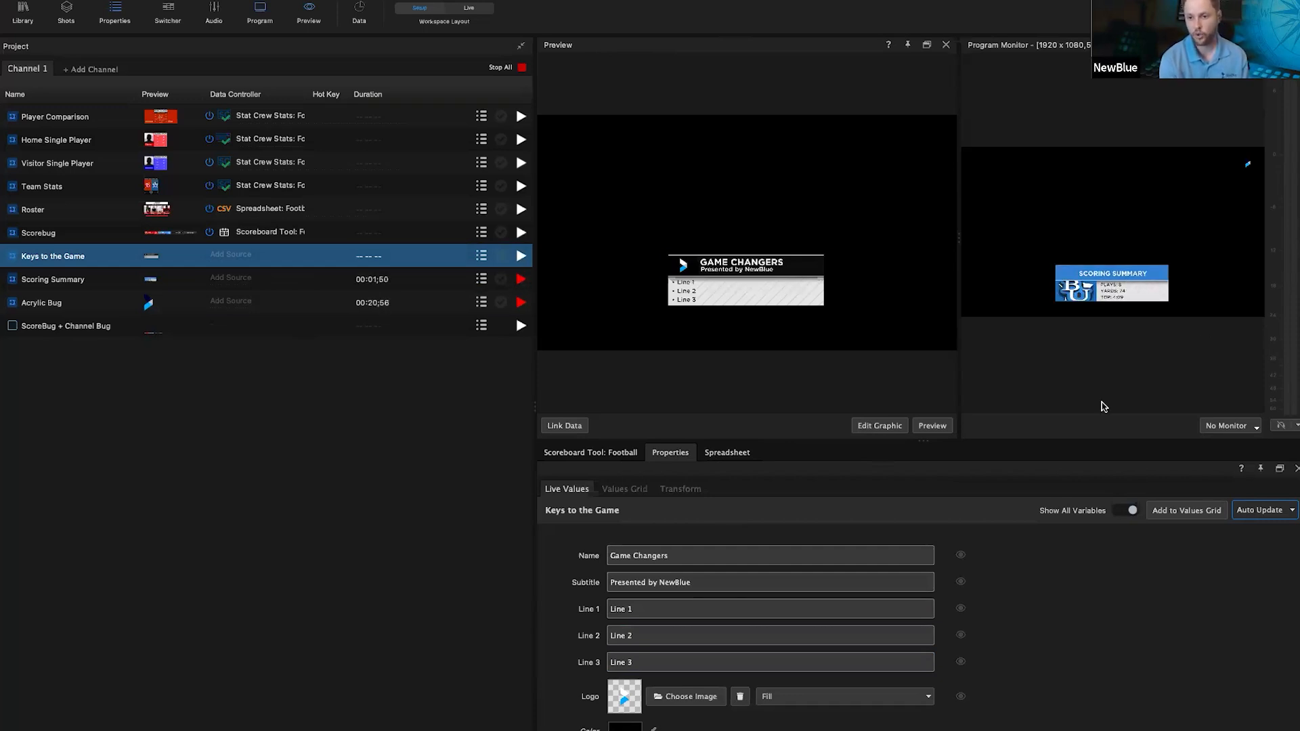
pyautogui.moveTo(957, 249); pyautogui.dragTo(769, 256)
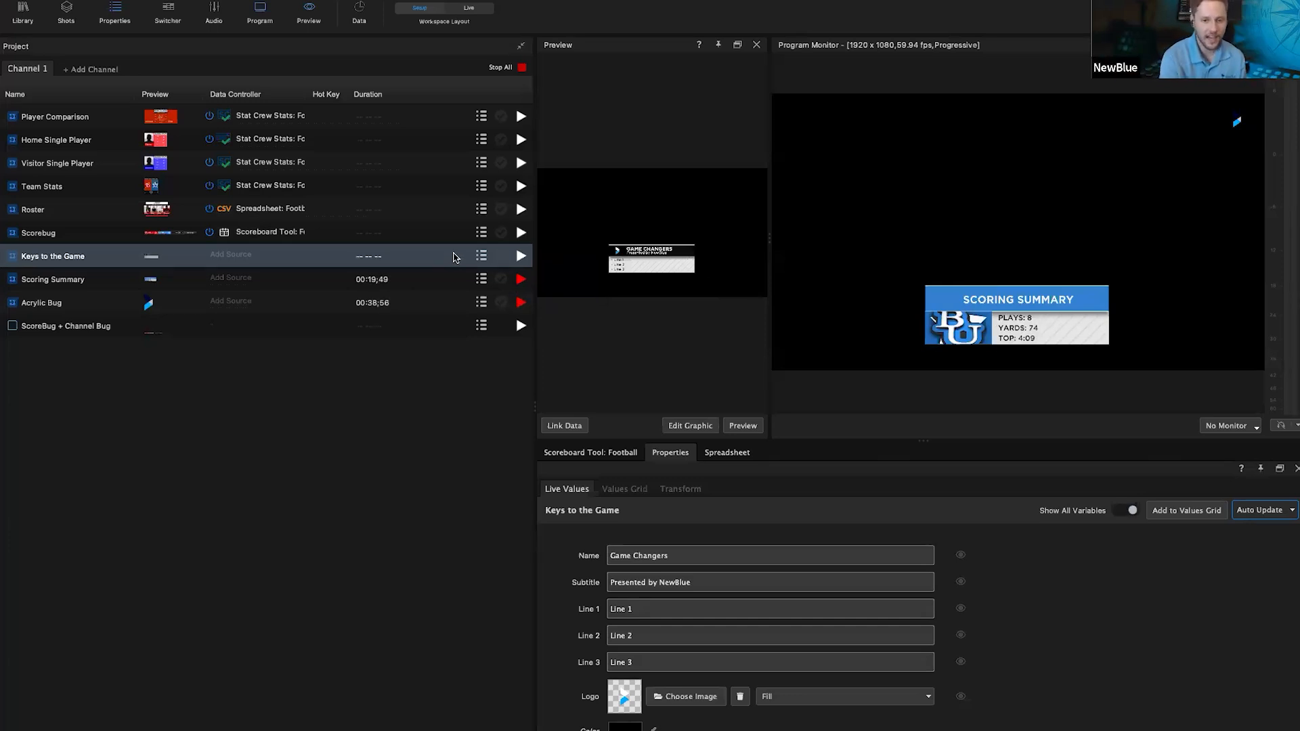
pyautogui.click(522, 258)
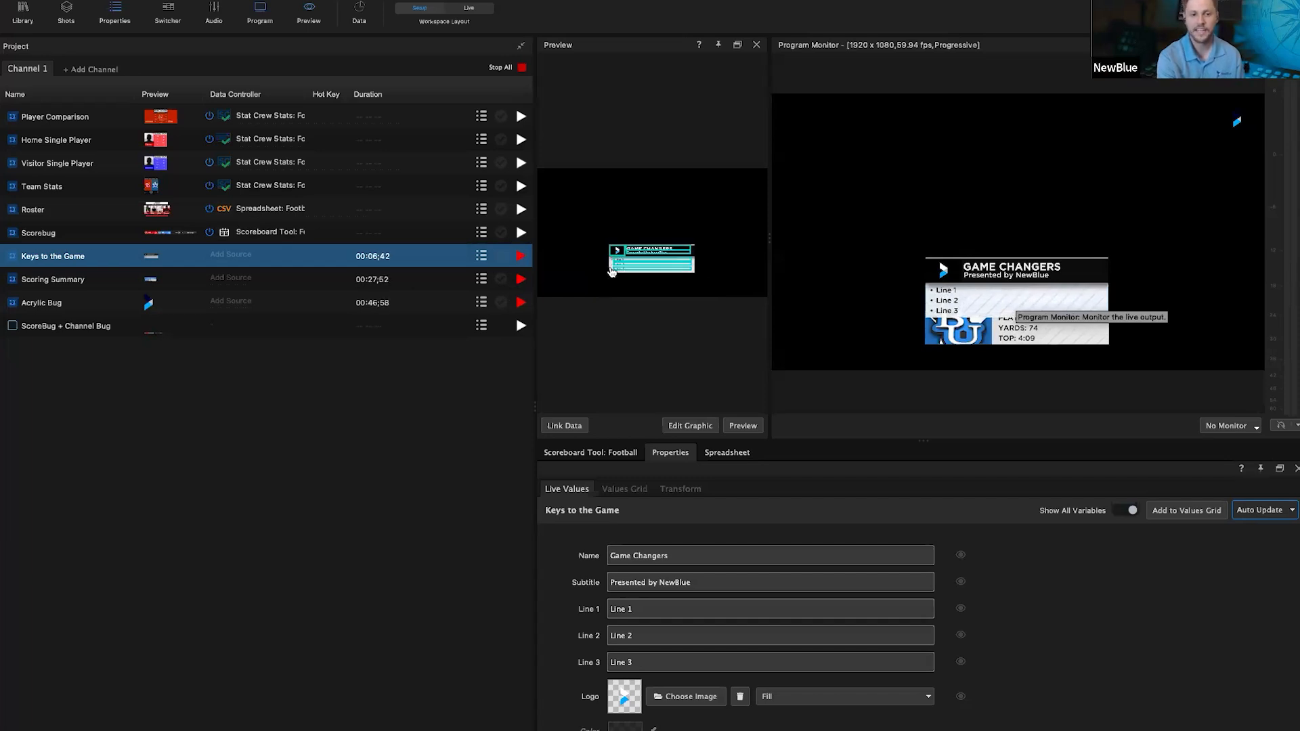
pyautogui.click(526, 258)
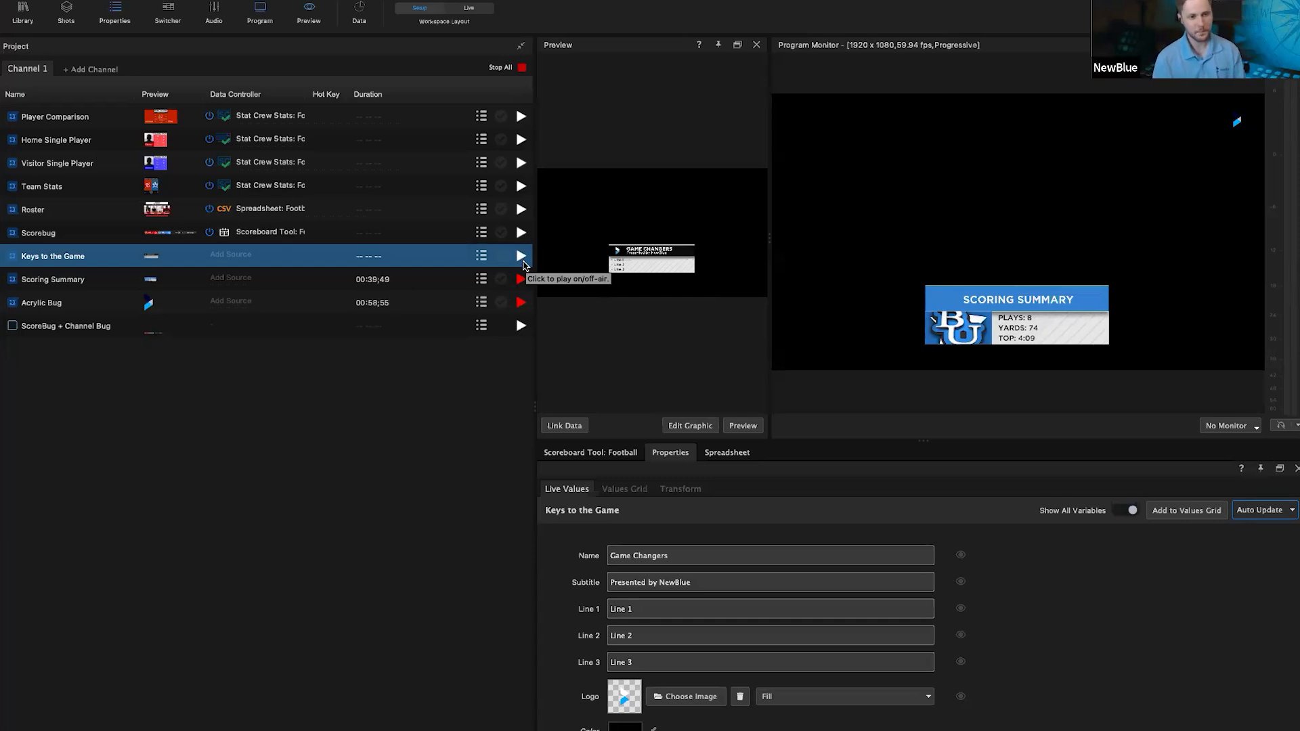
pyautogui.click(520, 280)
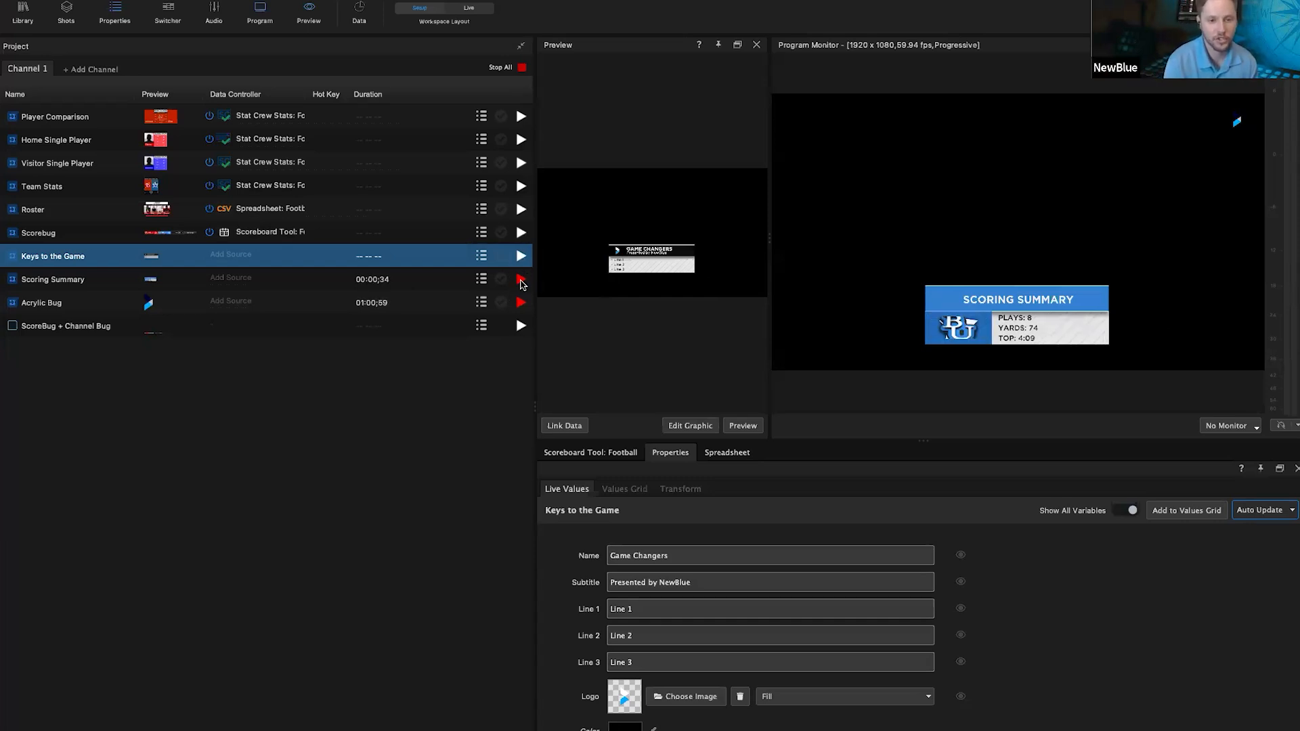
pyautogui.click(521, 232)
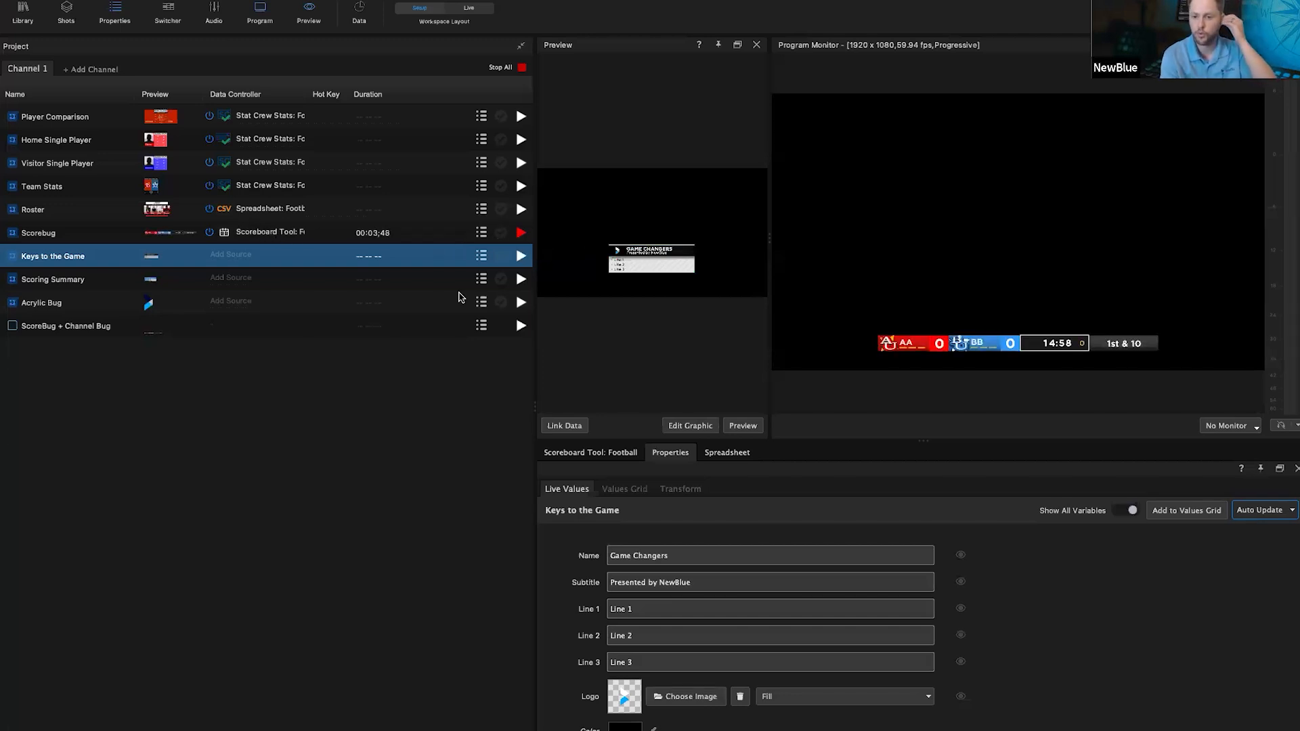
# Step: In the football scoreboard controls, run the game and play clocks, stopping the game clock at 14:50
pyautogui.click(595, 452)
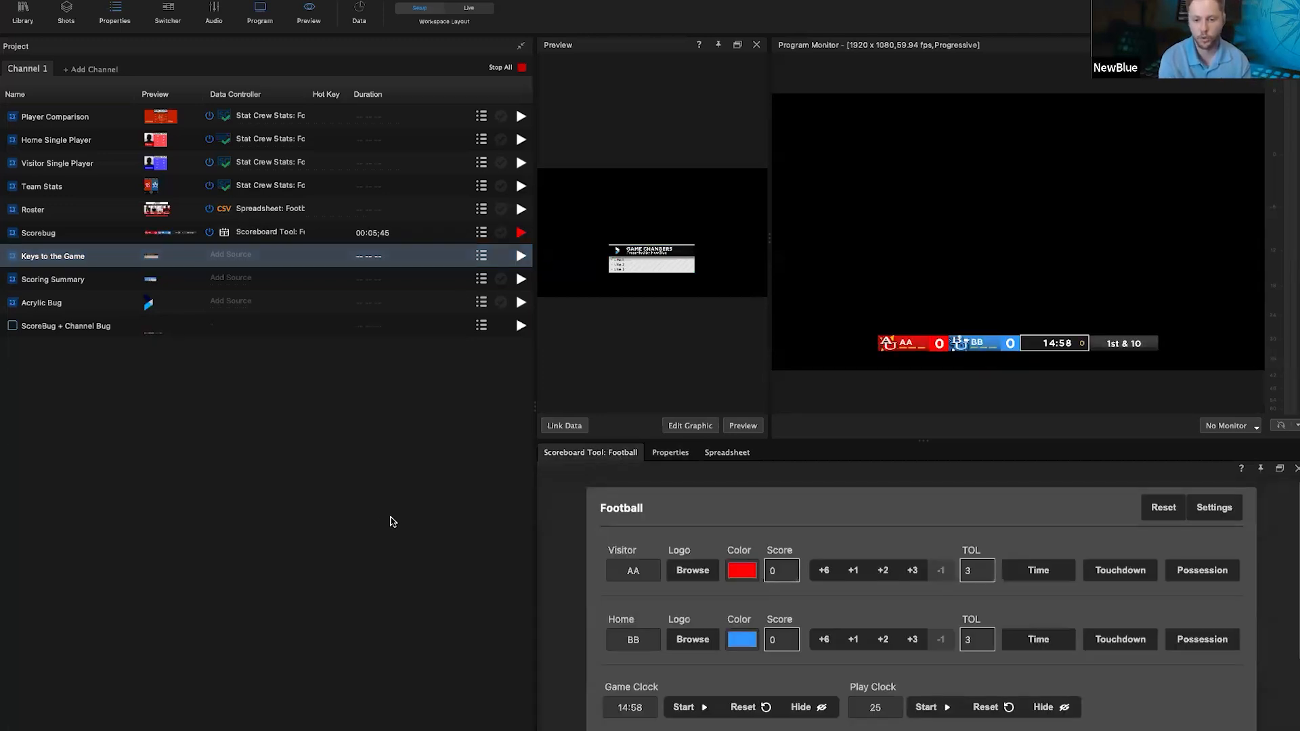
pyautogui.doubleClick(633, 571)
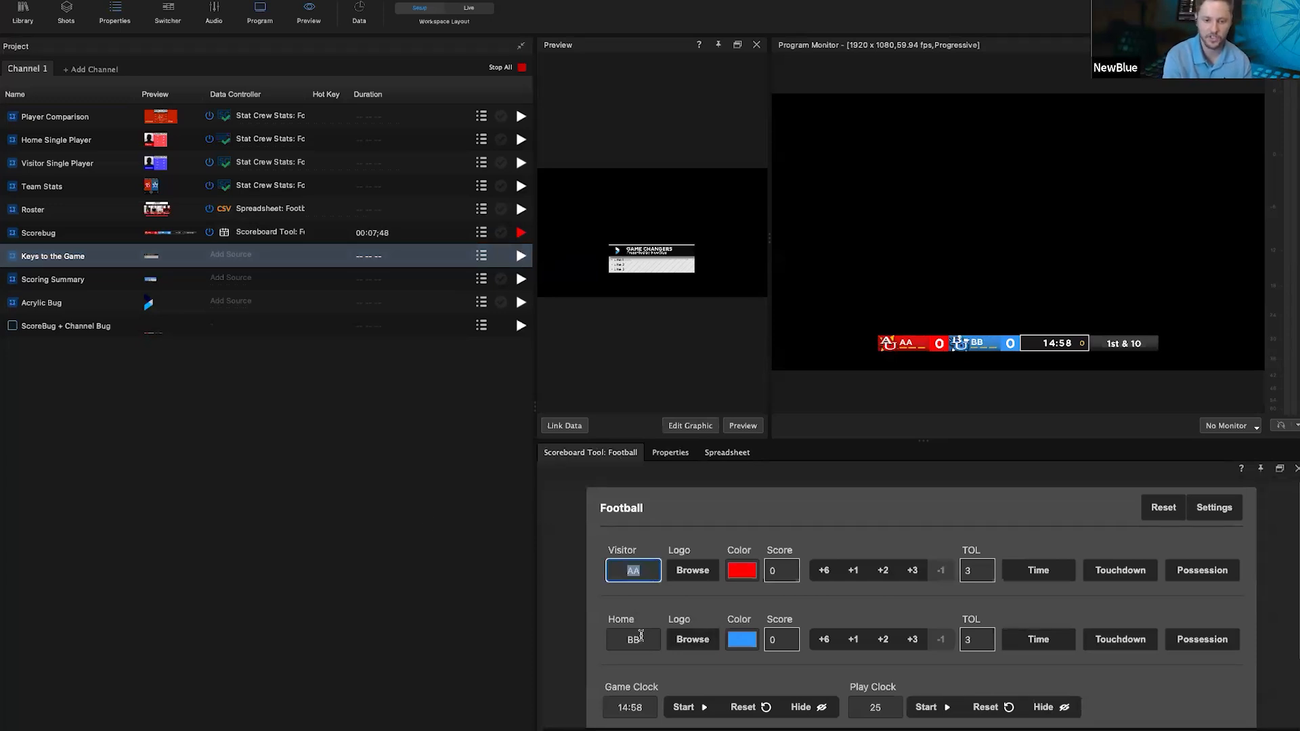
pyautogui.doubleClick(637, 640)
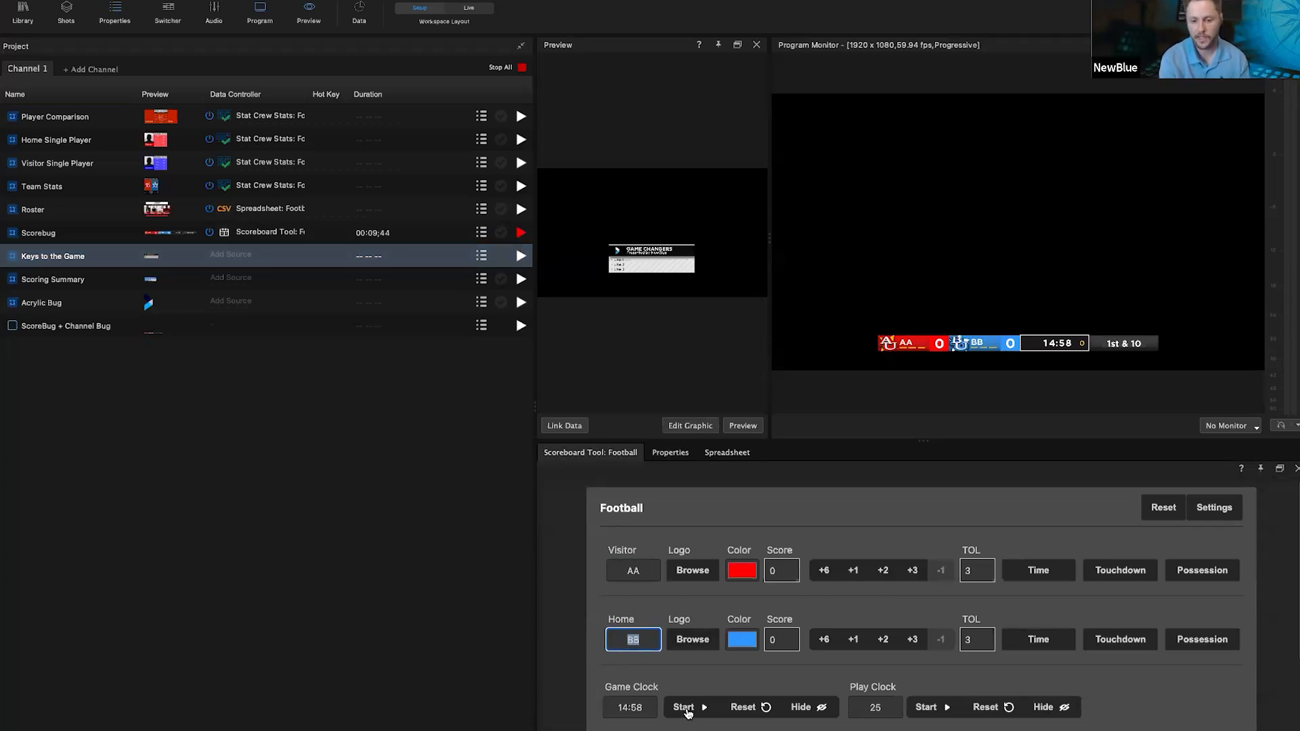
pyautogui.click(684, 709)
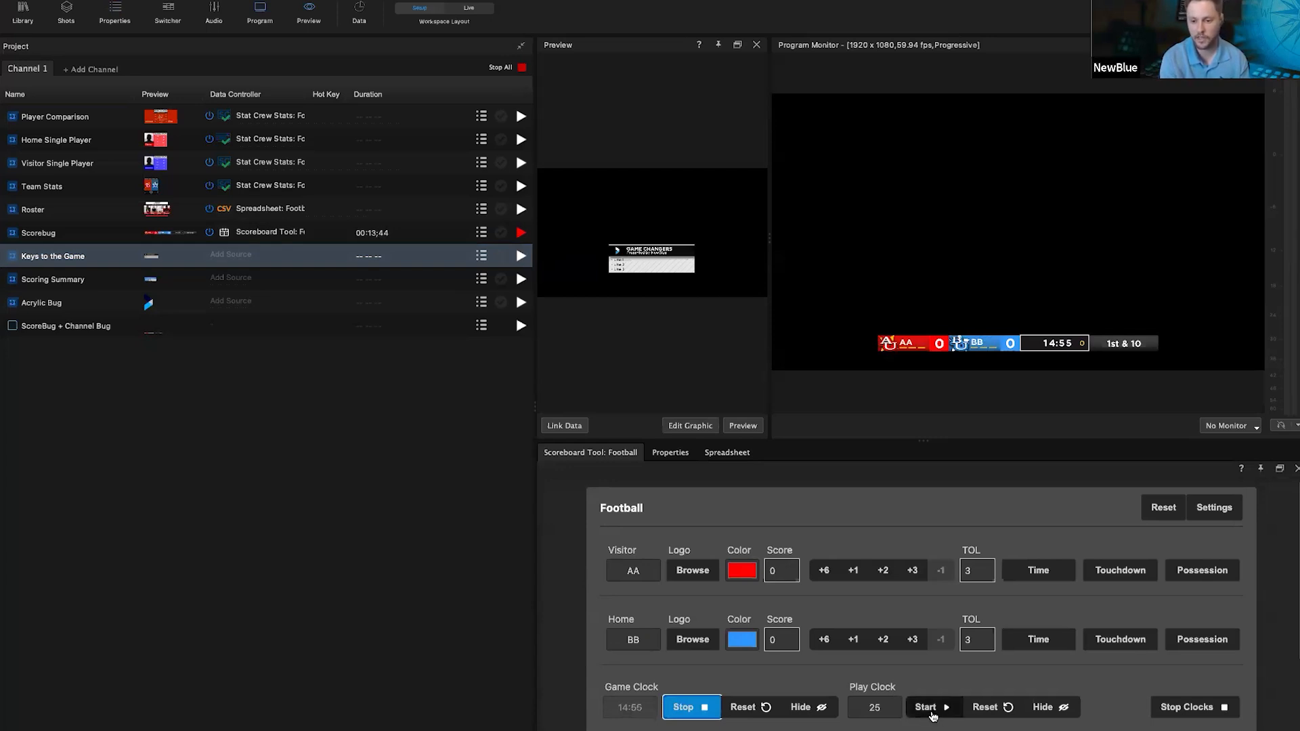
pyautogui.click(924, 715)
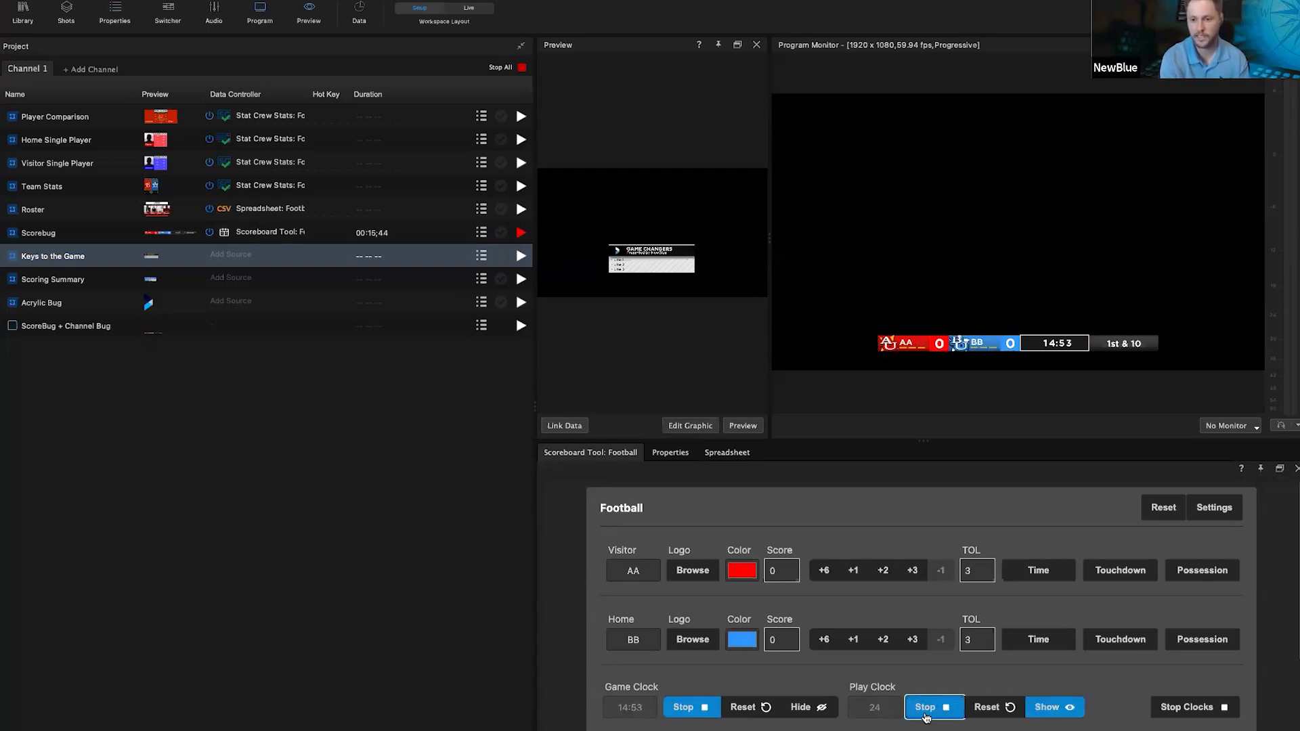
pyautogui.click(926, 709)
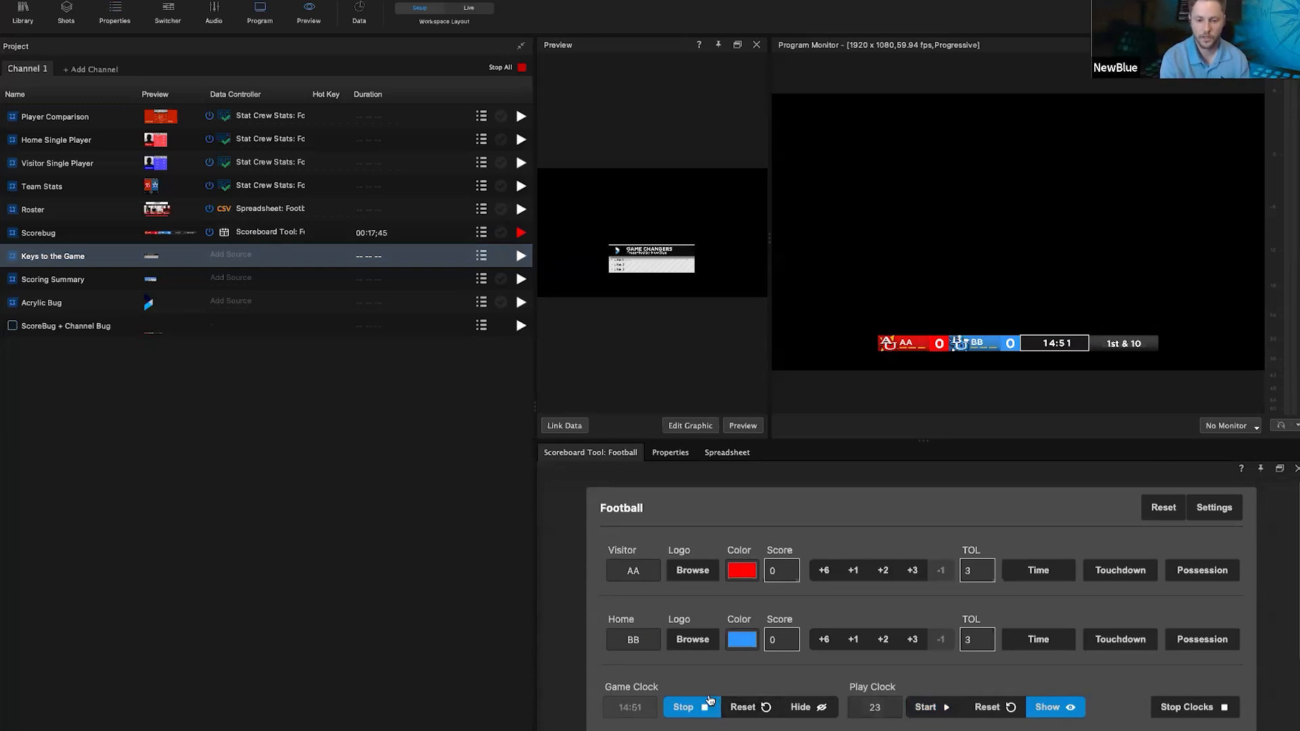
pyautogui.click(685, 708)
# Step: Add a 6-point Home touchdown, send 2nd & 10, and take the Scorebug off air
pyautogui.click(823, 639)
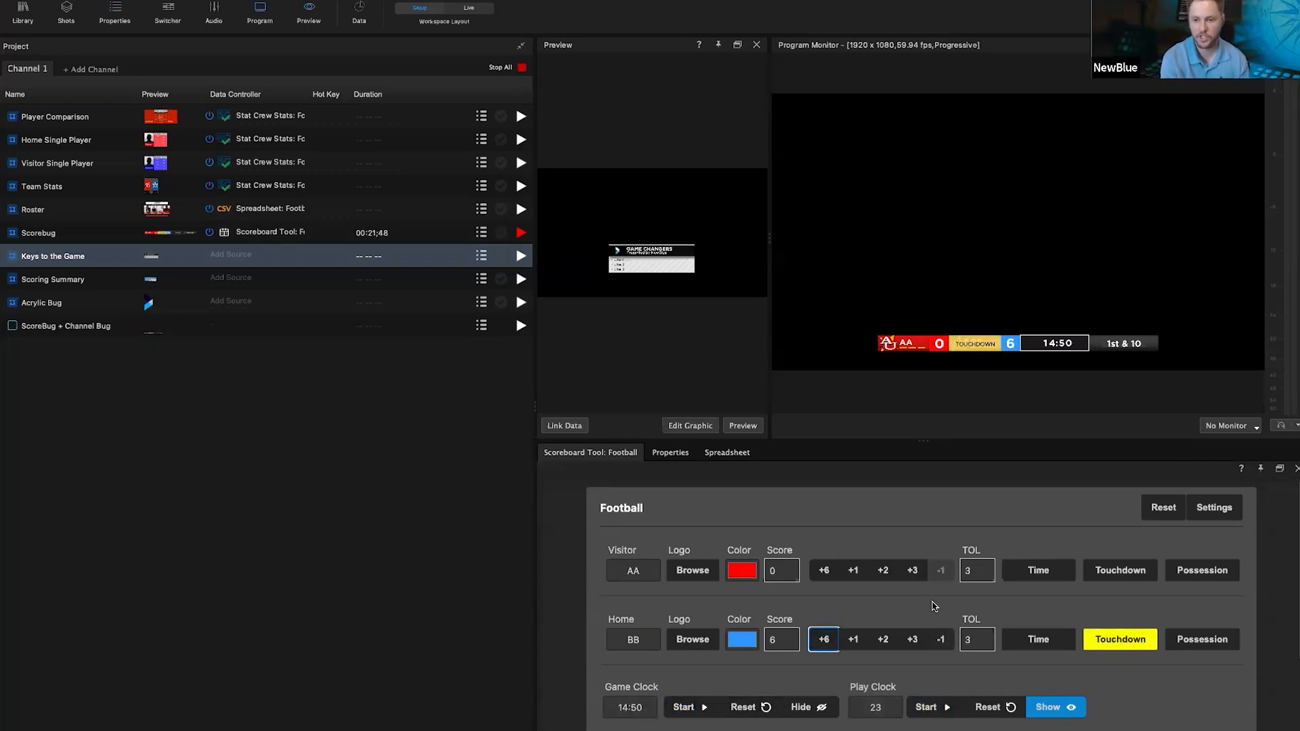
pyautogui.scroll(-3, 825, 678)
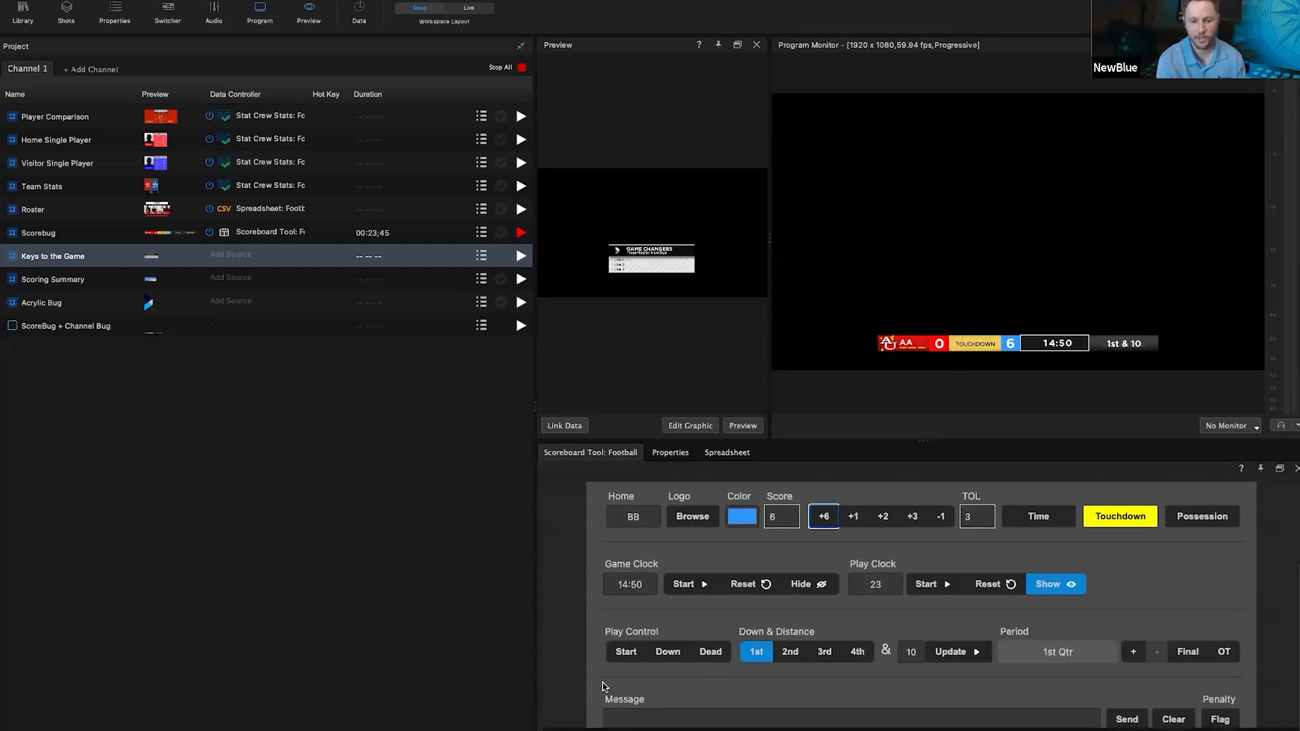
pyautogui.click(790, 651)
pyautogui.click(952, 652)
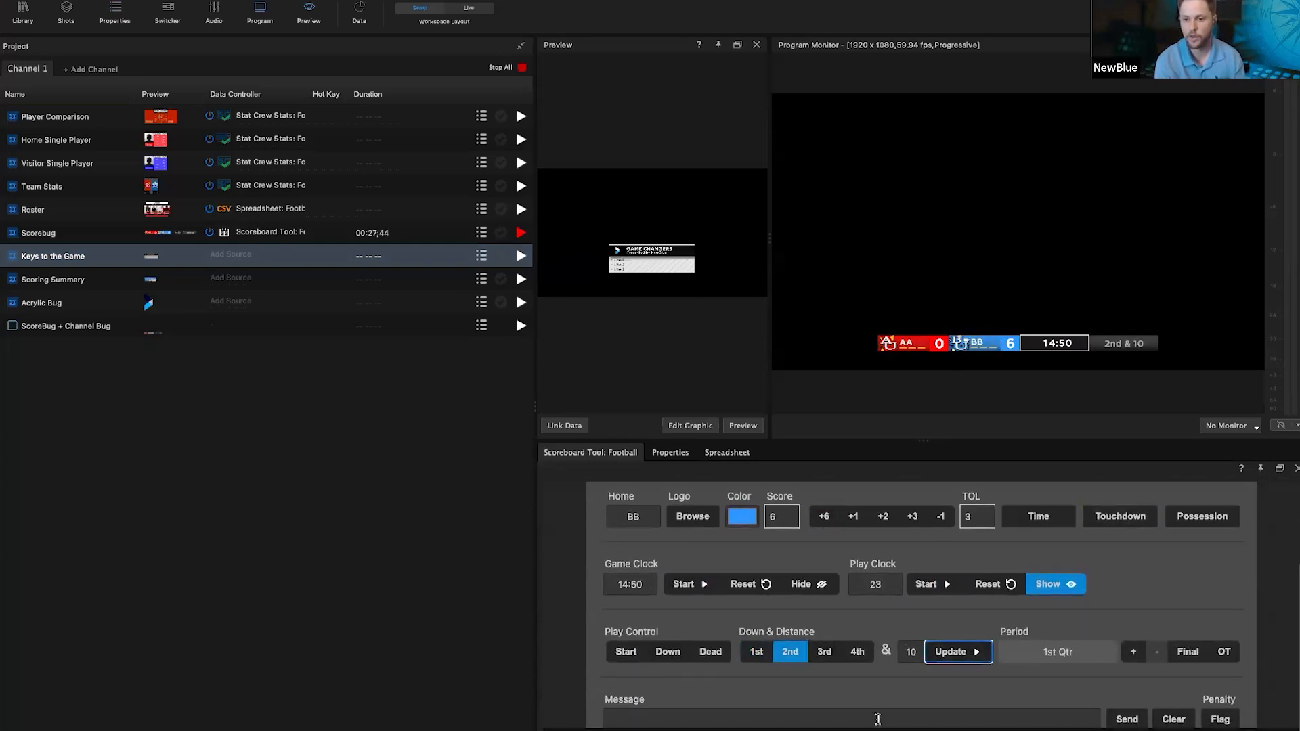
pyautogui.scroll(-1, 919, 659)
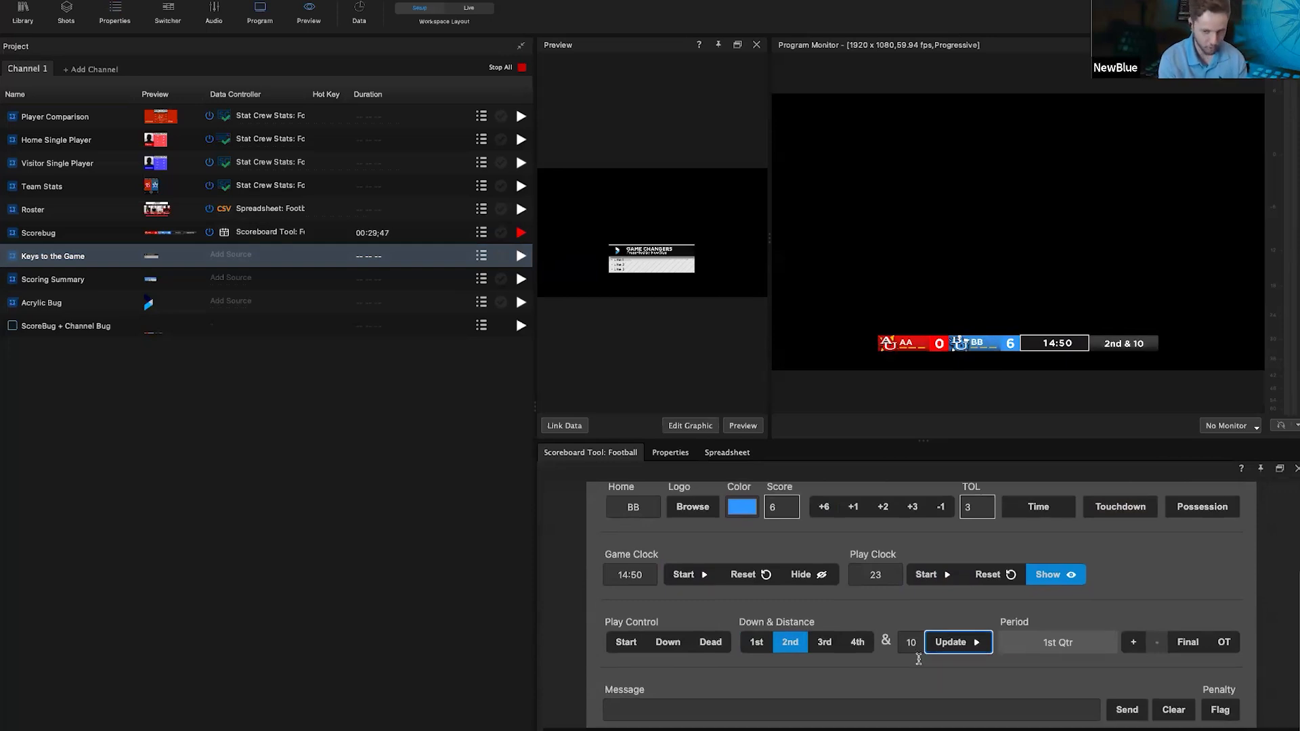
pyautogui.scroll(5, 919, 662)
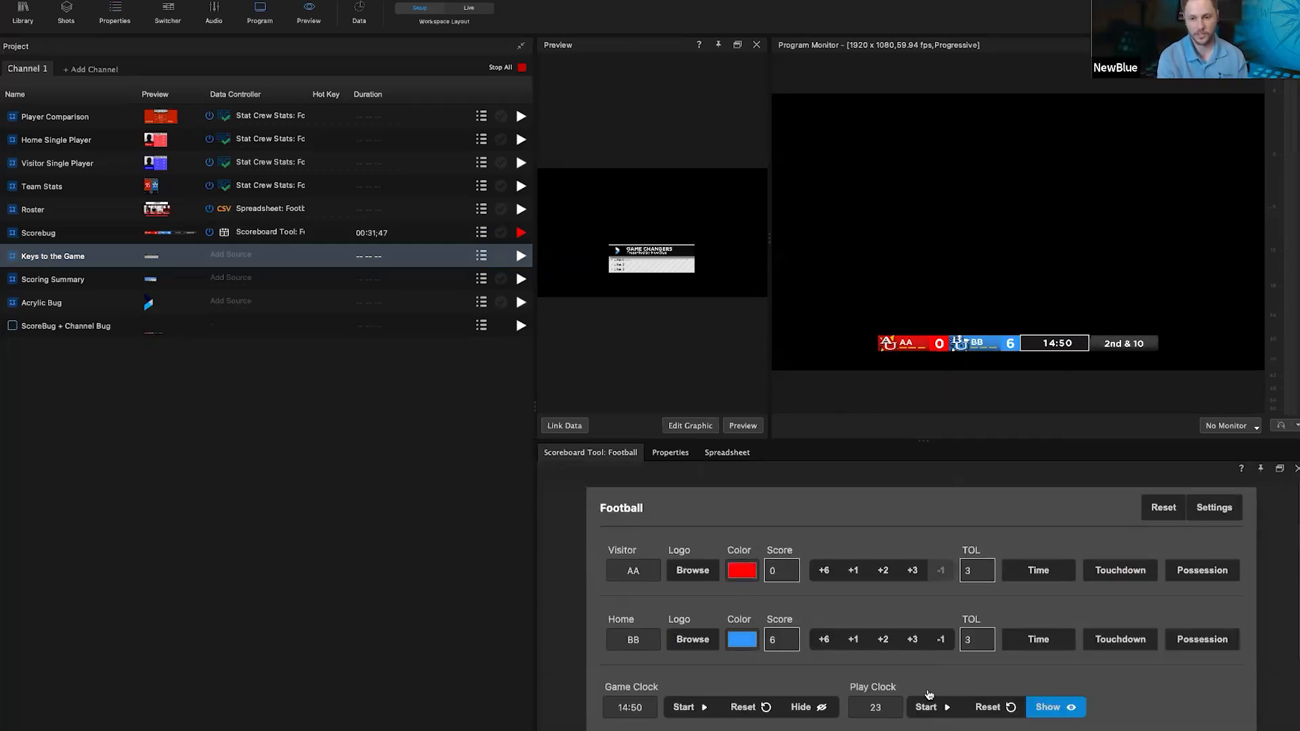
pyautogui.click(521, 232)
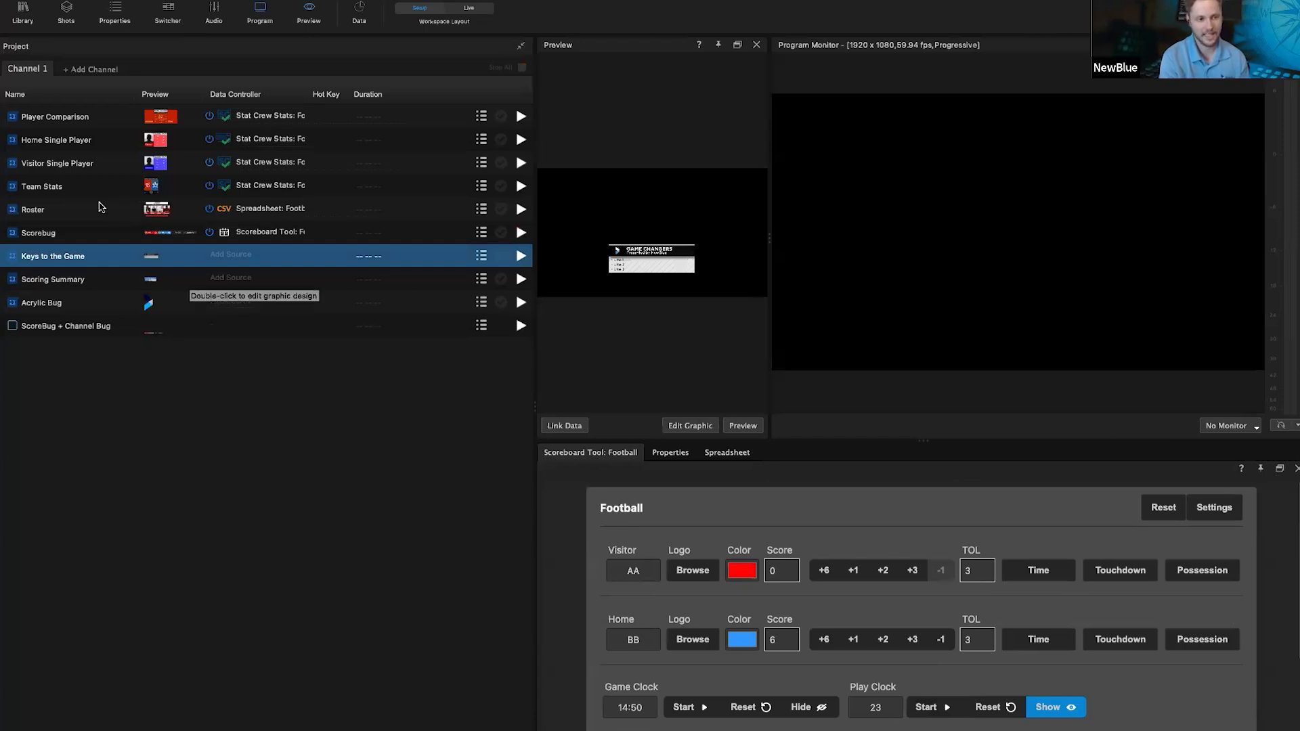
# Step: Select Team Stats and browse its data source menu to Sports > Stat Crew Stats > Football, closing without changes
pyautogui.click(95, 191)
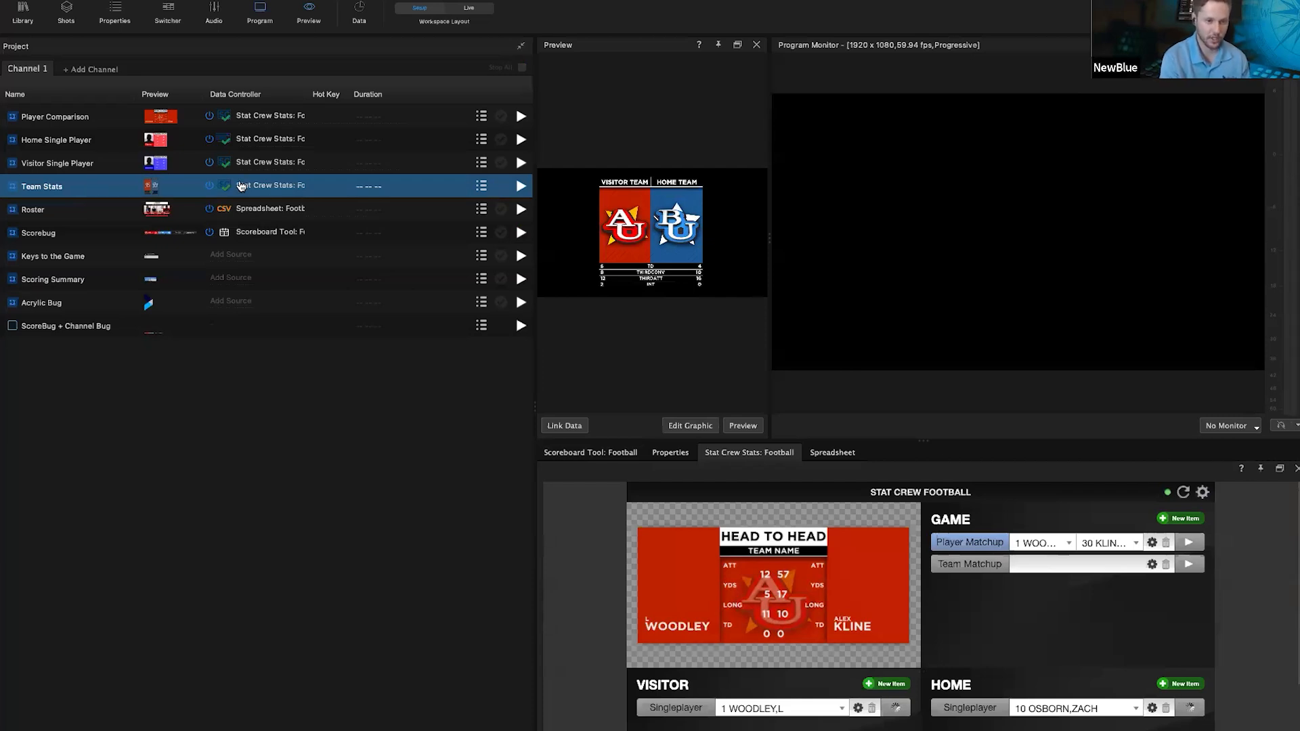
pyautogui.click(226, 186)
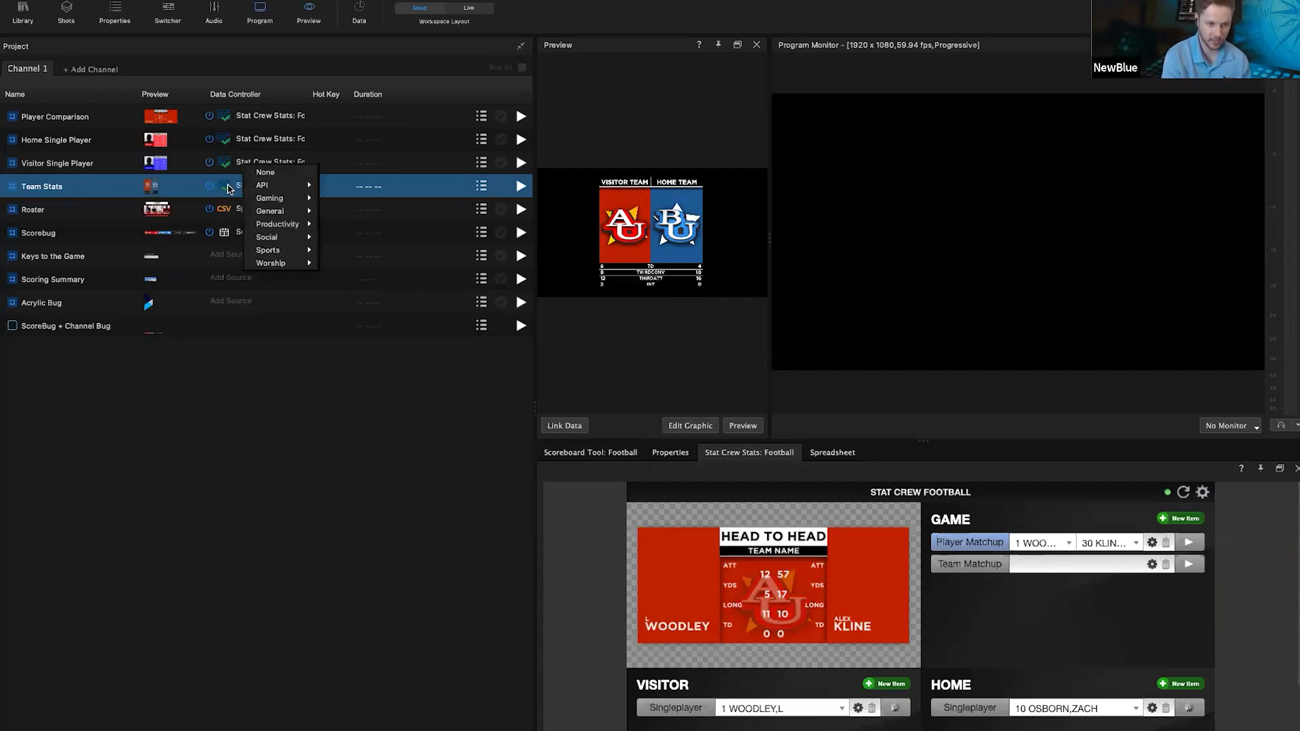
pyautogui.moveTo(297, 254)
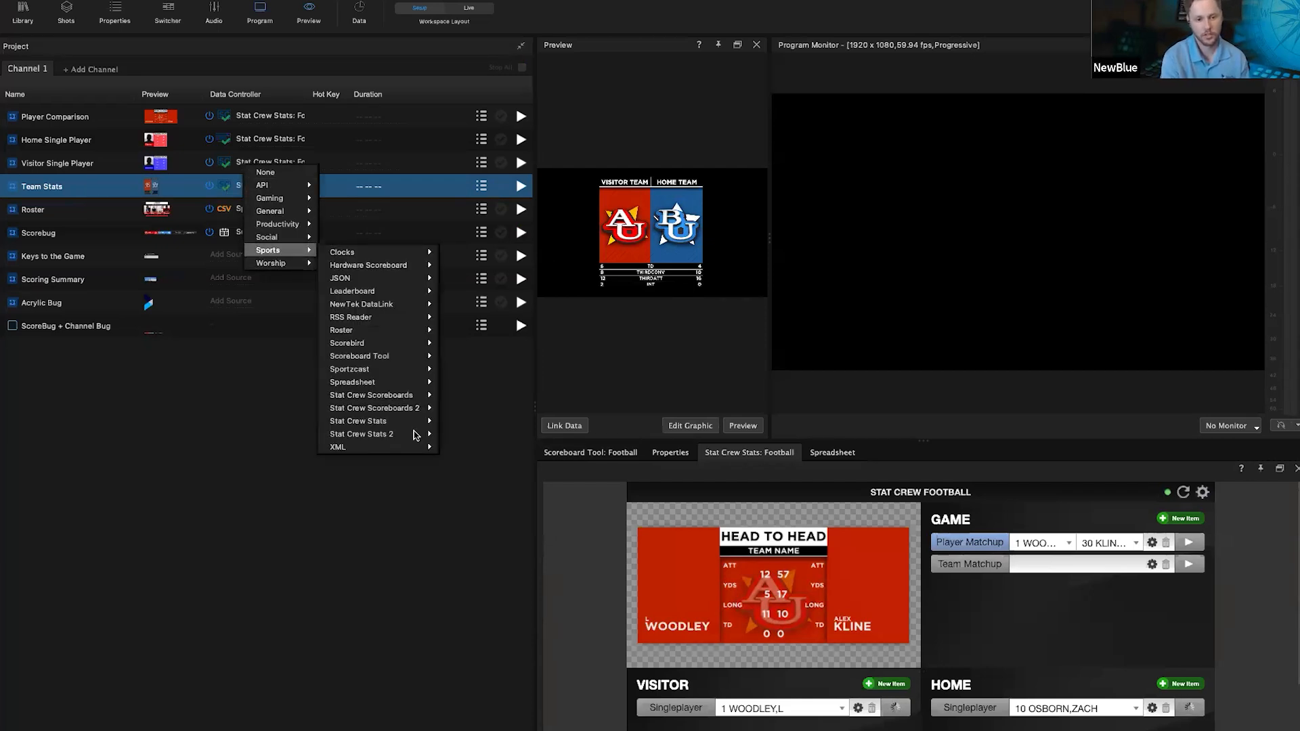
pyautogui.moveTo(392, 424)
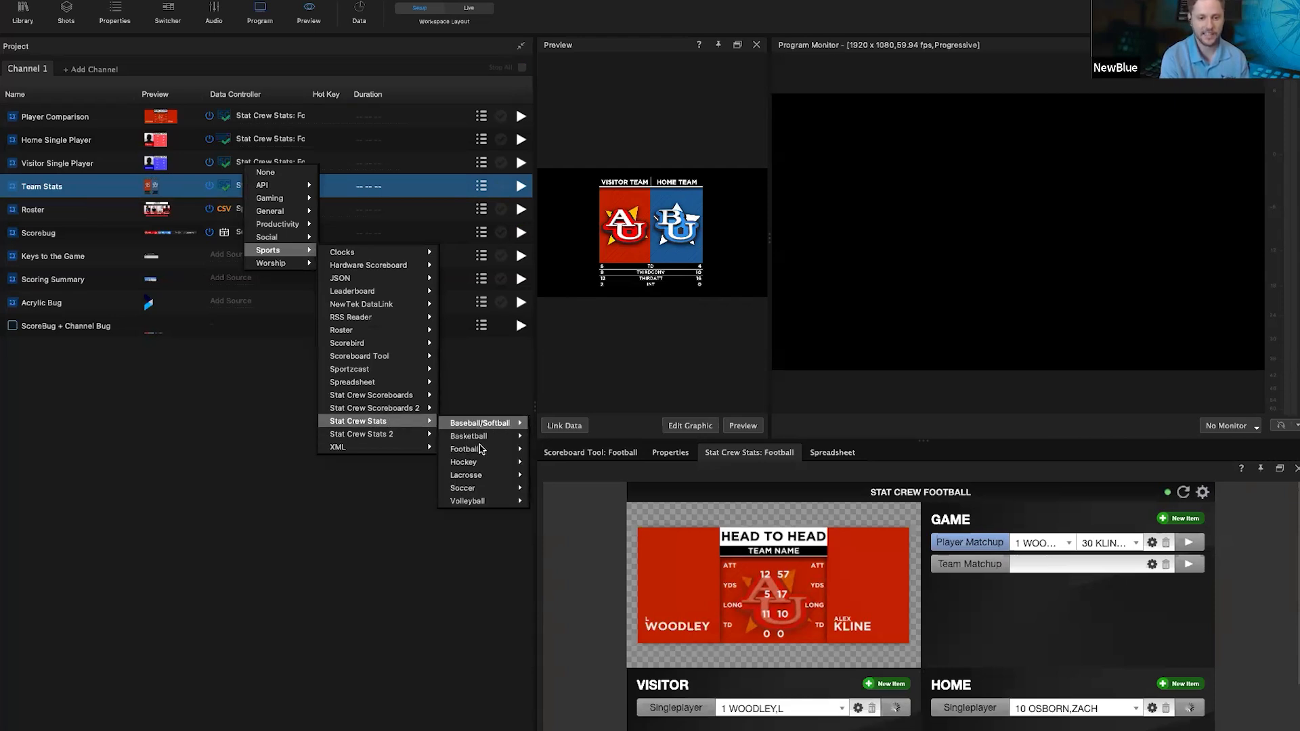
pyautogui.moveTo(478, 452)
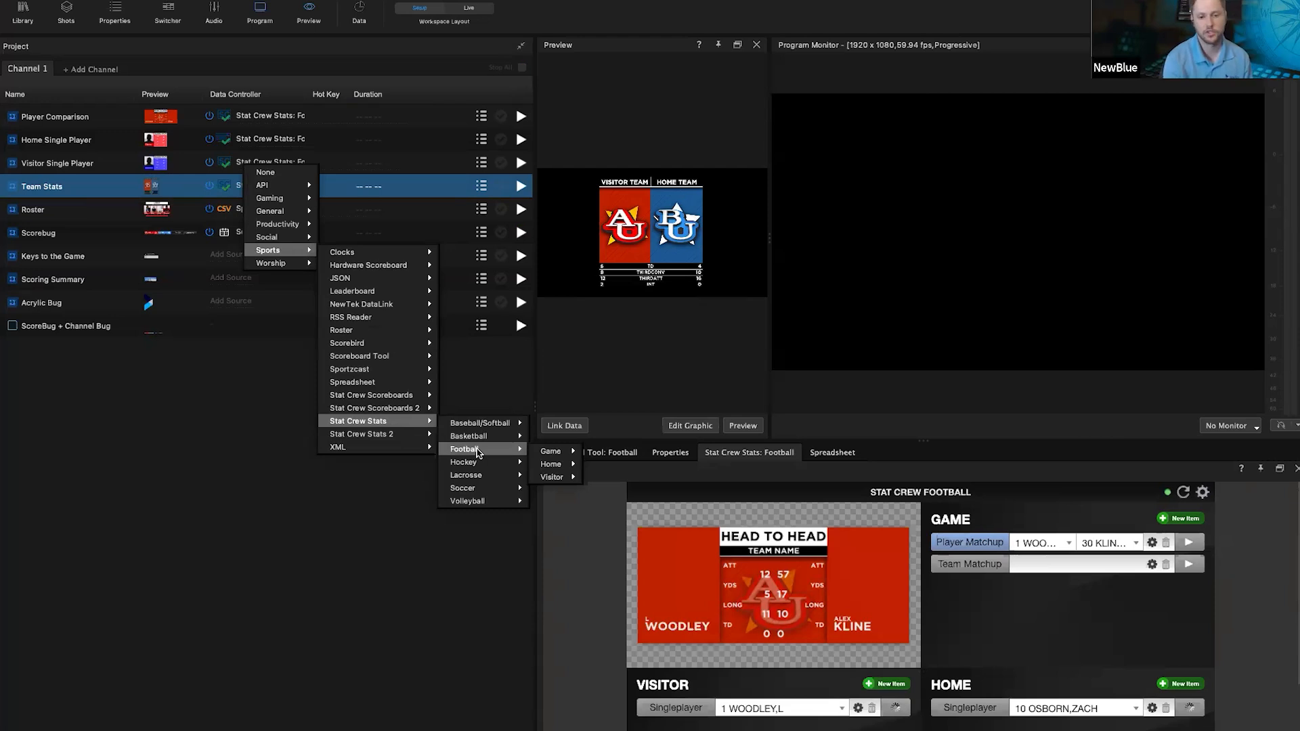
pyautogui.moveTo(563, 455)
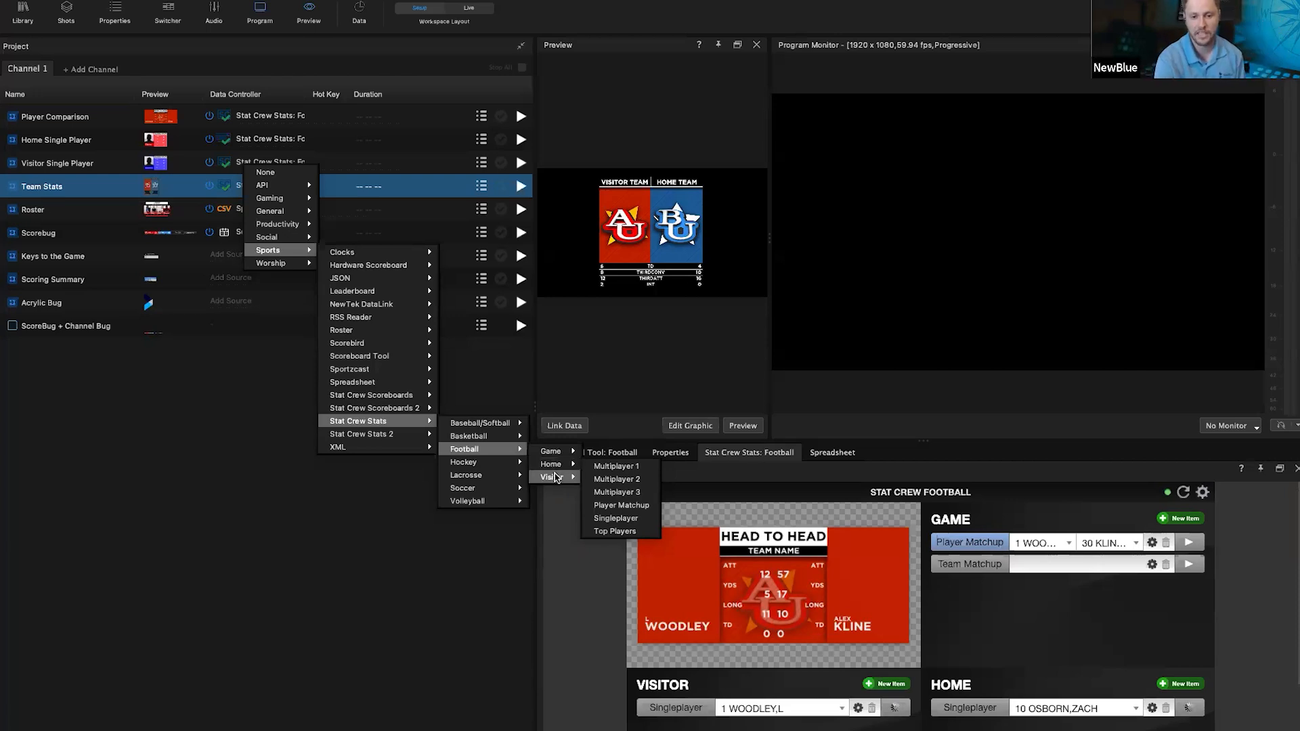
pyautogui.click(461, 520)
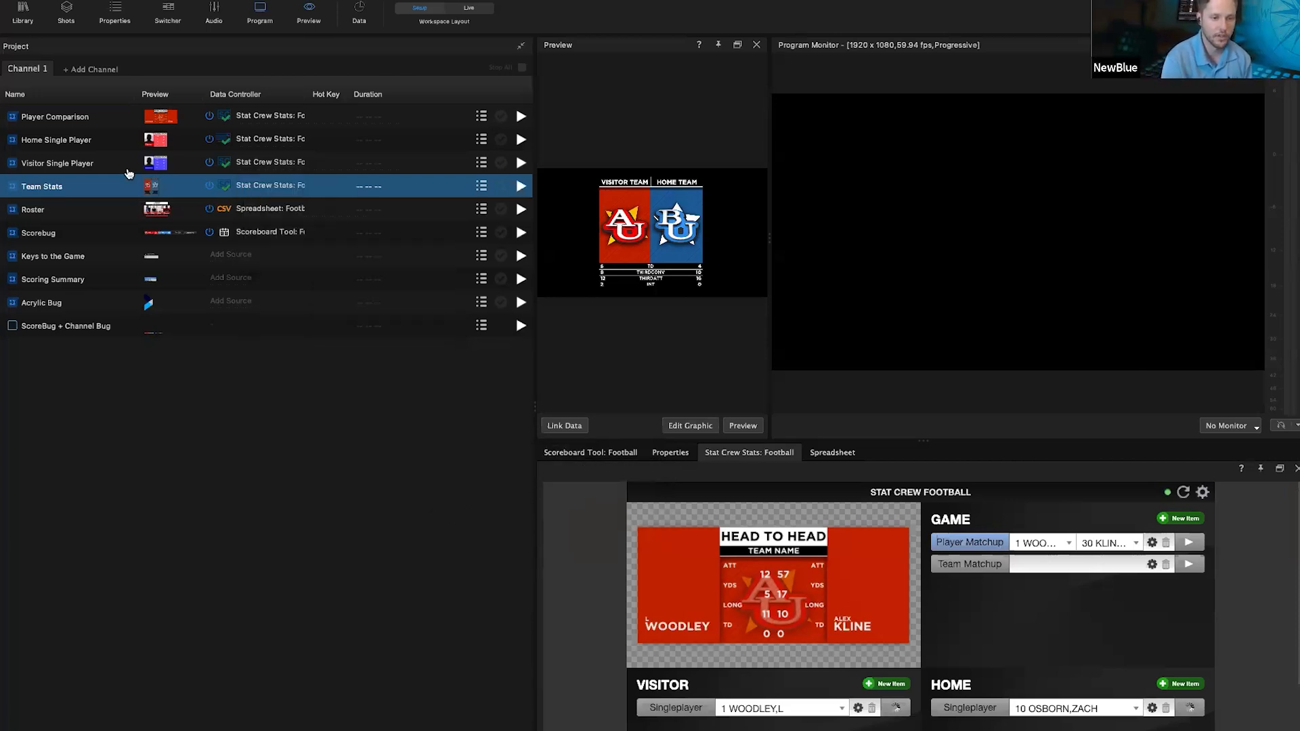
# Step: Put Team Stats on air, enlarge the program output, and compare Player and Team Matchup previews
pyautogui.click(522, 186)
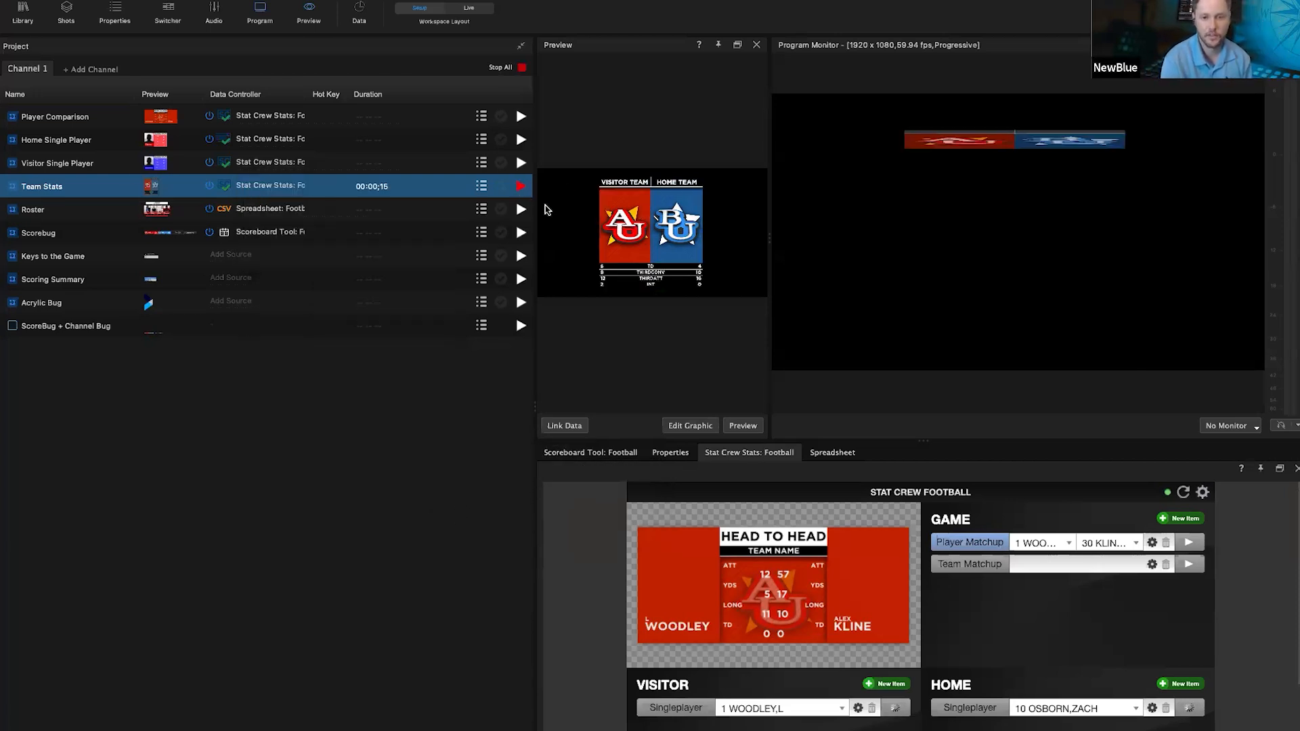
pyautogui.moveTo(533, 209); pyautogui.dragTo(369, 208)
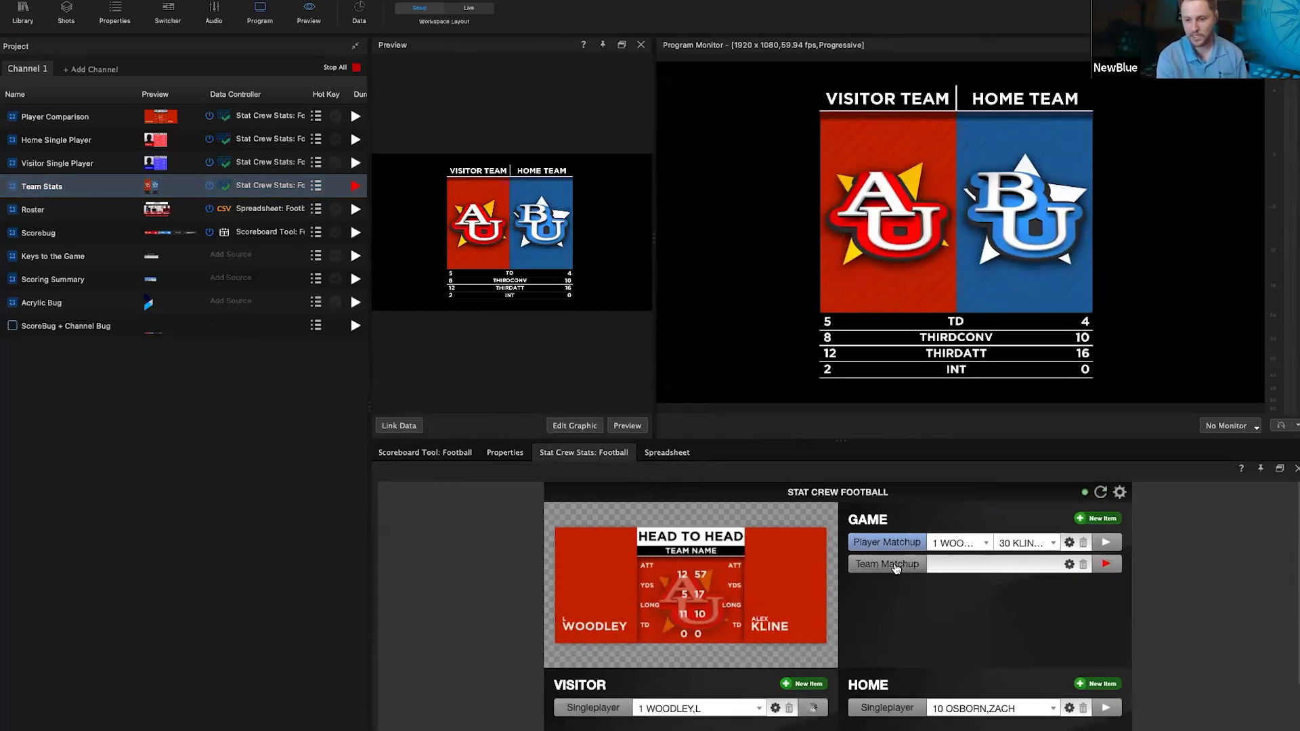
pyautogui.click(882, 572)
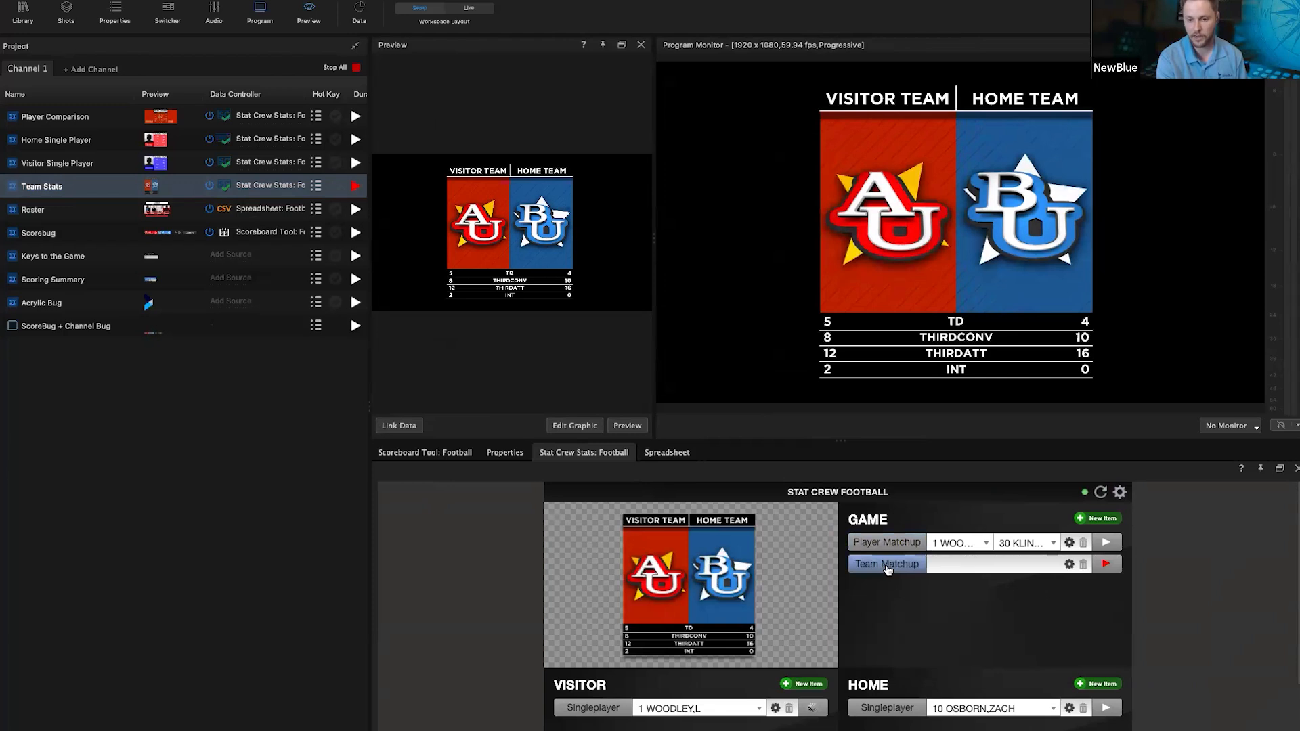
pyautogui.click(884, 547)
pyautogui.click(883, 564)
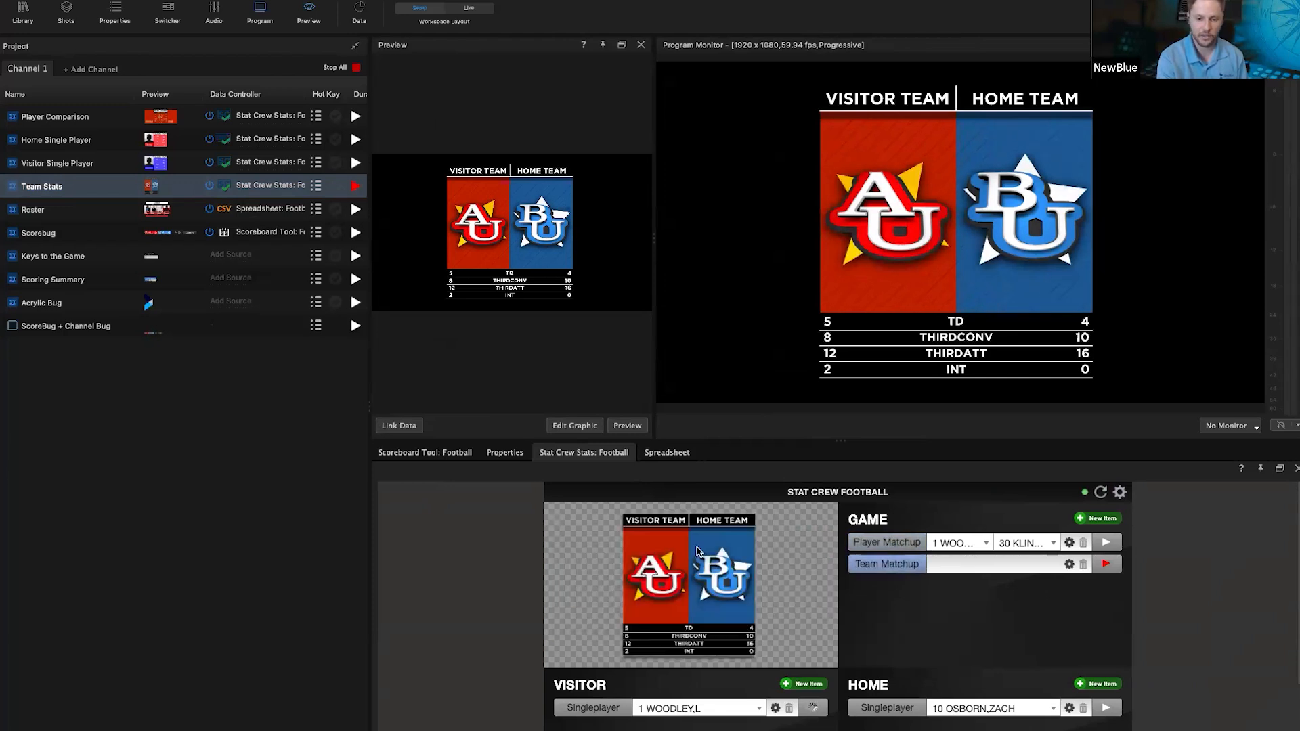
# Step: Preview Visitor Singleplayer, return to Team Matchup, and open its stat variable settings
pyautogui.click(594, 709)
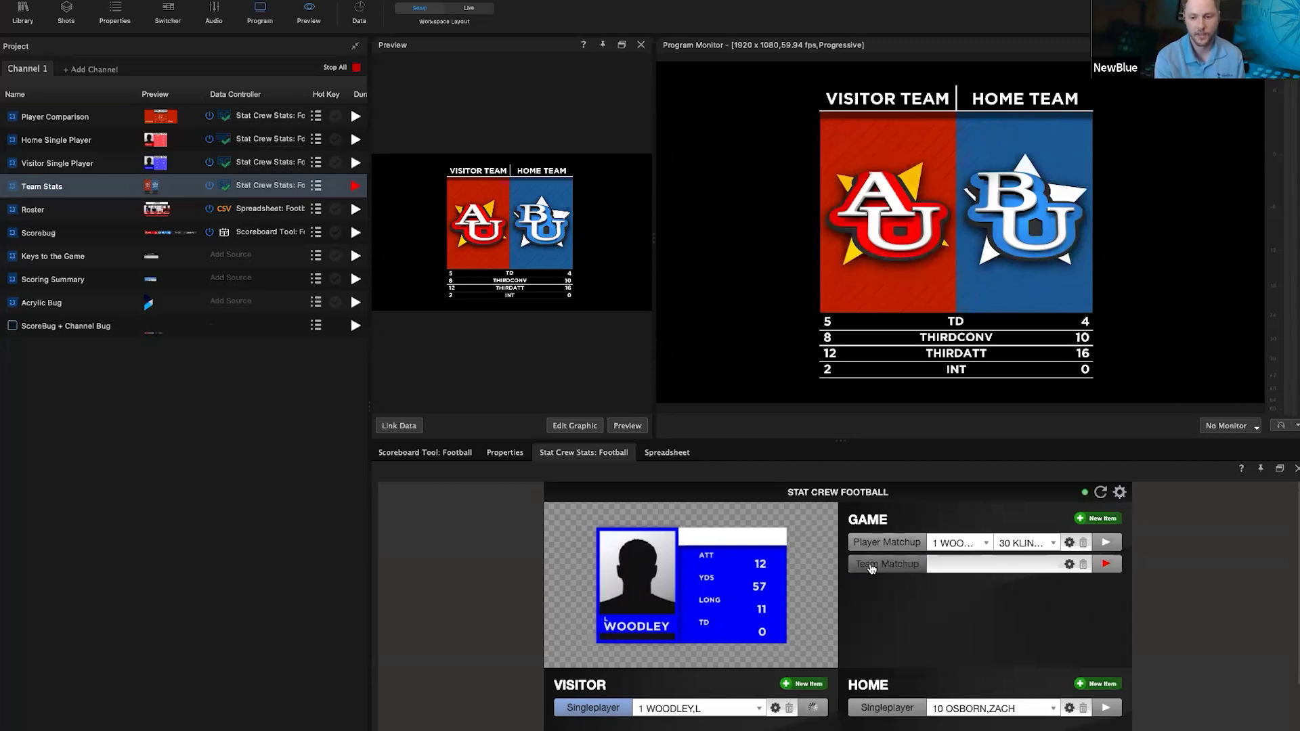
pyautogui.click(888, 568)
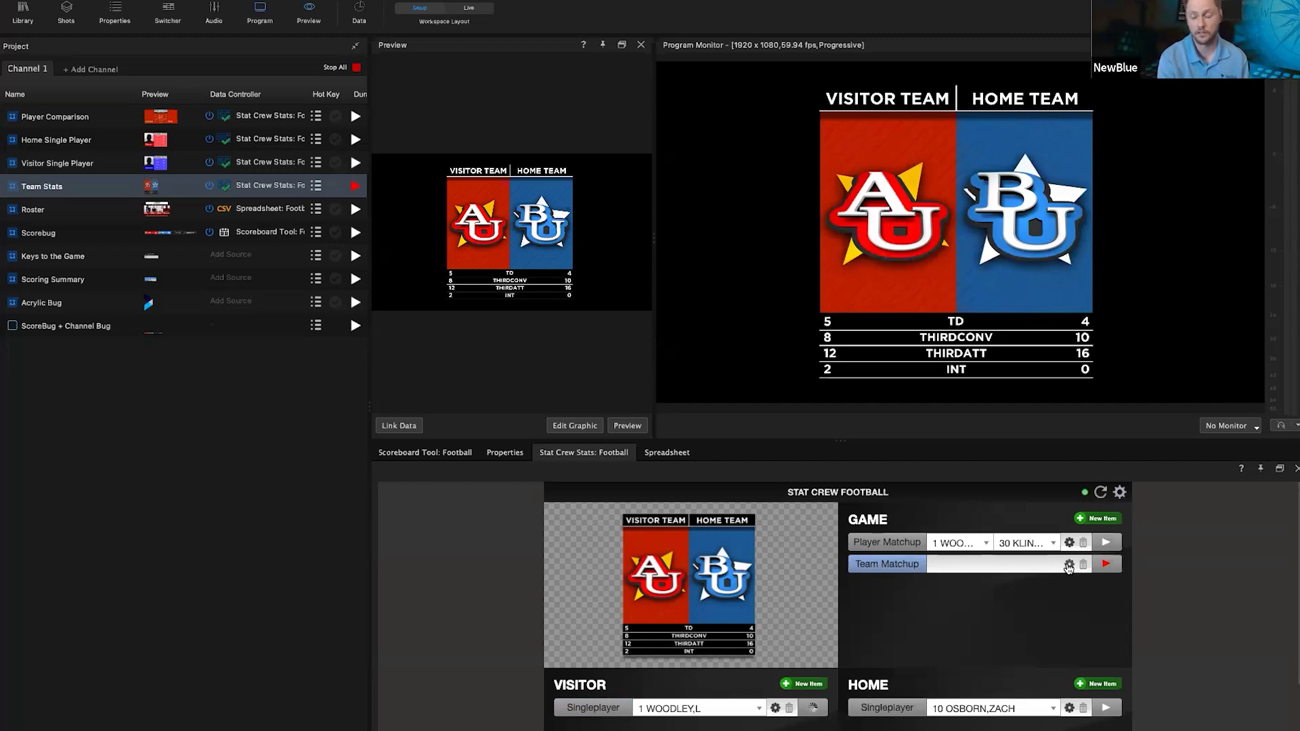
pyautogui.click(1068, 565)
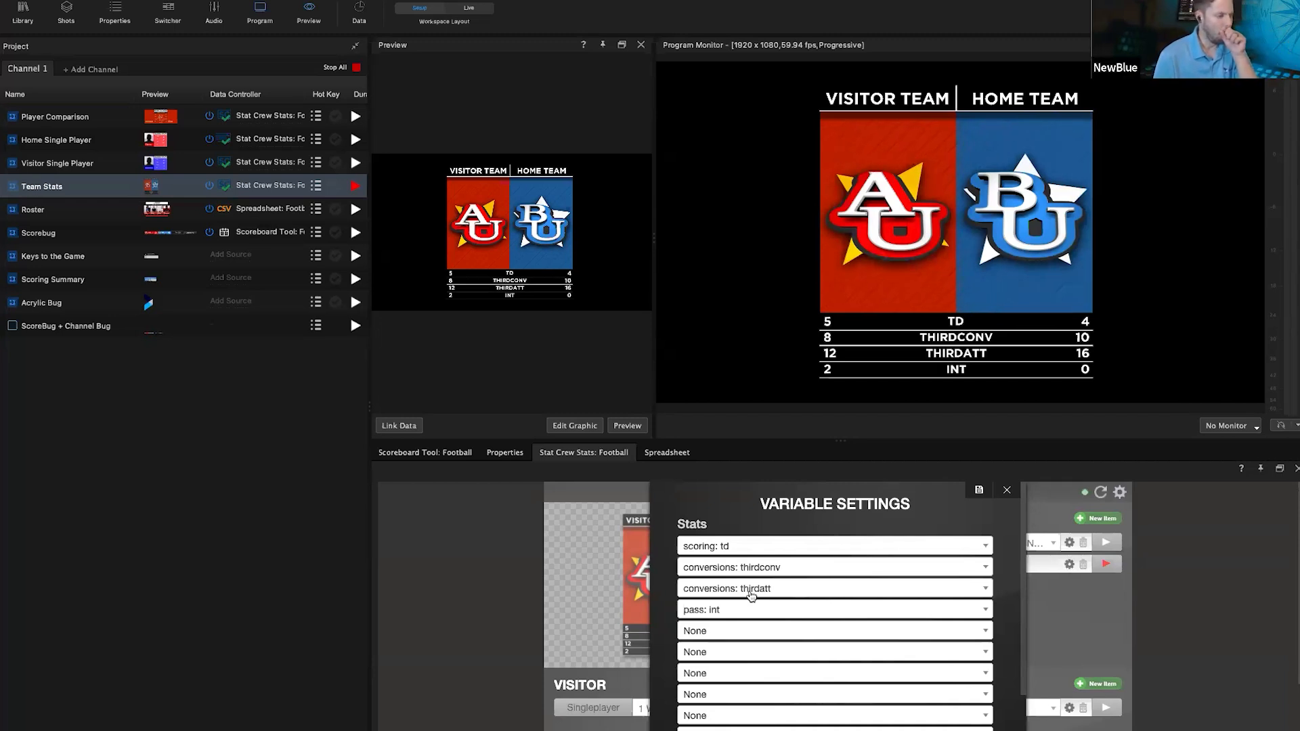
# Step: Change the first Team Matchup stat from TD to scoring: fg, save, and take it off air
pyautogui.click(717, 549)
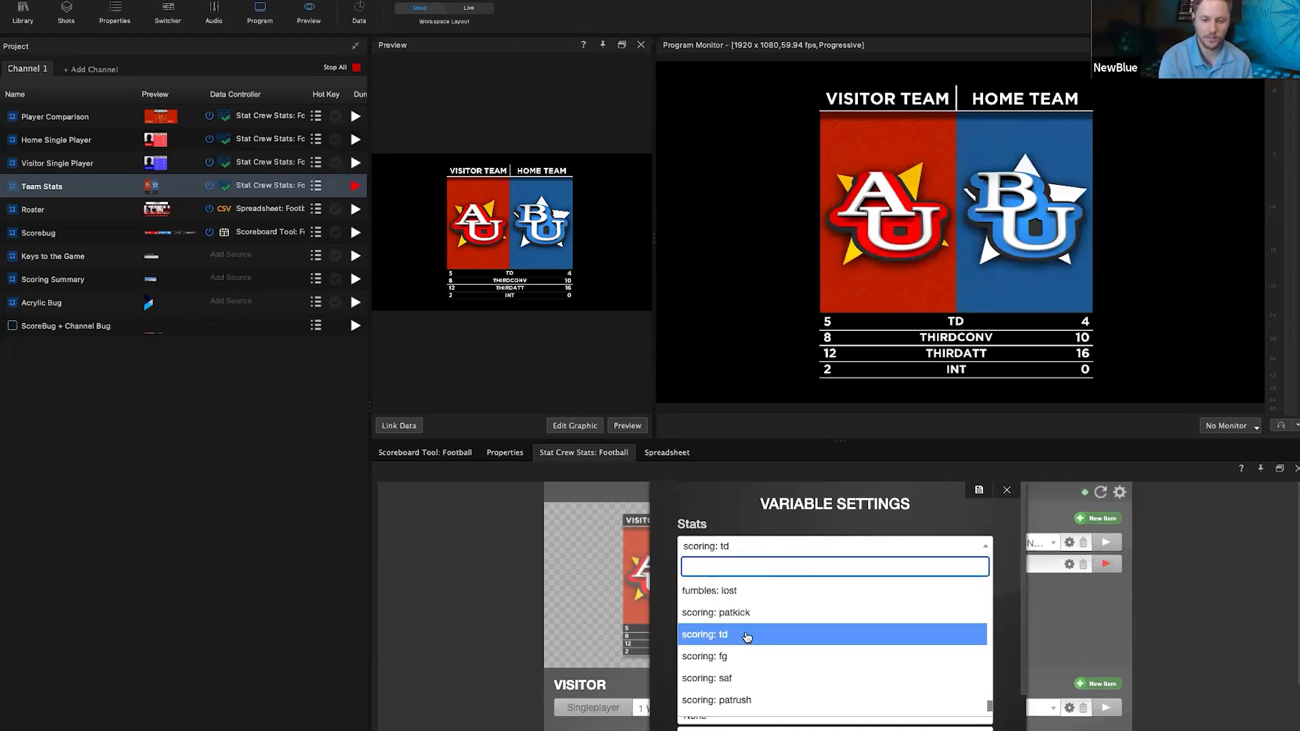
pyautogui.scroll(-2, 738, 630)
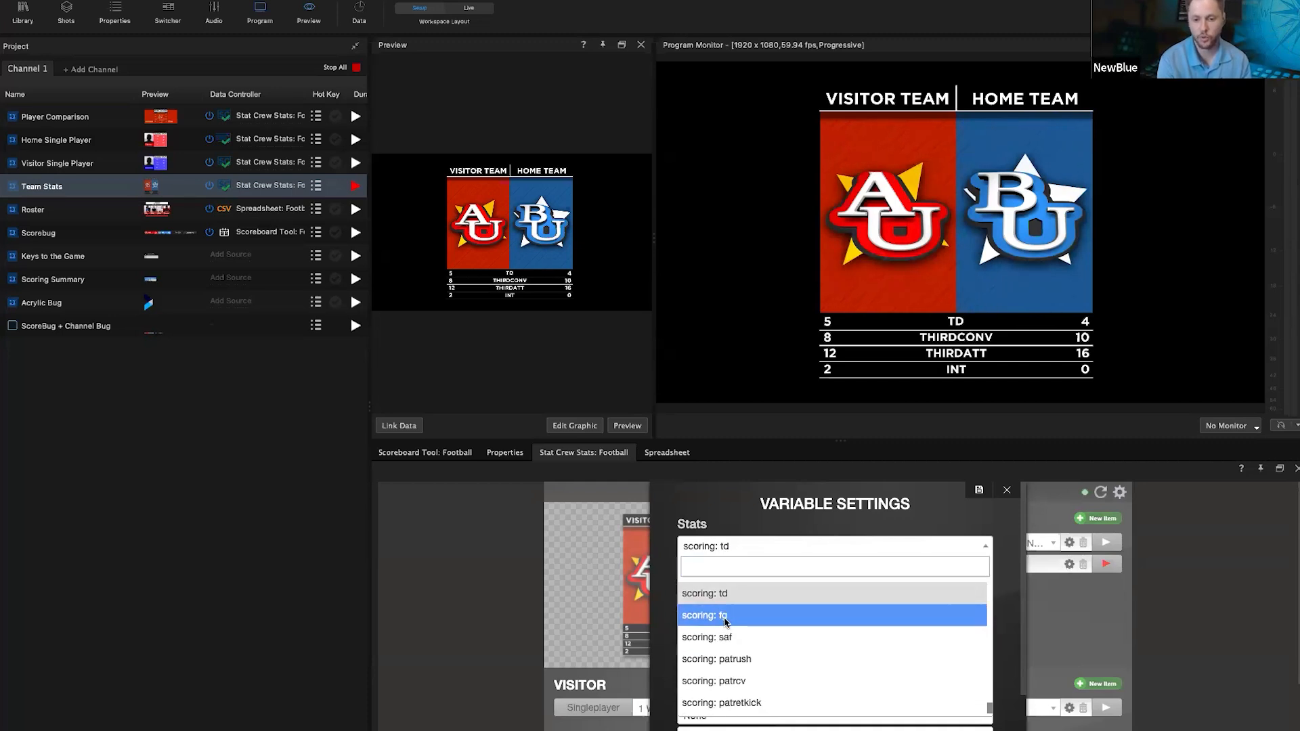
pyautogui.click(725, 621)
pyautogui.scroll(-5, 799, 629)
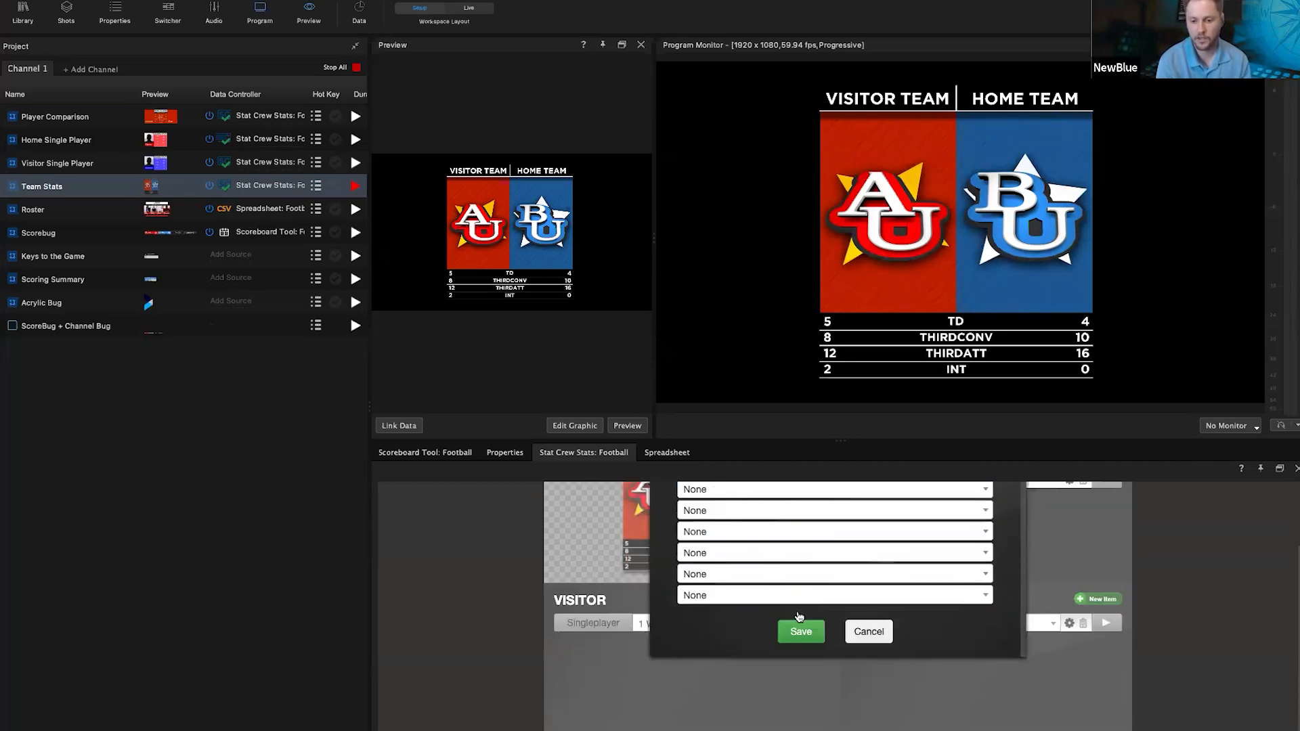
pyautogui.click(800, 631)
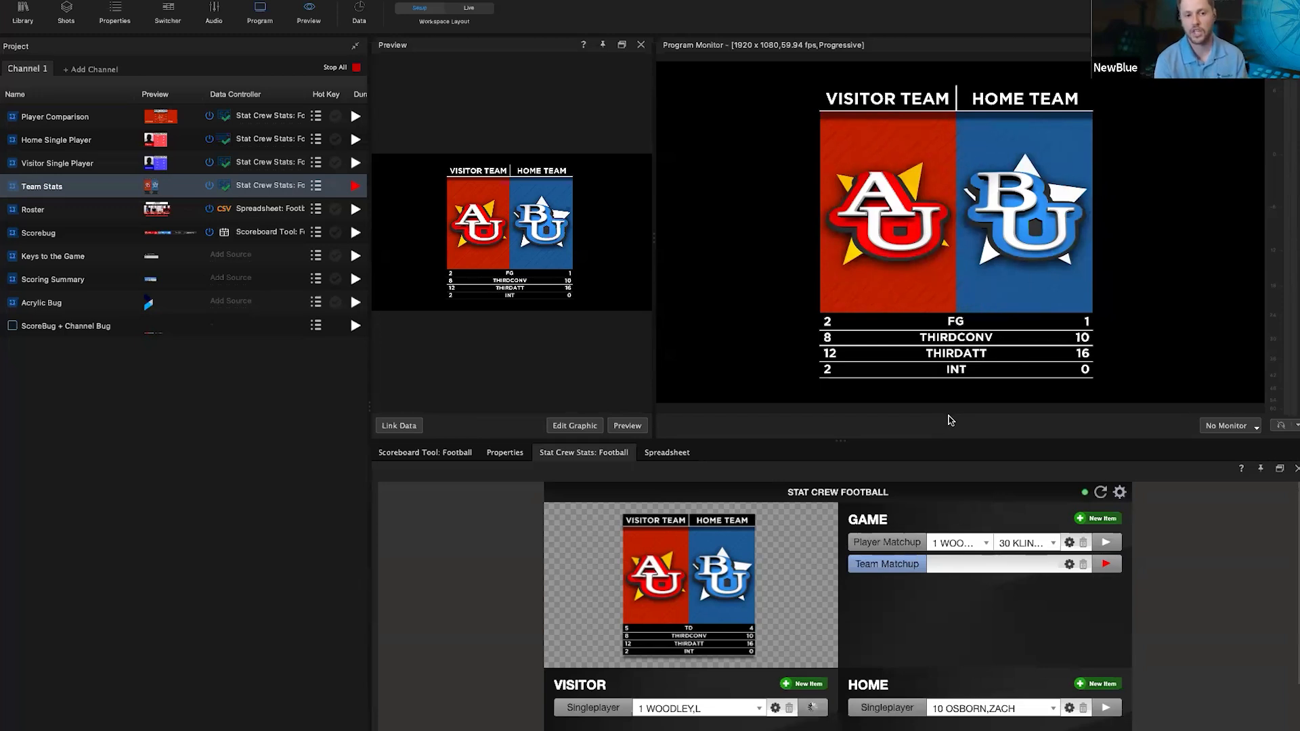
pyautogui.click(1099, 568)
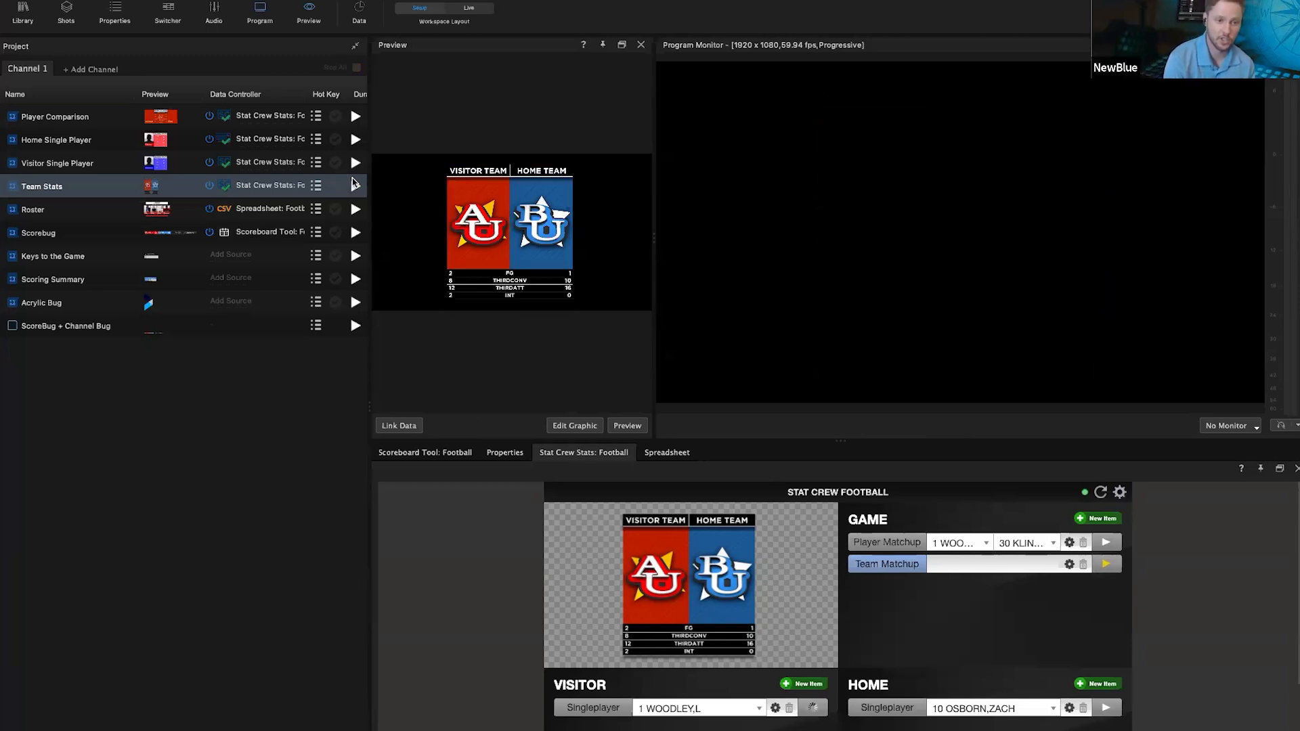
# Step: Briefly air Team Stats again, then enlarge the stats controller panel
pyautogui.click(1105, 566)
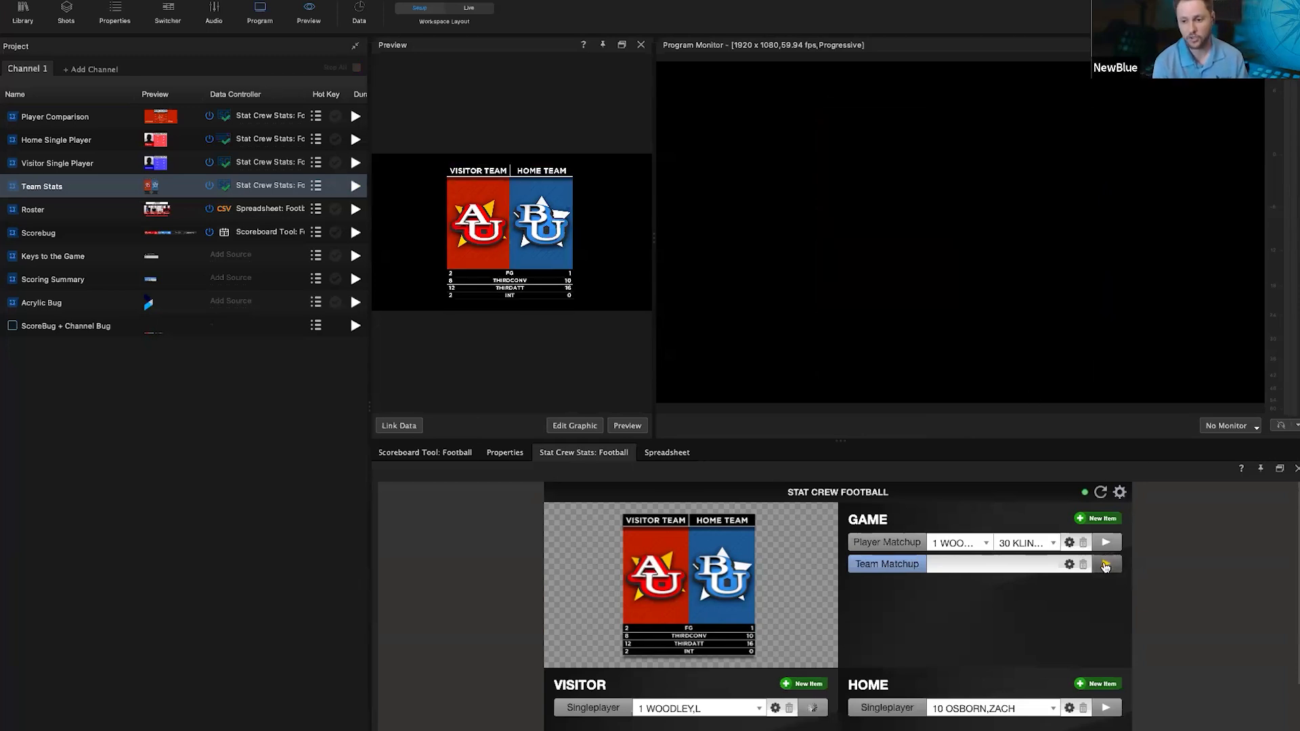
pyautogui.click(1104, 566)
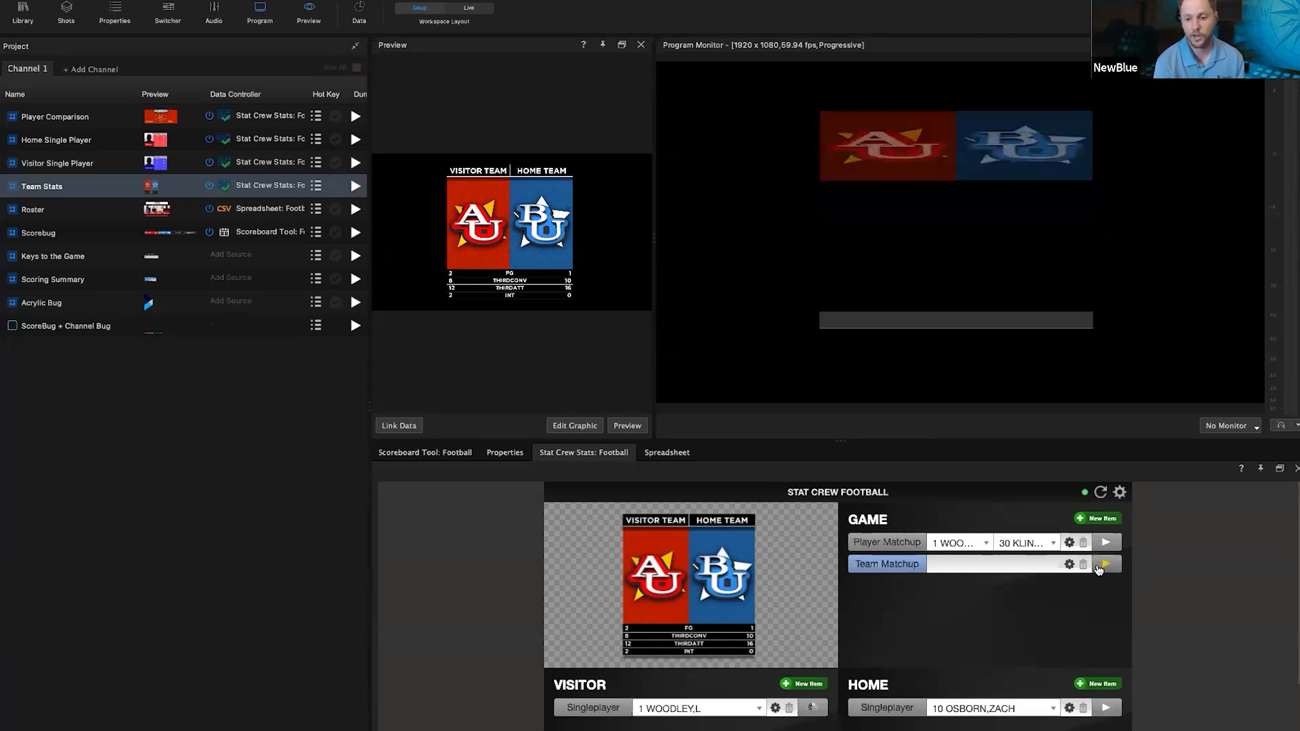
pyautogui.moveTo(840, 441); pyautogui.dragTo(840, 359)
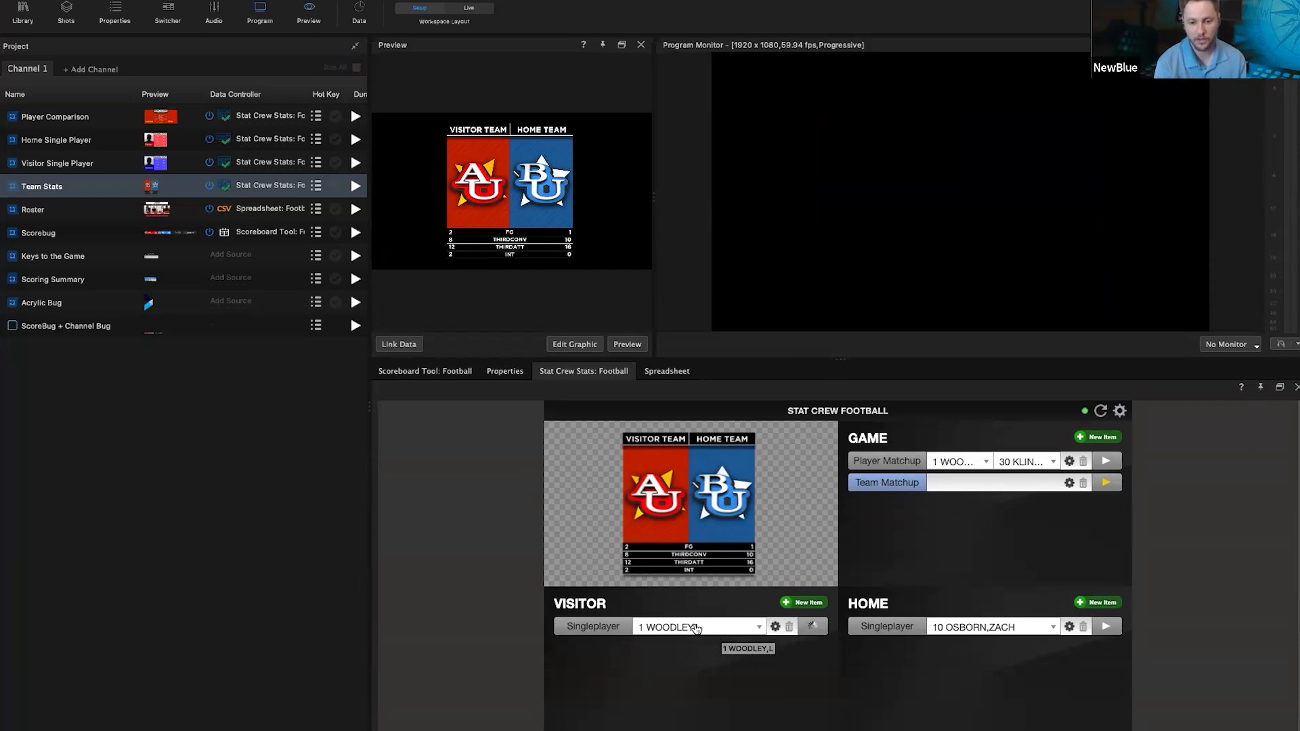
# Step: Set the Visitor Singleplayer card to player number 1 and save its rushing stats
pyautogui.click(600, 629)
pyautogui.click(708, 628)
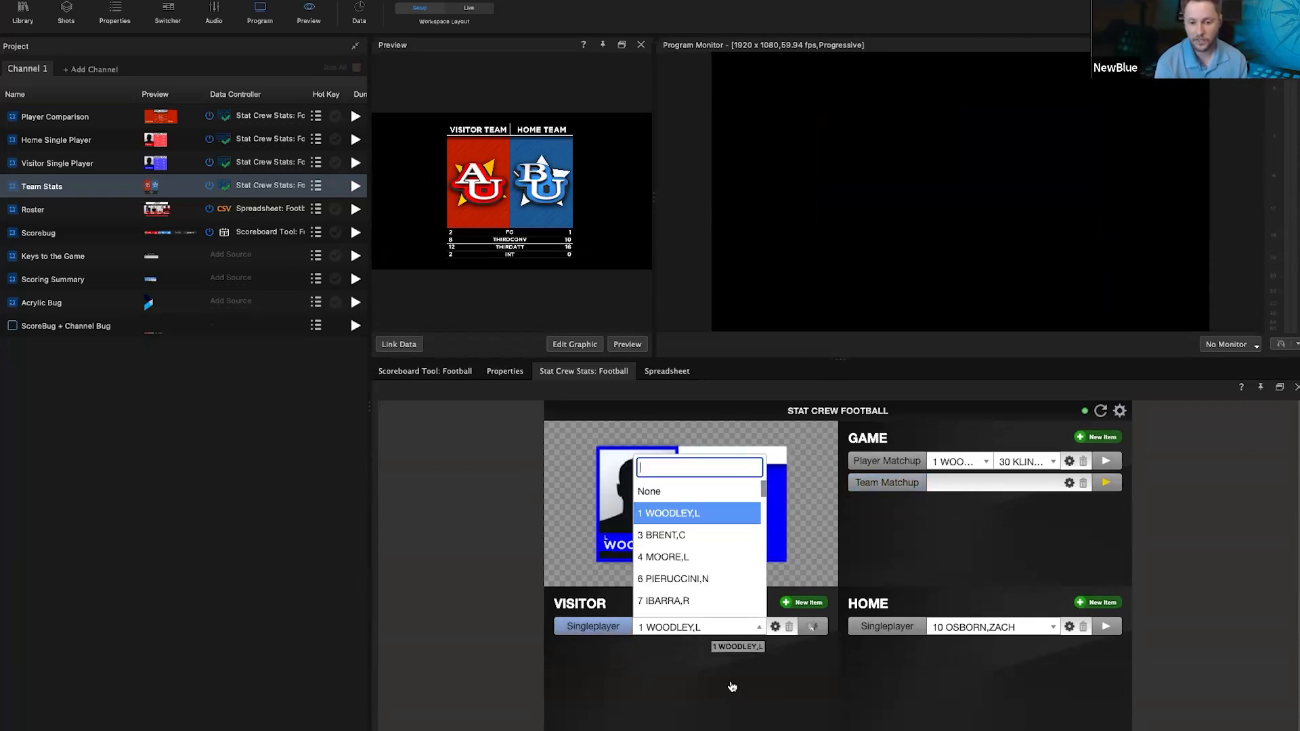
pyautogui.scroll(-8, 707, 559)
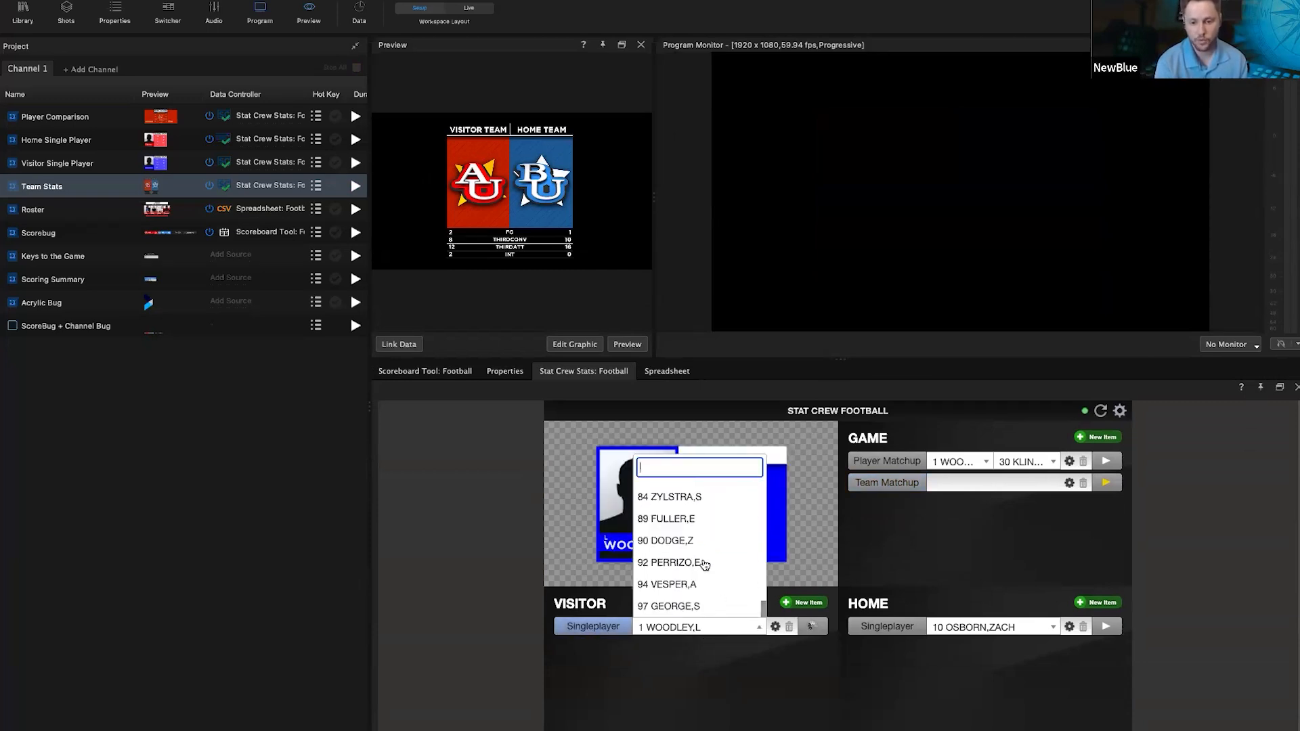
pyautogui.scroll(8, 704, 564)
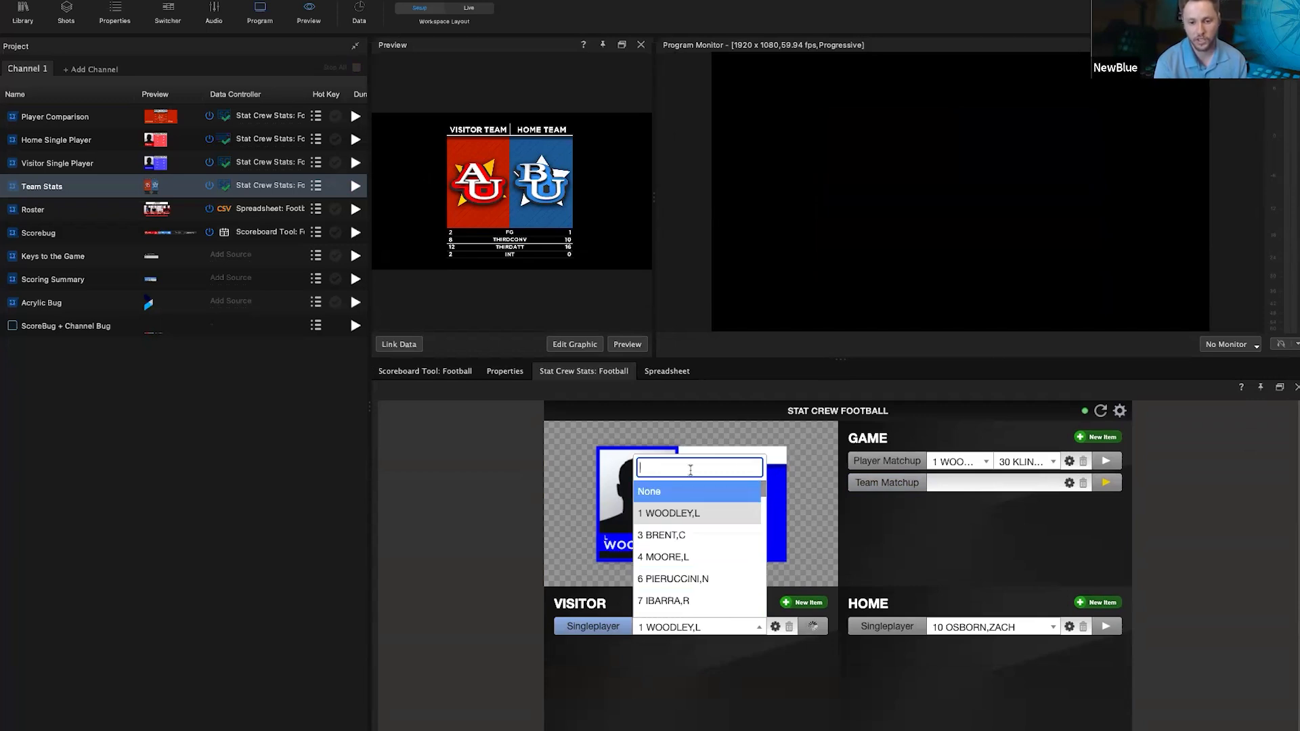
pyautogui.scroll(-6, 705, 538)
pyautogui.scroll(6, 707, 514)
pyautogui.click(696, 514)
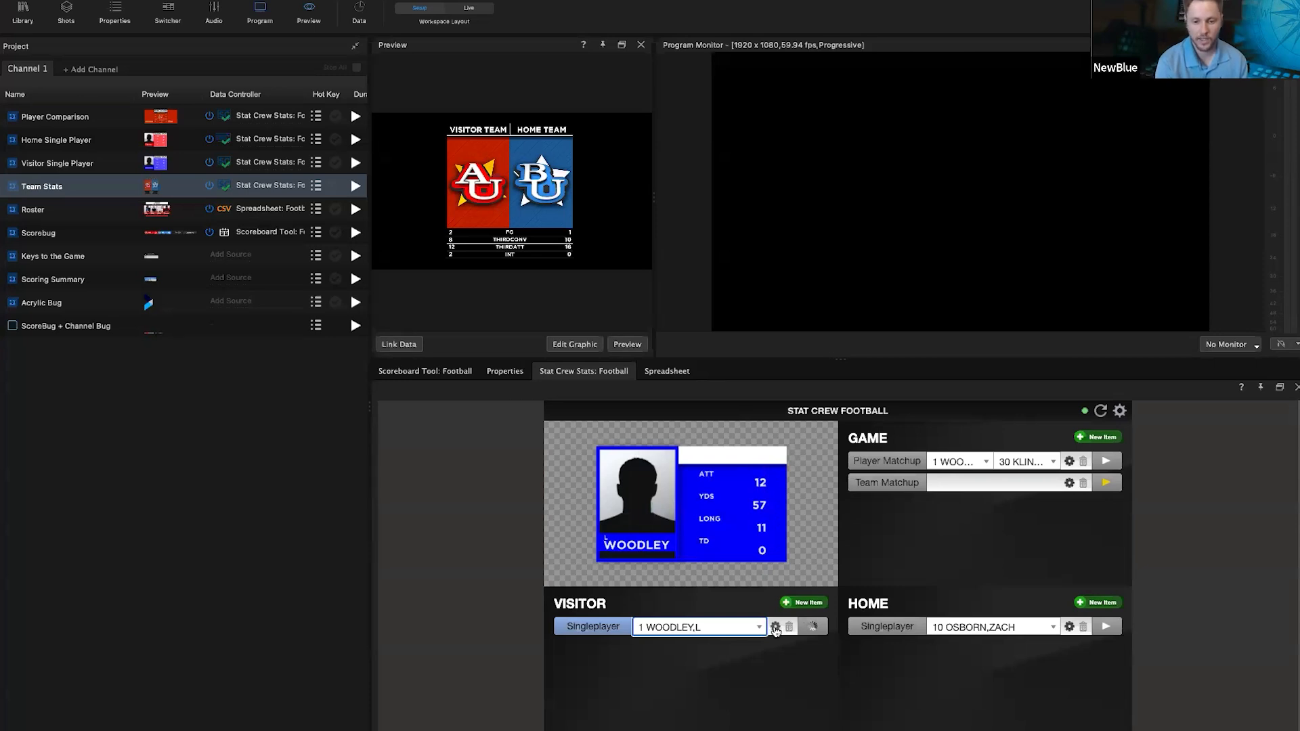
pyautogui.click(776, 628)
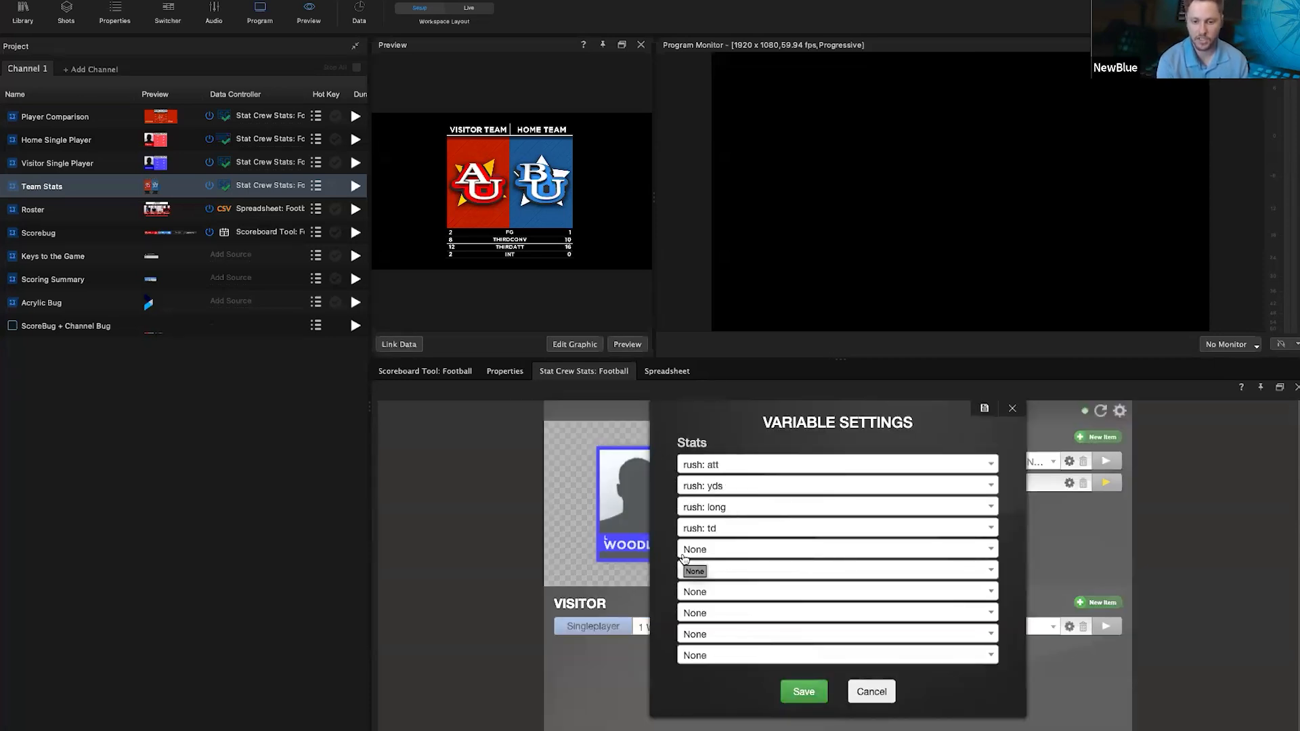
pyautogui.click(819, 696)
# Step: Air and stop the visitor card, then air and stop the Home Singleplayer passing card
pyautogui.click(810, 627)
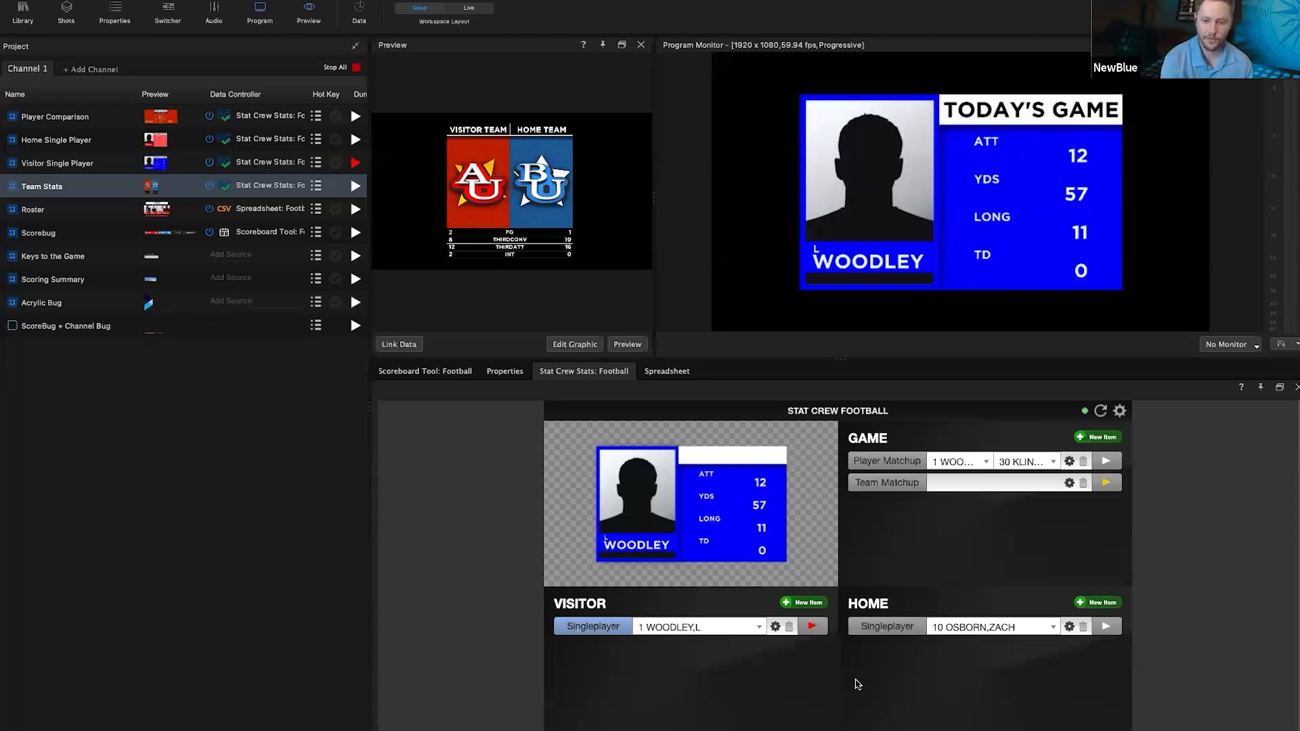
pyautogui.click(812, 626)
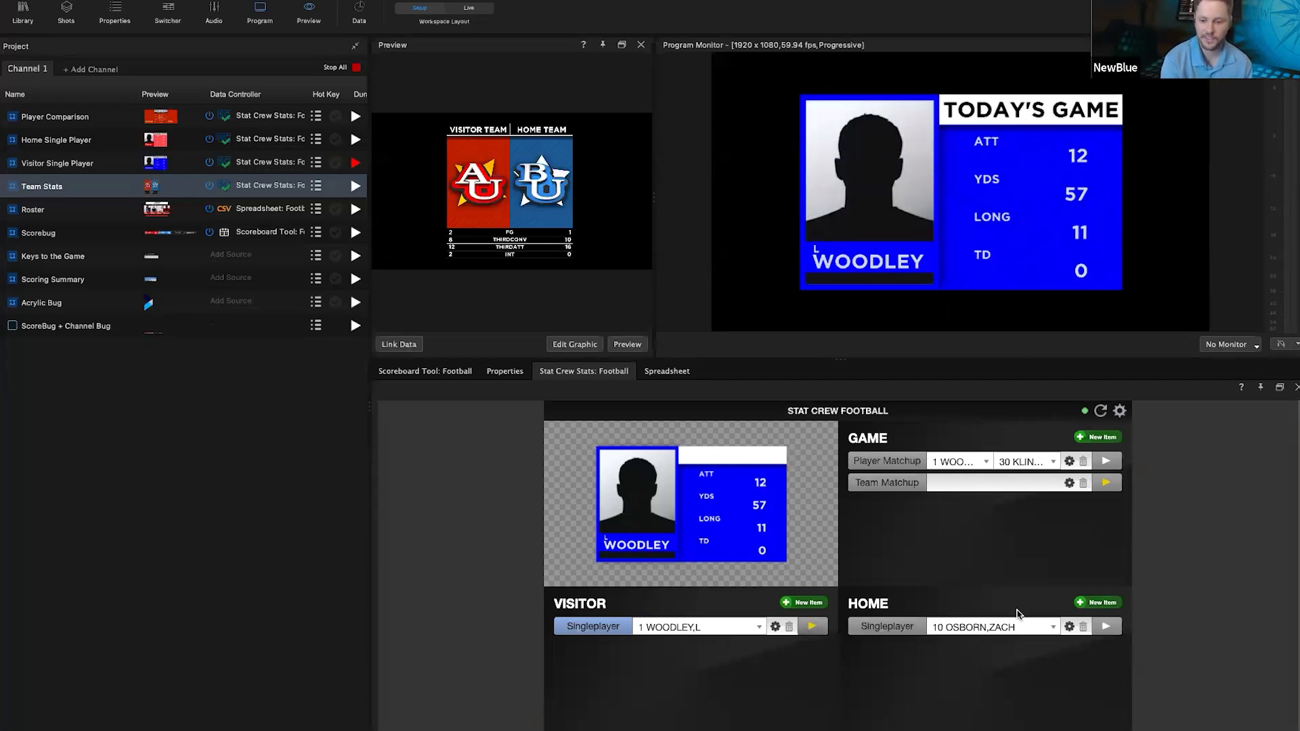
pyautogui.click(1053, 628)
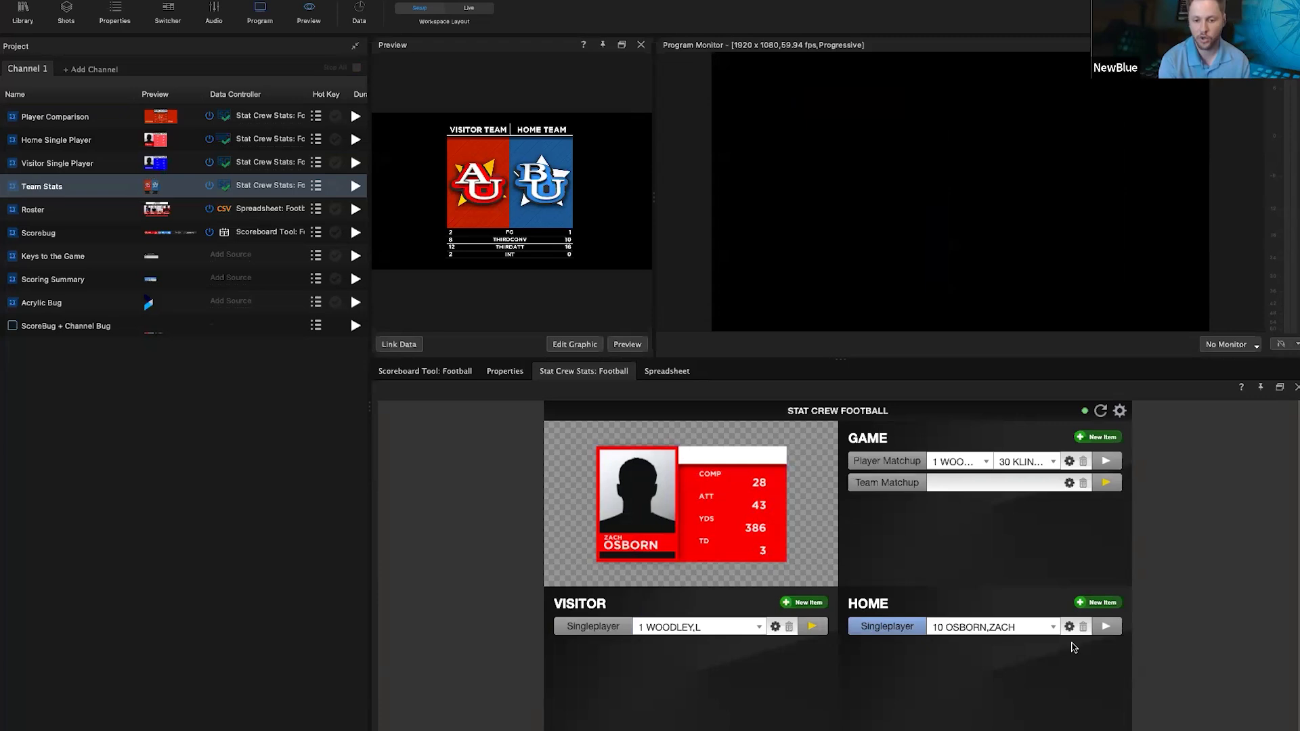
pyautogui.click(1106, 628)
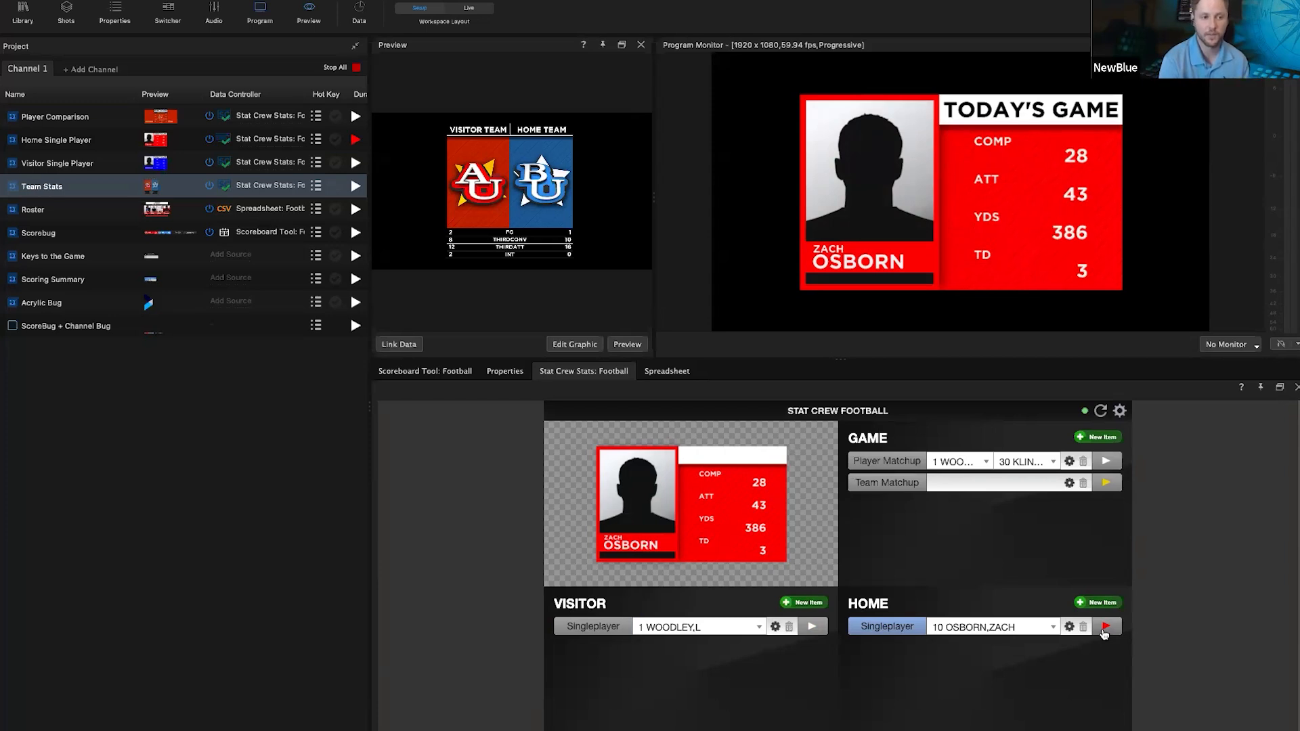
pyautogui.click(1104, 628)
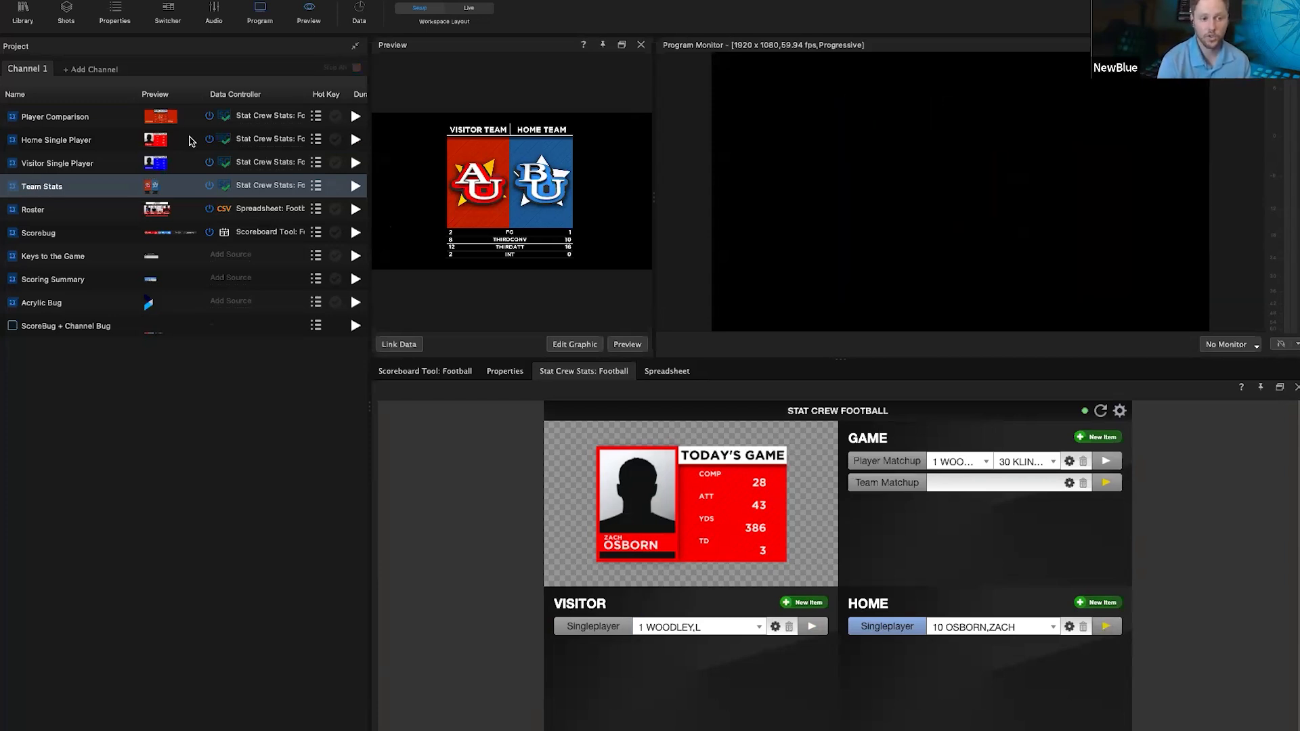
# Step: Put the Head to Head player comparison on air
pyautogui.click(355, 116)
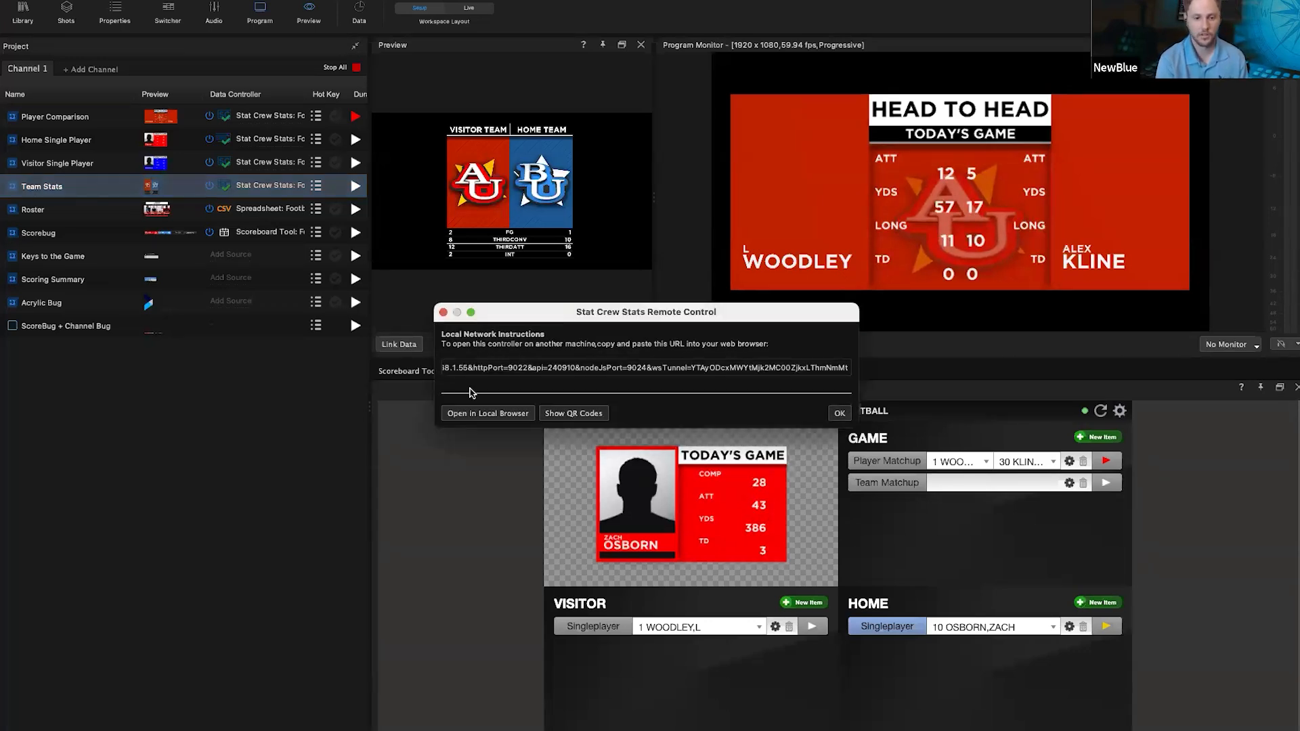
# Step: Open the stats controller in Chrome, check the home colour #FF0000, minimise Chrome, then Stop All
pyautogui.click(514, 419)
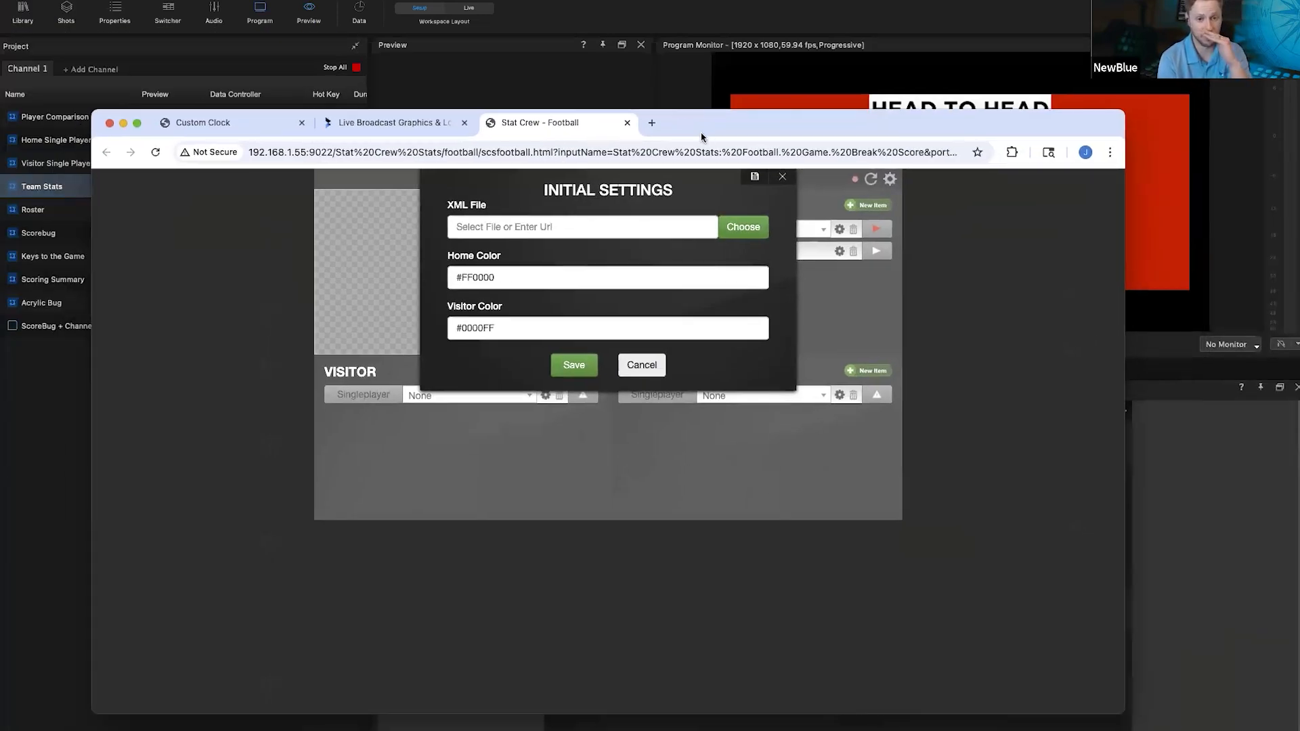
pyautogui.moveTo(711, 136); pyautogui.dragTo(728, 145)
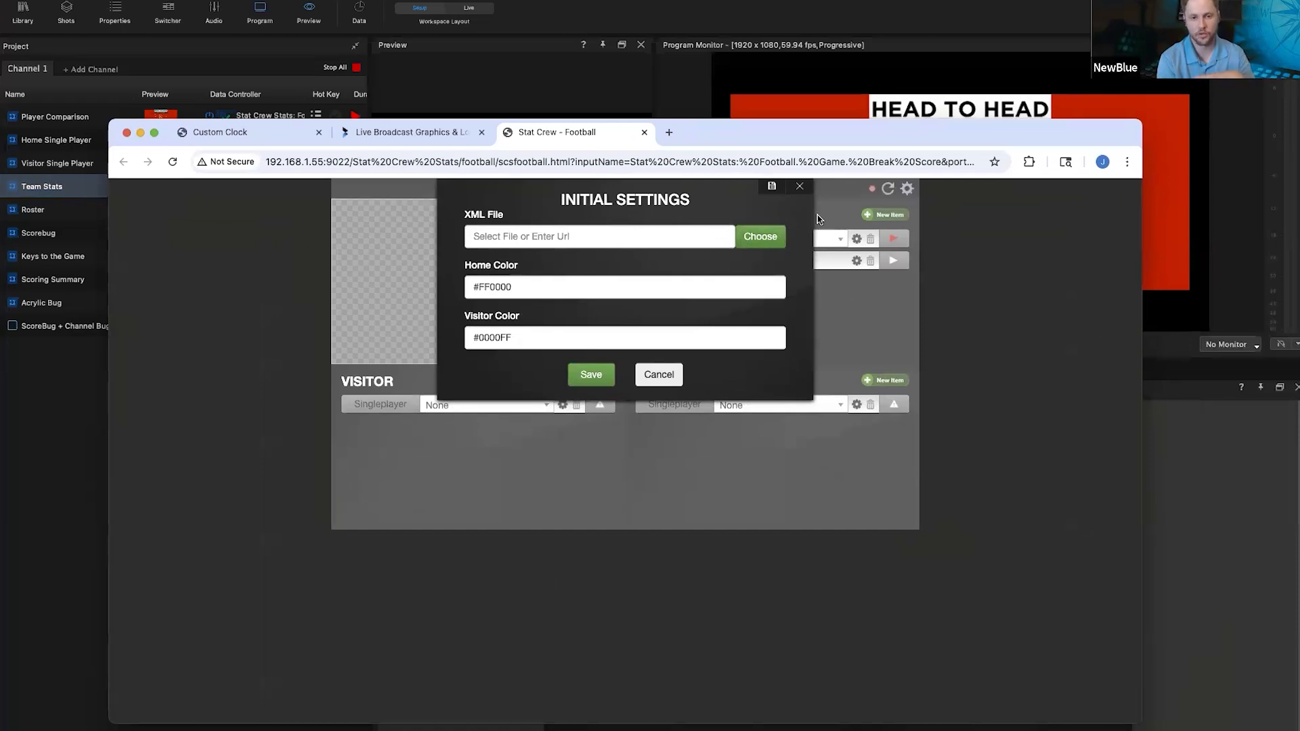
pyautogui.moveTo(468, 292); pyautogui.dragTo(573, 294)
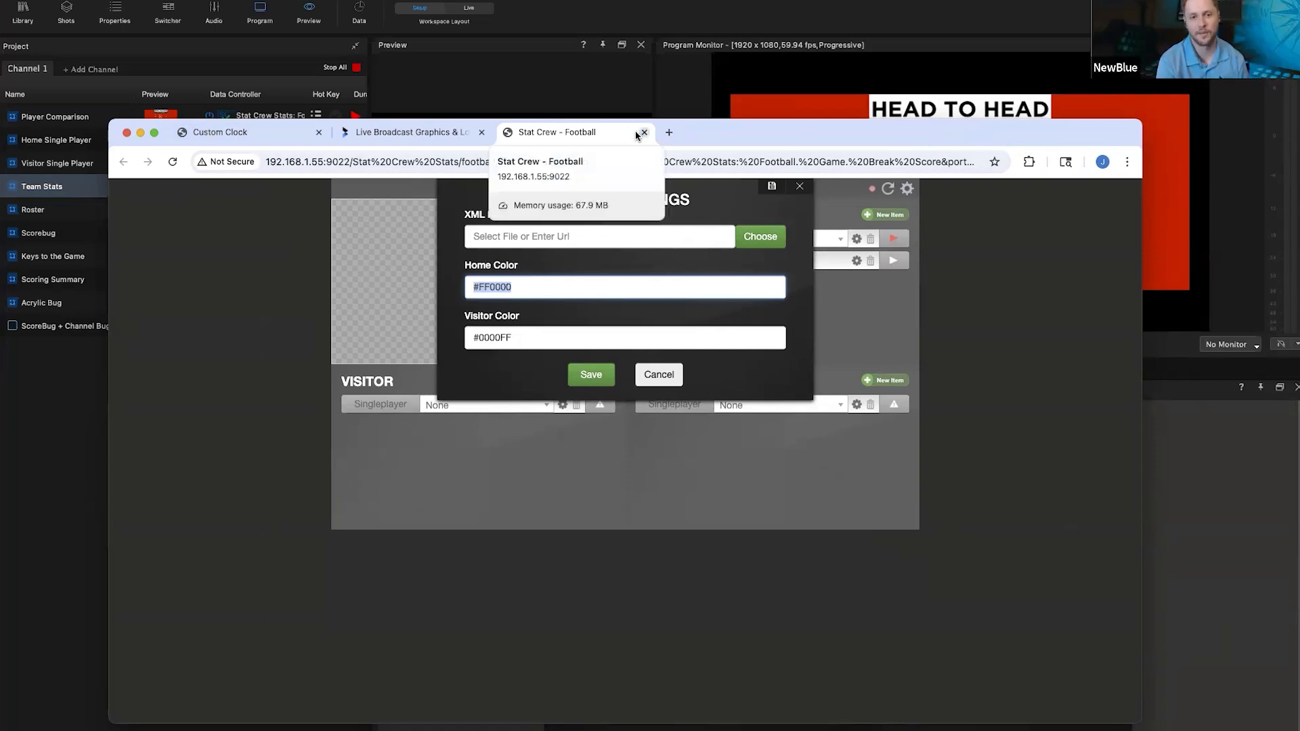
pyautogui.click(140, 133)
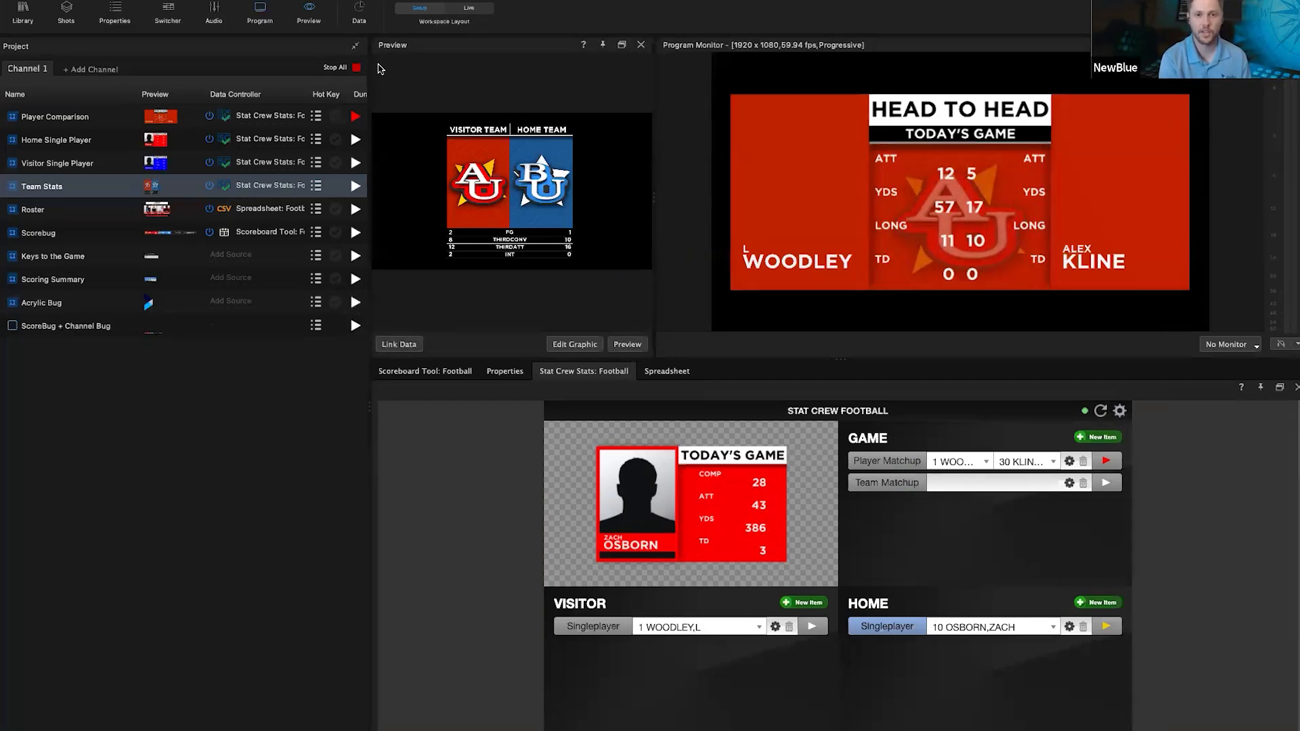
pyautogui.click(353, 69)
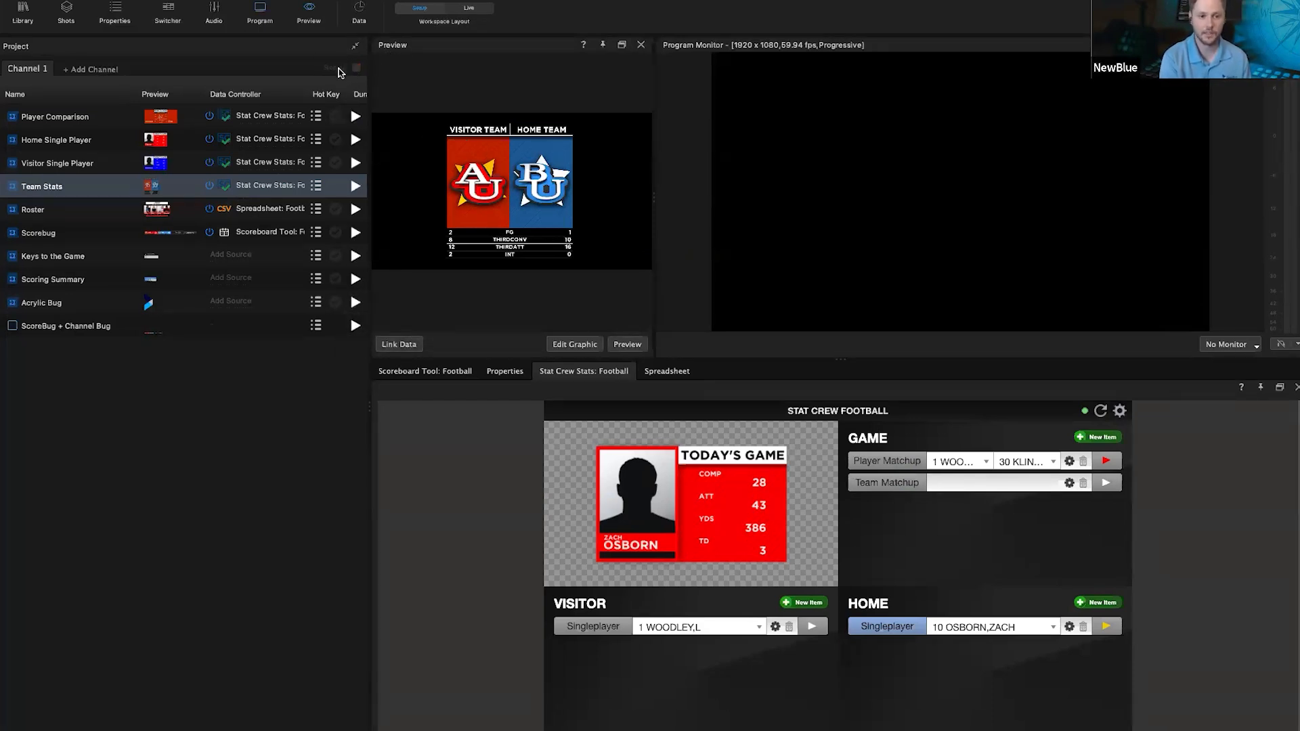